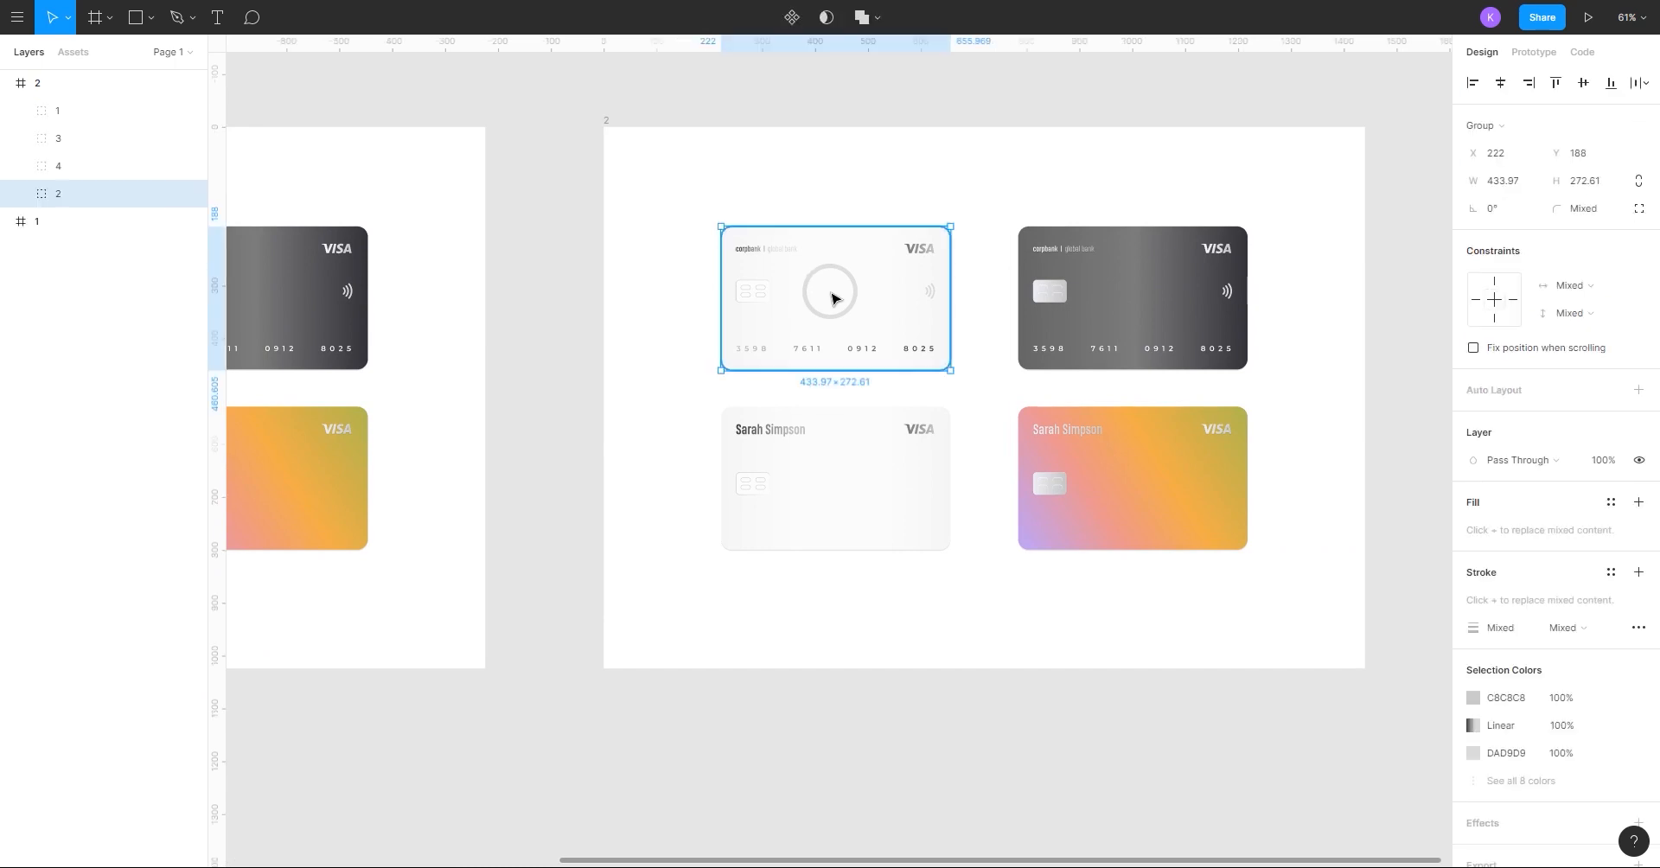
Apply the Easometric plugin's Top Left isometric projection to the upper white card in frame 2.
{"action": "scroll", "coordinate": [813, 346], "scroll_direction": "up", "scroll_amount": 3}
{"action": "scroll", "coordinate": [813, 346], "scroll_direction": "left", "scroll_amount": 1}
{"action": "right_click", "coordinate": [791, 444]}
{"action": "mouse_move", "coordinate": [839, 700]}
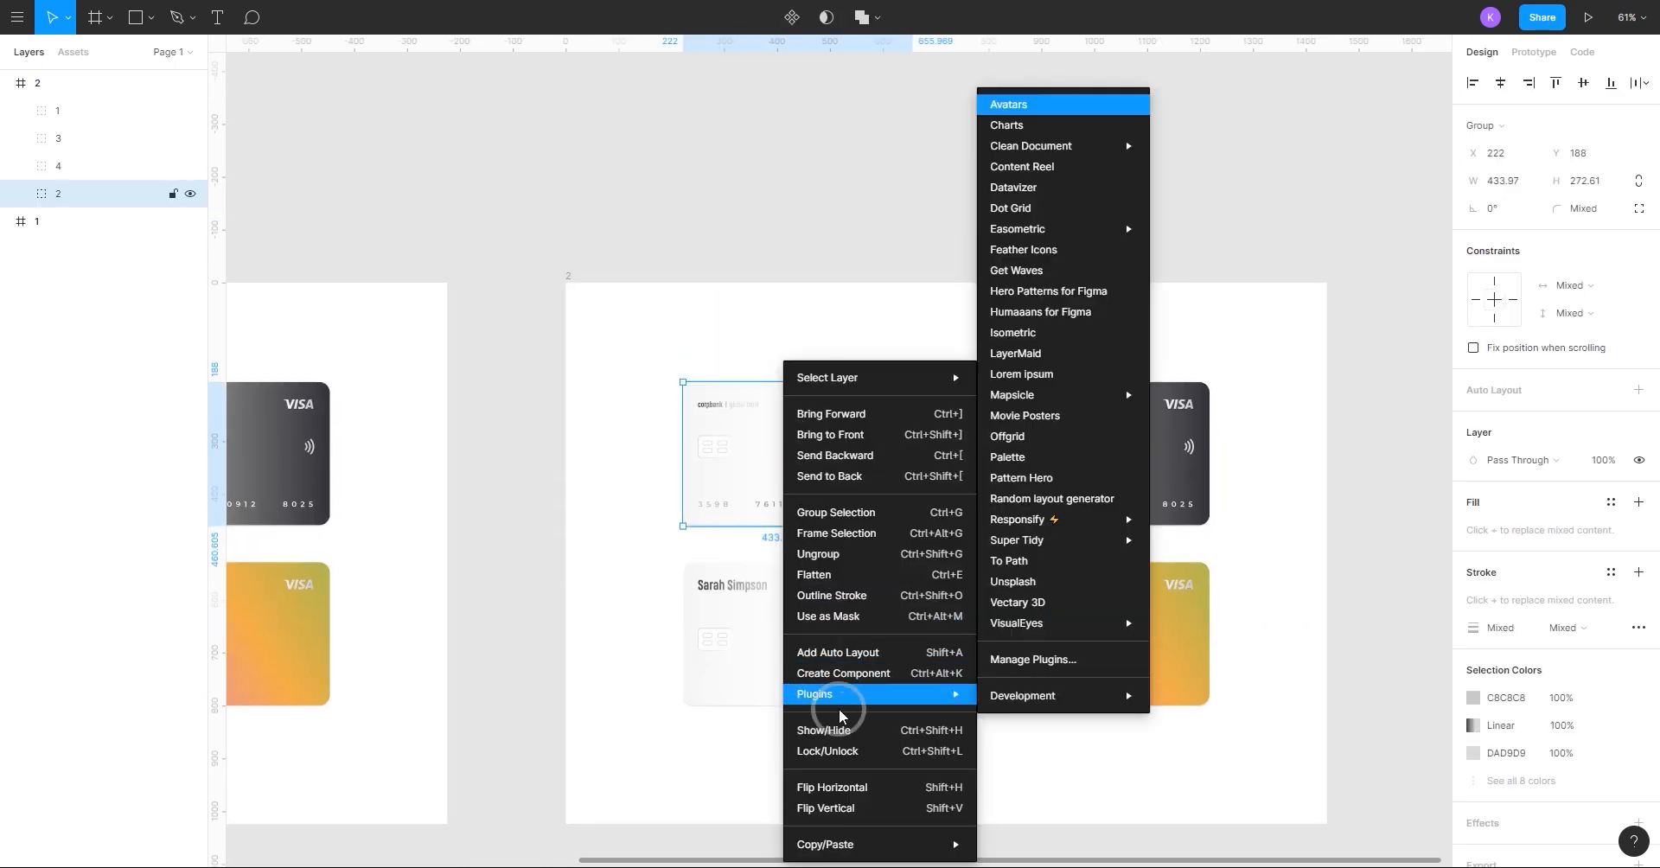
{"action": "mouse_move", "coordinate": [1038, 242]}
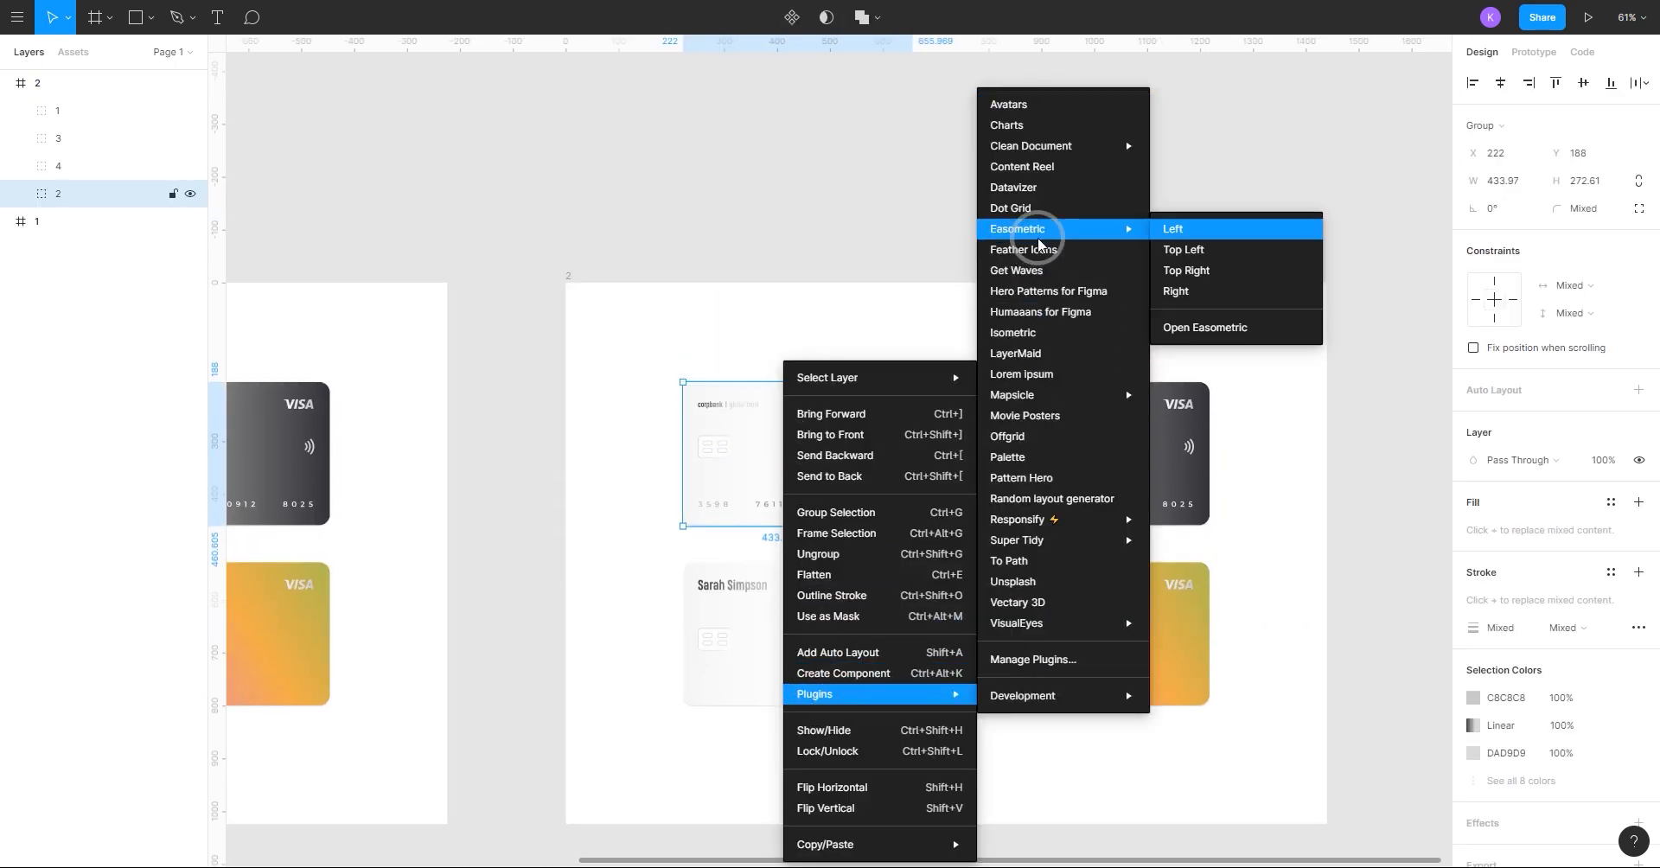
{"action": "left_click", "coordinate": [1200, 252]}
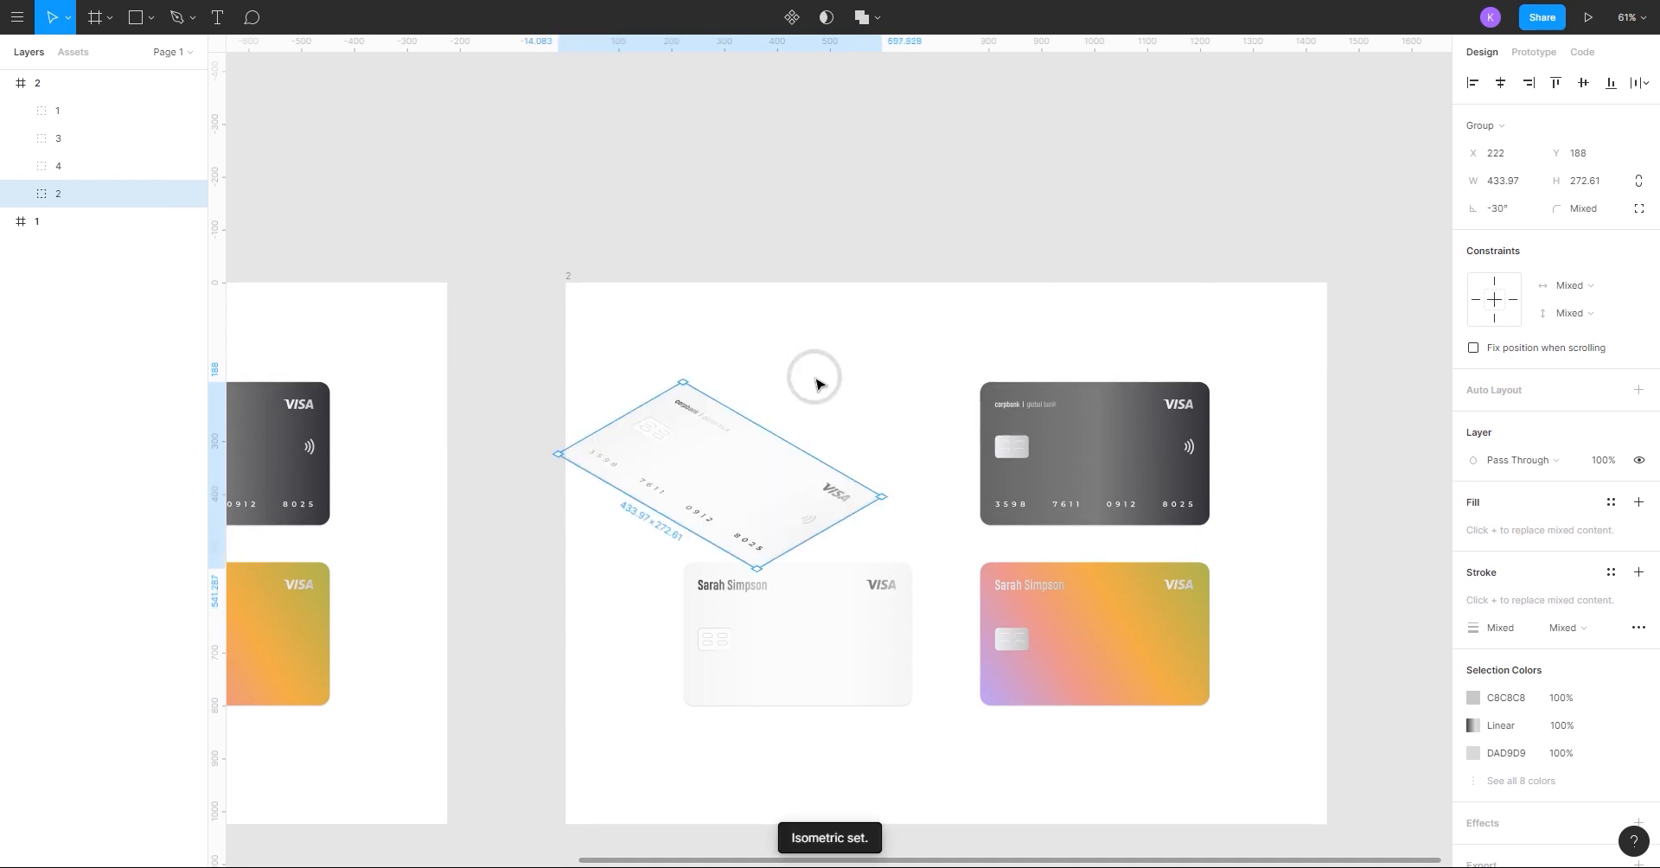
Move the projected white card horizontally to X 382.08 in frame 2.
{"action": "scroll", "coordinate": [848, 385], "scroll_direction": "left", "scroll_amount": 2}
{"action": "scroll", "coordinate": [848, 384], "scroll_direction": "down", "scroll_amount": 1}
{"action": "left_click", "coordinate": [983, 334]}
{"action": "left_click_drag", "start_coordinate": [823, 408], "coordinate": [929, 334]}
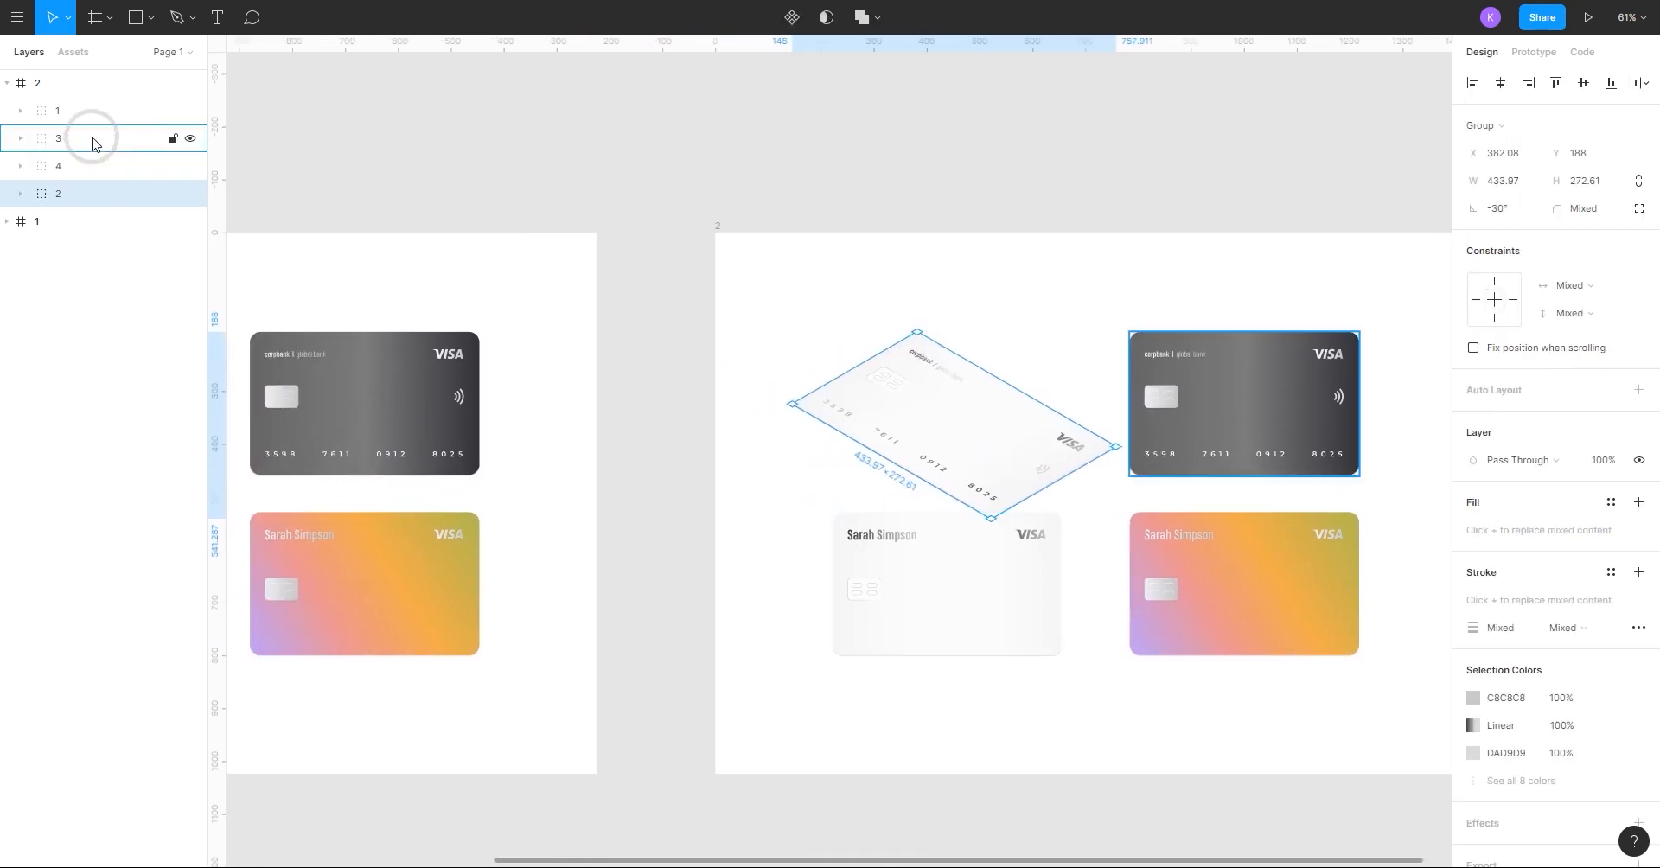
Apply the same Top Left isometric projection to the gradient card, the lower white card and the dark card in frame 2.
{"action": "left_click", "coordinate": [1223, 606]}
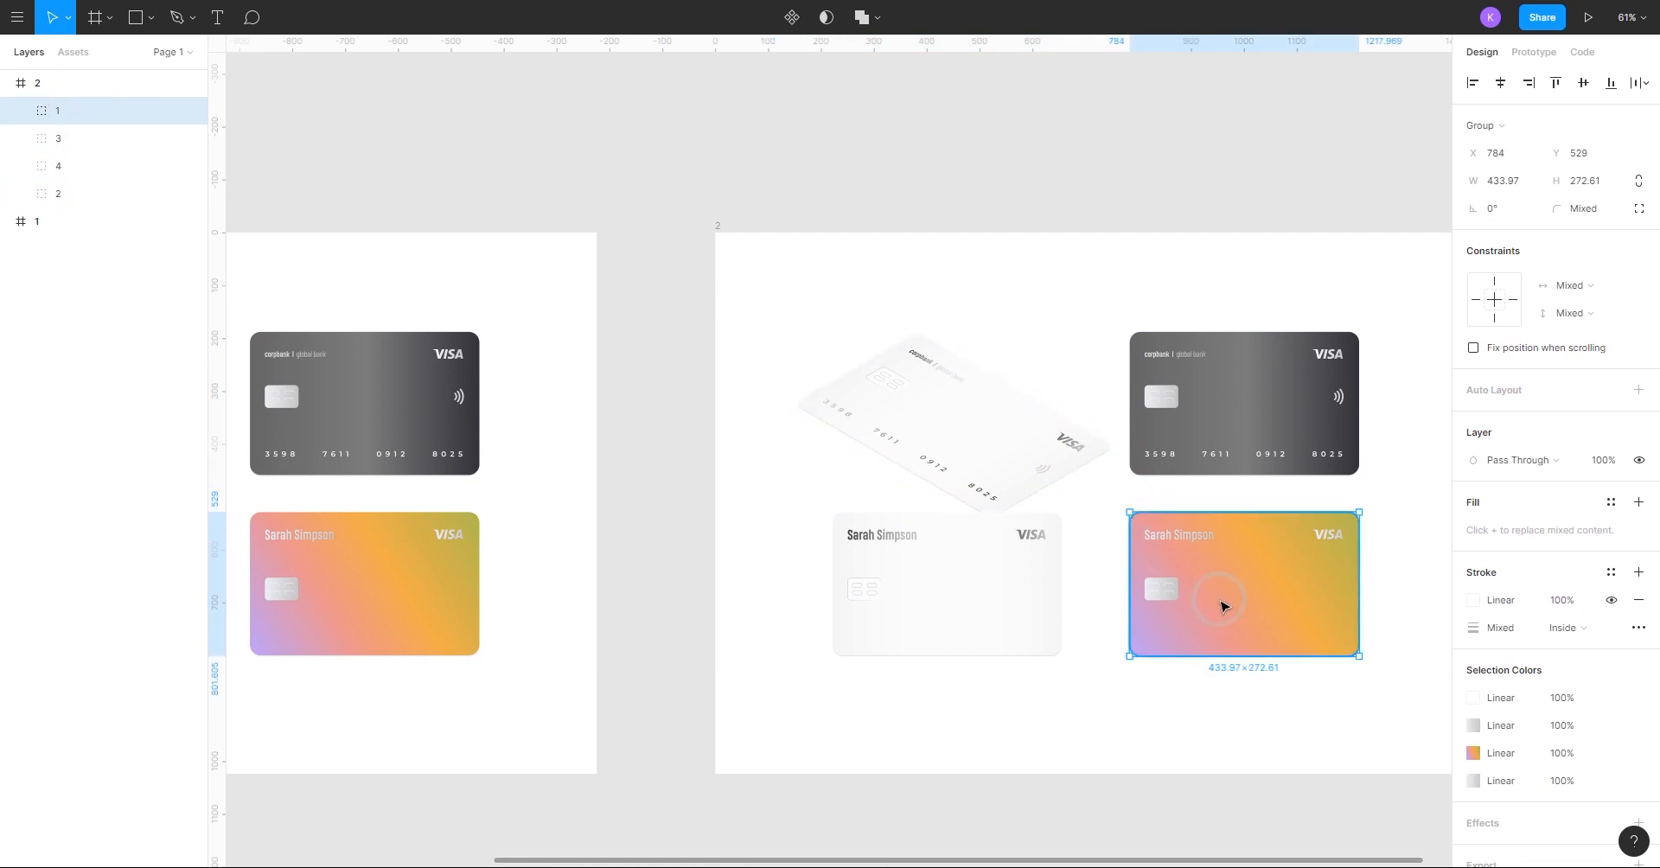
{"action": "key", "text": "ctrl+alt+p"}
{"action": "left_click", "coordinate": [942, 600]}
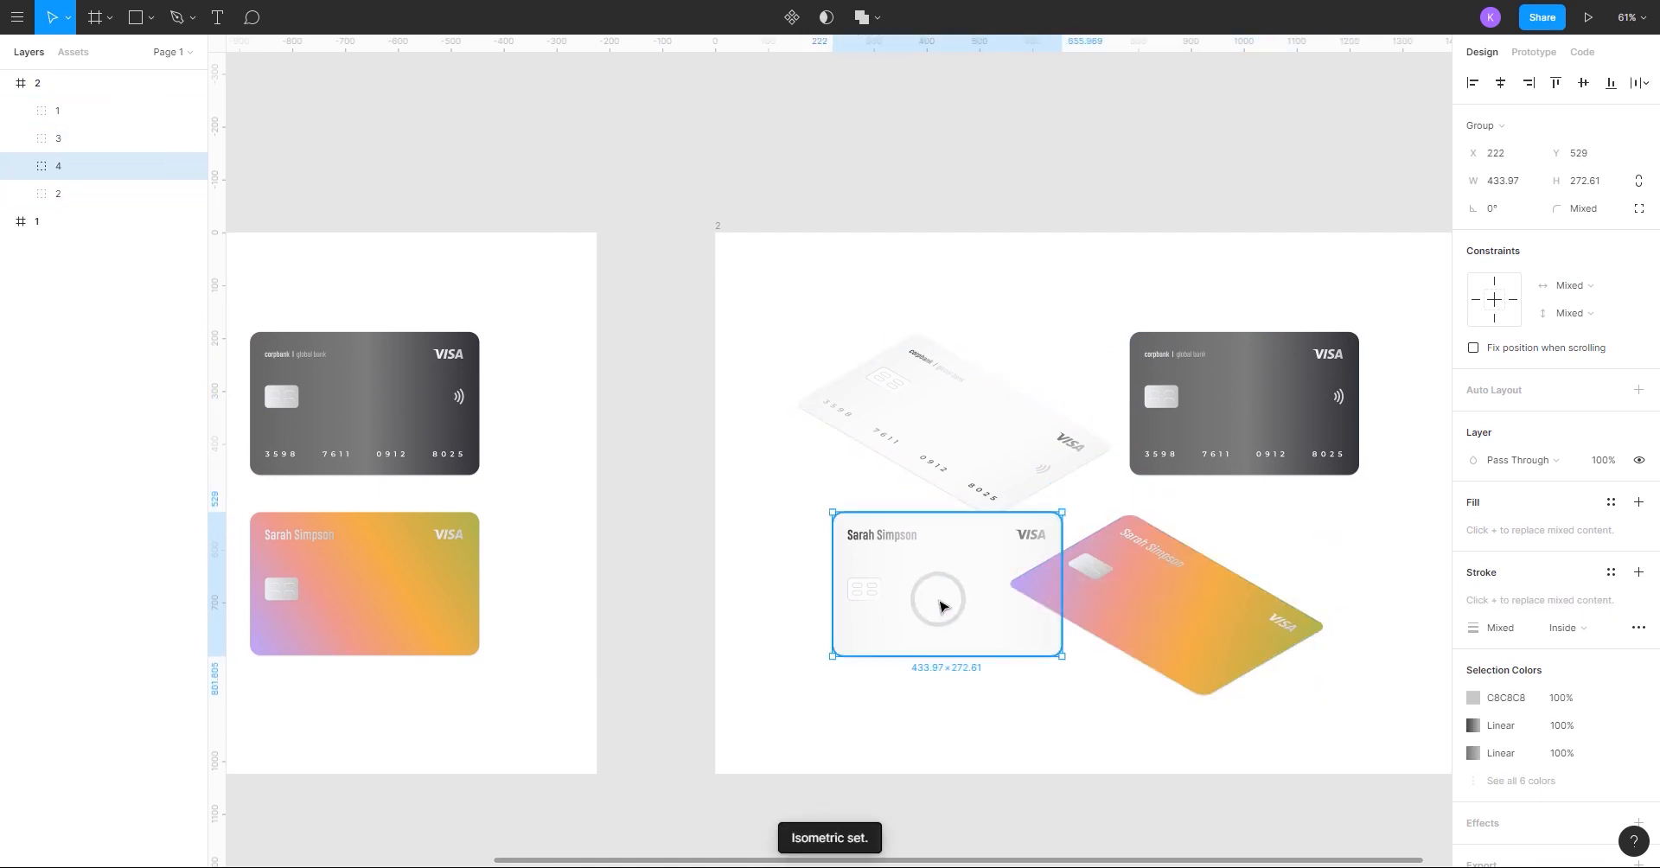
{"action": "key", "text": "ctrl+alt+p"}
{"action": "left_click", "coordinate": [1268, 412]}
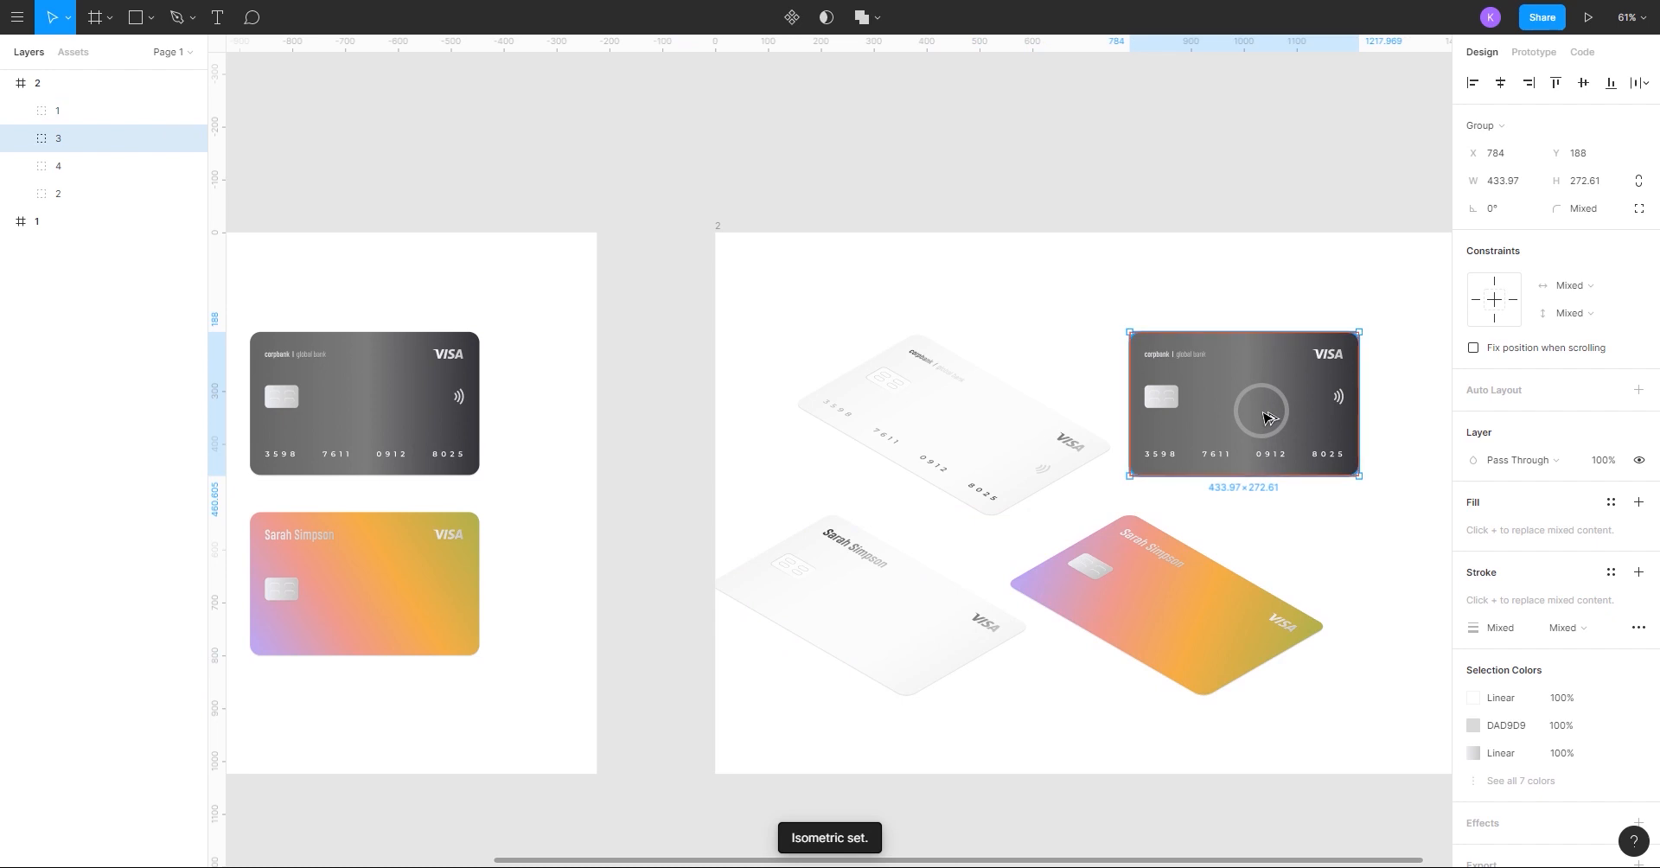
{"action": "key", "text": "ctrl+alt+p"}
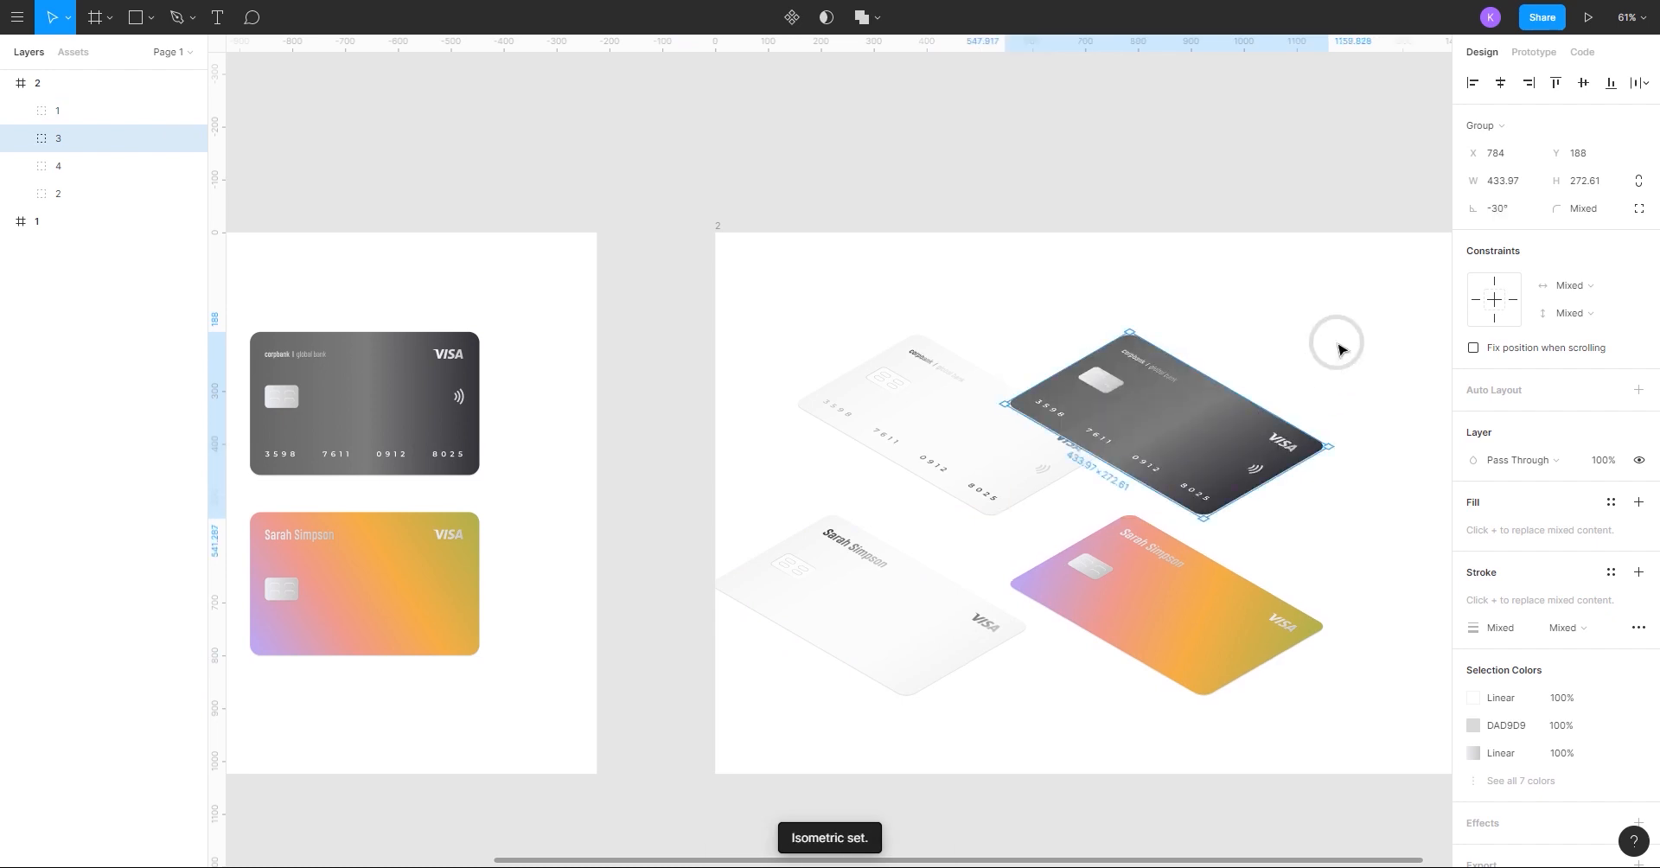
{"action": "left_click", "coordinate": [1339, 346]}
Place the white card with the card number beneath the gradient card at X 779.08, Y 560.
{"action": "left_click", "coordinate": [1180, 586]}
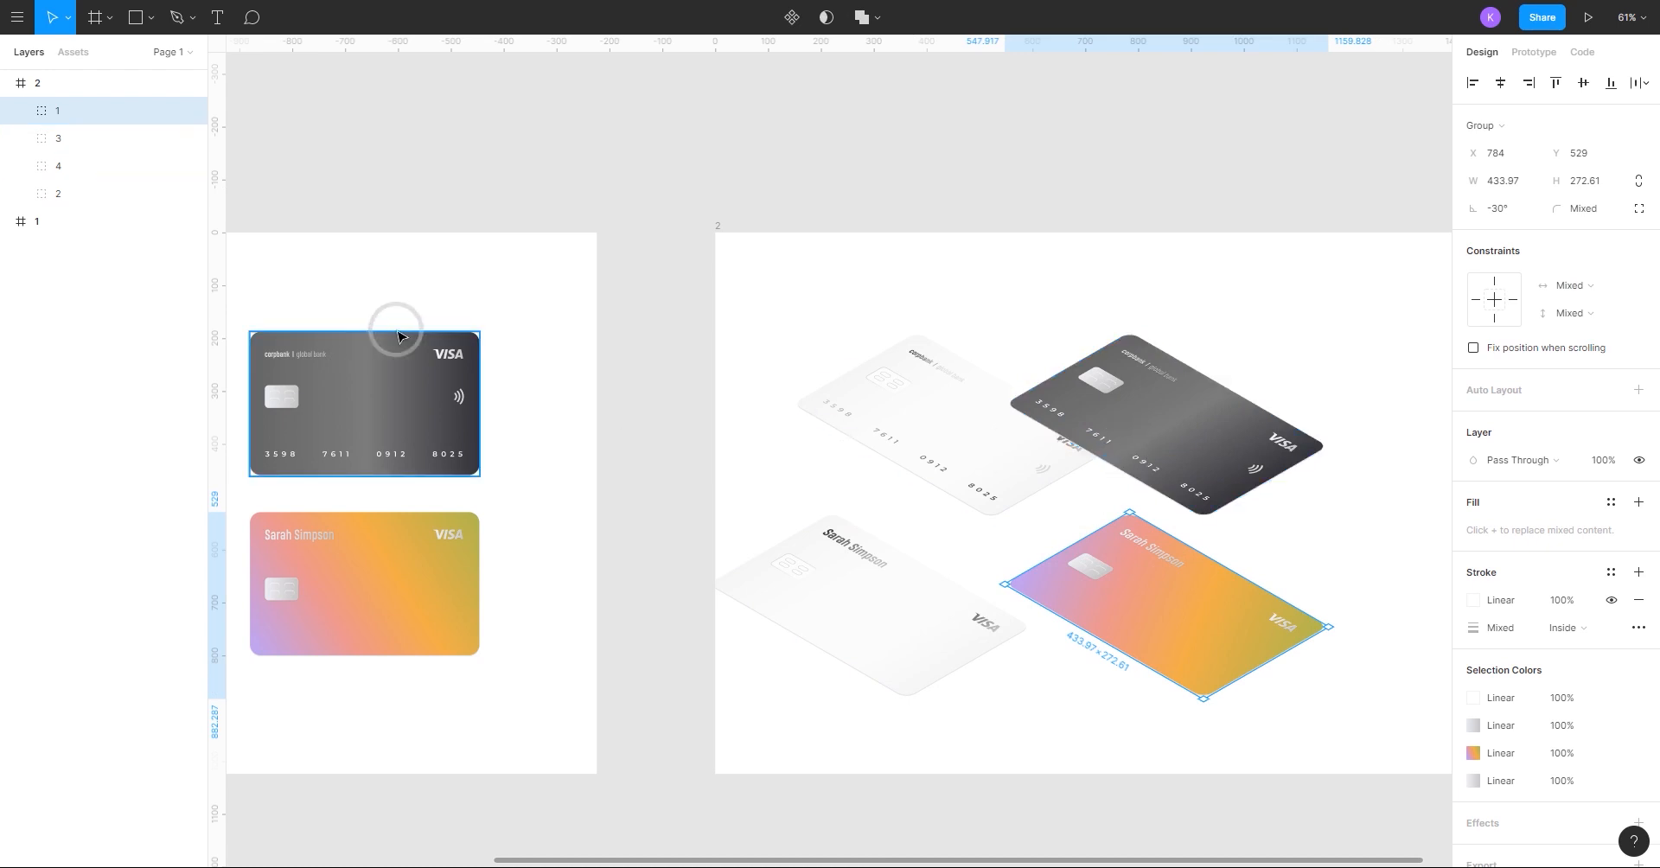
{"action": "left_click", "coordinate": [864, 582]}
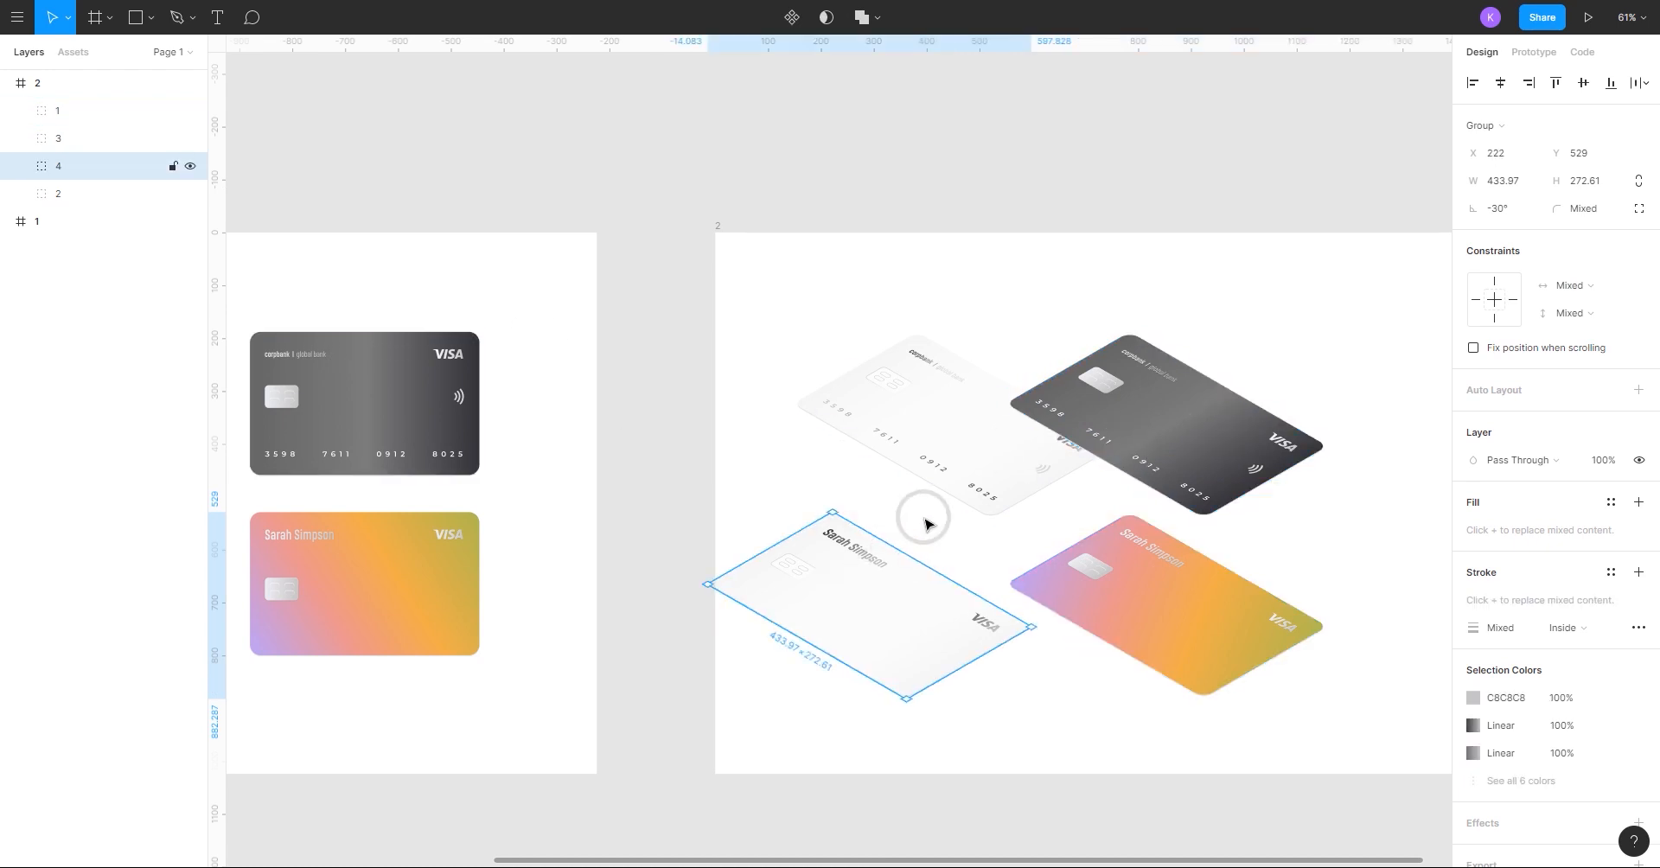
{"action": "left_click_drag", "start_coordinate": [927, 523], "coordinate": [1209, 607]}
{"action": "scroll", "coordinate": [1241, 685], "scroll_direction": "up", "scroll_amount": 5}
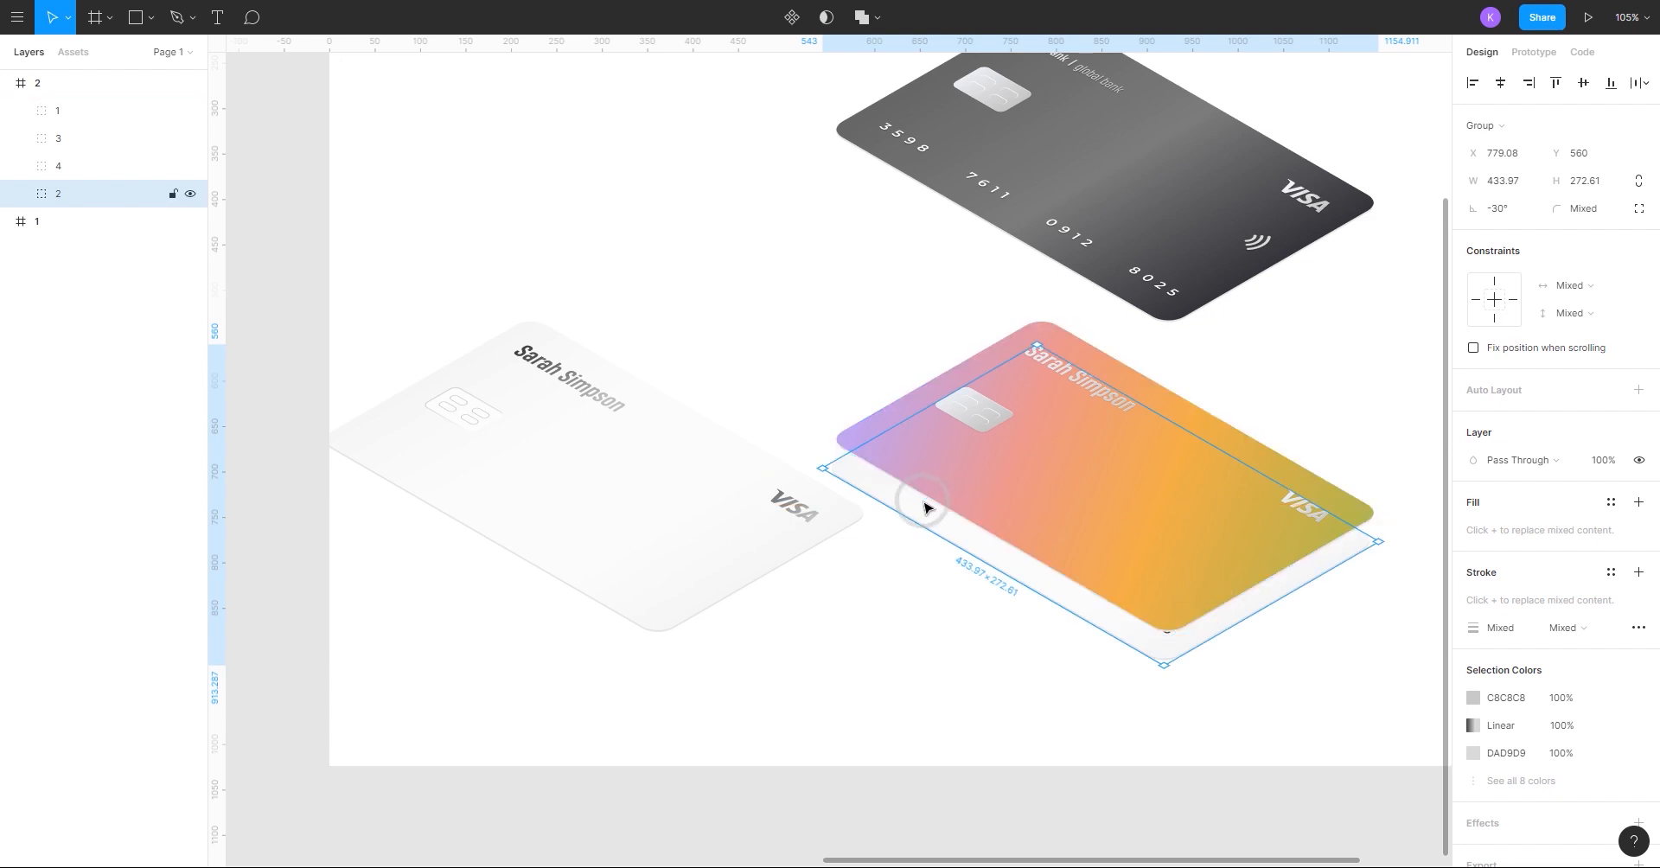
Move the gradient card and the white card beneath it straight up together so they overlap the dark card.
{"action": "left_click", "coordinate": [47, 138]}
{"action": "scroll", "coordinate": [660, 490], "scroll_direction": "down", "scroll_amount": 5}
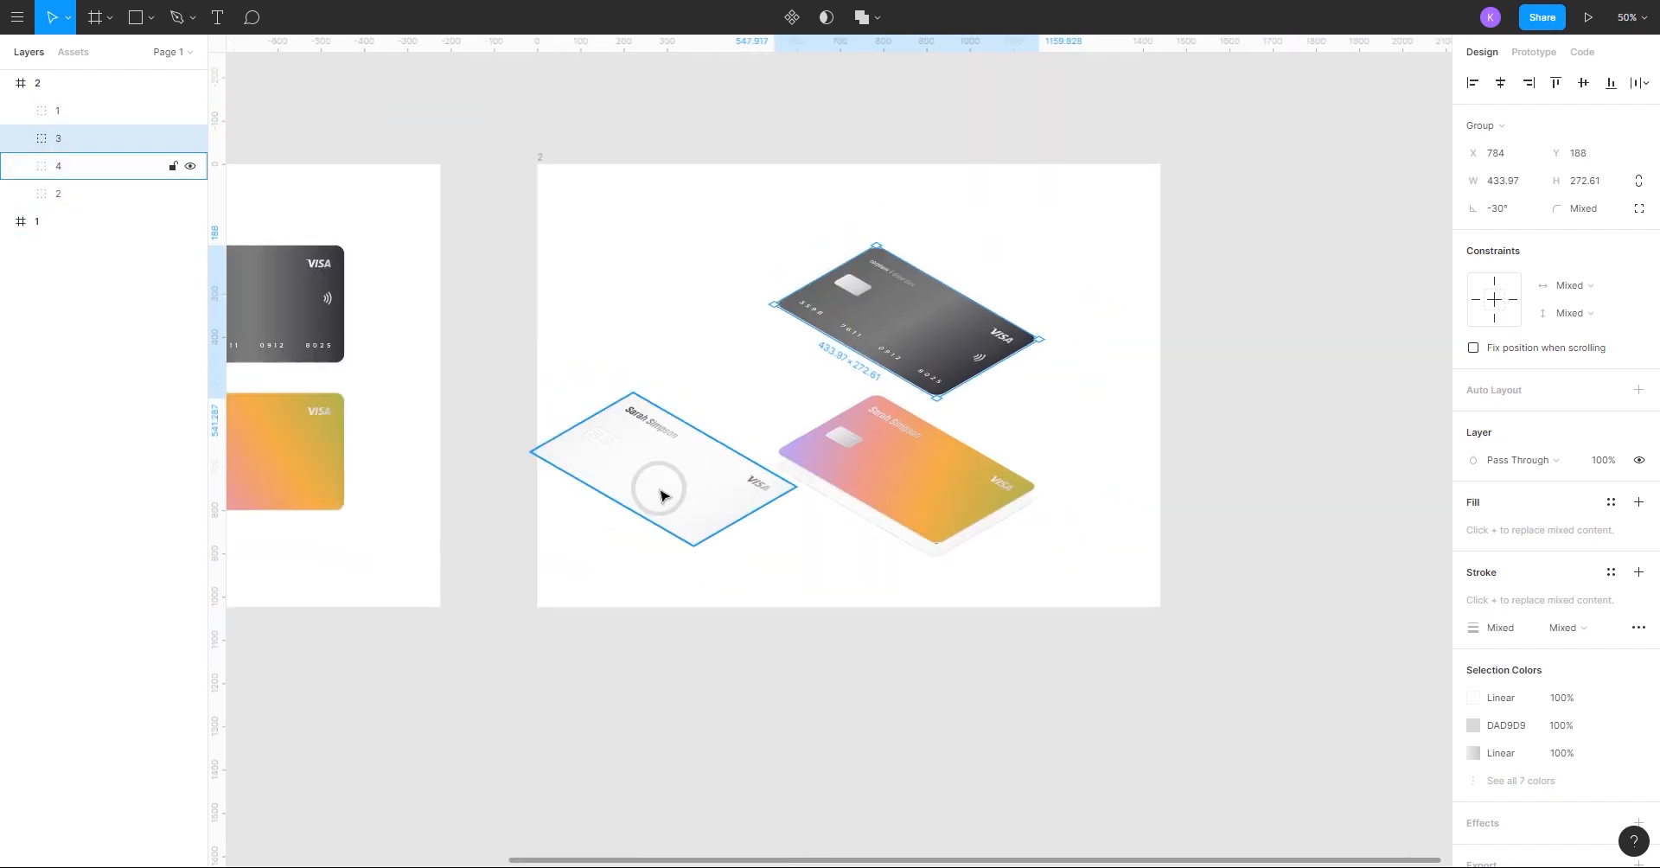
{"action": "left_click", "coordinate": [726, 522], "text": "shift"}
{"action": "left_click", "coordinate": [754, 531]}
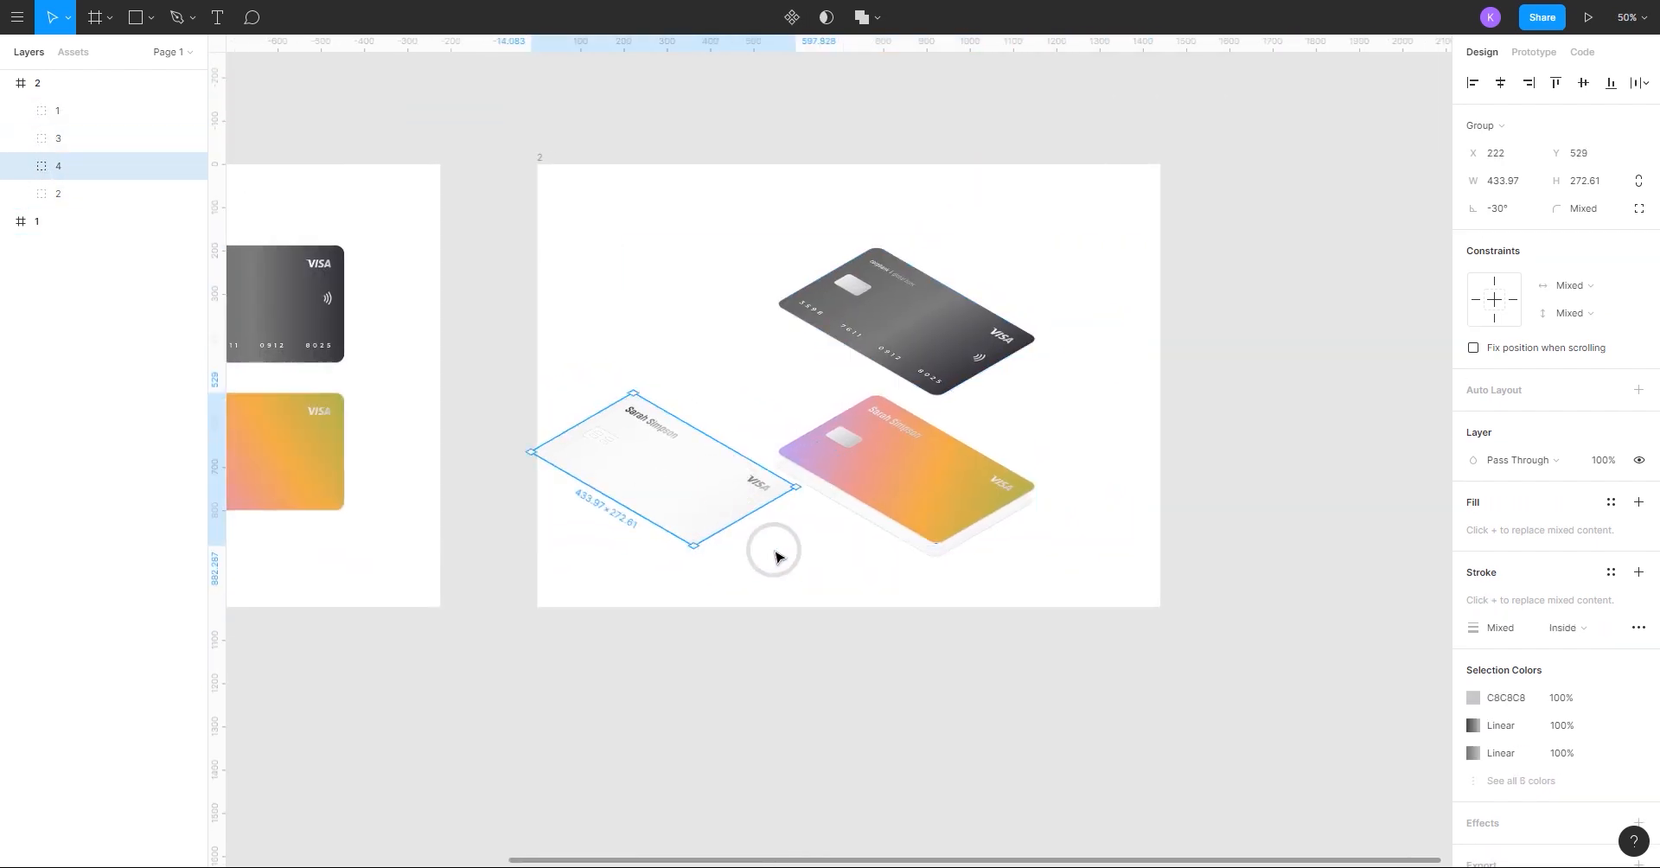
{"action": "scroll", "coordinate": [774, 553], "scroll_direction": "up", "scroll_amount": 5}
{"action": "scroll", "coordinate": [971, 313], "scroll_direction": "down", "scroll_amount": 3}
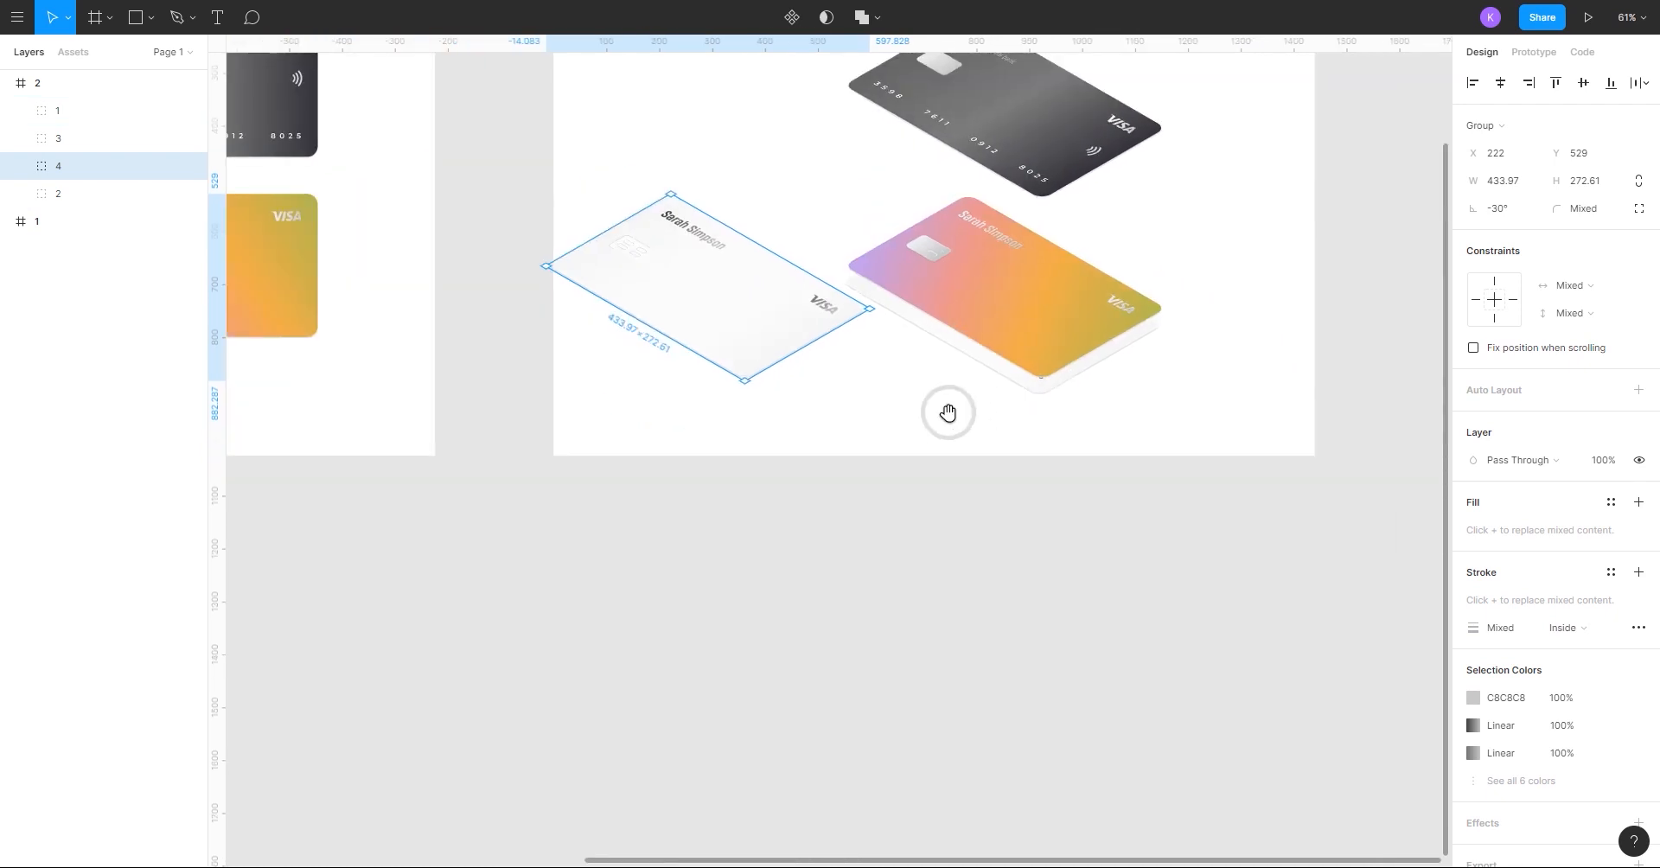
{"action": "left_click", "coordinate": [957, 549]}
{"action": "left_click_drag", "start_coordinate": [949, 412], "coordinate": [1077, 387]}
{"action": "left_click", "coordinate": [992, 506]}
{"action": "left_click", "coordinate": [1006, 531], "text": "shift"}
{"action": "scroll", "coordinate": [972, 545], "scroll_direction": "up", "scroll_amount": 3}
Send the dark card behind all other cards in frame 2 and position it just below the stack at Y 384.
{"action": "left_click", "coordinate": [992, 327]}
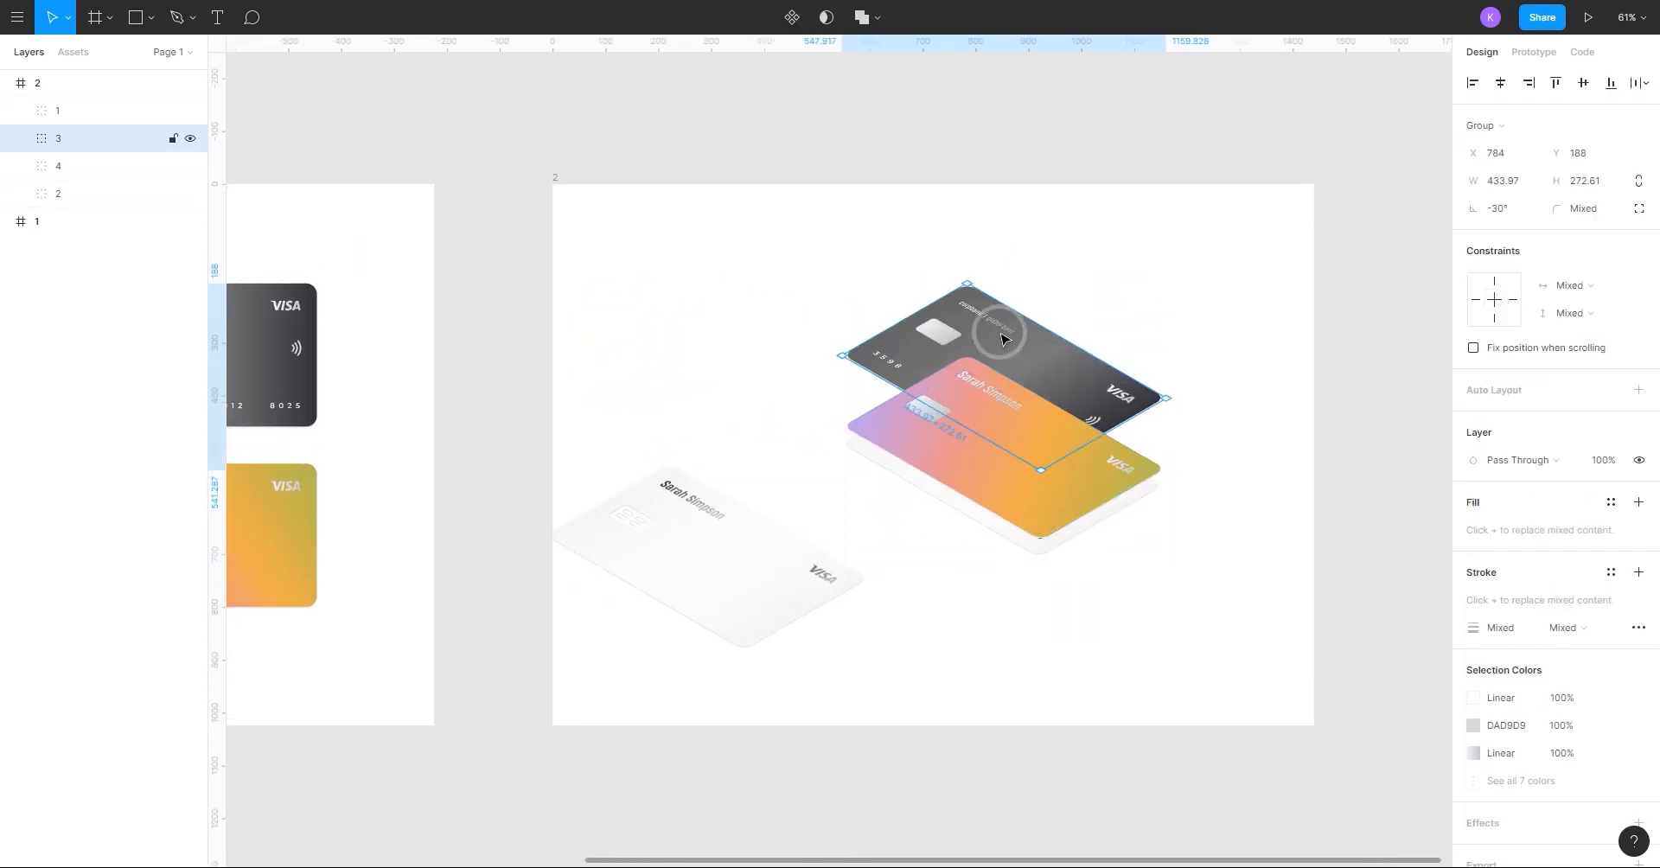
{"action": "left_click_drag", "start_coordinate": [993, 327], "coordinate": [997, 475]}
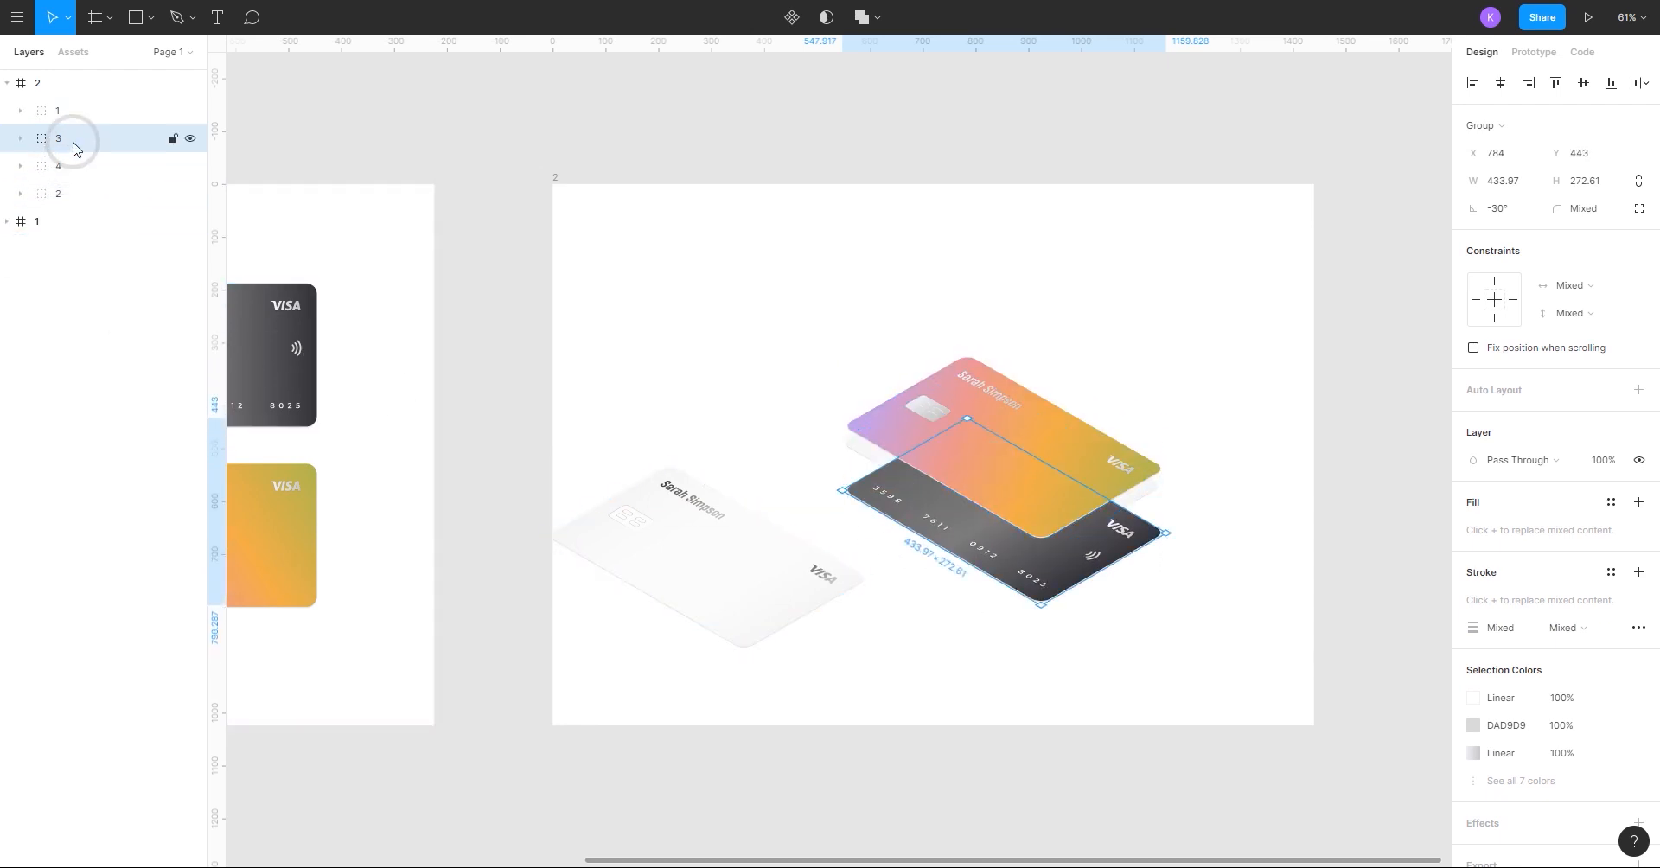
{"action": "left_click_drag", "start_coordinate": [78, 186], "coordinate": [73, 213]}
{"action": "scroll", "coordinate": [1042, 592], "scroll_direction": "up", "scroll_amount": 5}
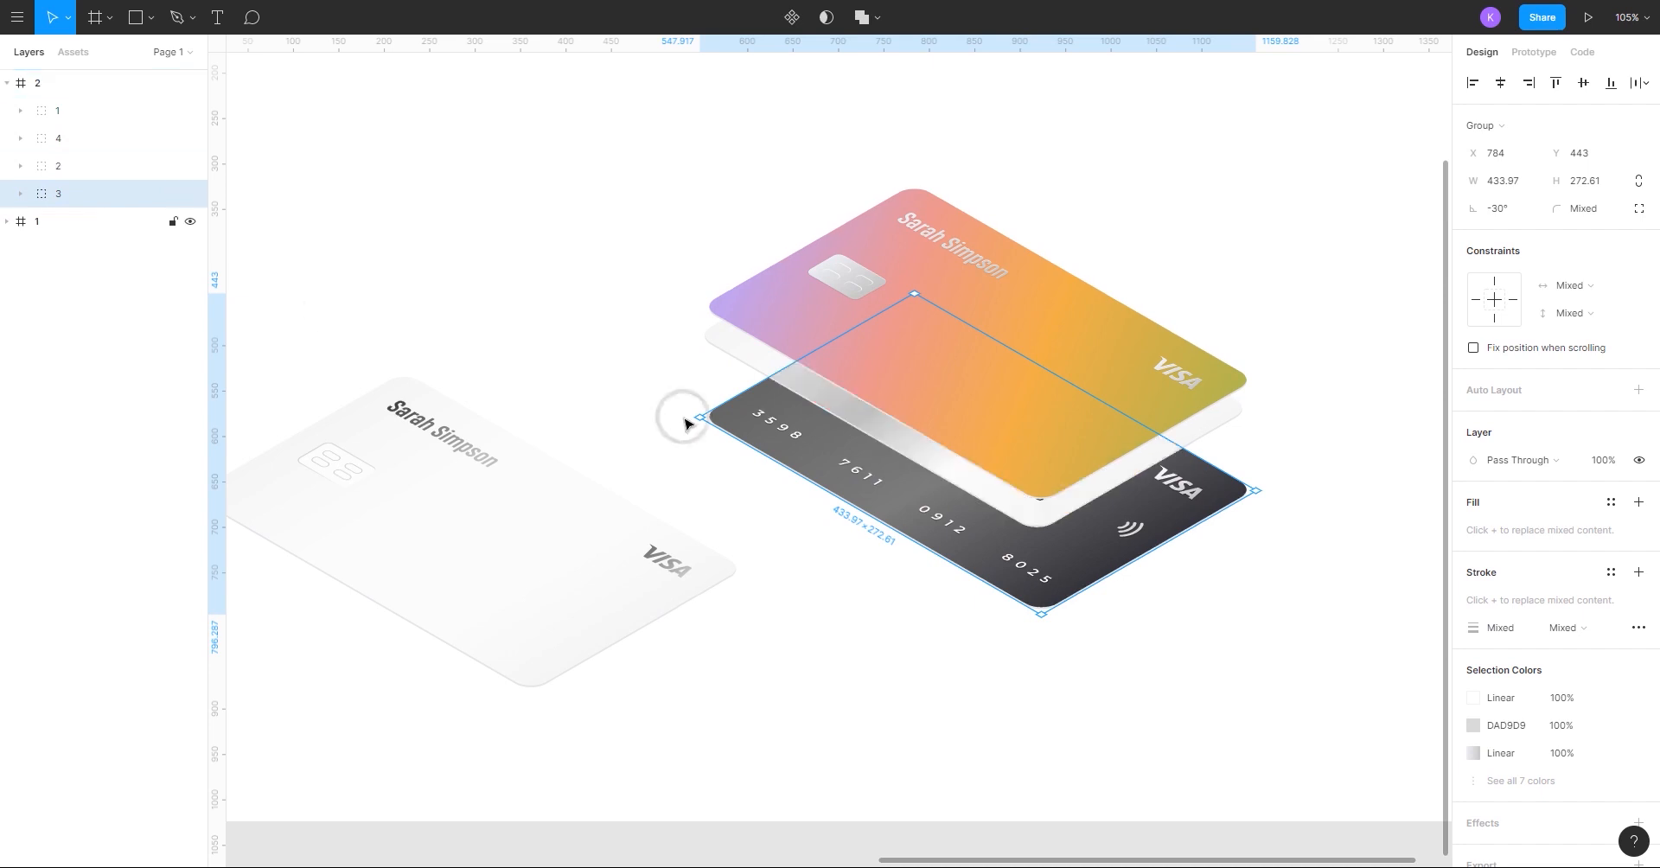
{"action": "scroll", "coordinate": [960, 674], "scroll_direction": "up", "scroll_amount": 1}
{"action": "mouse_move", "coordinate": [1075, 630]}
{"action": "left_mouse_down"}
{"action": "mouse_move", "coordinate": [1046, 581]}
{"action": "mouse_move", "coordinate": [1057, 594]}
{"action": "mouse_move", "coordinate": [1082, 578]}
{"action": "mouse_move", "coordinate": [1081, 616]}
{"action": "left_mouse_up"}
{"action": "scroll", "coordinate": [1081, 617], "scroll_direction": "down", "scroll_amount": 3}
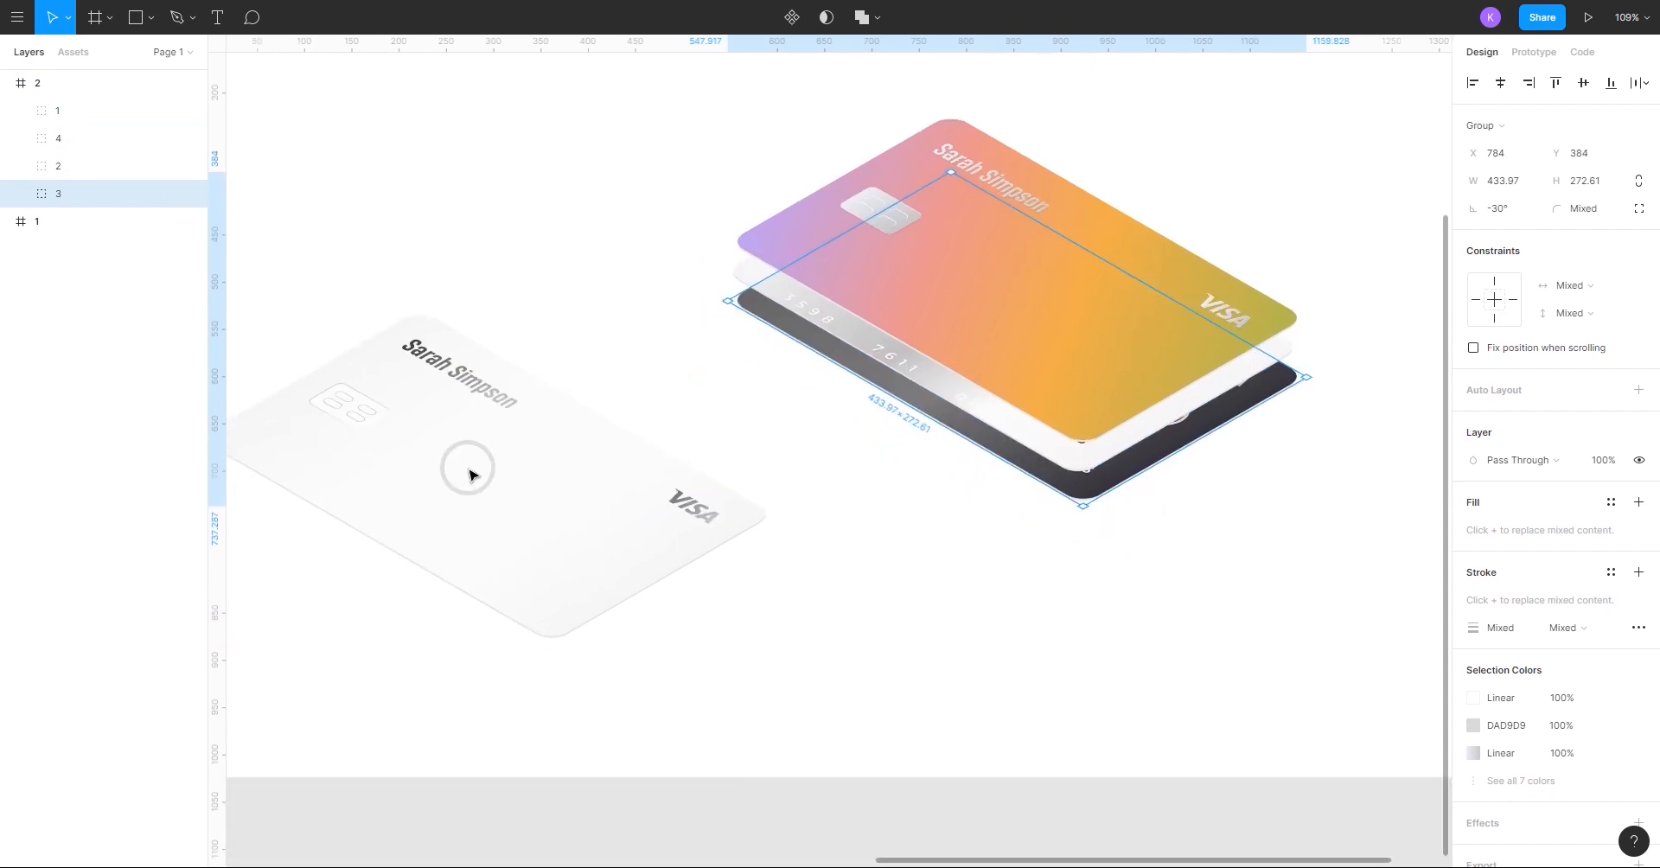
Send the remaining white card, layer 4, to the bottom of the layer order and place it under the stack at X 784.08, Y 400.
{"action": "left_click", "coordinate": [464, 471]}
{"action": "left_click", "coordinate": [61, 138]}
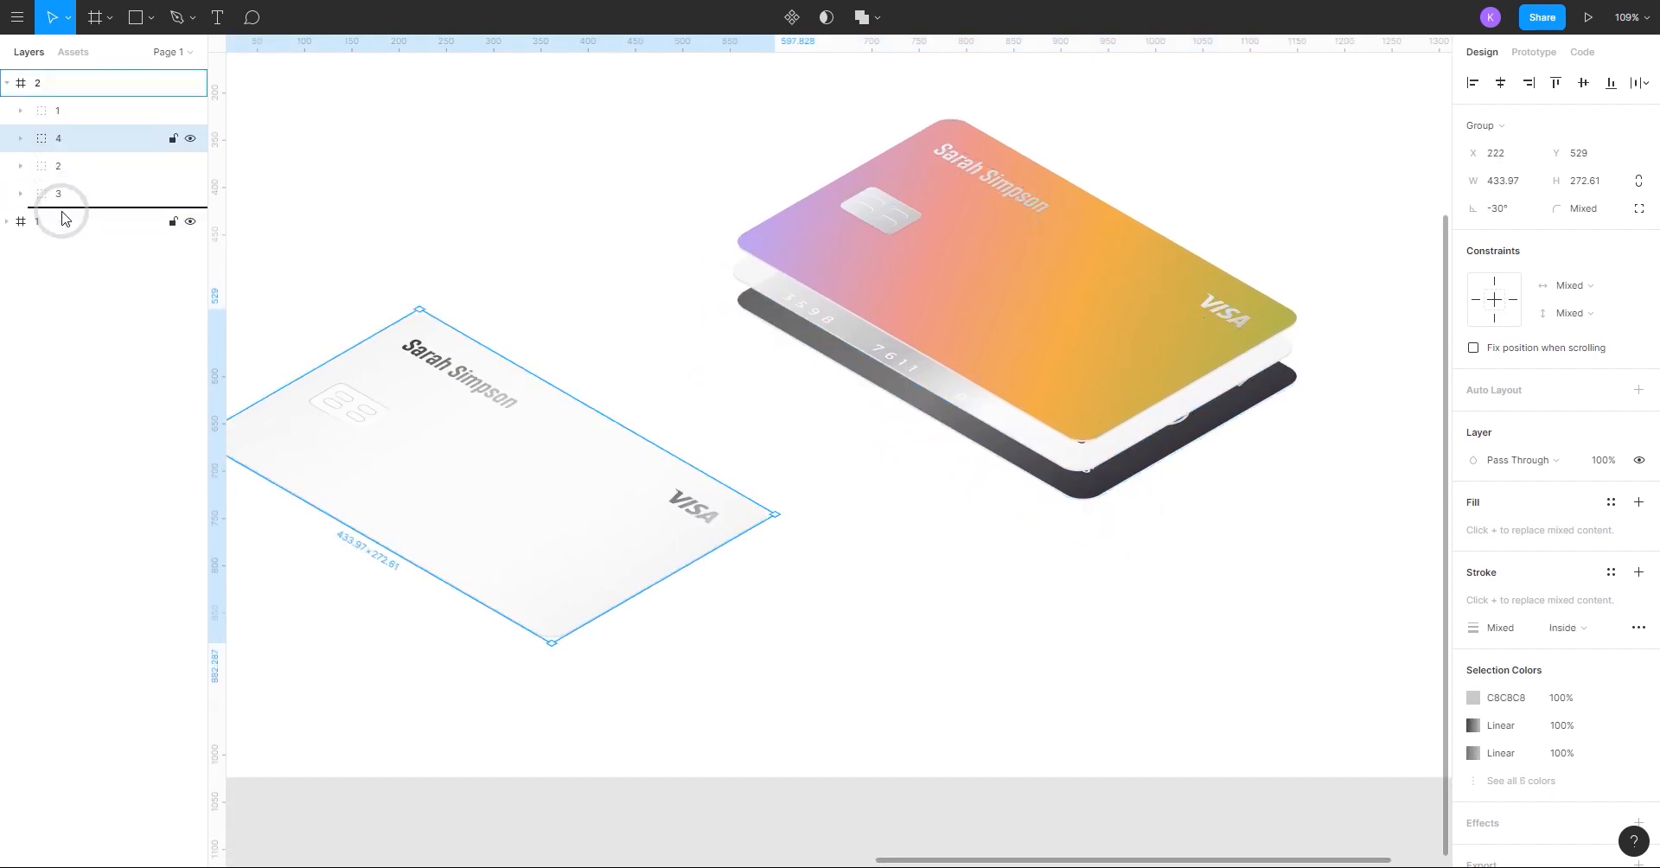
{"action": "left_click_drag", "start_coordinate": [83, 221], "coordinate": [83, 218]}
{"action": "left_click_drag", "start_coordinate": [549, 498], "coordinate": [992, 385]}
{"action": "scroll", "coordinate": [945, 449], "scroll_direction": "down", "scroll_amount": 3}
{"action": "scroll", "coordinate": [859, 478], "scroll_direction": "up", "scroll_amount": 3}
{"action": "scroll", "coordinate": [856, 567], "scroll_direction": "up", "scroll_amount": 2}
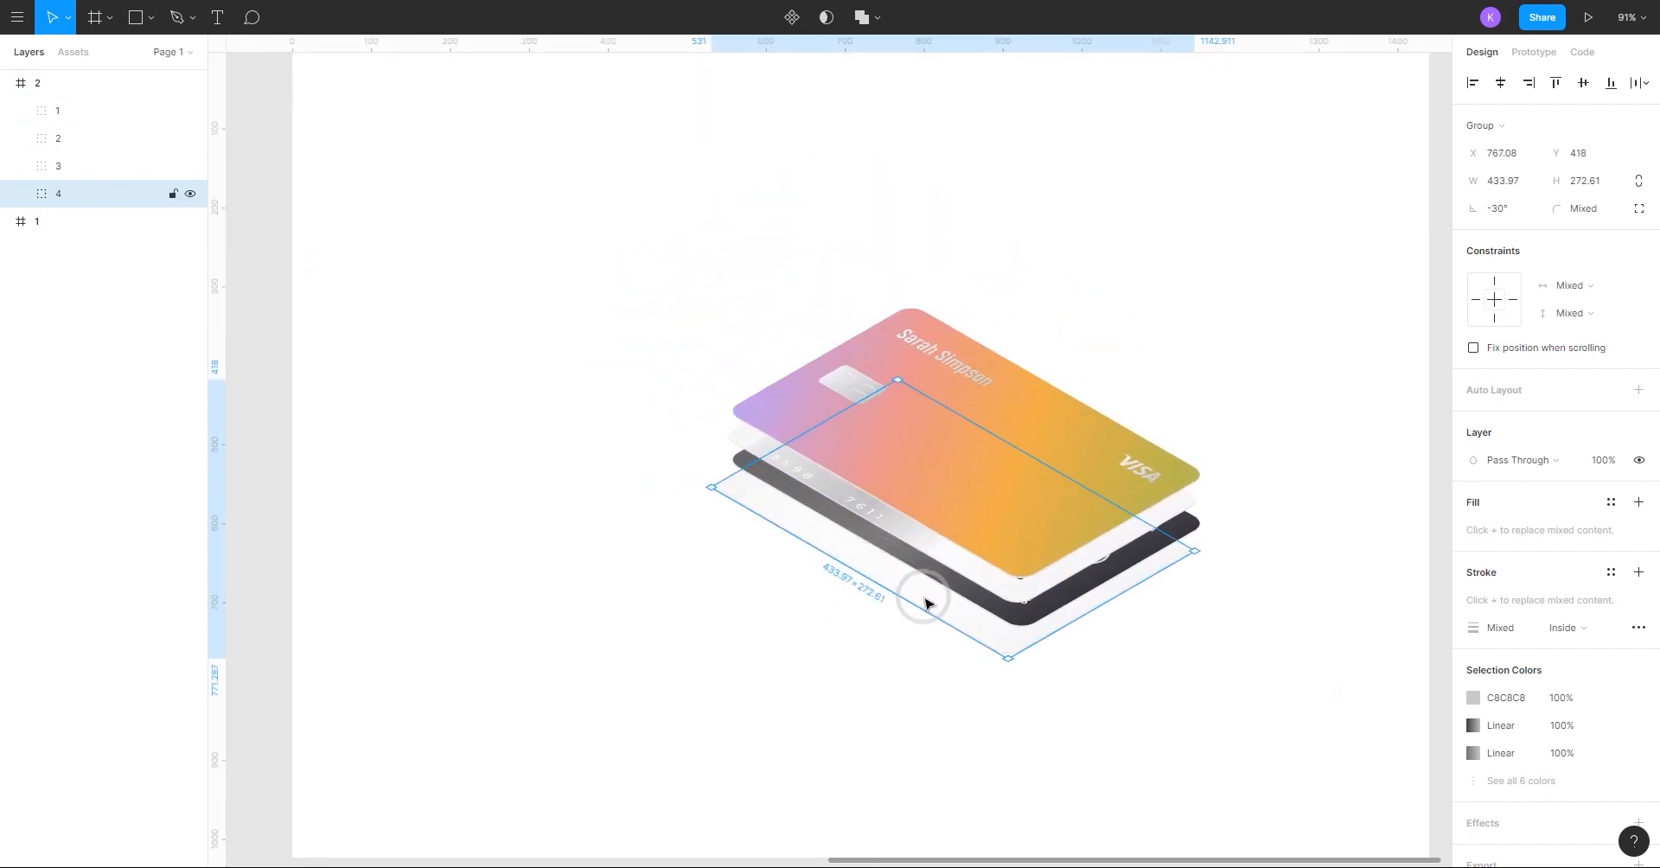
{"action": "mouse_move", "coordinate": [933, 591]}
{"action": "left_mouse_down"}
{"action": "mouse_move", "coordinate": [946, 578]}
{"action": "mouse_move", "coordinate": [946, 599]}
{"action": "mouse_move", "coordinate": [940, 586]}
{"action": "left_mouse_up"}
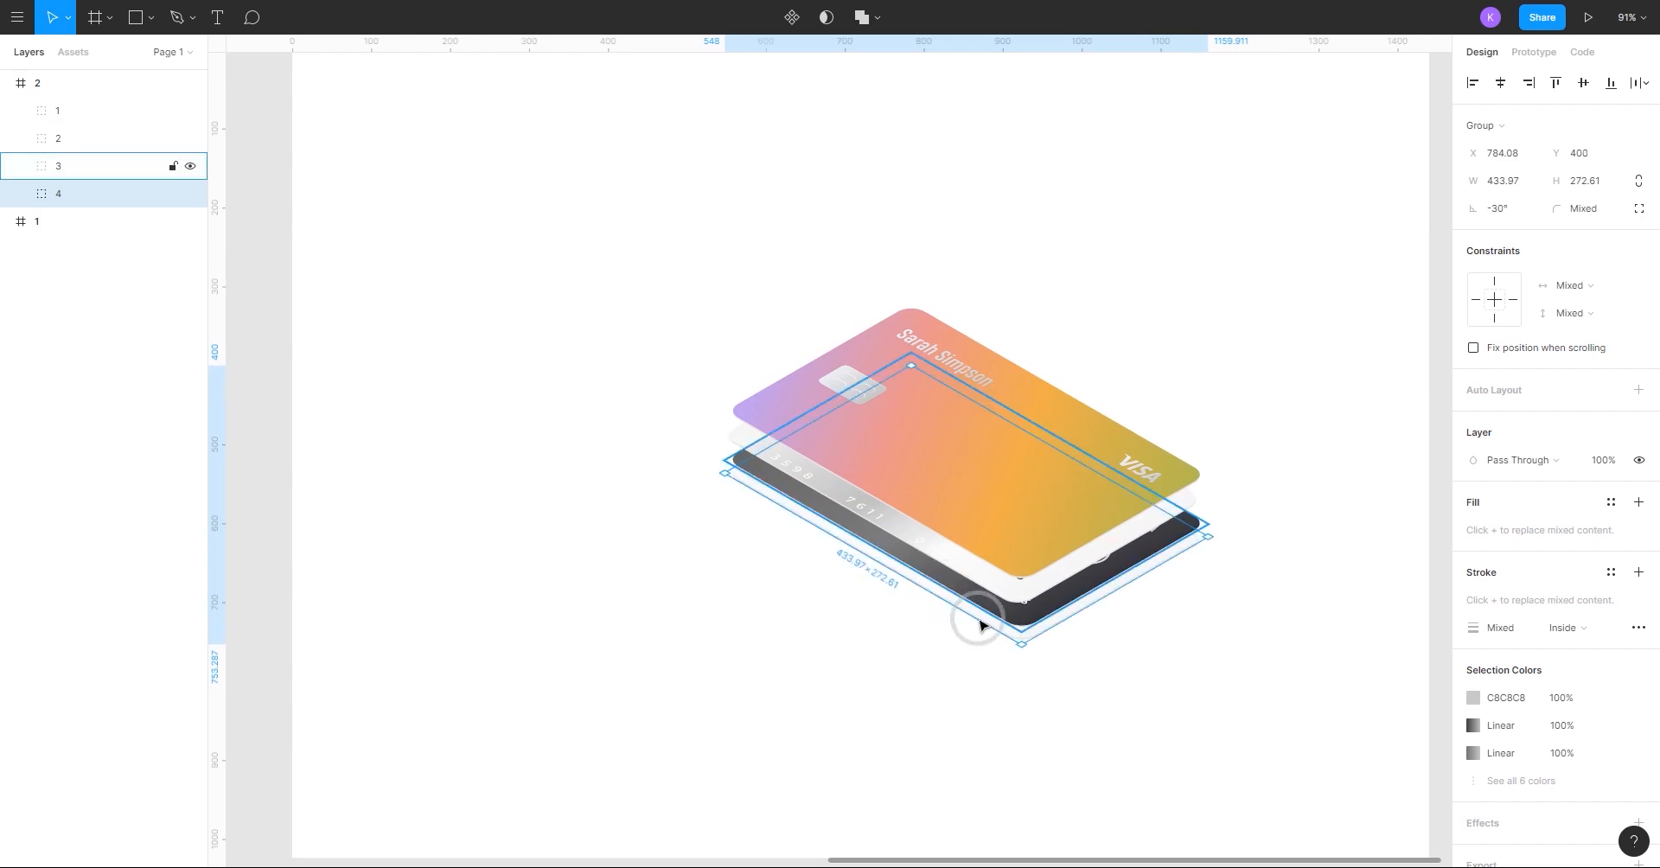
{"action": "left_click", "coordinate": [1062, 664]}
Distribute the vertical spacing evenly between all four stacked cards in frame 2.
{"action": "scroll", "coordinate": [1062, 664], "scroll_direction": "down", "scroll_amount": 3}
{"action": "left_click_drag", "start_coordinate": [914, 659], "coordinate": [703, 645]}
{"action": "left_click_drag", "start_coordinate": [607, 382], "coordinate": [716, 571]}
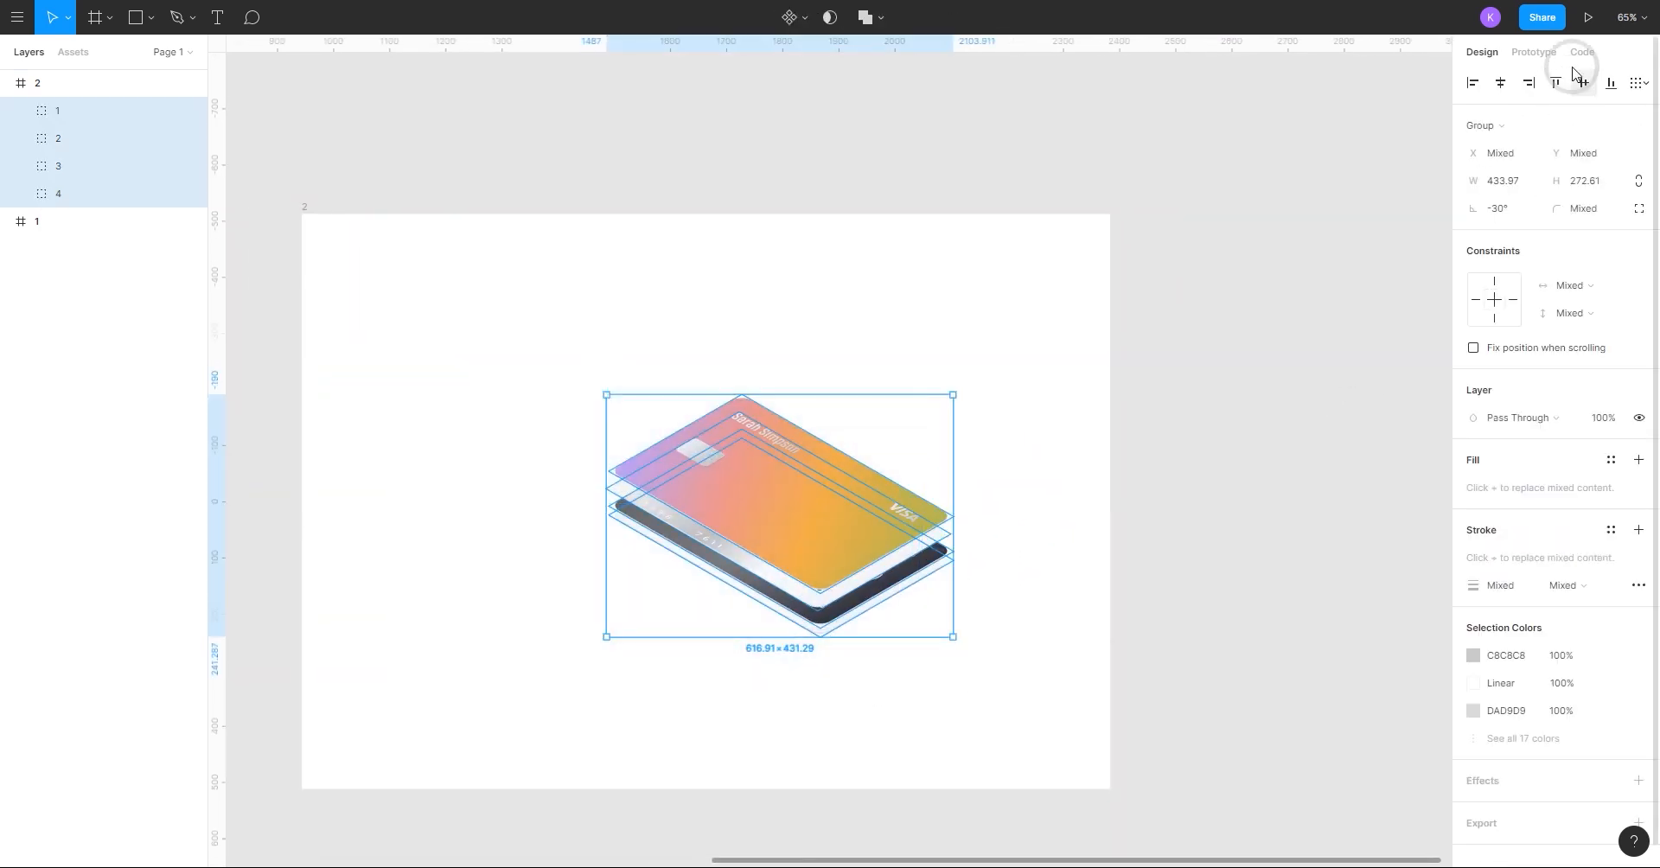
{"action": "left_click", "coordinate": [1641, 83]}
{"action": "left_click", "coordinate": [1527, 138]}
{"action": "left_click", "coordinate": [797, 388]}
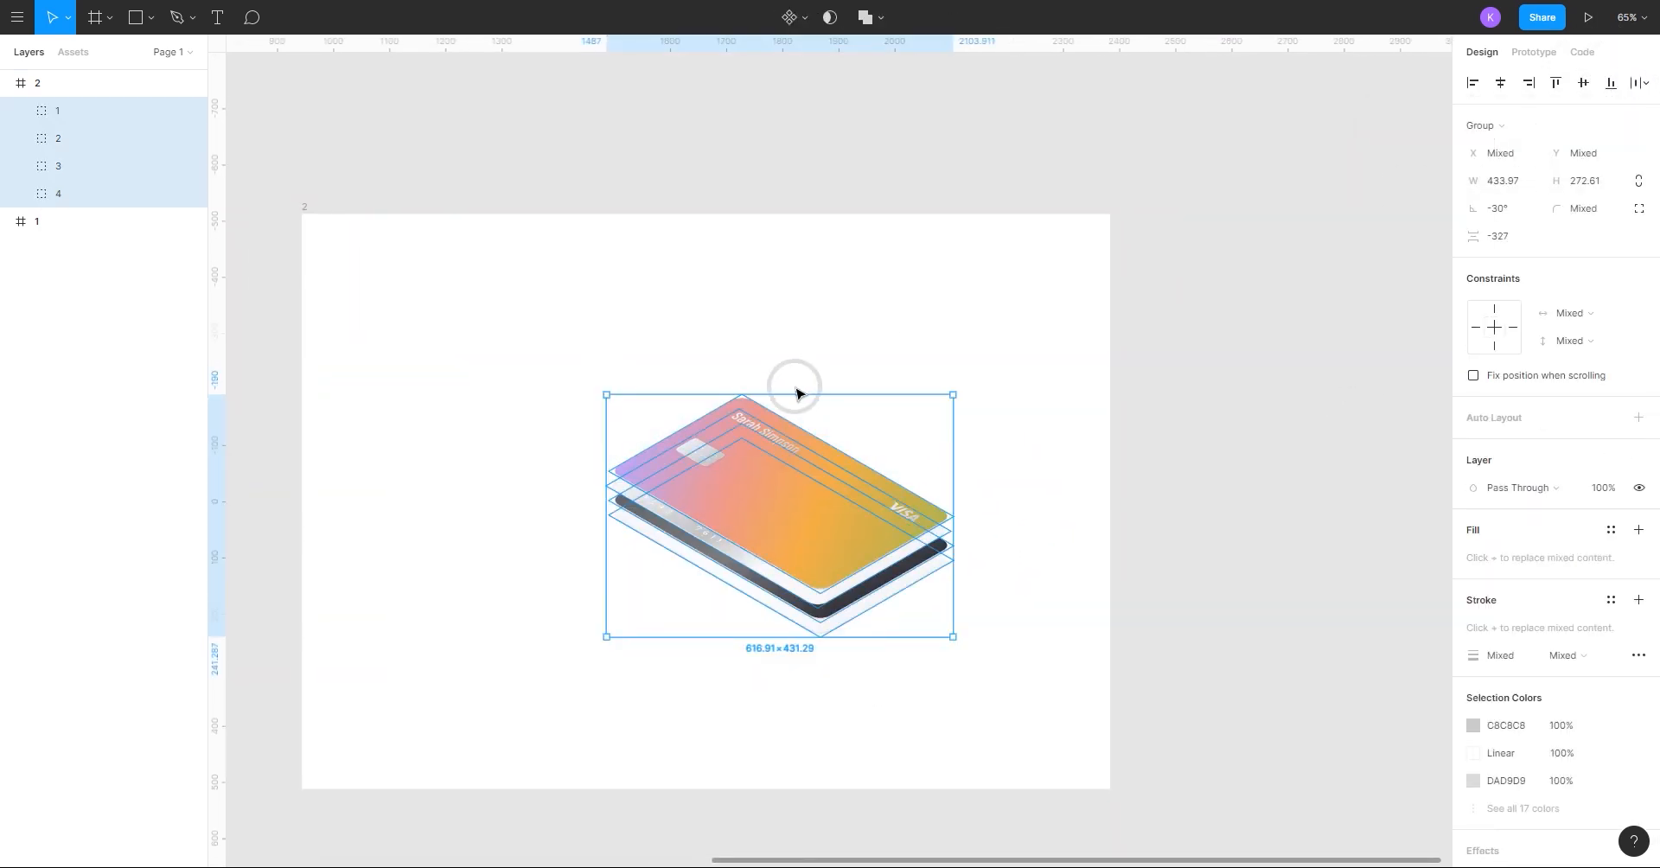
Move the four-card stack to the centre of frame 2.
{"action": "scroll", "coordinate": [921, 517], "scroll_direction": "up", "scroll_amount": 3}
{"action": "left_click_drag", "start_coordinate": [1026, 681], "coordinate": [1266, 618]}
{"action": "left_click_drag", "start_coordinate": [1169, 220], "coordinate": [943, 545]}
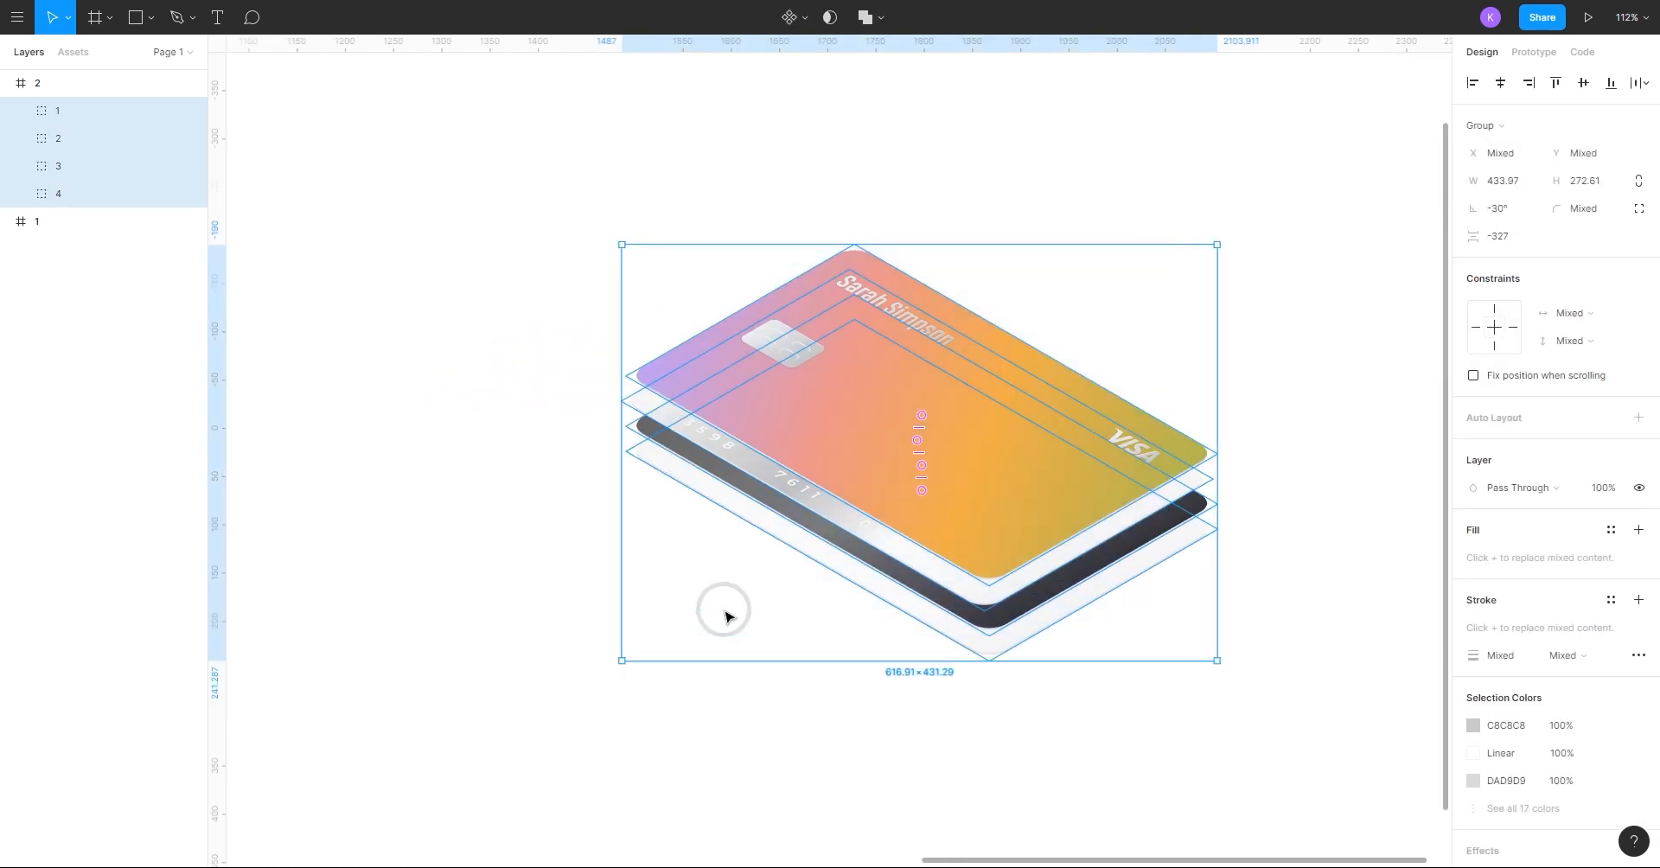
{"action": "scroll", "coordinate": [732, 589], "scroll_direction": "down", "scroll_amount": 2}
{"action": "scroll", "coordinate": [521, 578], "scroll_direction": "left", "scroll_amount": 4}
{"action": "left_click_drag", "start_coordinate": [1086, 515], "coordinate": [871, 501]}
{"action": "scroll", "coordinate": [1125, 516], "scroll_direction": "down", "scroll_amount": 2}
{"action": "left_click", "coordinate": [1031, 627]}
{"action": "scroll", "coordinate": [1059, 627], "scroll_direction": "down", "scroll_amount": 1}
{"action": "left_click_drag", "start_coordinate": [1013, 655], "coordinate": [876, 690]}
{"action": "scroll", "coordinate": [981, 681], "scroll_direction": "down", "scroll_amount": 2}
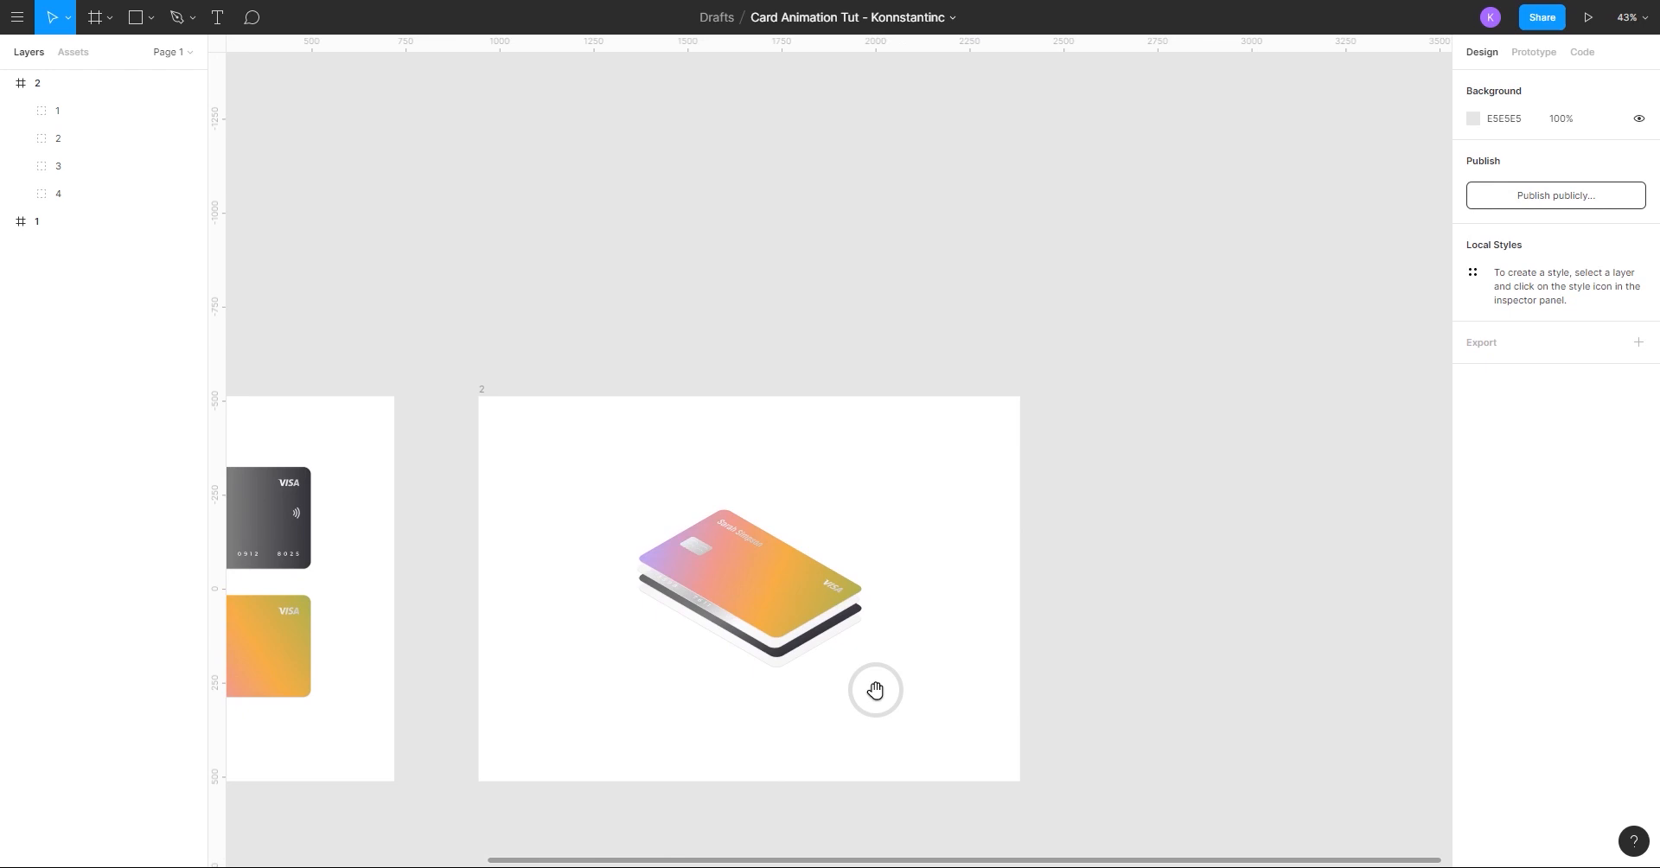
Duplicate frame 2 and place the copy beside the original at X 2567, Y -512.
{"action": "left_click", "coordinate": [480, 389]}
{"action": "left_click_drag", "start_coordinate": [630, 374], "coordinate": [596, 175]}
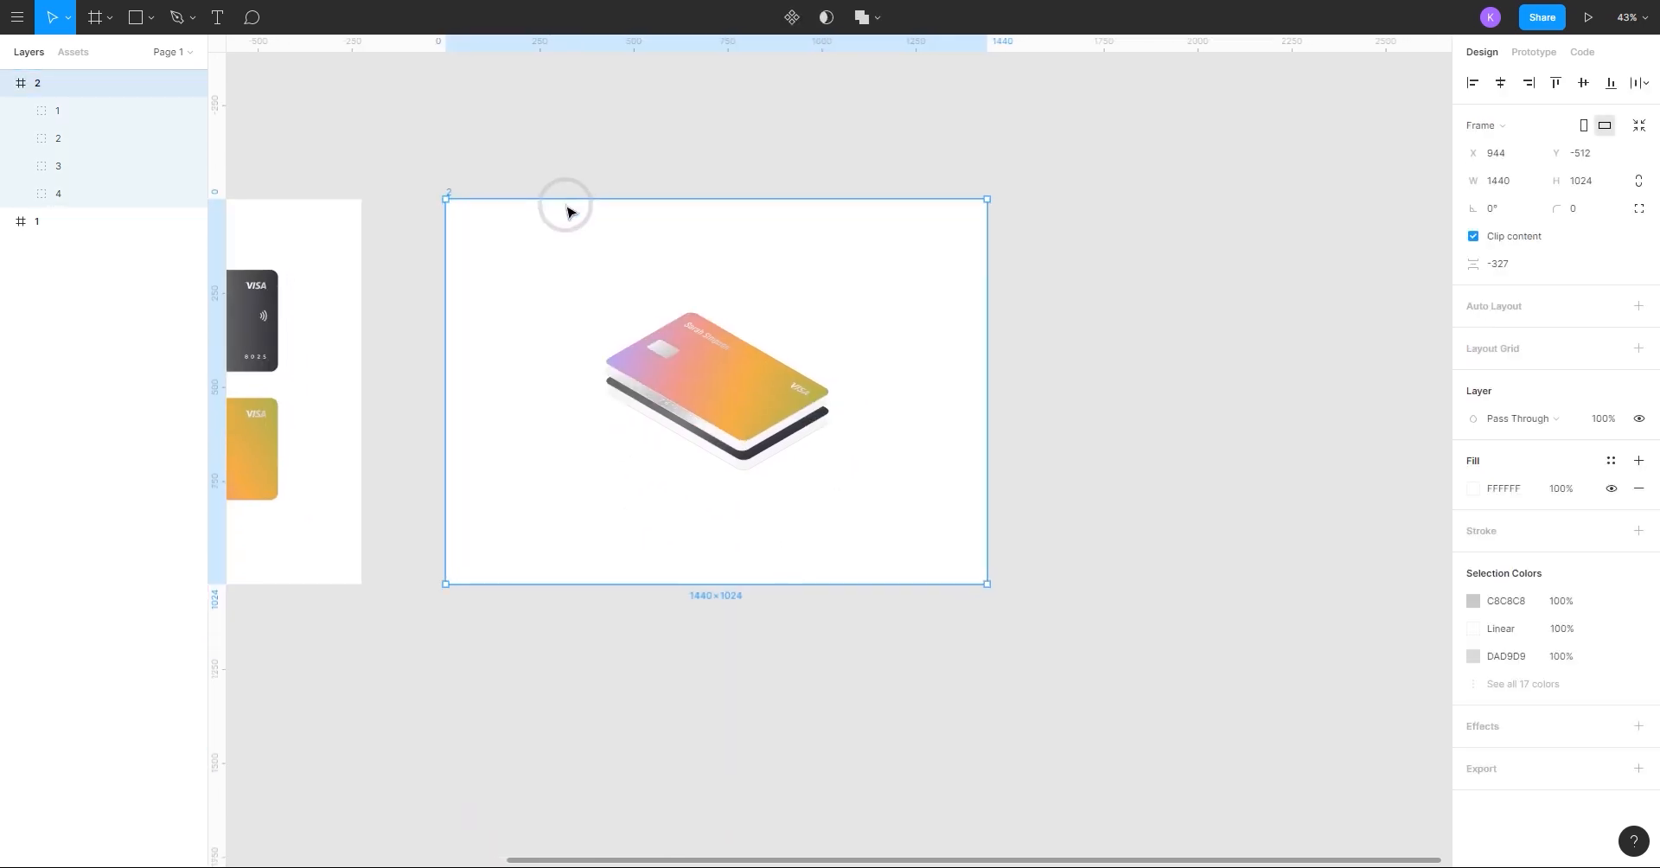
{"action": "key", "text": "ctrl+d"}
{"action": "scroll", "coordinate": [848, 608], "scroll_direction": "right", "scroll_amount": 5}
{"action": "scroll", "coordinate": [848, 608], "scroll_direction": "up", "scroll_amount": 2}
{"action": "scroll", "coordinate": [830, 641], "scroll_direction": "left", "scroll_amount": 1}
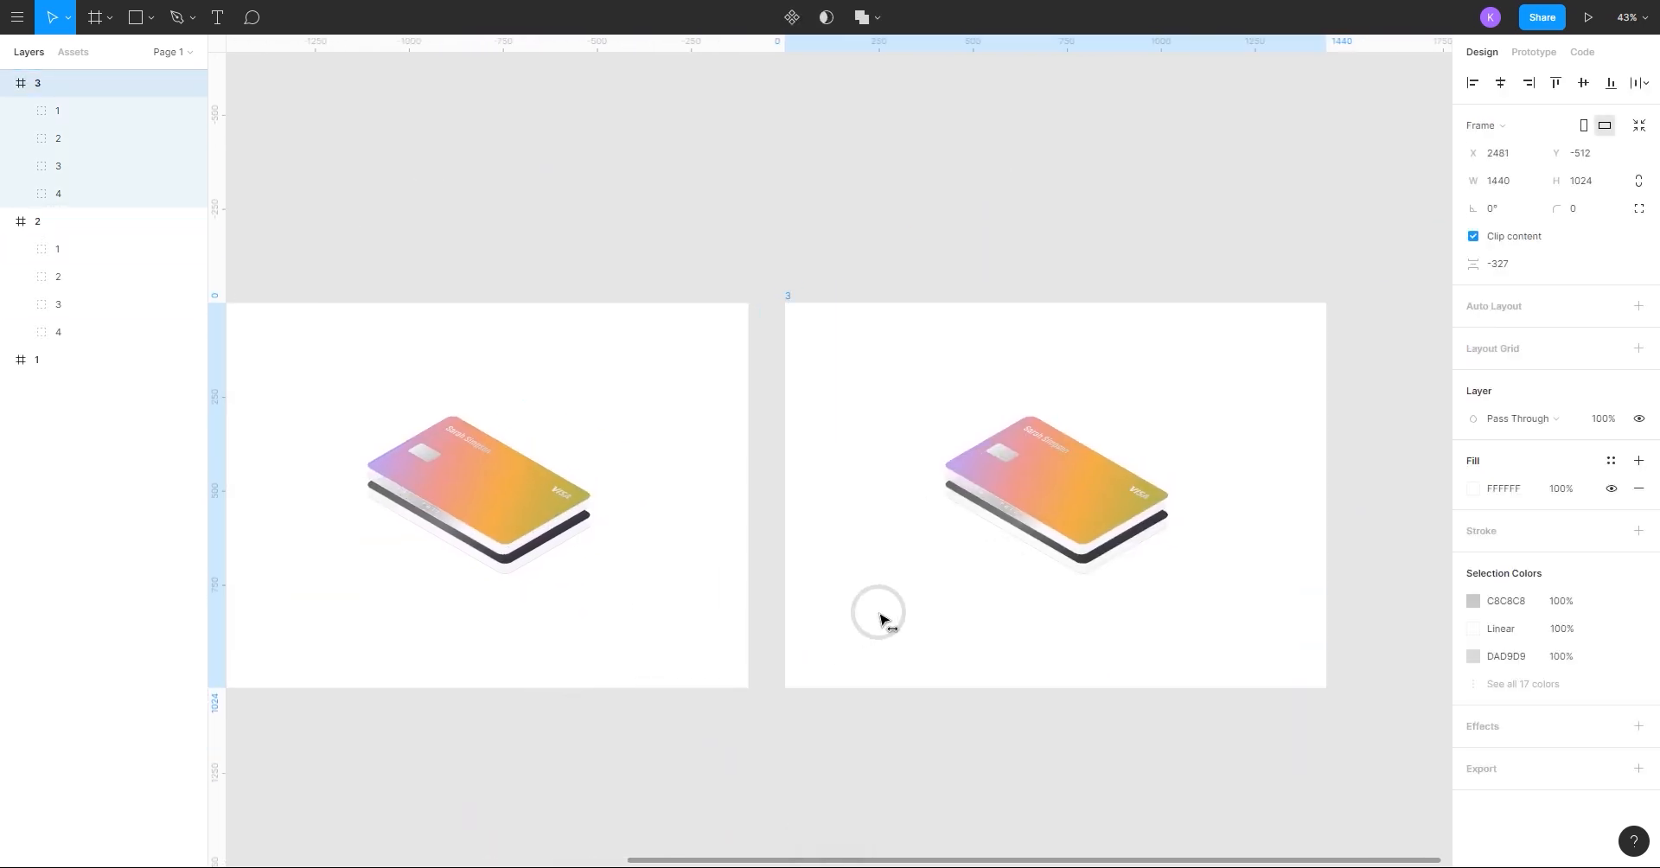
{"action": "left_click_drag", "start_coordinate": [879, 619], "coordinate": [908, 605]}
In frame 3, raise the gradient card to Y 48 and lower the bottom white card to Y 511.
{"action": "scroll", "coordinate": [693, 775], "scroll_direction": "right", "scroll_amount": 5}
{"action": "scroll", "coordinate": [693, 775], "scroll_direction": "up", "scroll_amount": 2}
{"action": "scroll", "coordinate": [830, 664], "scroll_direction": "up", "scroll_amount": 3}
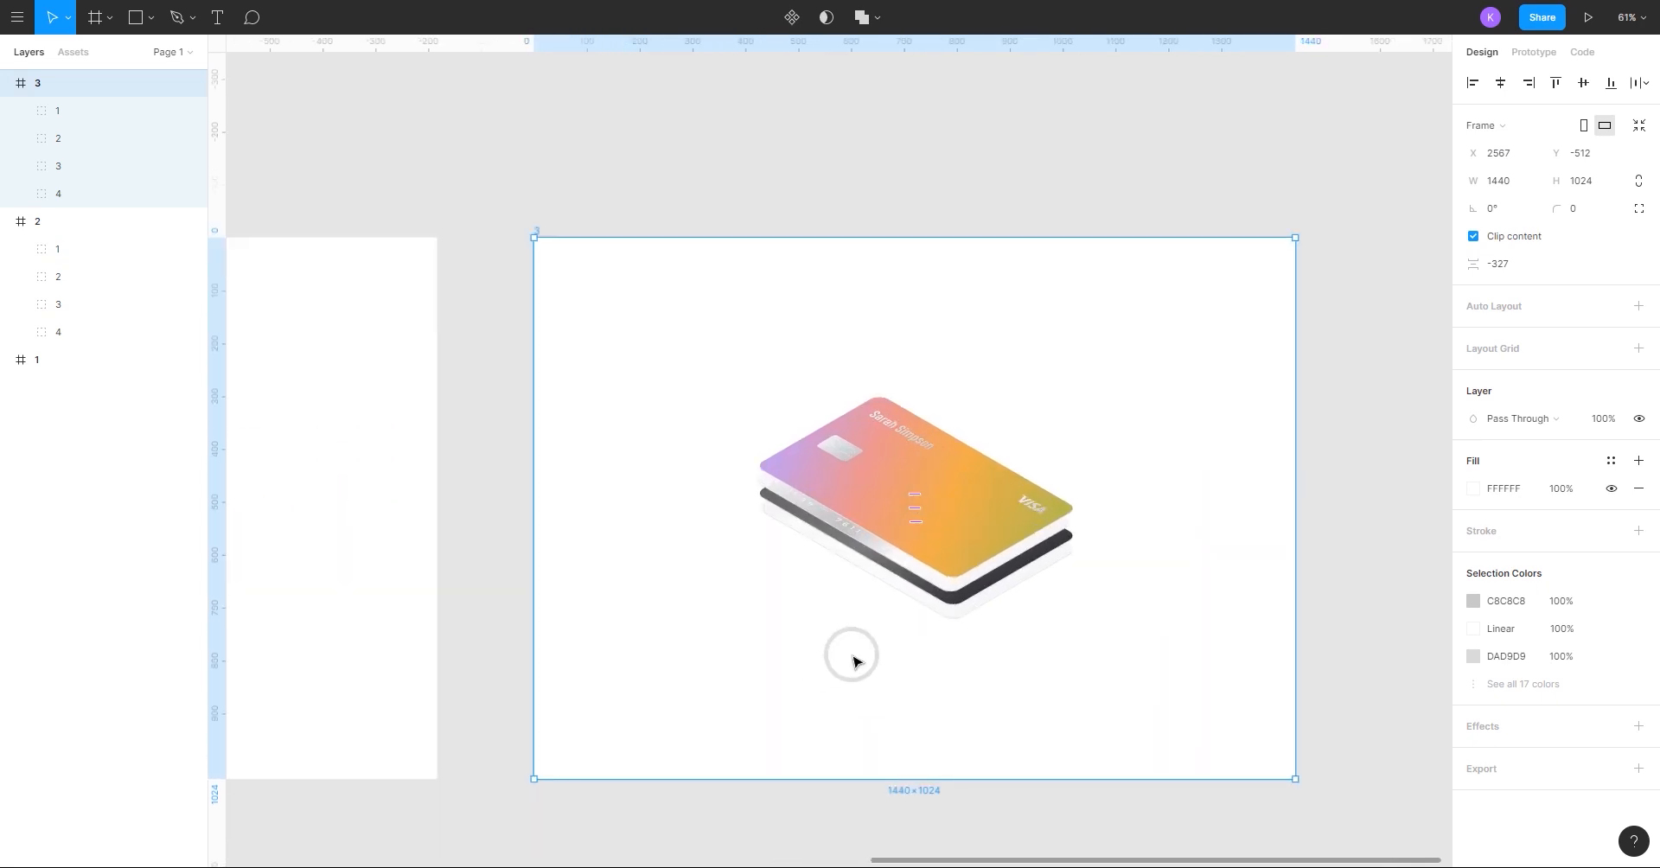
{"action": "scroll", "coordinate": [854, 662], "scroll_direction": "up", "scroll_amount": 5}
{"action": "left_click", "coordinate": [989, 467]}
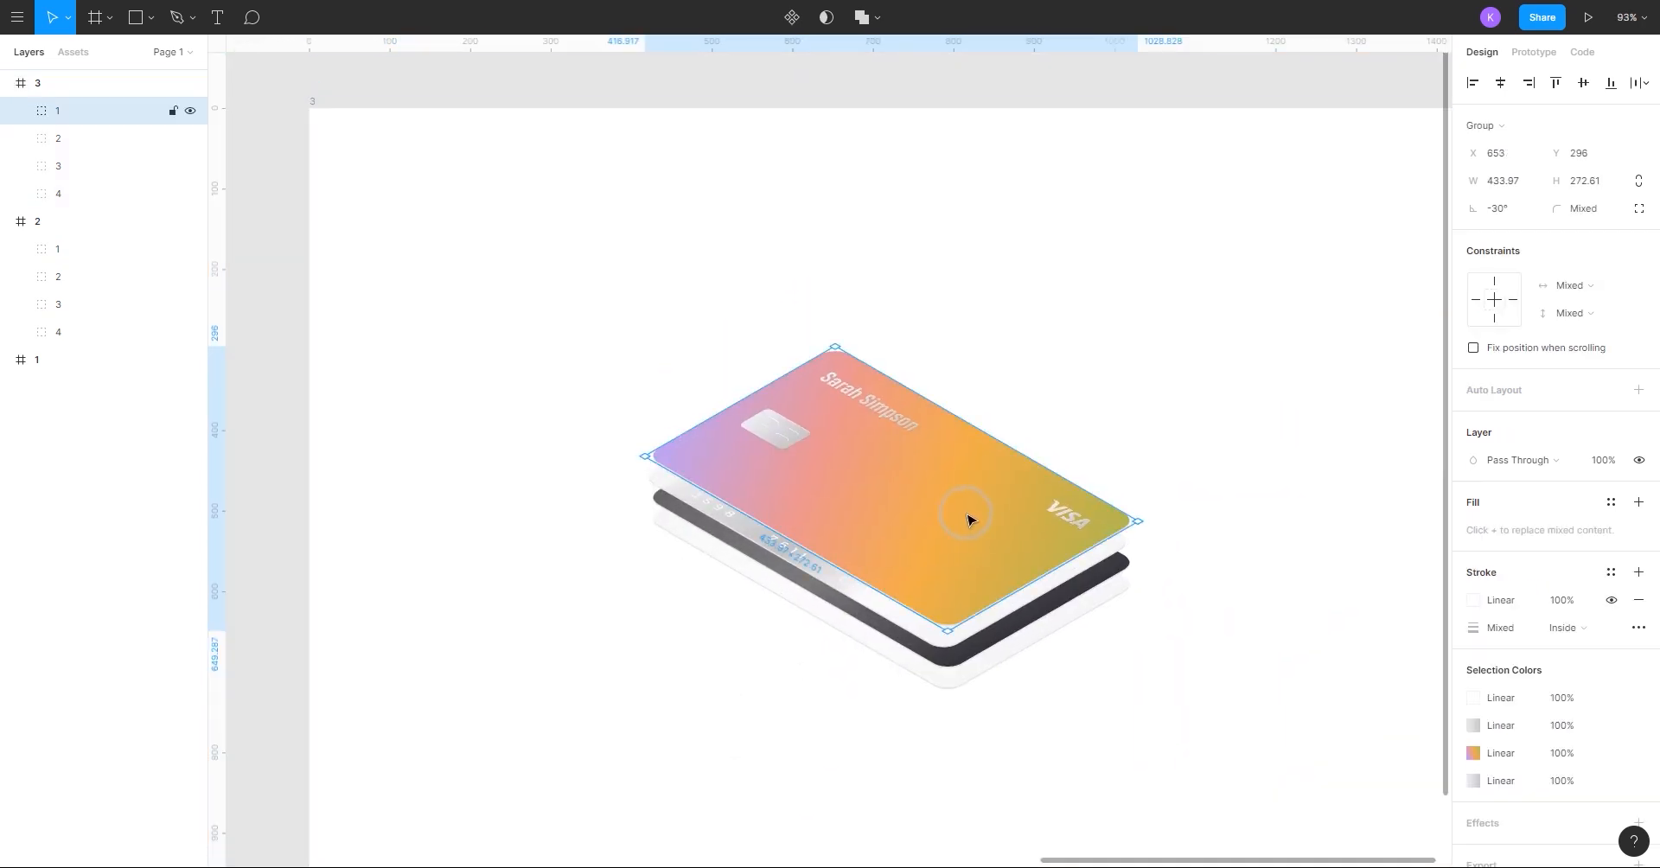
{"action": "left_click_drag", "start_coordinate": [968, 519], "coordinate": [969, 319]}
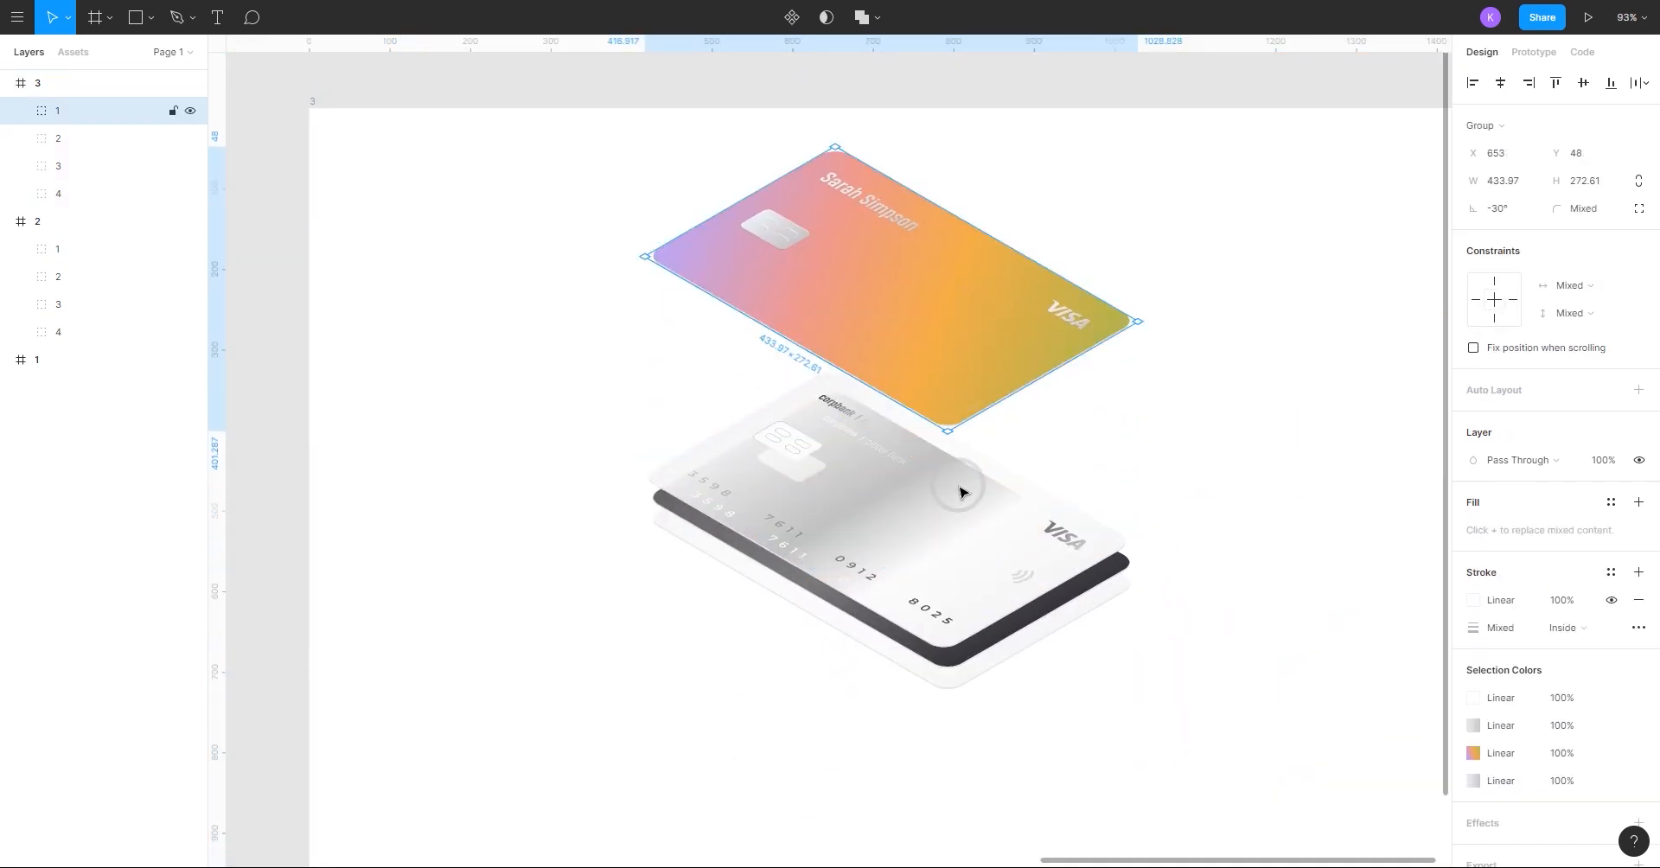
{"action": "left_click", "coordinate": [962, 679]}
{"action": "left_click_drag", "start_coordinate": [975, 671], "coordinate": [975, 784]}
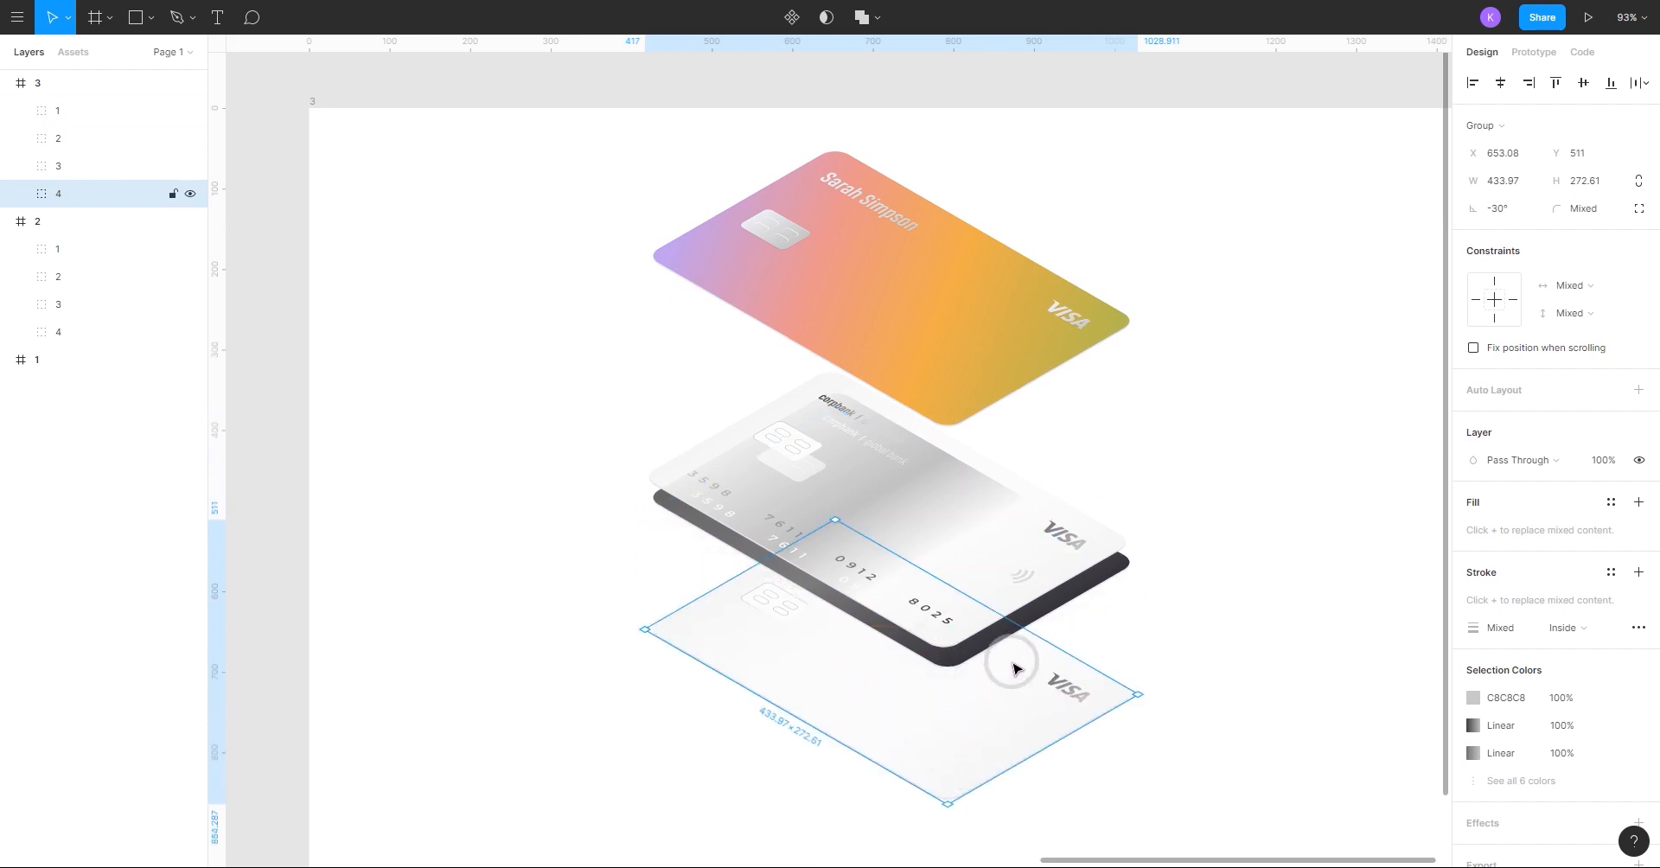
Distribute the vertical spacing evenly between the four spread-out cards in frame 3.
{"action": "left_click", "coordinate": [1037, 599], "text": "shift"}
{"action": "left_click", "coordinate": [1029, 586], "text": "shift"}
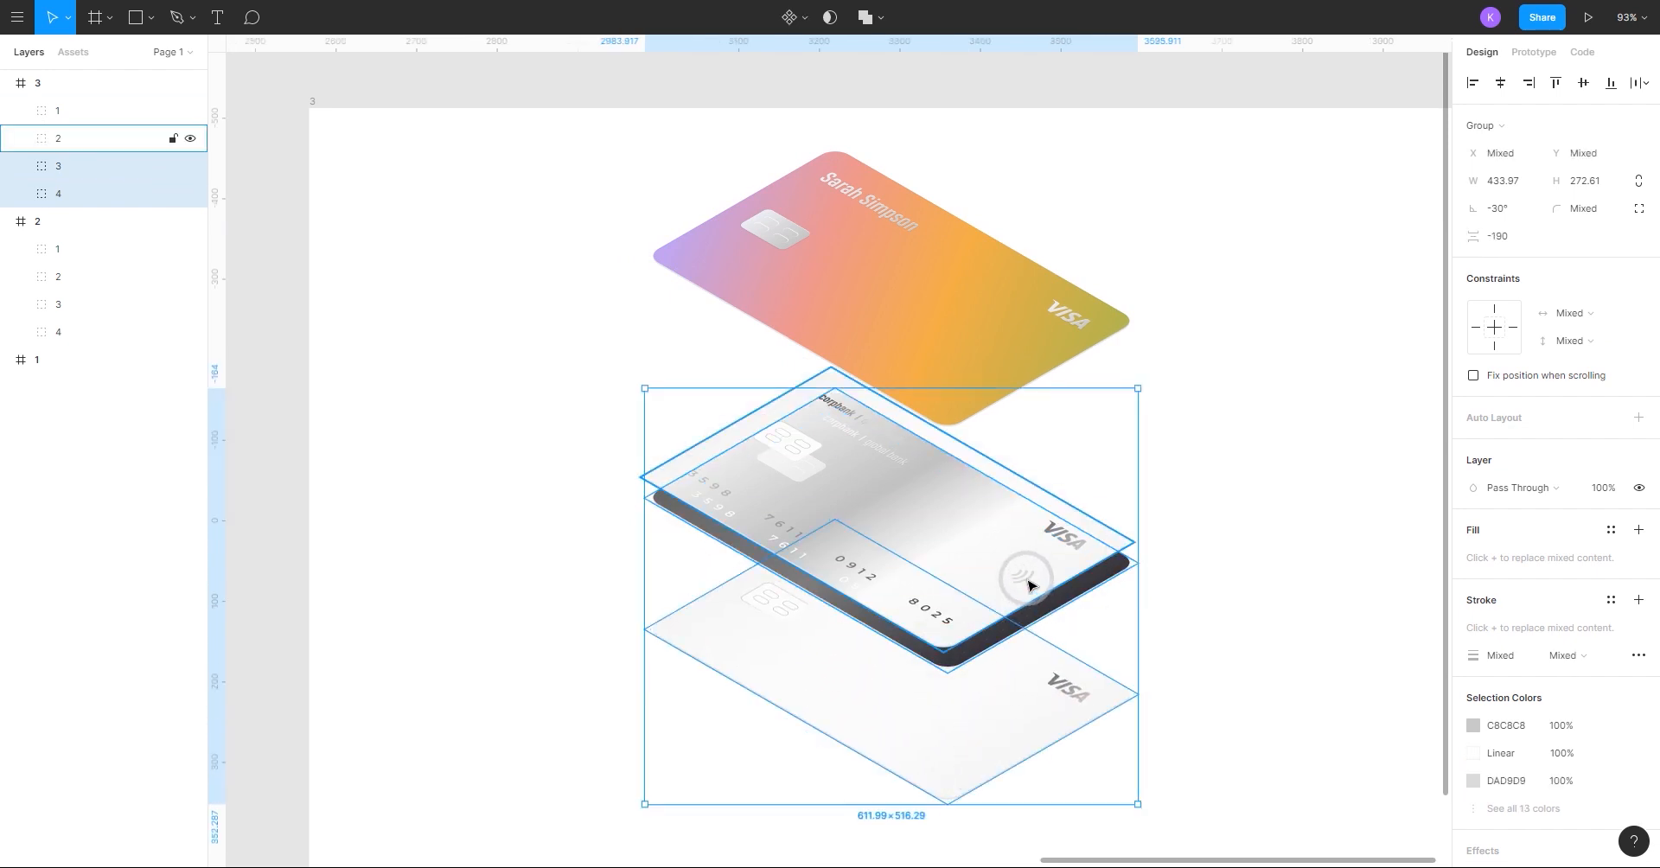
{"action": "left_click", "coordinate": [978, 311], "text": "shift"}
{"action": "left_click", "coordinate": [1584, 141]}
{"action": "left_click", "coordinate": [1637, 84]}
{"action": "left_click", "coordinate": [1595, 138]}
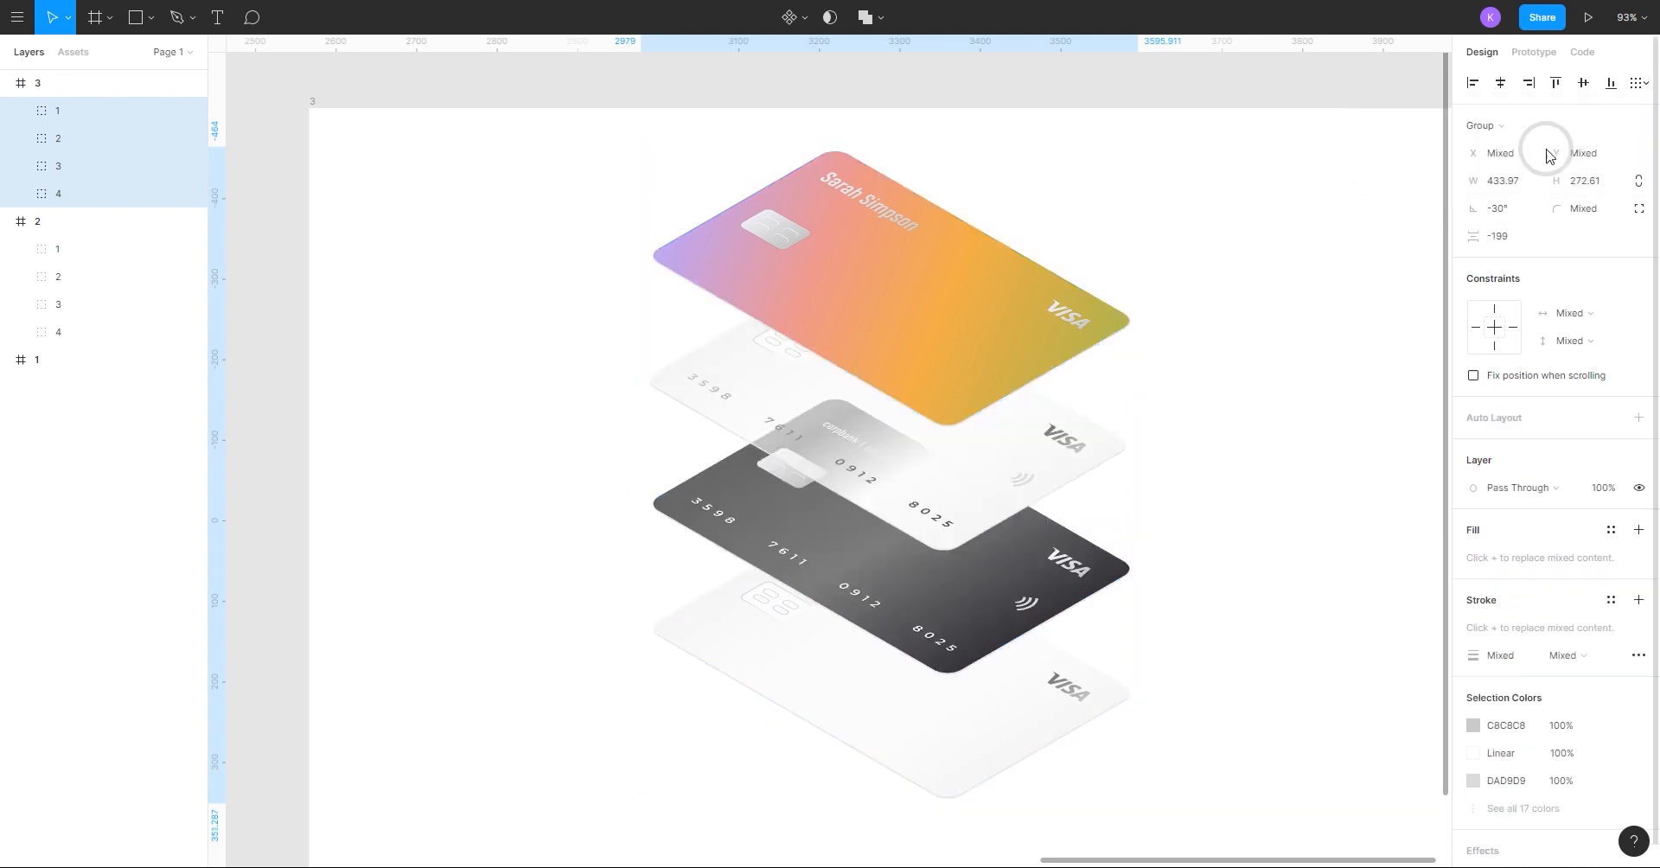
{"action": "left_click", "coordinate": [1347, 406]}
In frame 3, lower the gradient card to Y 157 and raise the bottom white card slightly to tighten the stack.
{"action": "scroll", "coordinate": [1330, 448], "scroll_direction": "down", "scroll_amount": 3}
{"action": "scroll", "coordinate": [1329, 448], "scroll_direction": "up", "scroll_amount": 2}
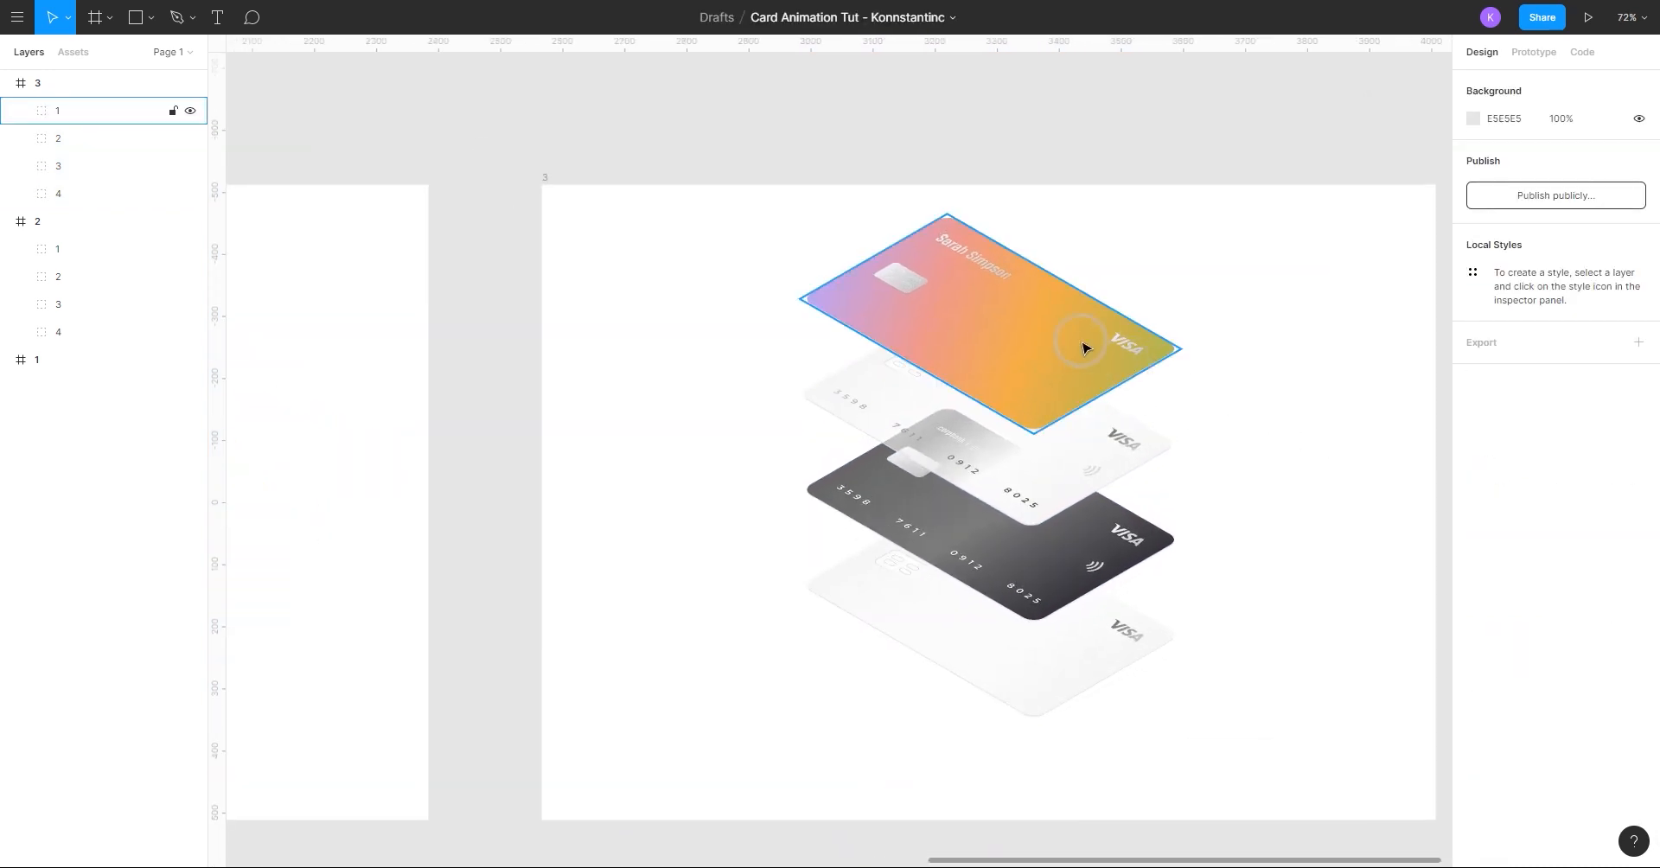
{"action": "left_click_drag", "start_coordinate": [1087, 348], "coordinate": [1072, 419]}
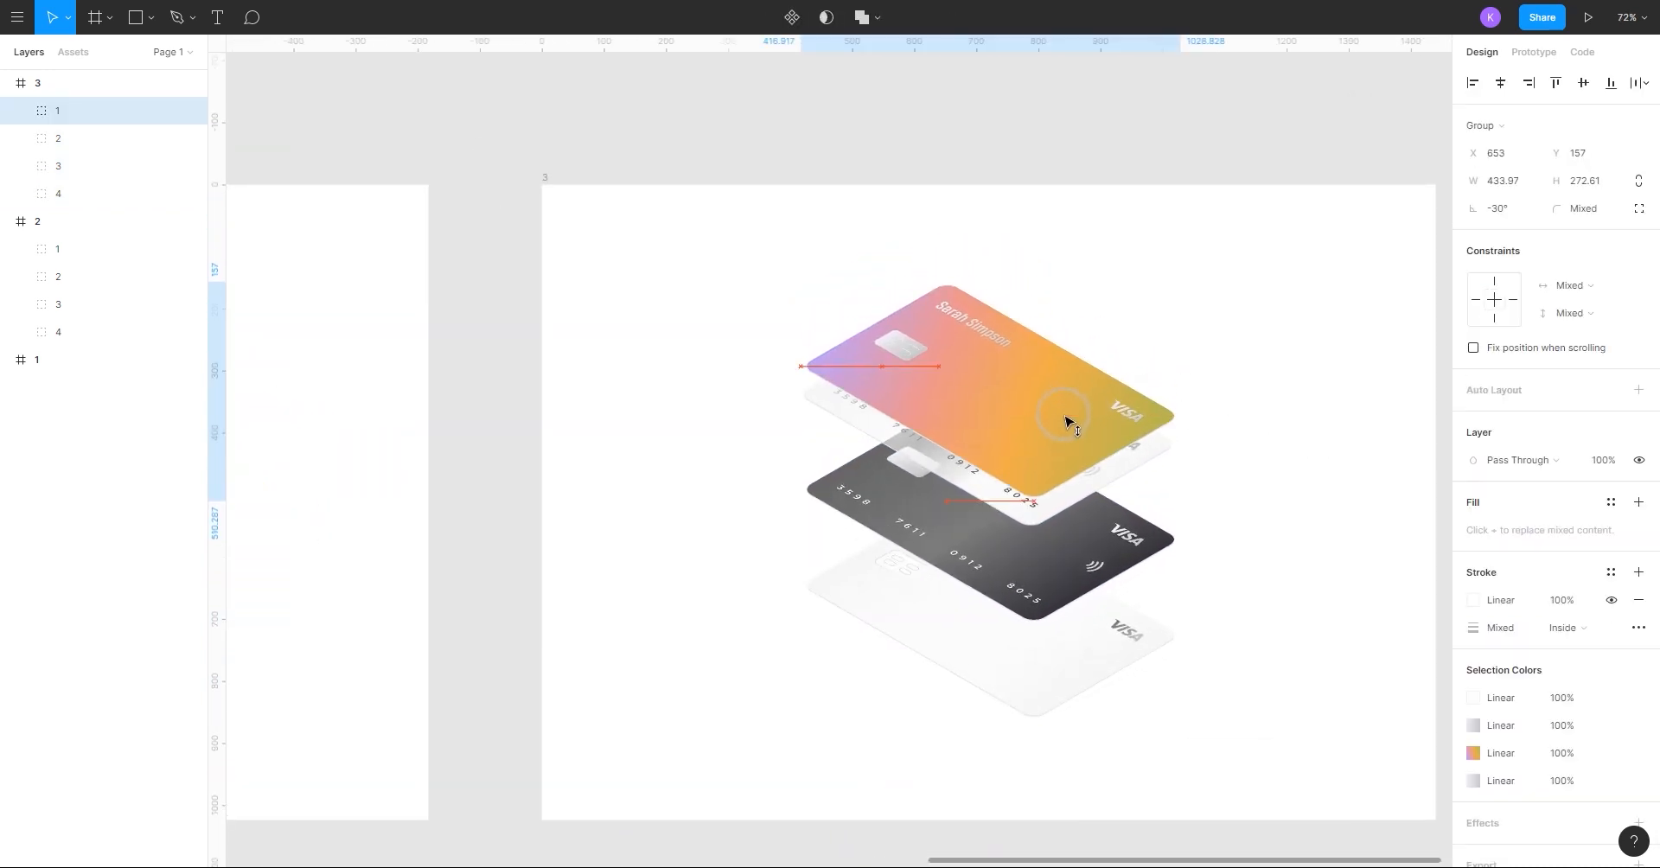
{"action": "left_click", "coordinate": [1049, 672], "text": "shift"}
{"action": "left_click", "coordinate": [1065, 672]}
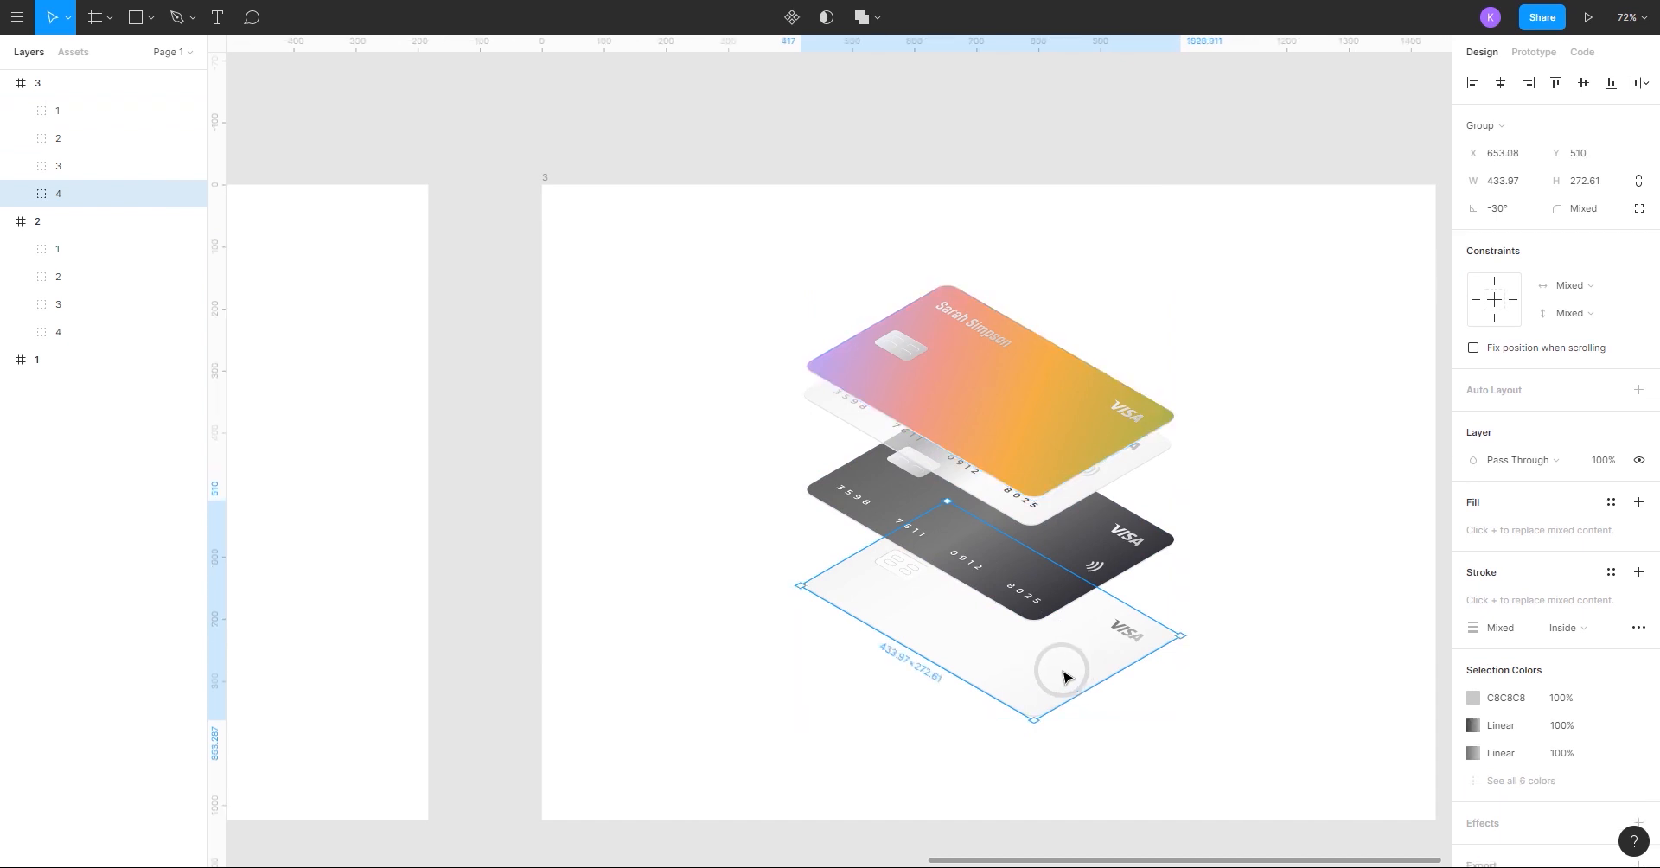
{"action": "left_click_drag", "start_coordinate": [1066, 672], "coordinate": [1069, 649]}
{"action": "left_click", "coordinate": [1087, 407]}
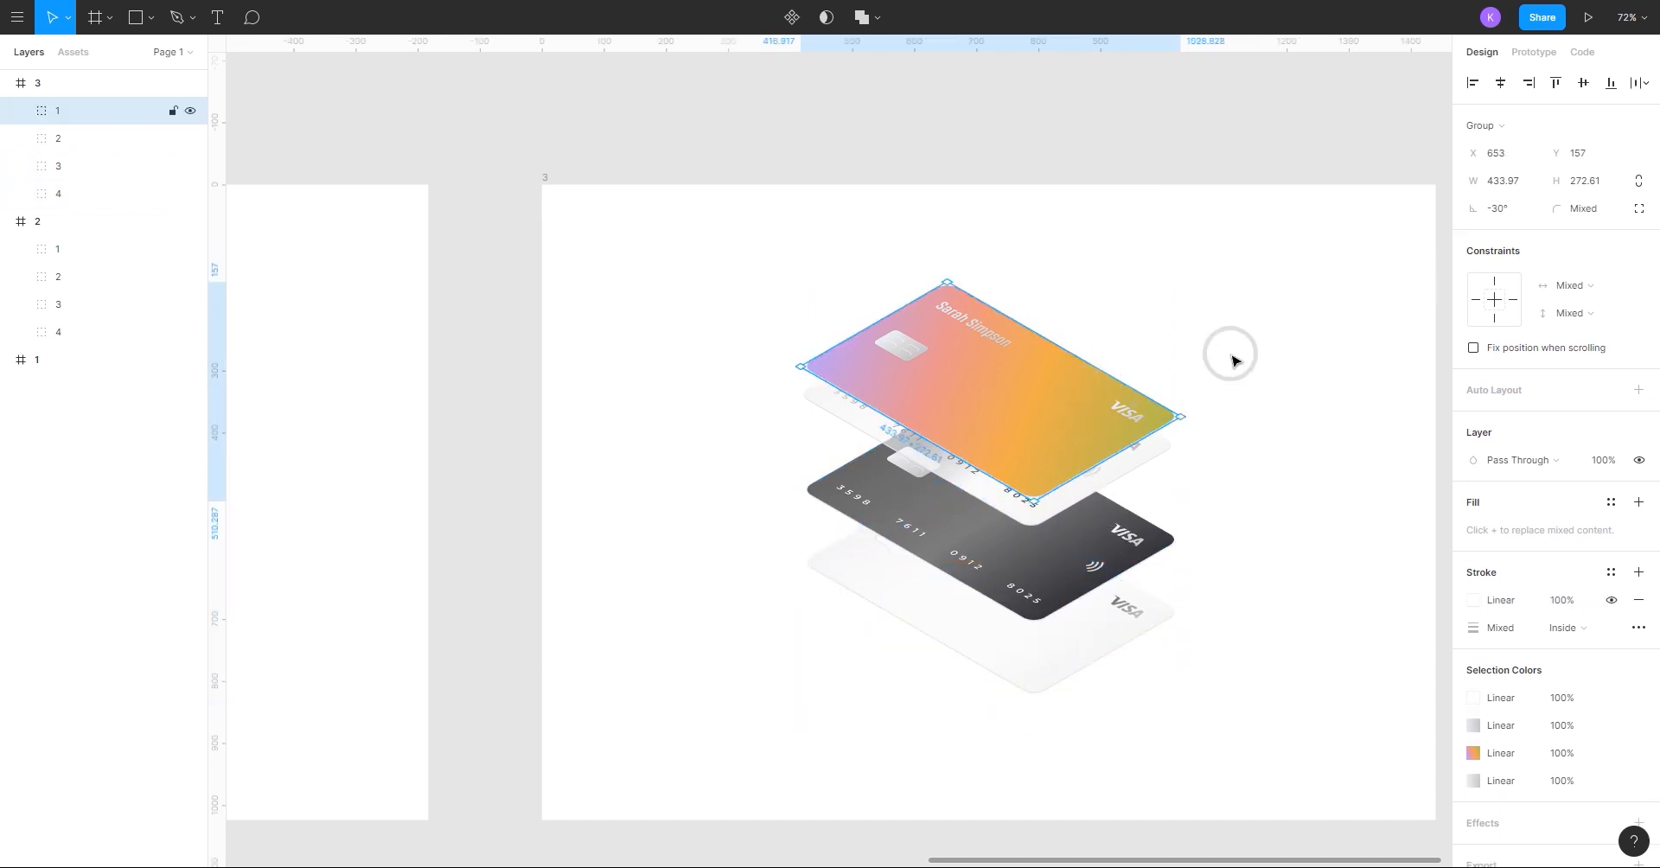
Distribute the four cards in frame 3 with equal vertical spacing and move the stack down to the frame's centre.
{"action": "left_click_drag", "start_coordinate": [1306, 325], "coordinate": [891, 774]}
{"action": "left_click", "coordinate": [1629, 83]}
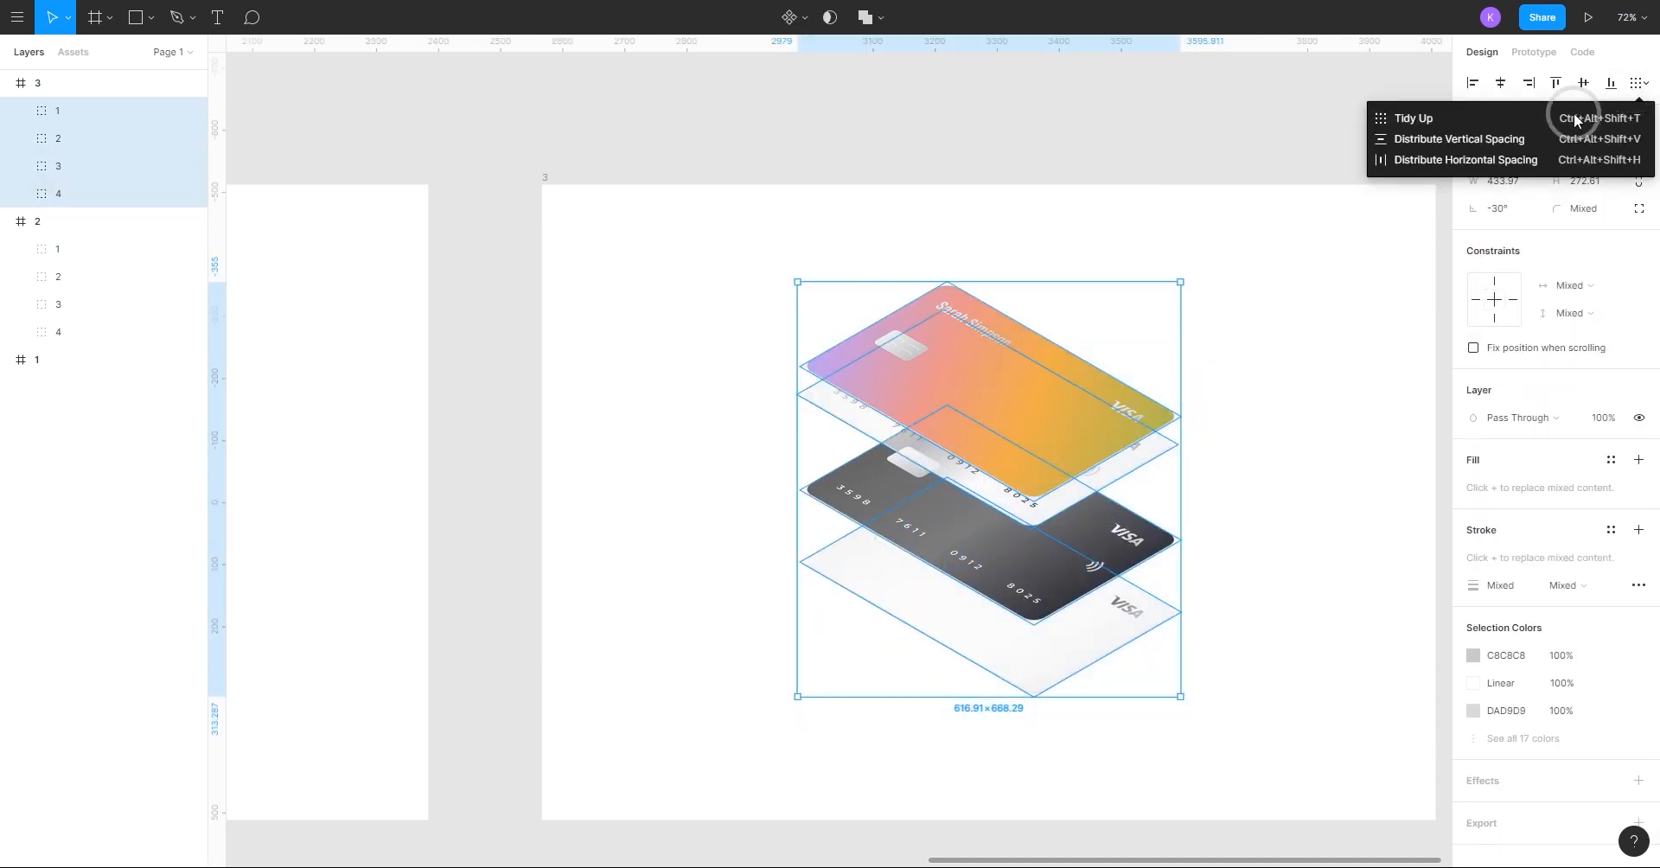
{"action": "left_click", "coordinate": [1540, 122]}
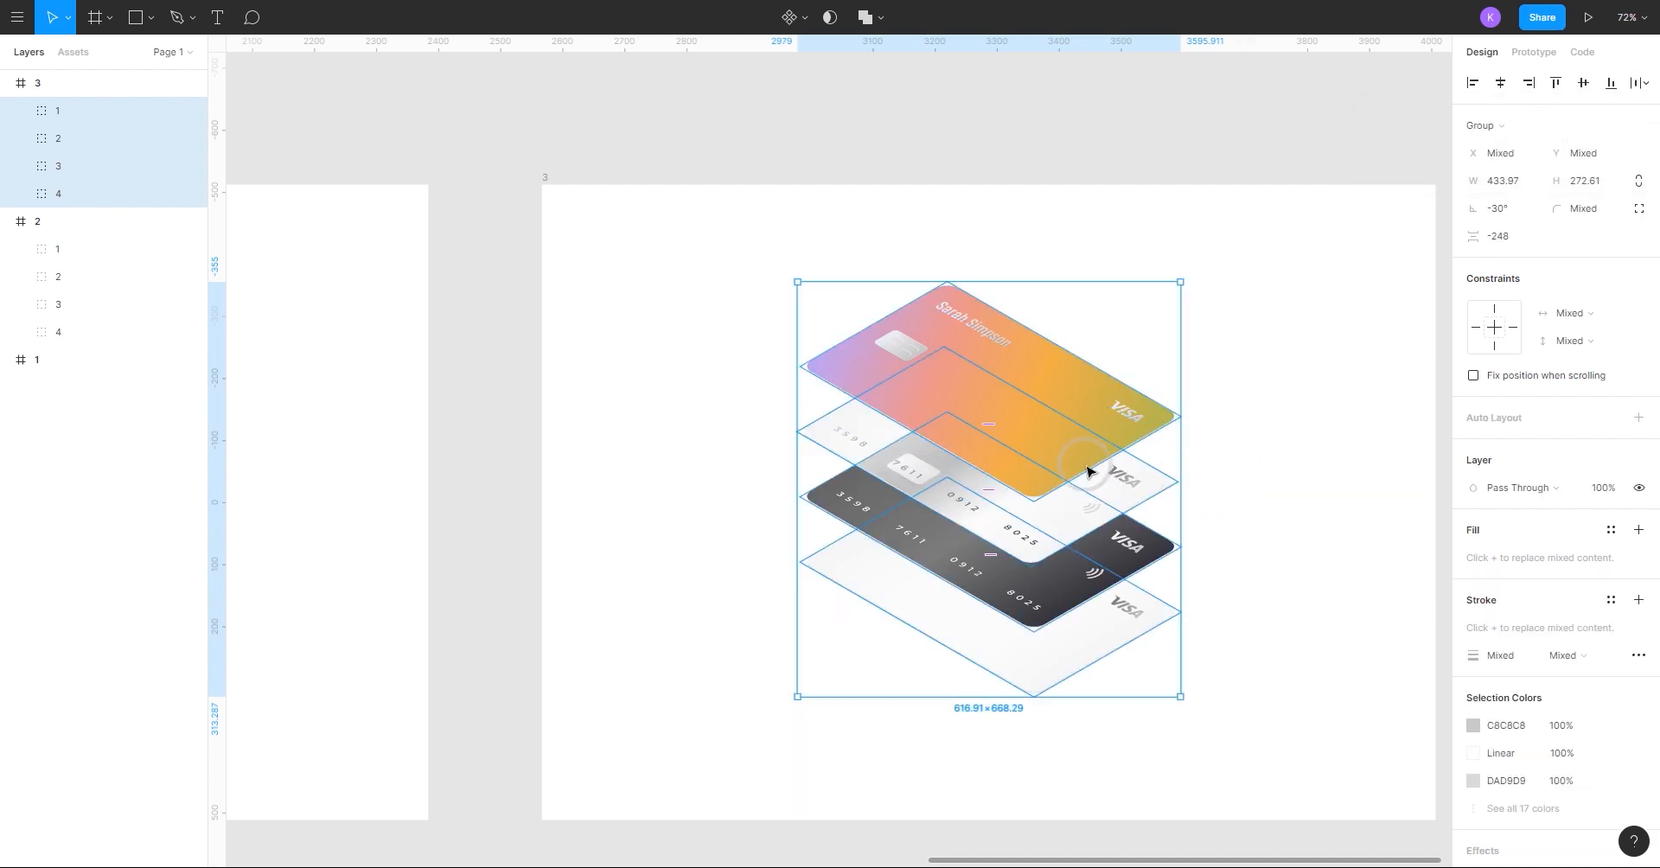
{"action": "mouse_move", "coordinate": [1080, 428]}
{"action": "left_mouse_down"}
{"action": "mouse_move", "coordinate": [1060, 461]}
{"action": "mouse_move", "coordinate": [1074, 453]}
{"action": "left_mouse_up"}
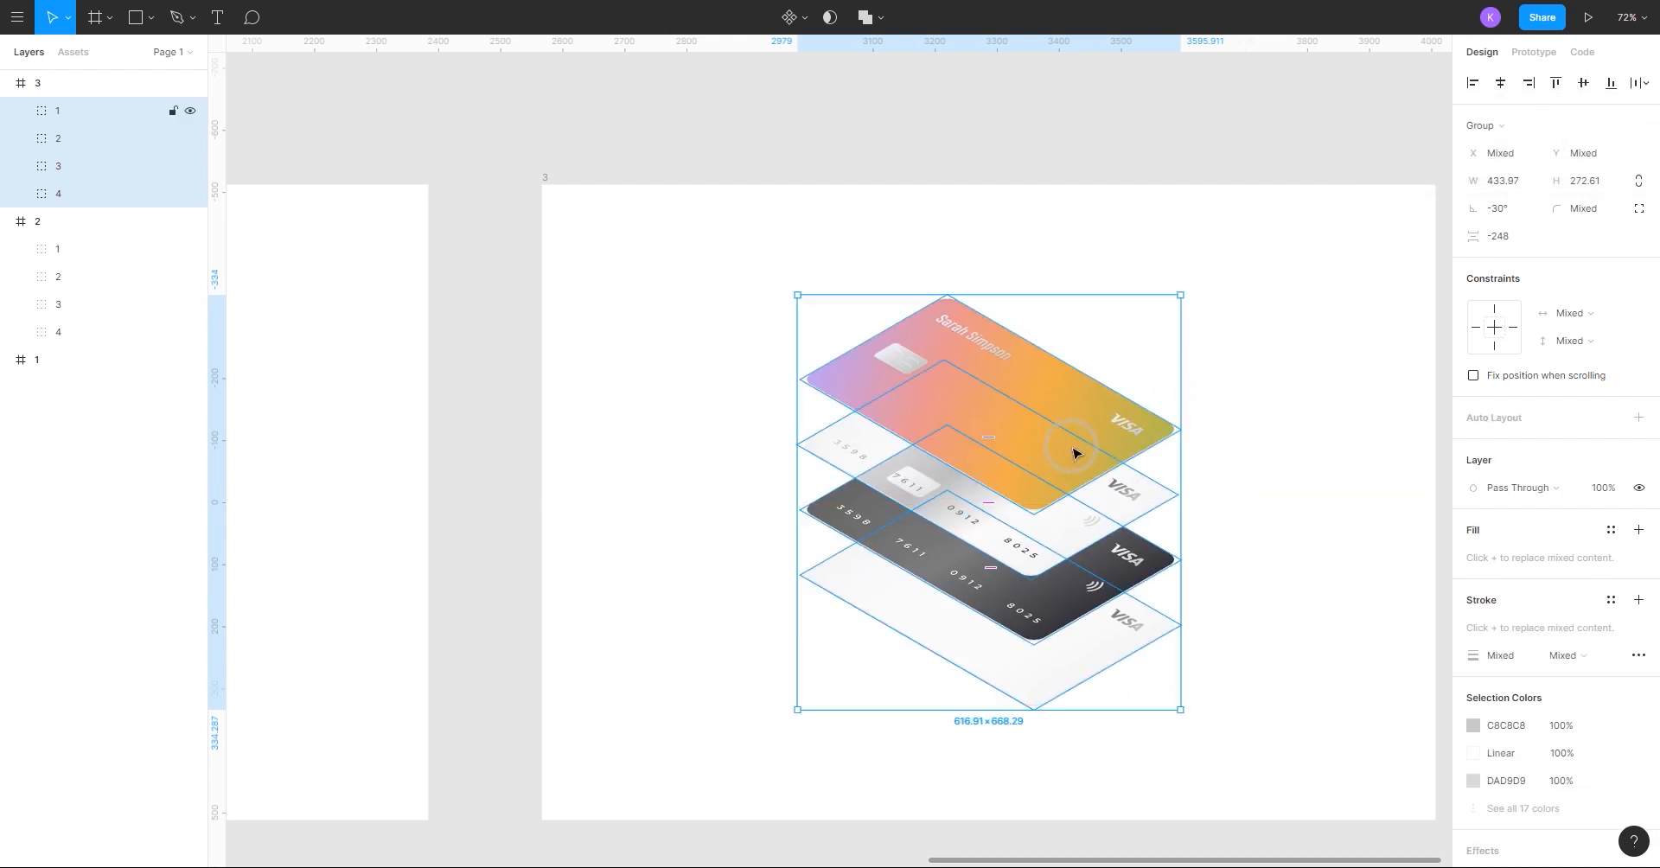
{"action": "left_click", "coordinate": [1275, 467]}
Duplicate frame 3 and place the copy beside the original at X 4321, Y -512.
{"action": "scroll", "coordinate": [1271, 464], "scroll_direction": "down", "scroll_amount": 5}
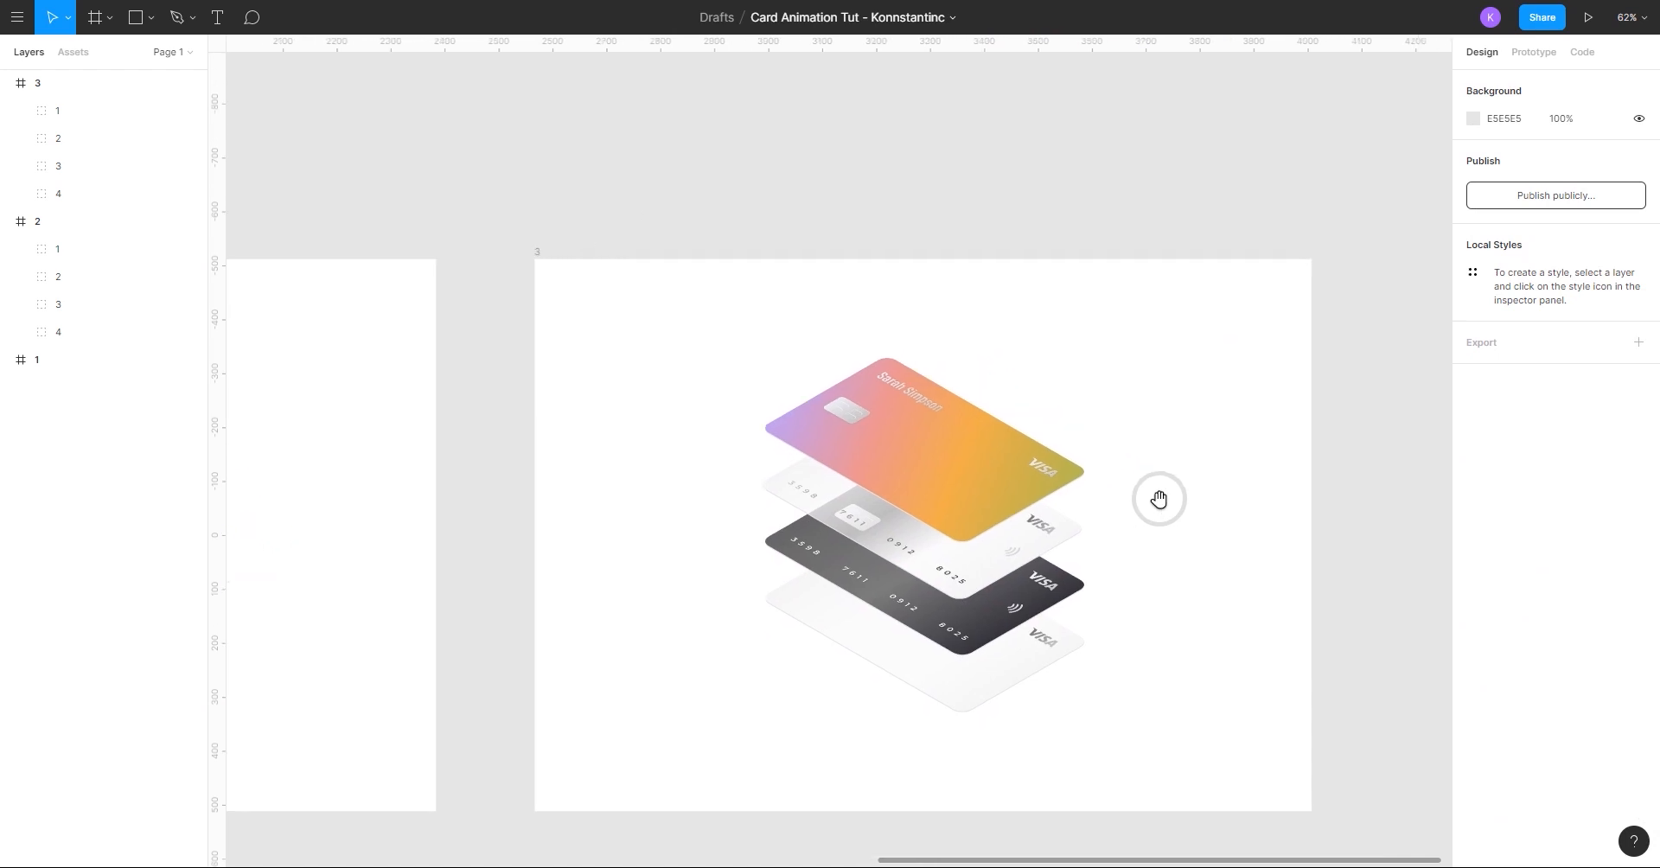
{"action": "scroll", "coordinate": [1127, 495], "scroll_direction": "down", "scroll_amount": 5}
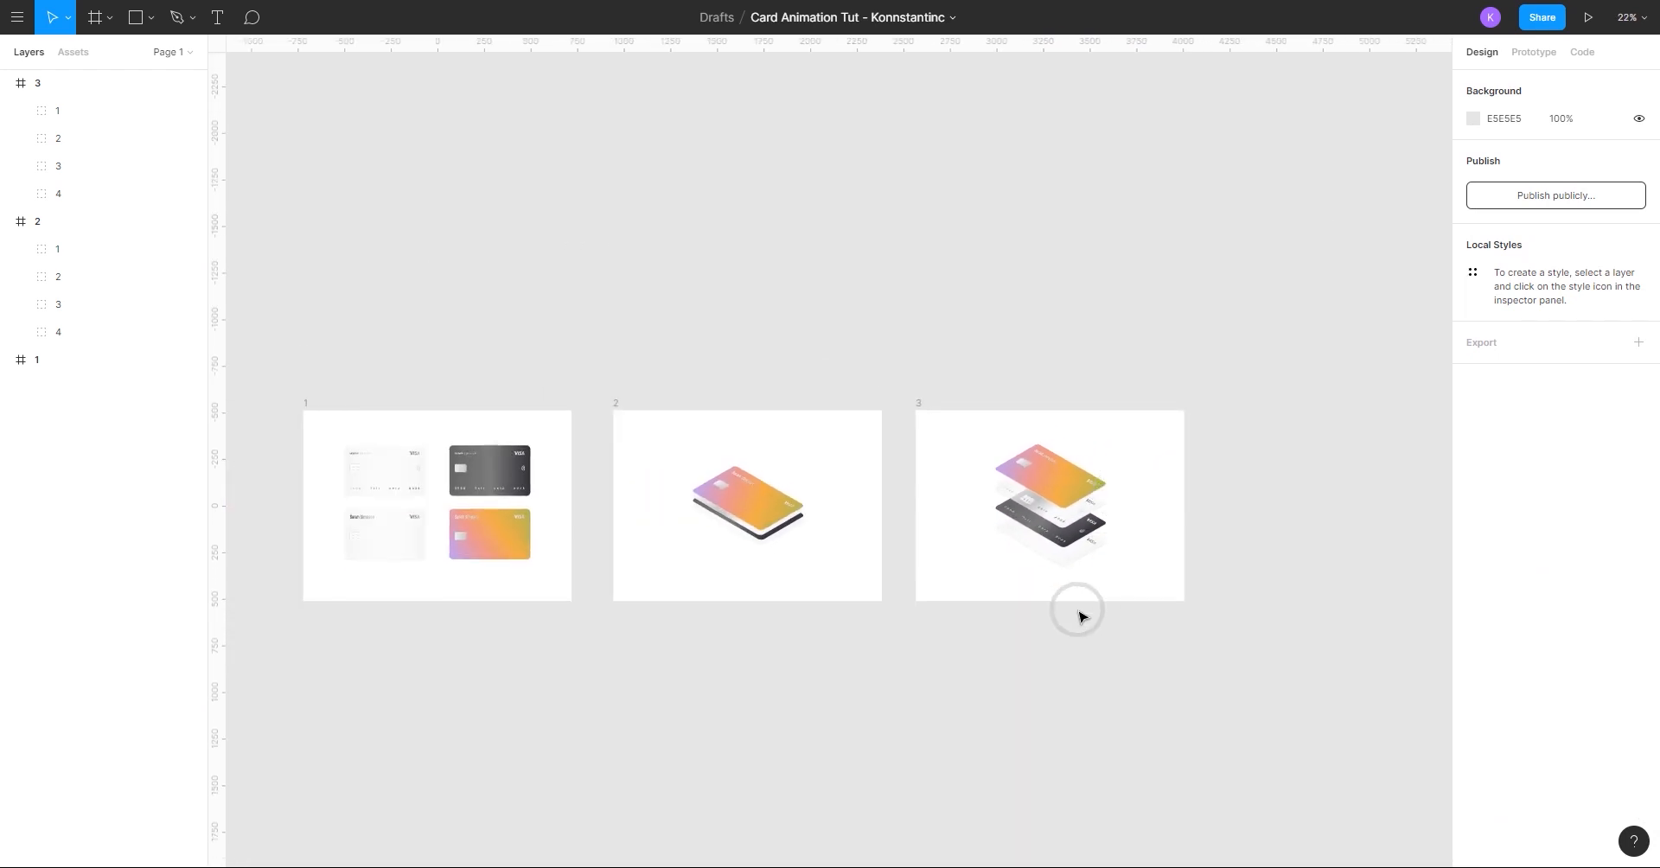
{"action": "scroll", "coordinate": [1079, 615], "scroll_direction": "up", "scroll_amount": 5}
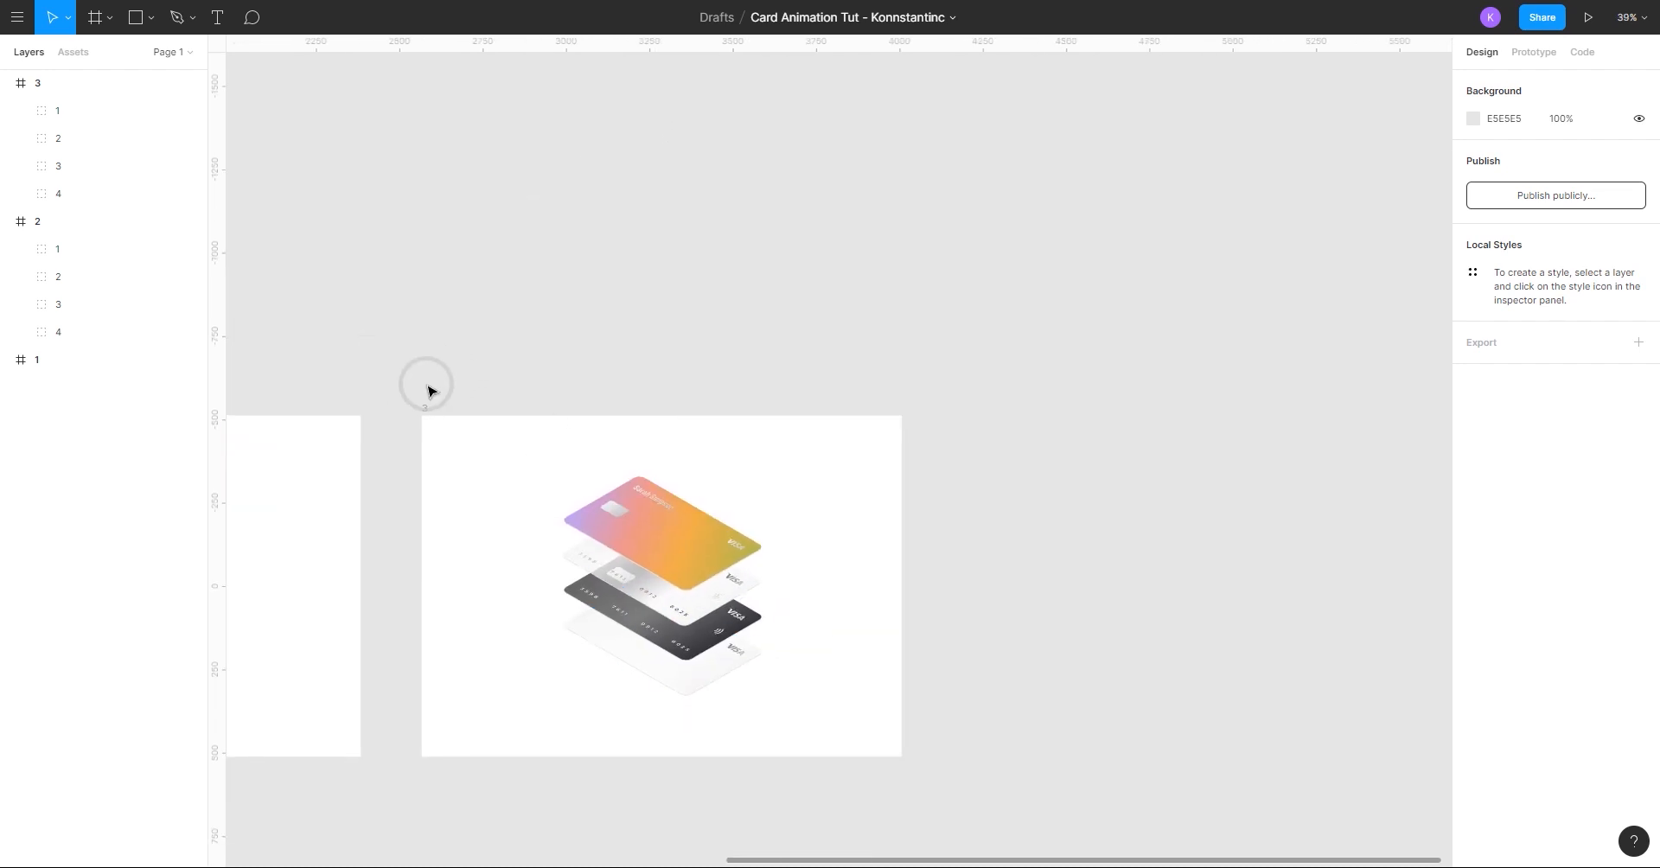
{"action": "left_click", "coordinate": [423, 407]}
{"action": "key", "text": "ctrl+v"}
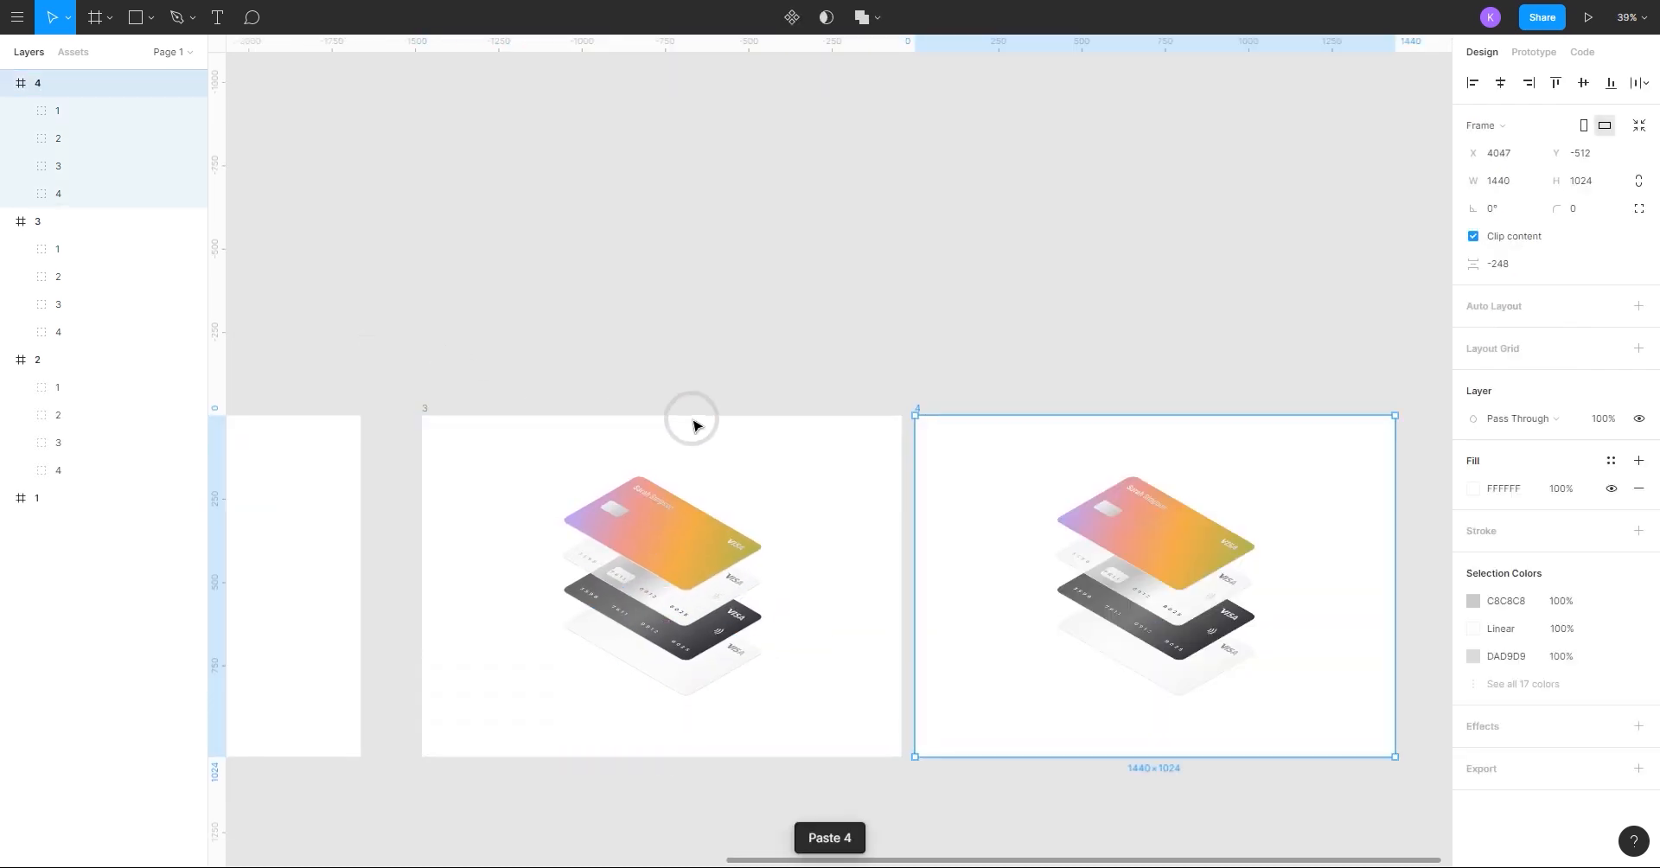
{"action": "left_click_drag", "start_coordinate": [976, 565], "coordinate": [691, 485]}
{"action": "scroll", "coordinate": [692, 469], "scroll_direction": "down", "scroll_amount": 3}
{"action": "scroll", "coordinate": [692, 426], "scroll_direction": "up", "scroll_amount": 2}
{"action": "scroll", "coordinate": [694, 430], "scroll_direction": "up", "scroll_amount": 4}
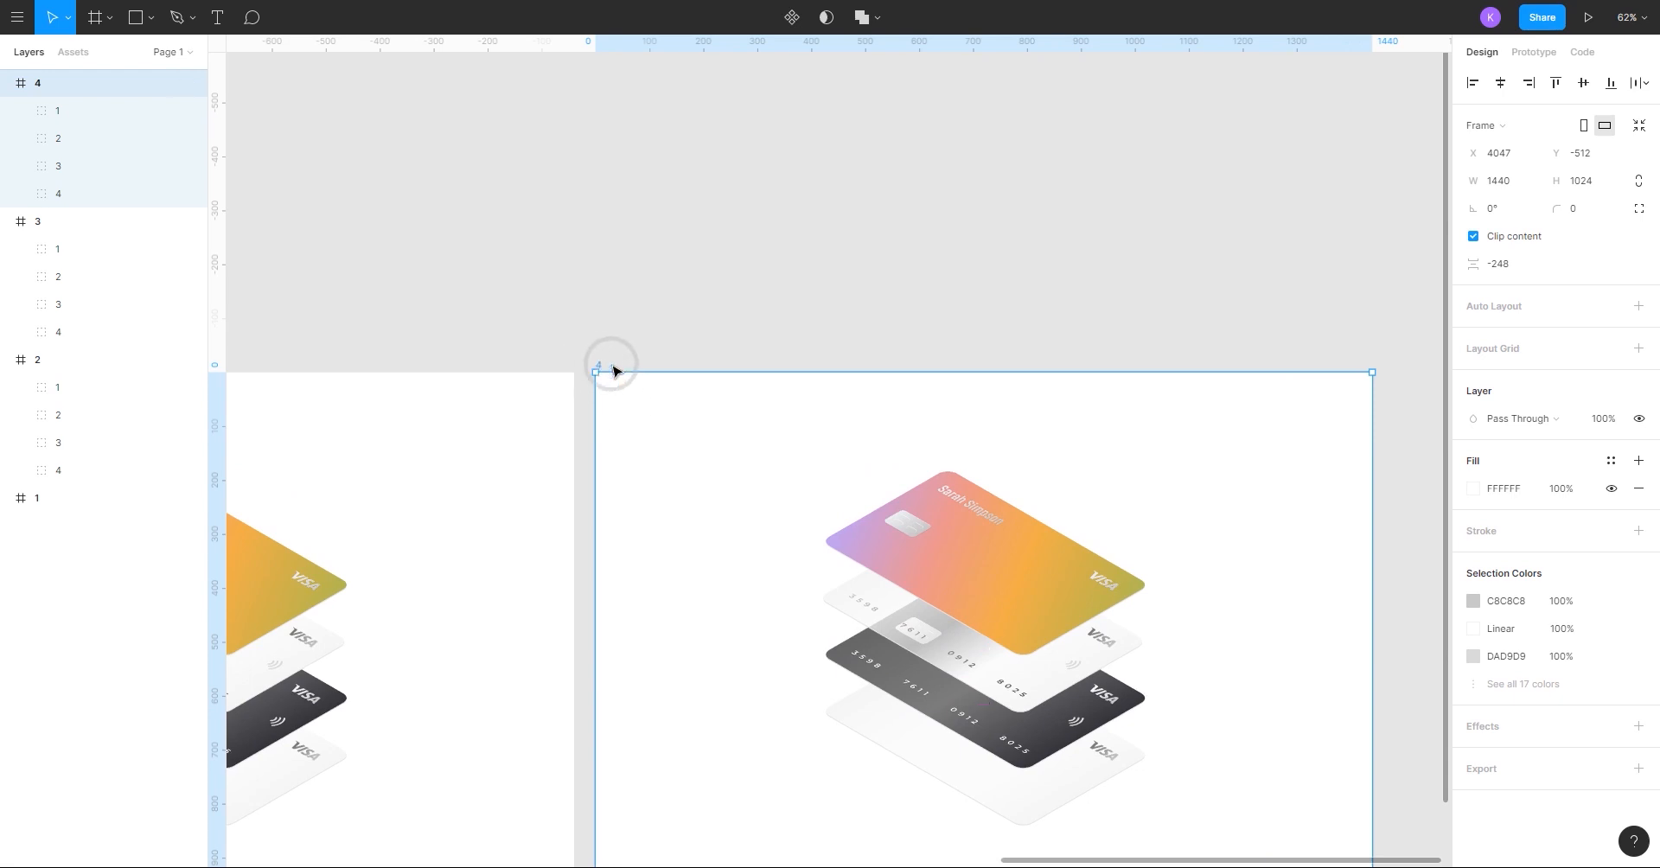
{"action": "left_click_drag", "start_coordinate": [601, 366], "coordinate": [702, 284]}
{"action": "scroll", "coordinate": [737, 336], "scroll_direction": "down", "scroll_amount": 4}
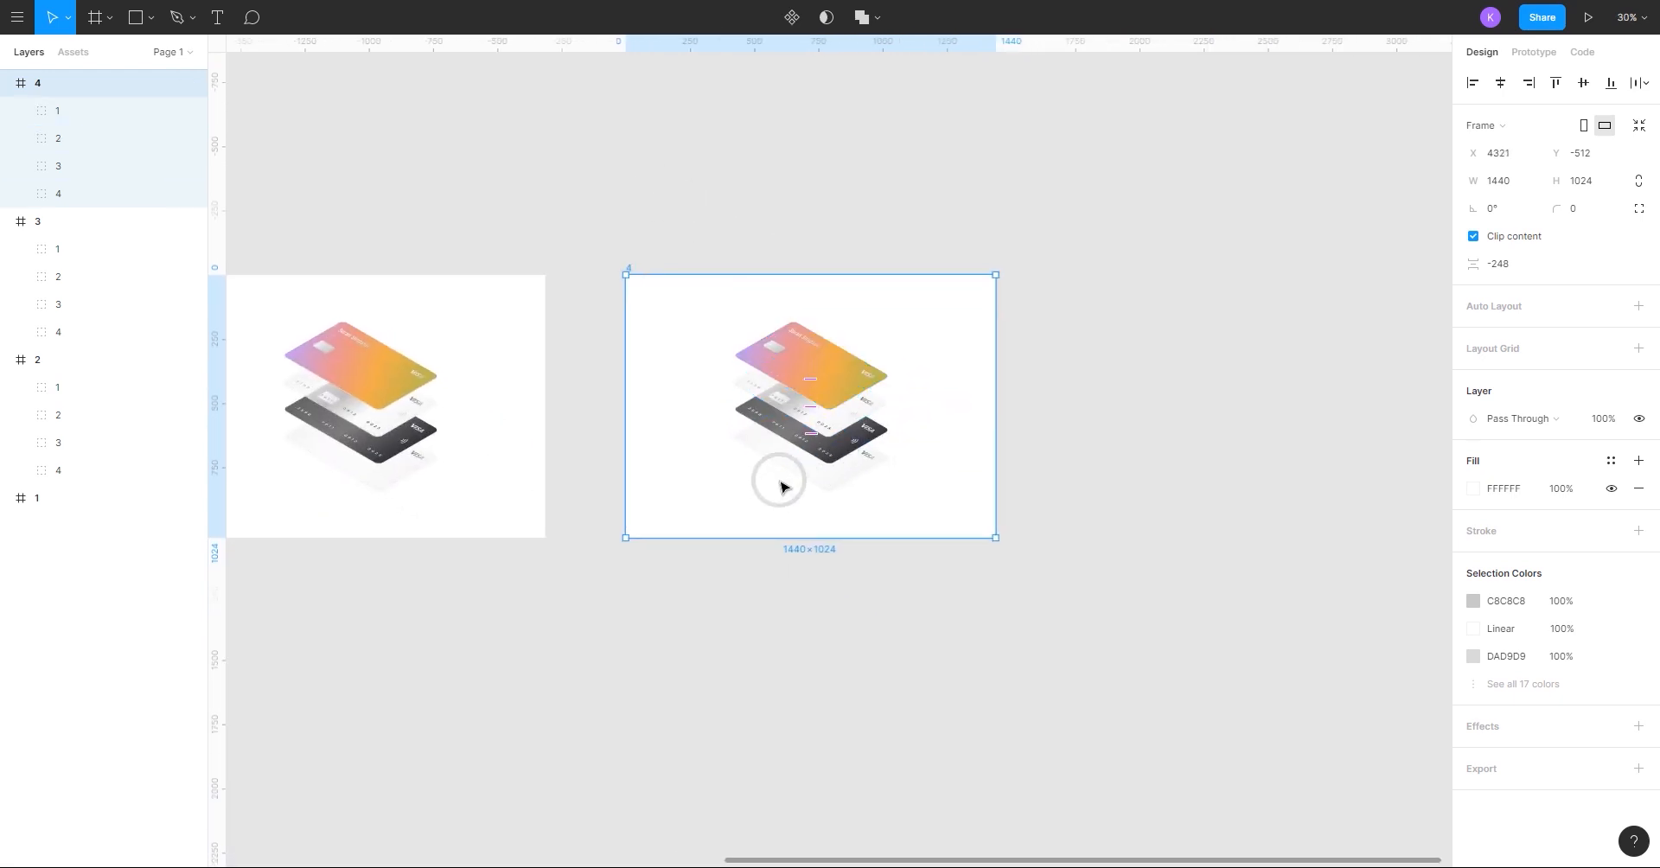
Apply the Easometric plugin's Right projection to the gradient card in frame 4.
{"action": "left_click", "coordinate": [781, 487]}
{"action": "scroll", "coordinate": [743, 480], "scroll_direction": "up", "scroll_amount": 3}
{"action": "left_click", "coordinate": [797, 431]}
{"action": "right_click", "coordinate": [798, 430]}
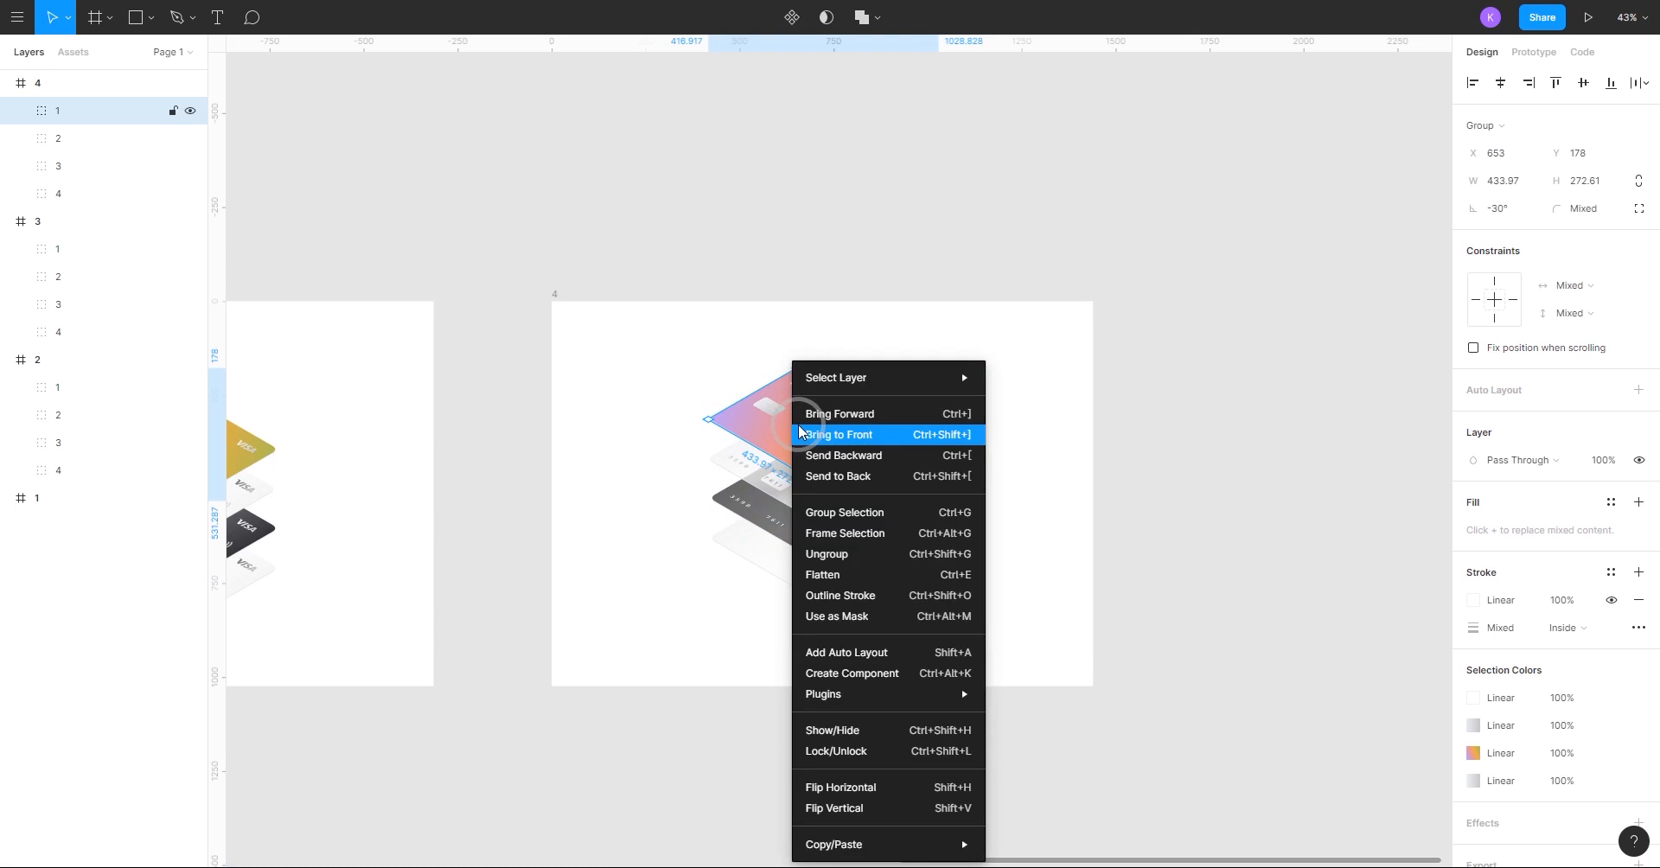
{"action": "mouse_move", "coordinate": [843, 694]}
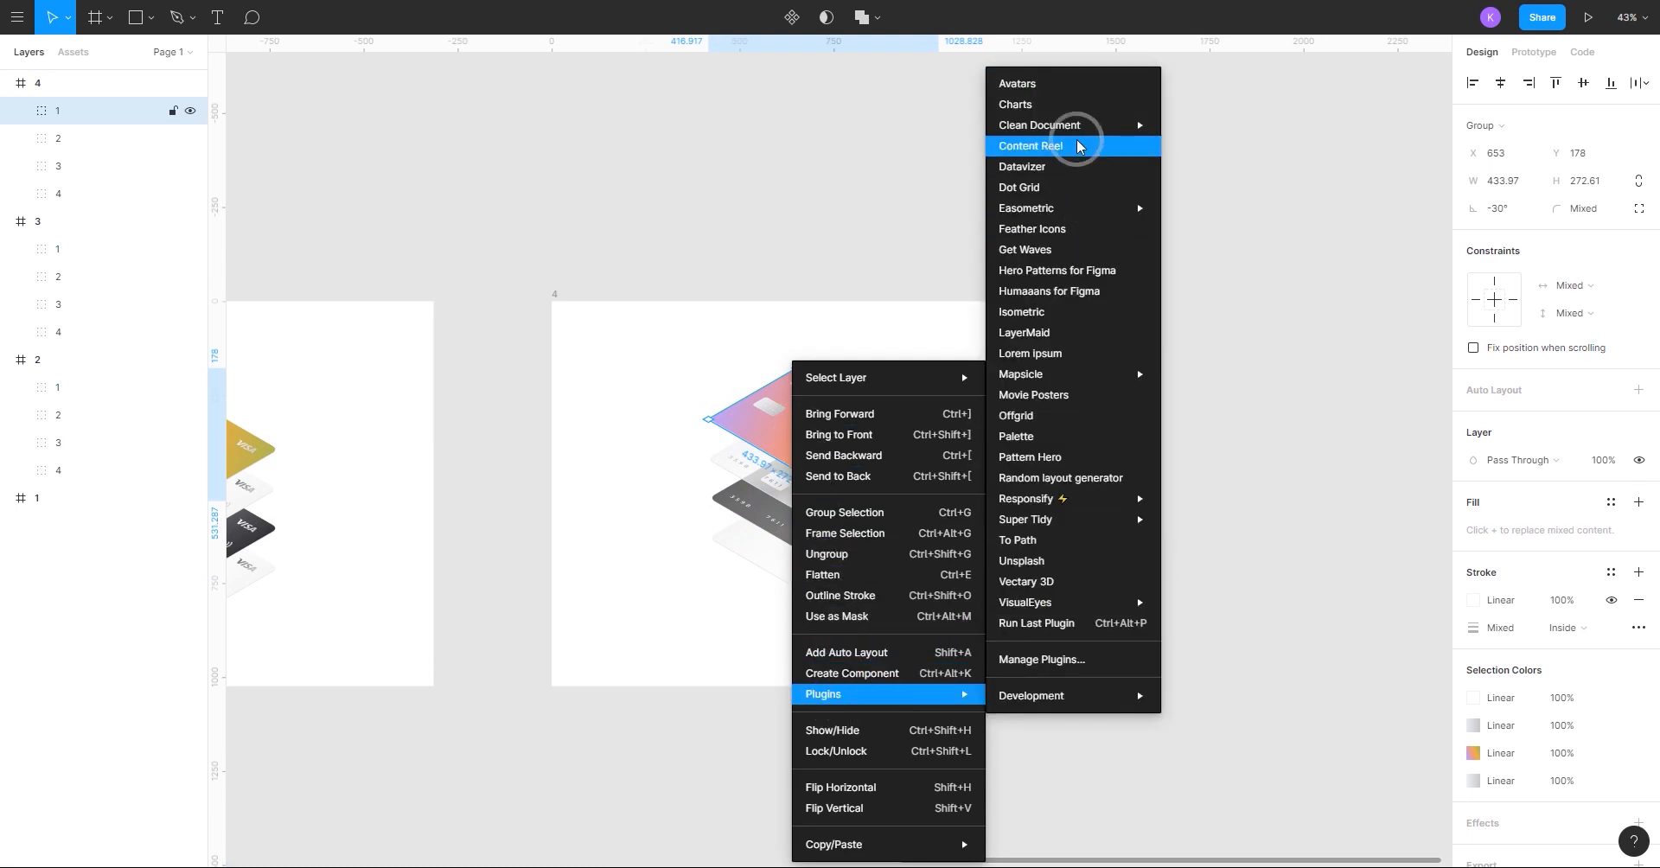
{"action": "mouse_move", "coordinate": [1073, 209]}
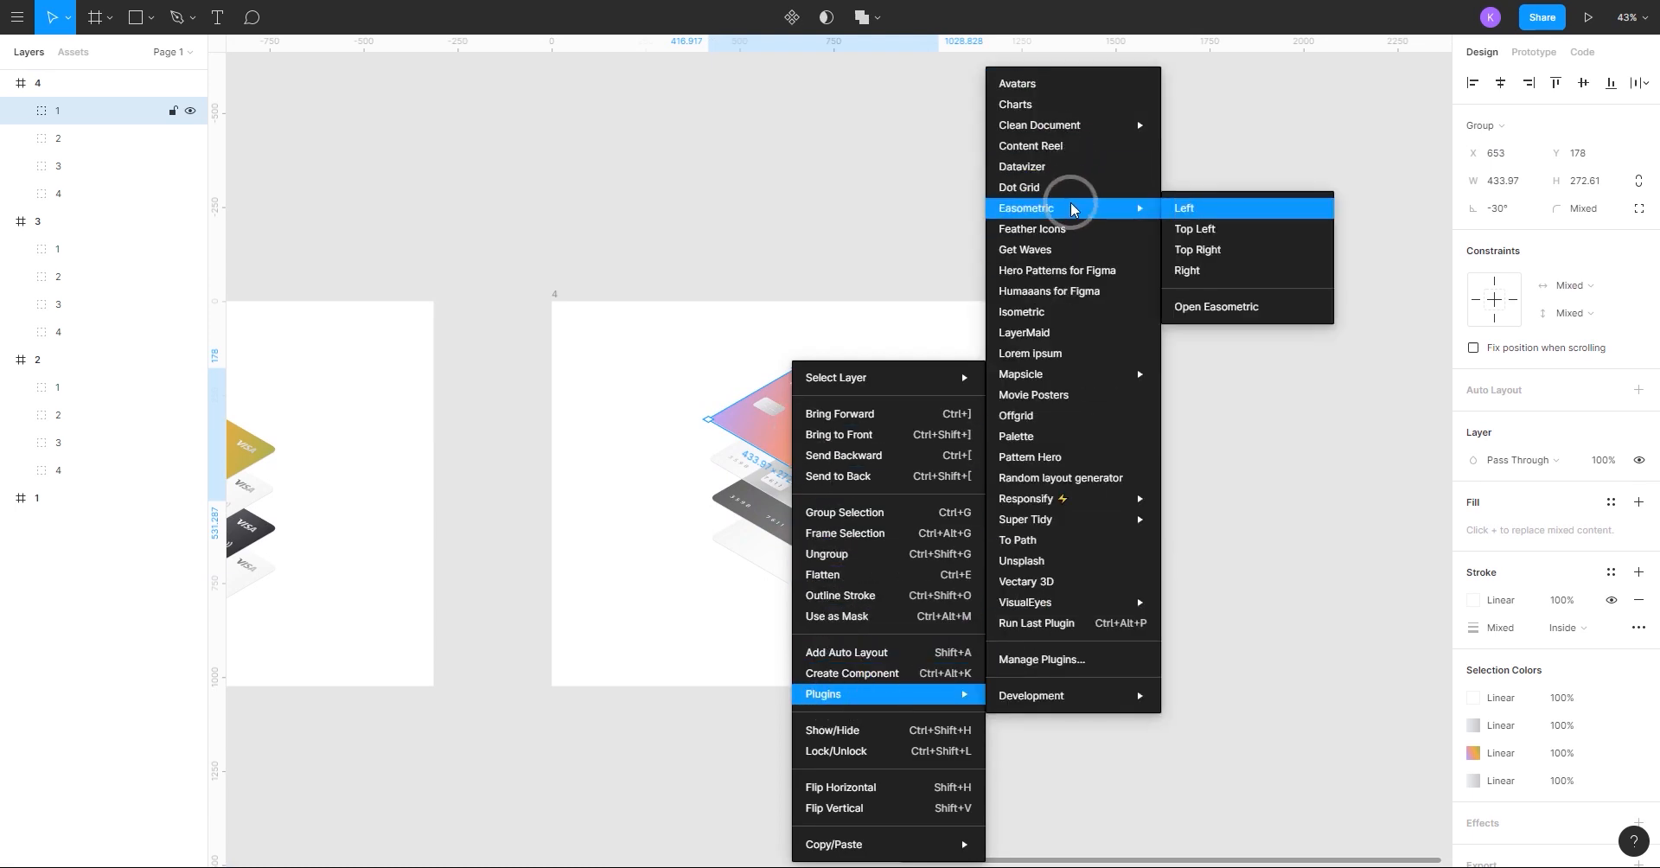
{"action": "left_click", "coordinate": [1200, 271]}
{"action": "left_click", "coordinate": [1012, 504]}
{"action": "scroll", "coordinate": [952, 418], "scroll_direction": "up", "scroll_amount": 1}
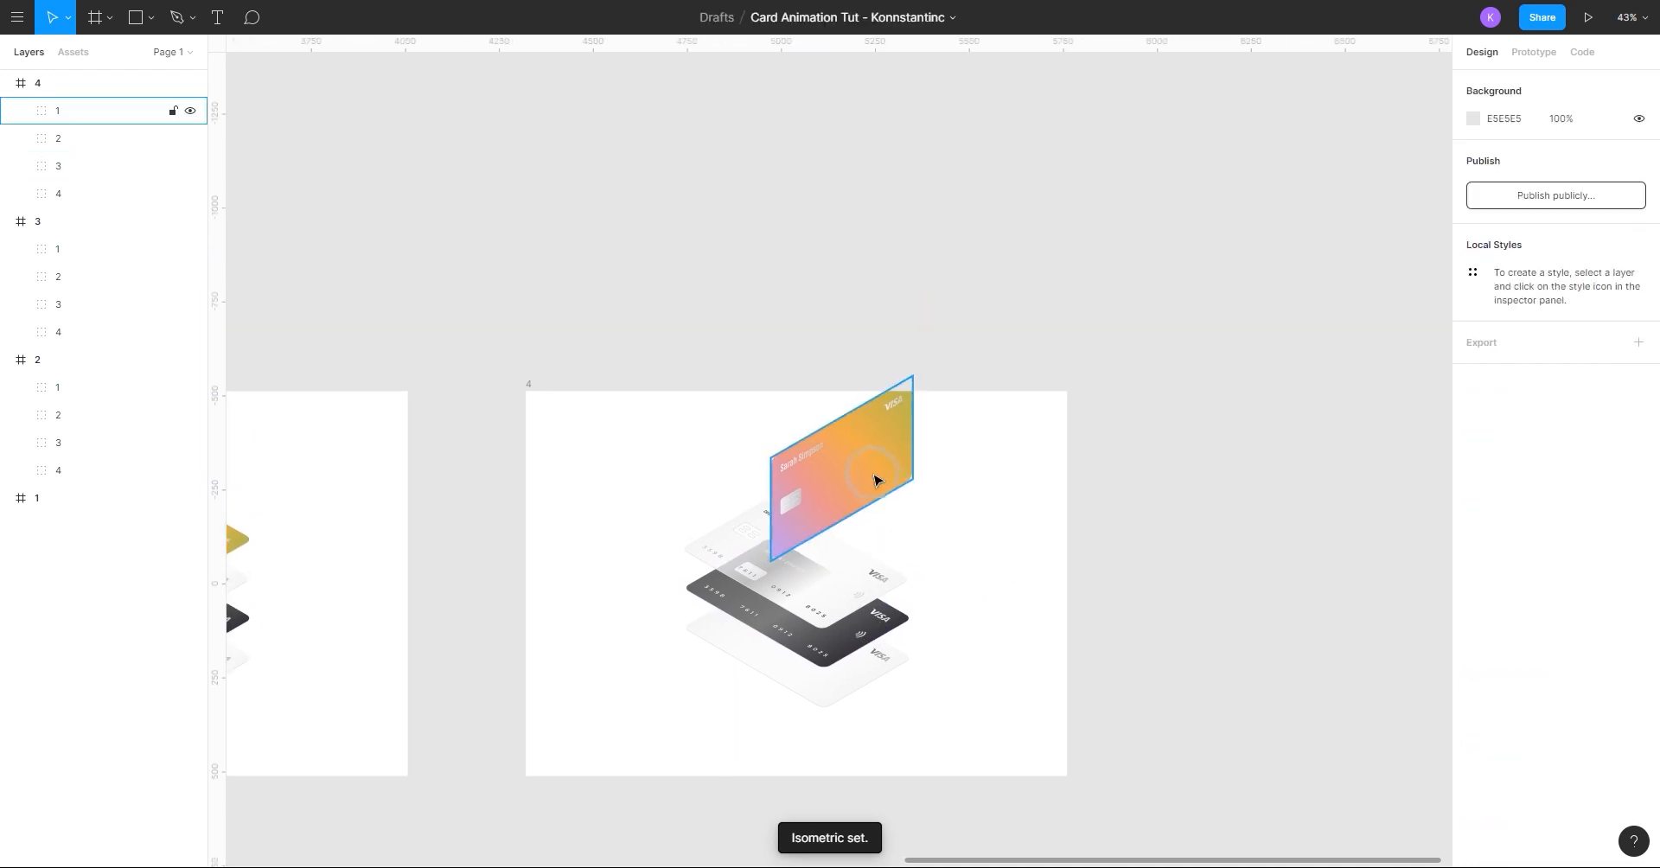
Apply the same Right isometric projection to the other three cards in frame 4.
{"action": "left_click", "coordinate": [876, 480]}
{"action": "left_click", "coordinate": [828, 595]}
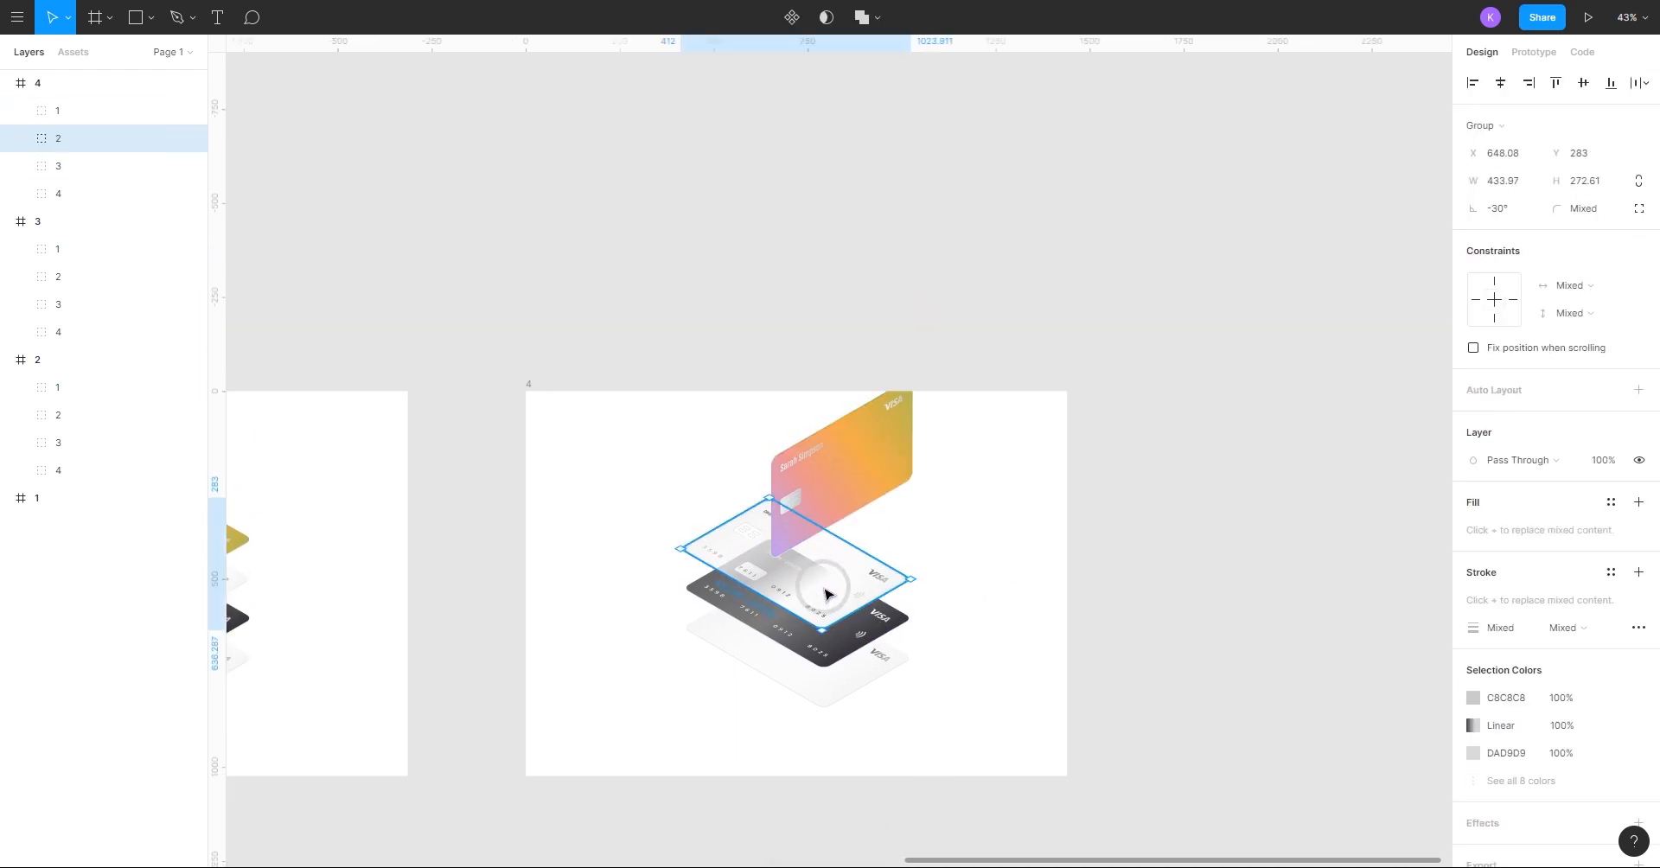
{"action": "key", "text": "ctrl+alt+p"}
{"action": "left_click", "coordinate": [816, 630]}
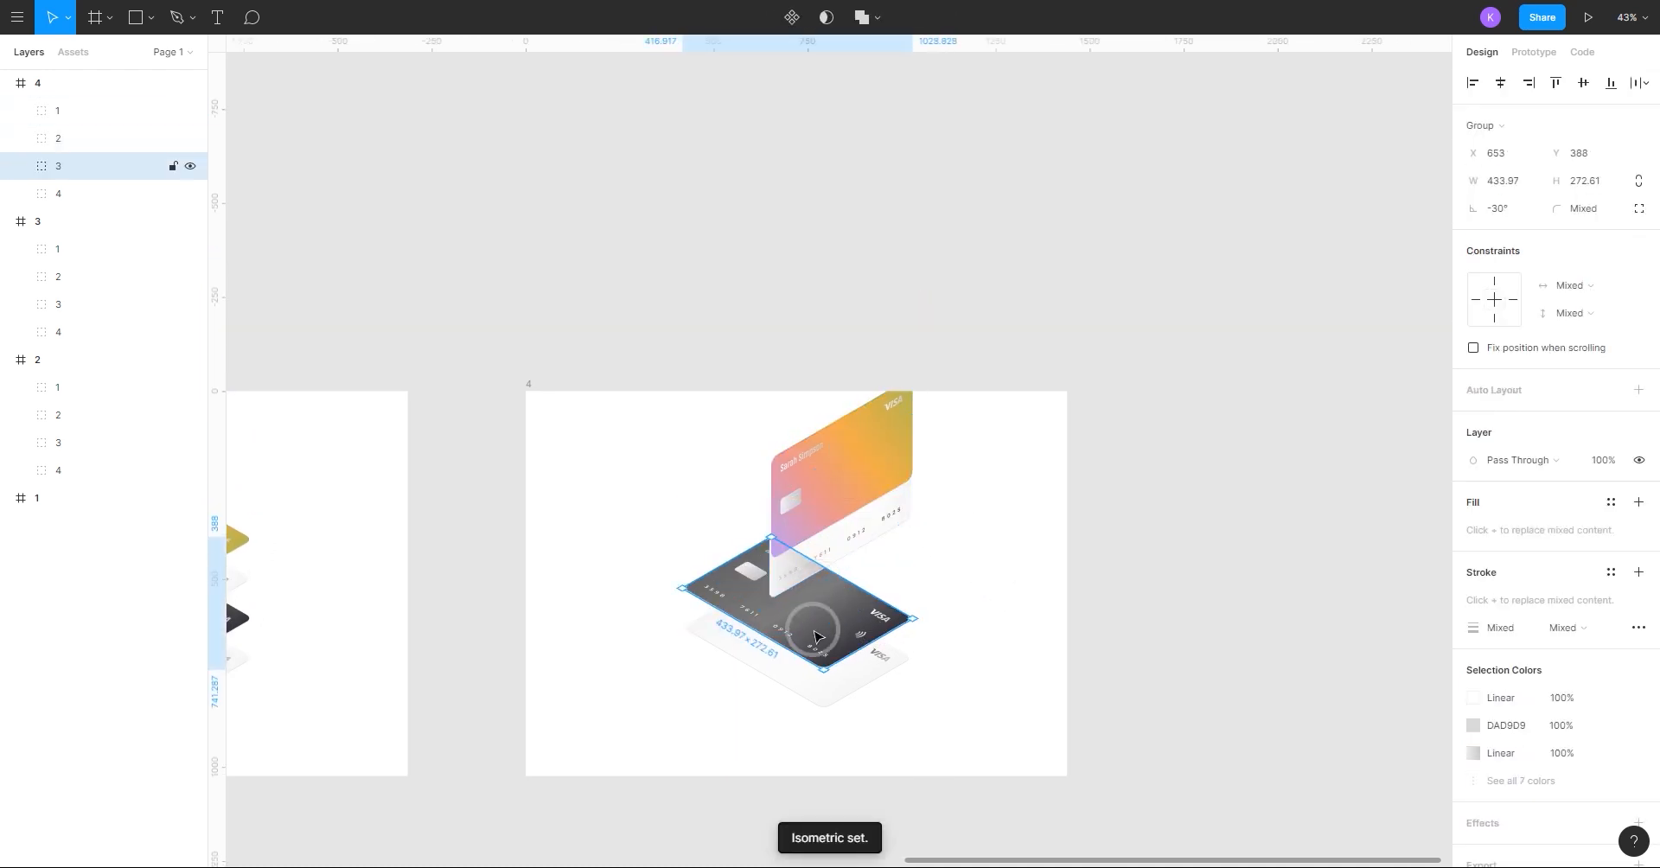
{"action": "key", "text": "ctrl+alt+p"}
{"action": "left_click", "coordinate": [811, 662]}
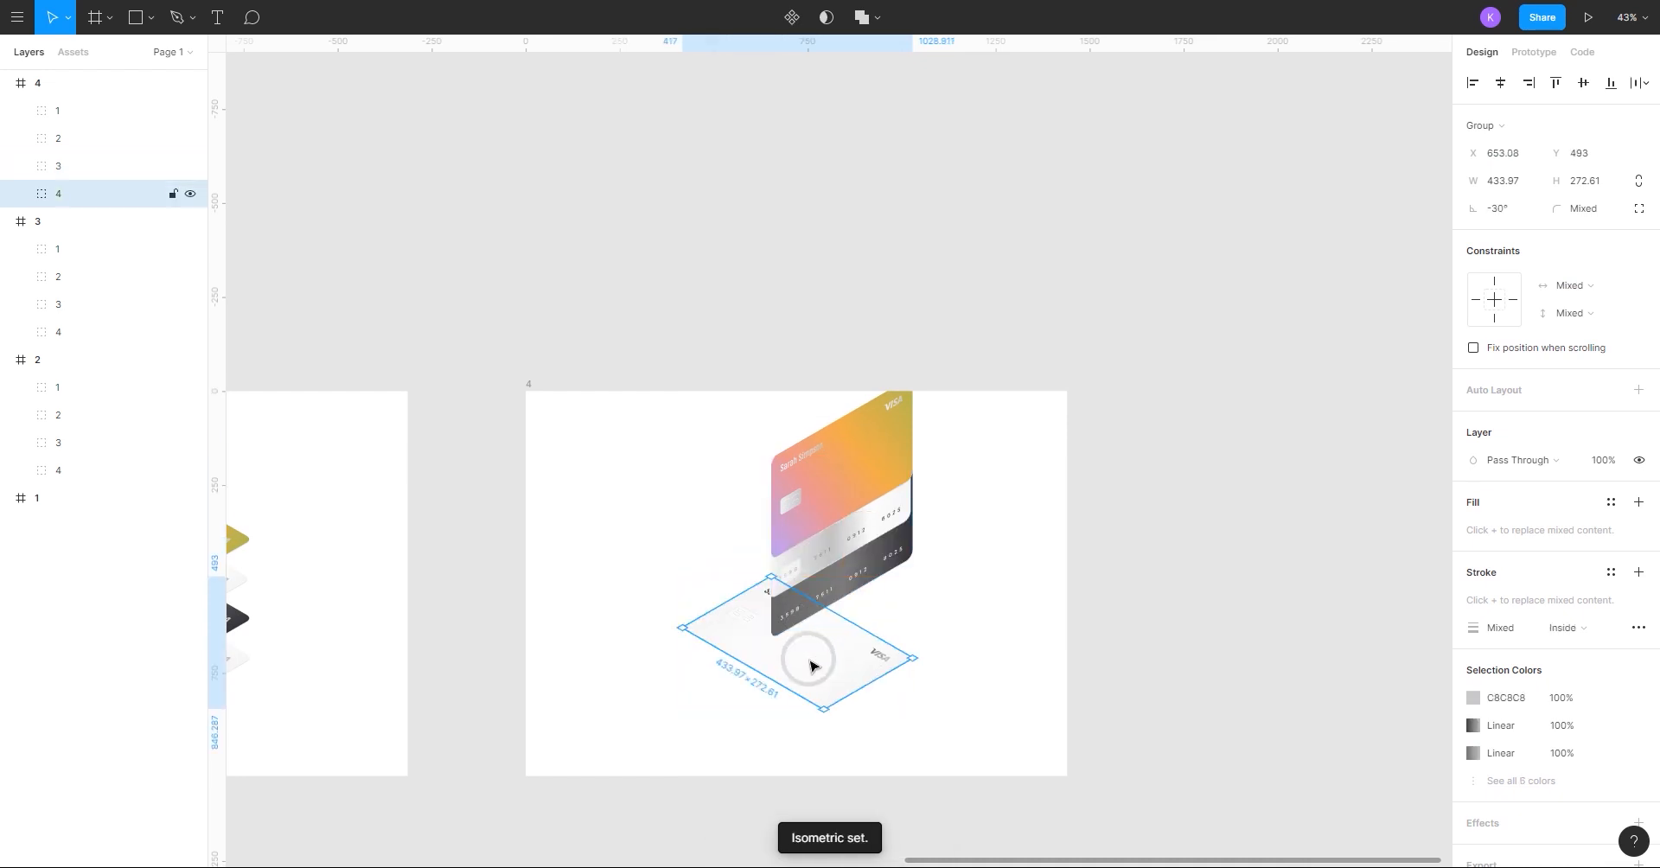
{"action": "key", "text": "ctrl+alt+p"}
{"action": "scroll", "coordinate": [810, 660], "scroll_direction": "up", "scroll_amount": 3}
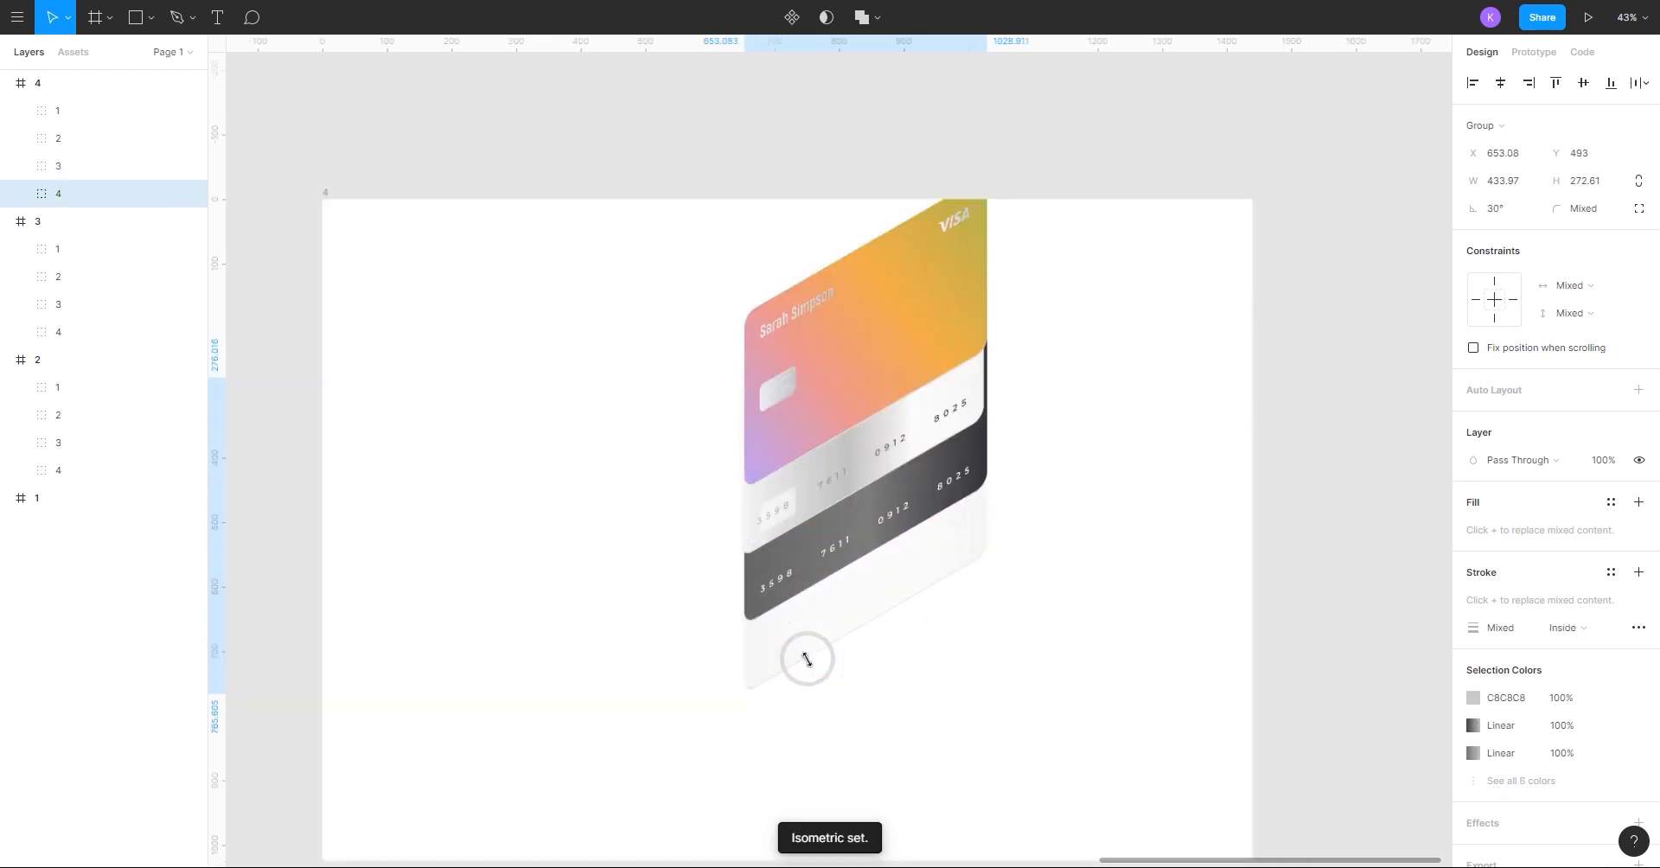
{"action": "scroll", "coordinate": [861, 718], "scroll_direction": "left", "scroll_amount": 3}
{"action": "left_click", "coordinate": [1101, 750]}
Move the gradient card in frame 4 below the other cards, to X 653, Y 801.98.
{"action": "scroll", "coordinate": [638, 661], "scroll_direction": "left", "scroll_amount": 2}
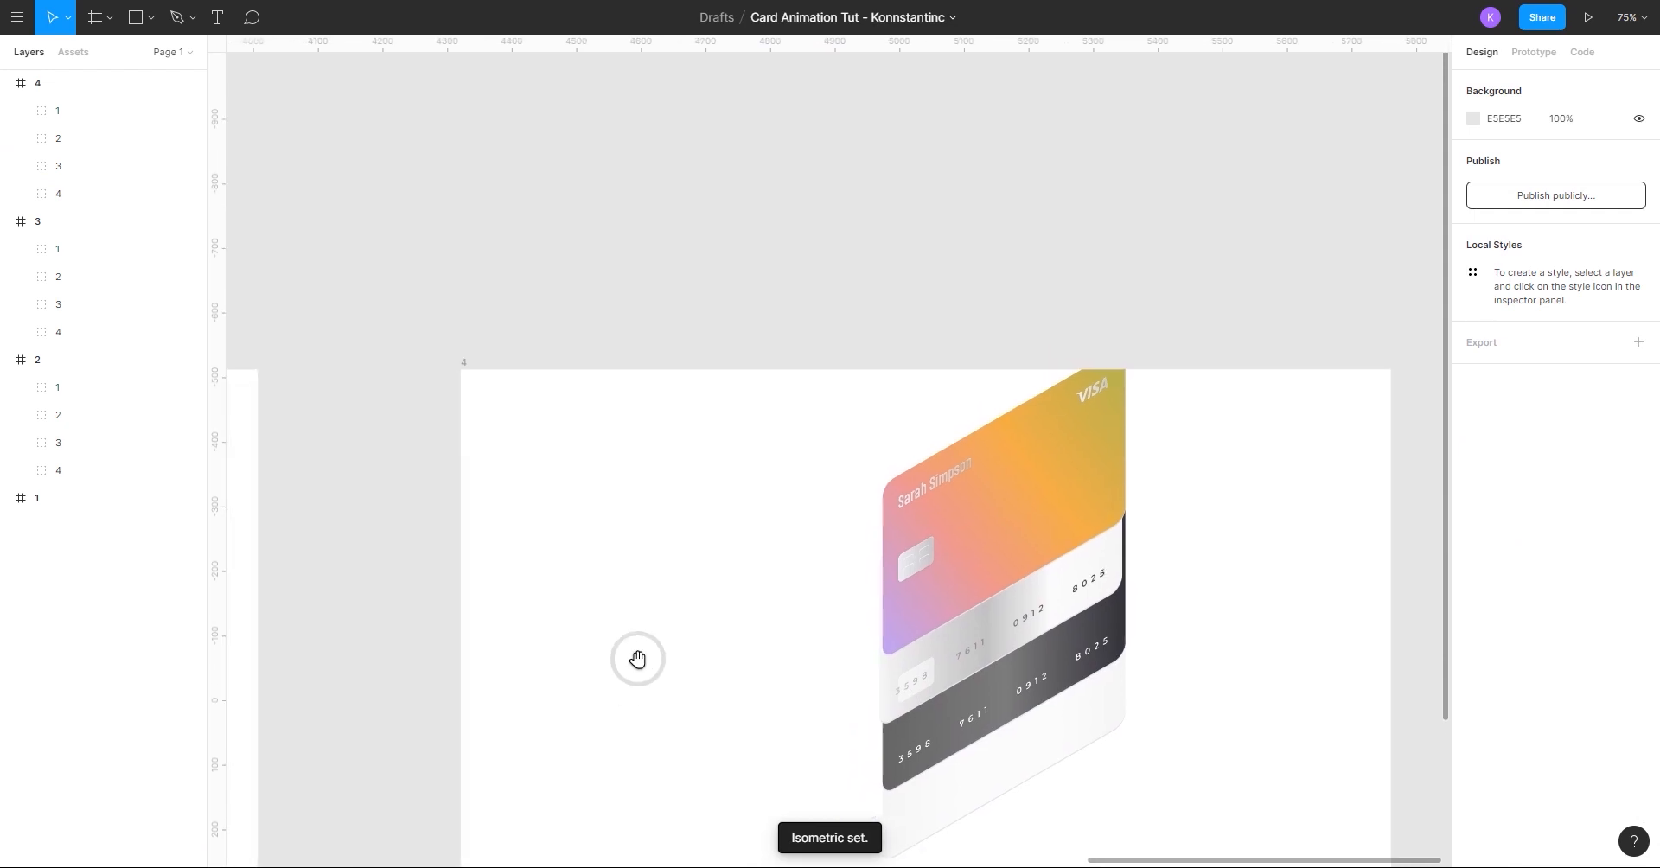
{"action": "left_click", "coordinate": [958, 454]}
{"action": "left_click_drag", "start_coordinate": [986, 371], "coordinate": [1042, 666]}
{"action": "left_click", "coordinate": [1031, 610], "text": "shift"}
{"action": "left_click_drag", "start_coordinate": [1031, 610], "coordinate": [1039, 714]}
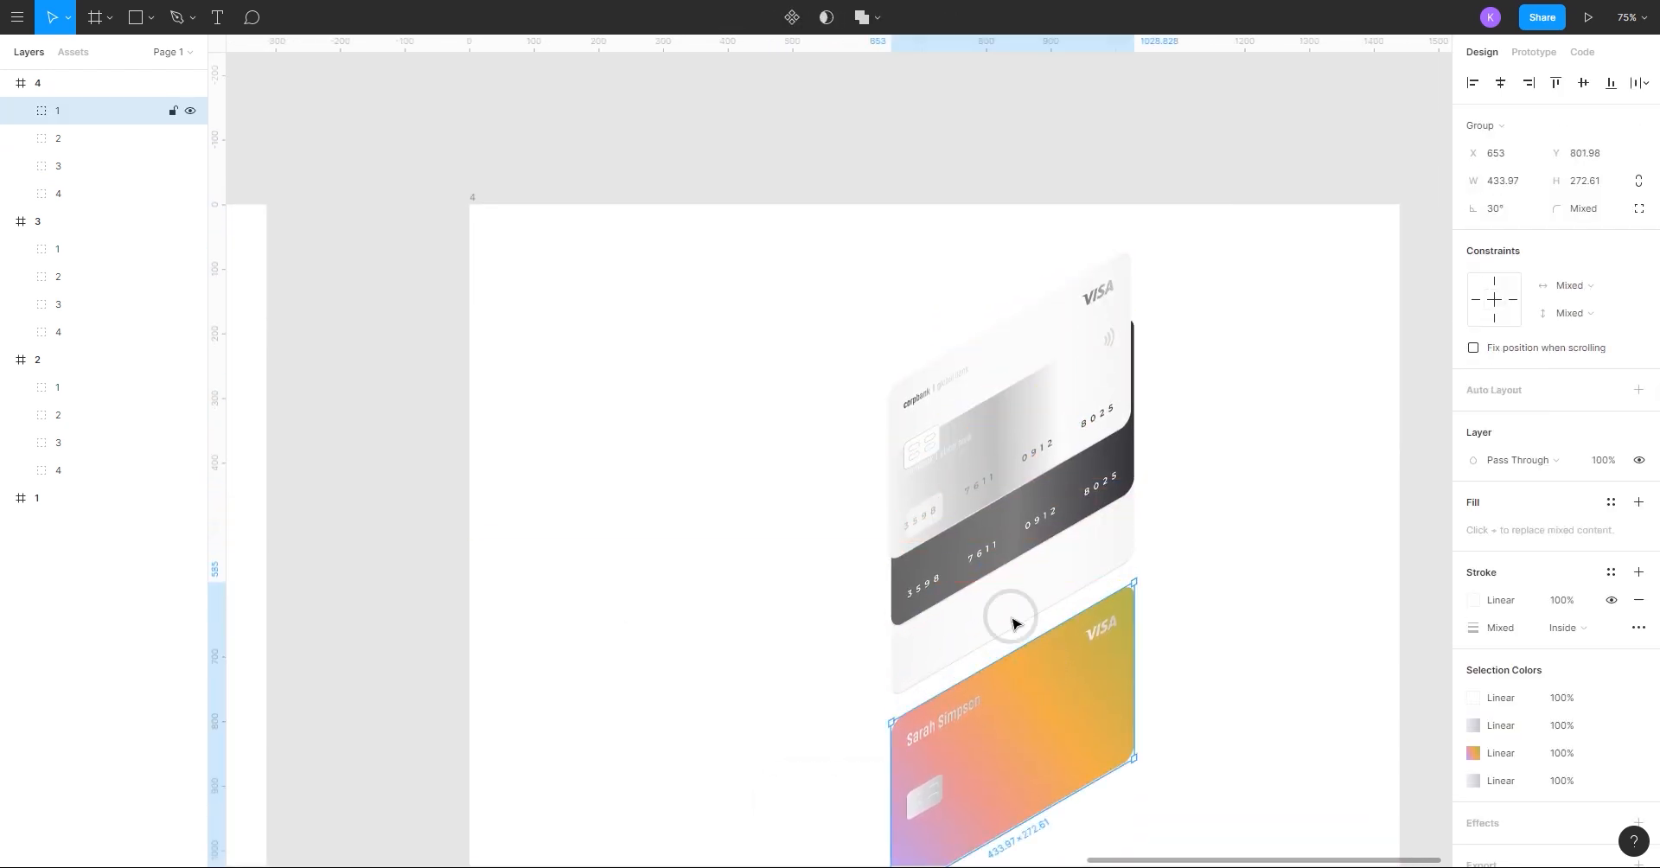
Spread the other cards diagonally: rear white card to X 202, Y 421.98, dark card in front of it, front white card to X 517, Y 681.98.
{"action": "left_click_drag", "start_coordinate": [926, 638], "coordinate": [662, 595]}
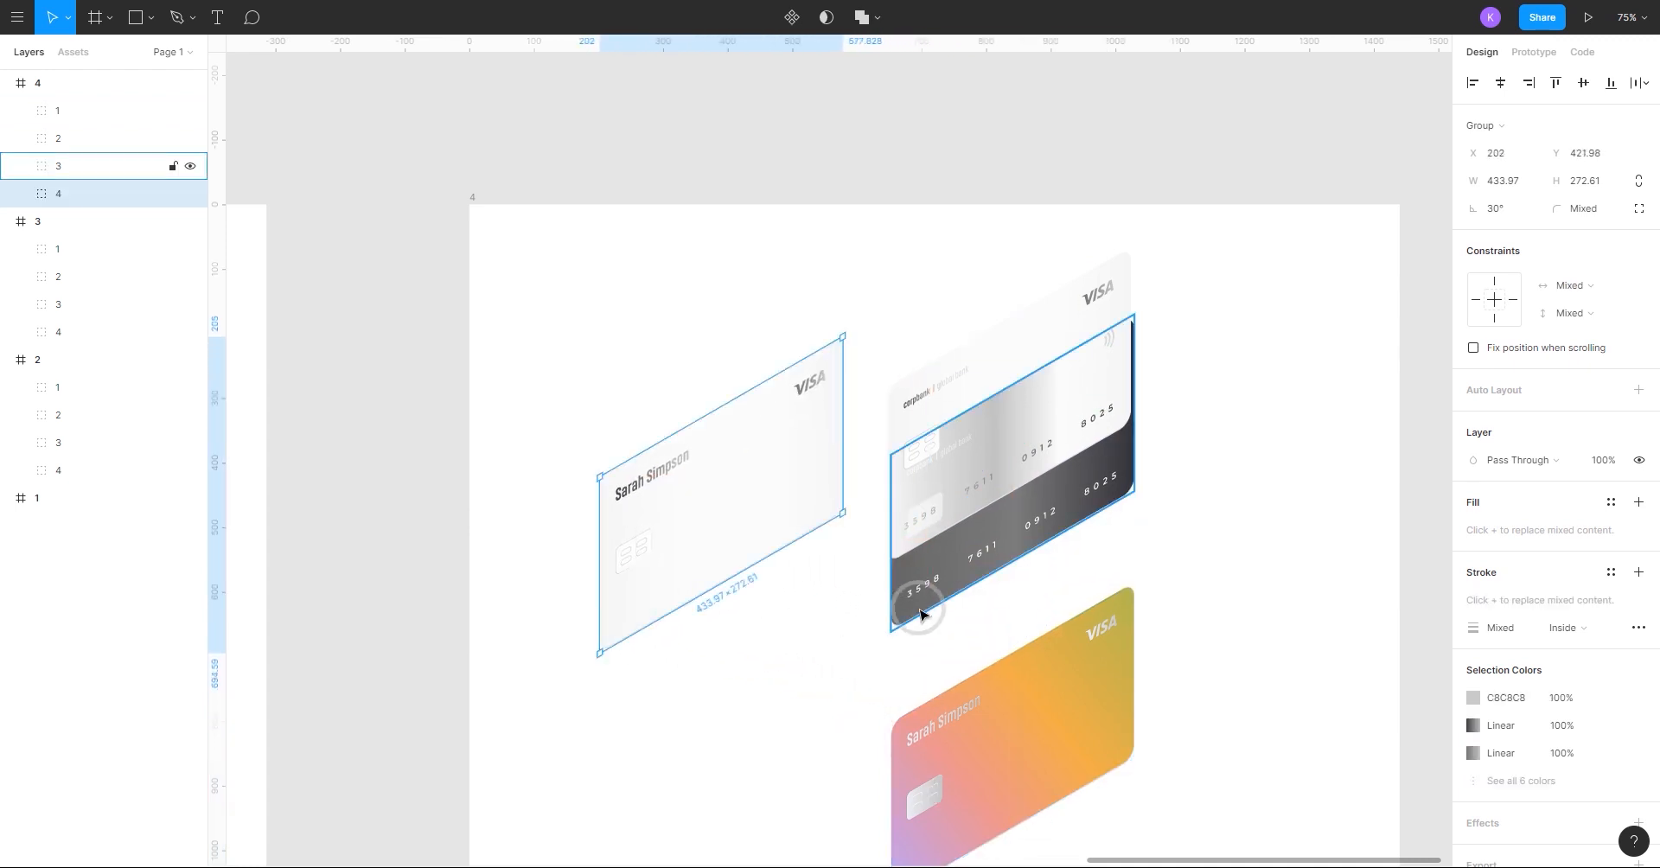
{"action": "left_click_drag", "start_coordinate": [920, 611], "coordinate": [711, 621]}
{"action": "left_click_drag", "start_coordinate": [964, 460], "coordinate": [937, 689]}
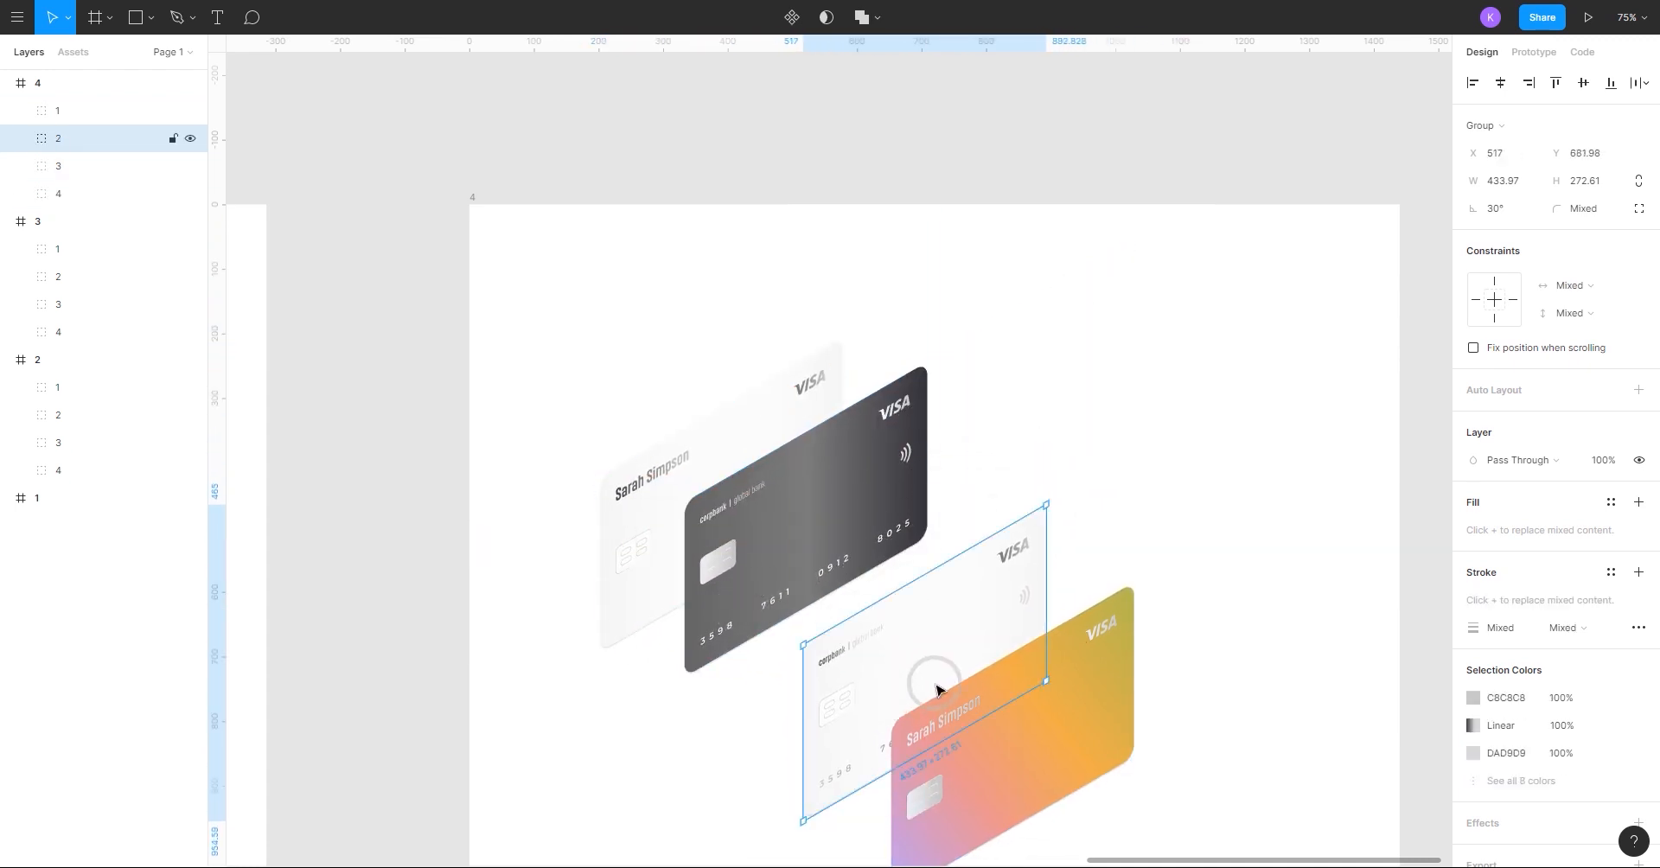
Place the gradient card just in front of its white neighbour at X 582, Y 712.98, and move both up beside the dark card.
{"action": "left_click_drag", "start_coordinate": [1048, 391], "coordinate": [852, 416]}
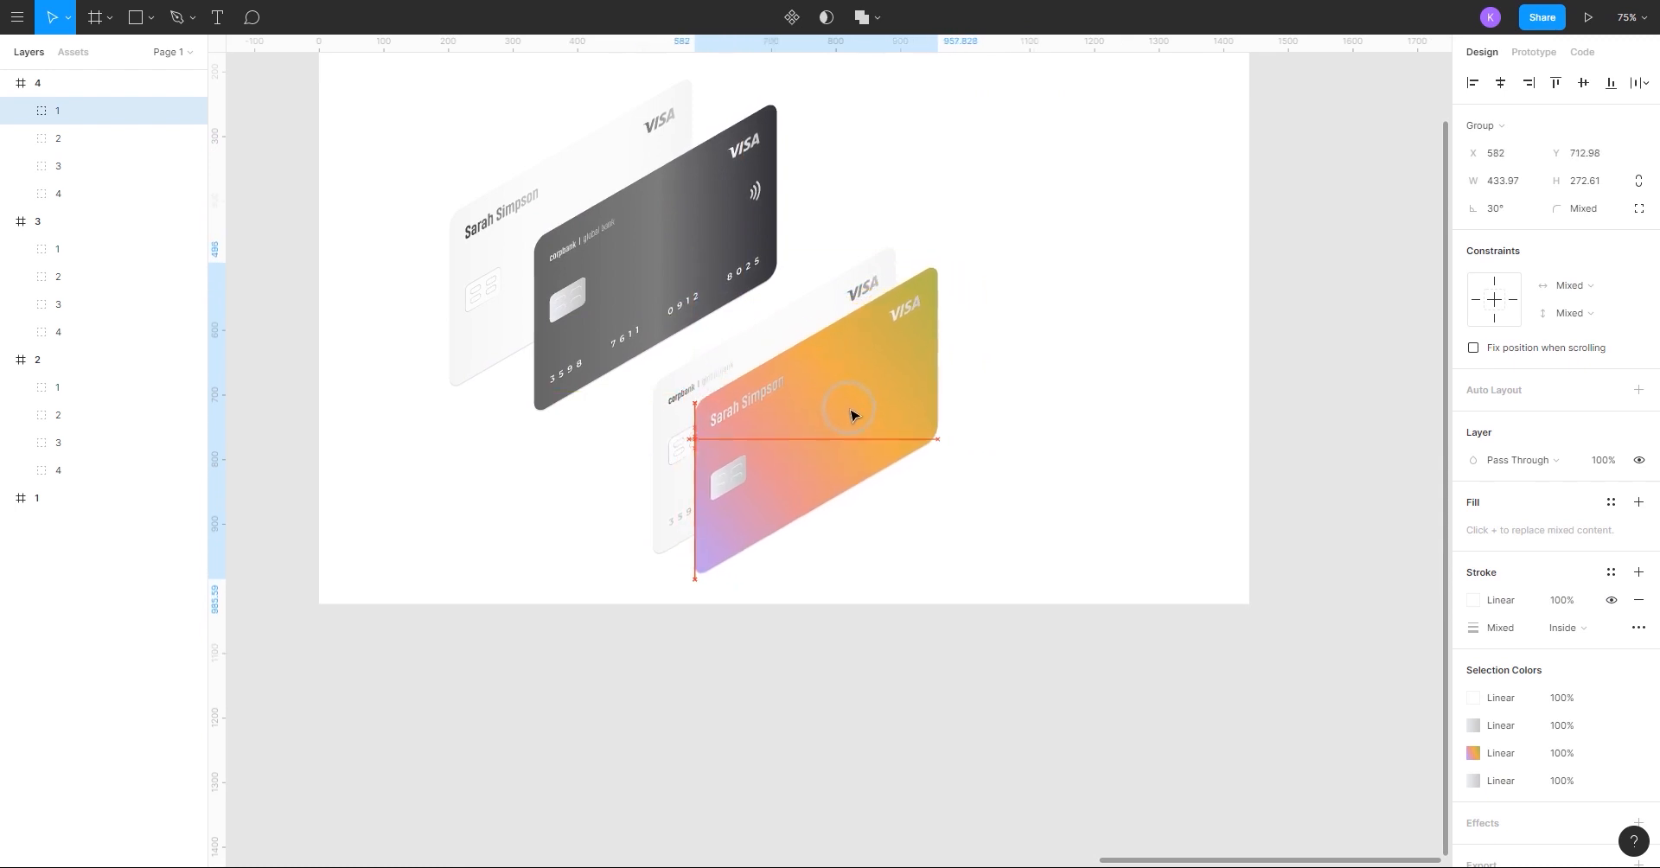
{"action": "left_click_drag", "start_coordinate": [1056, 454], "coordinate": [1042, 590]}
{"action": "left_click", "coordinate": [846, 489], "text": "shift"}
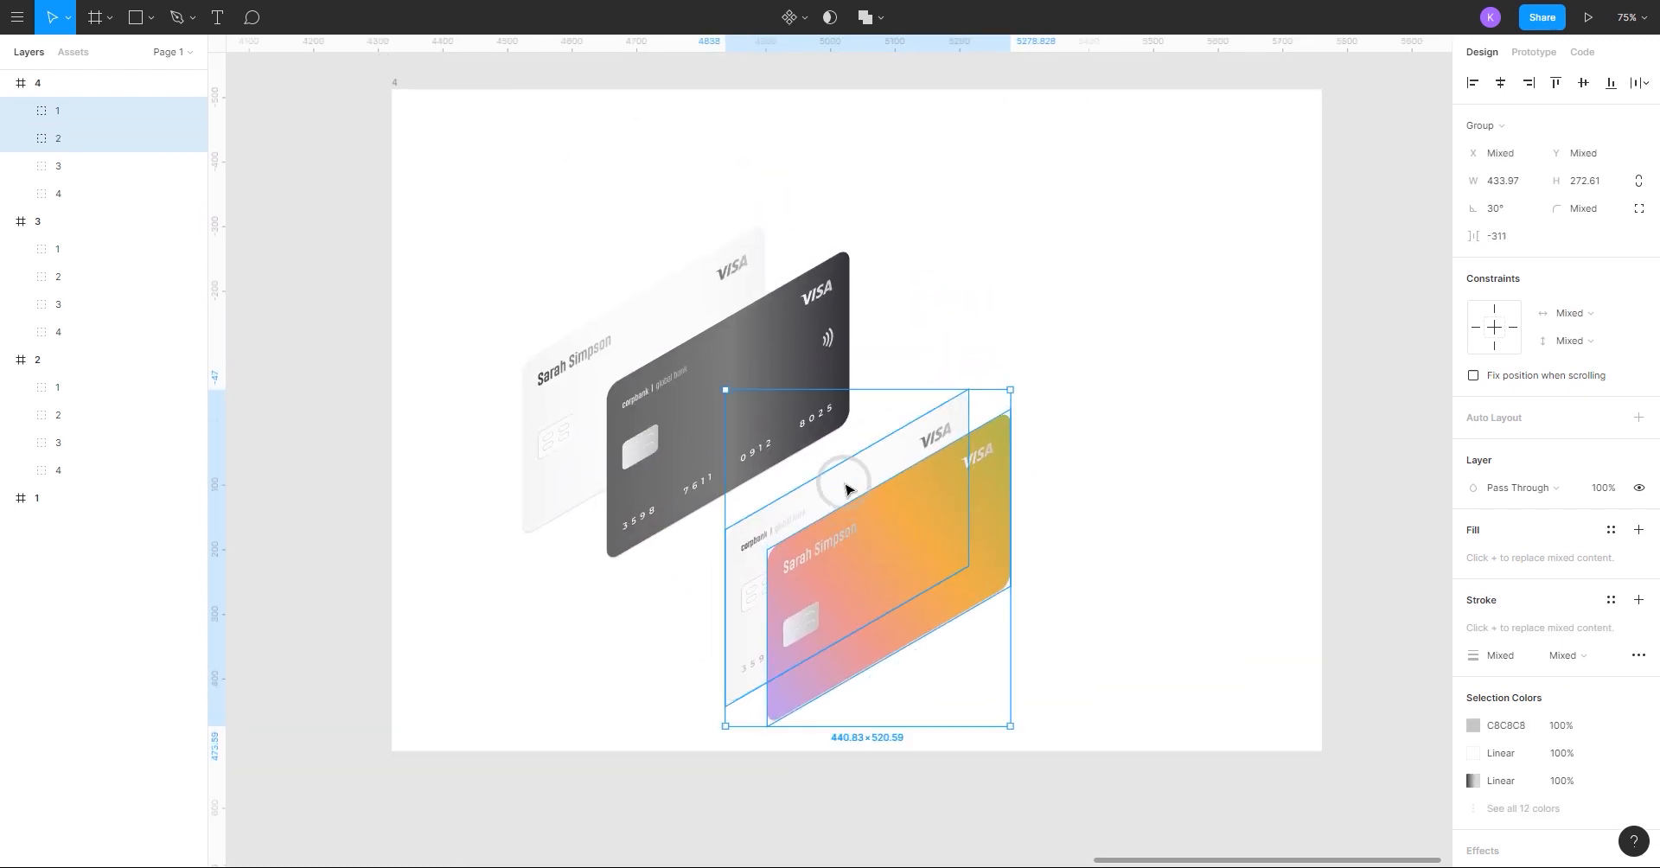
{"action": "left_click_drag", "start_coordinate": [883, 551], "coordinate": [1014, 441]}
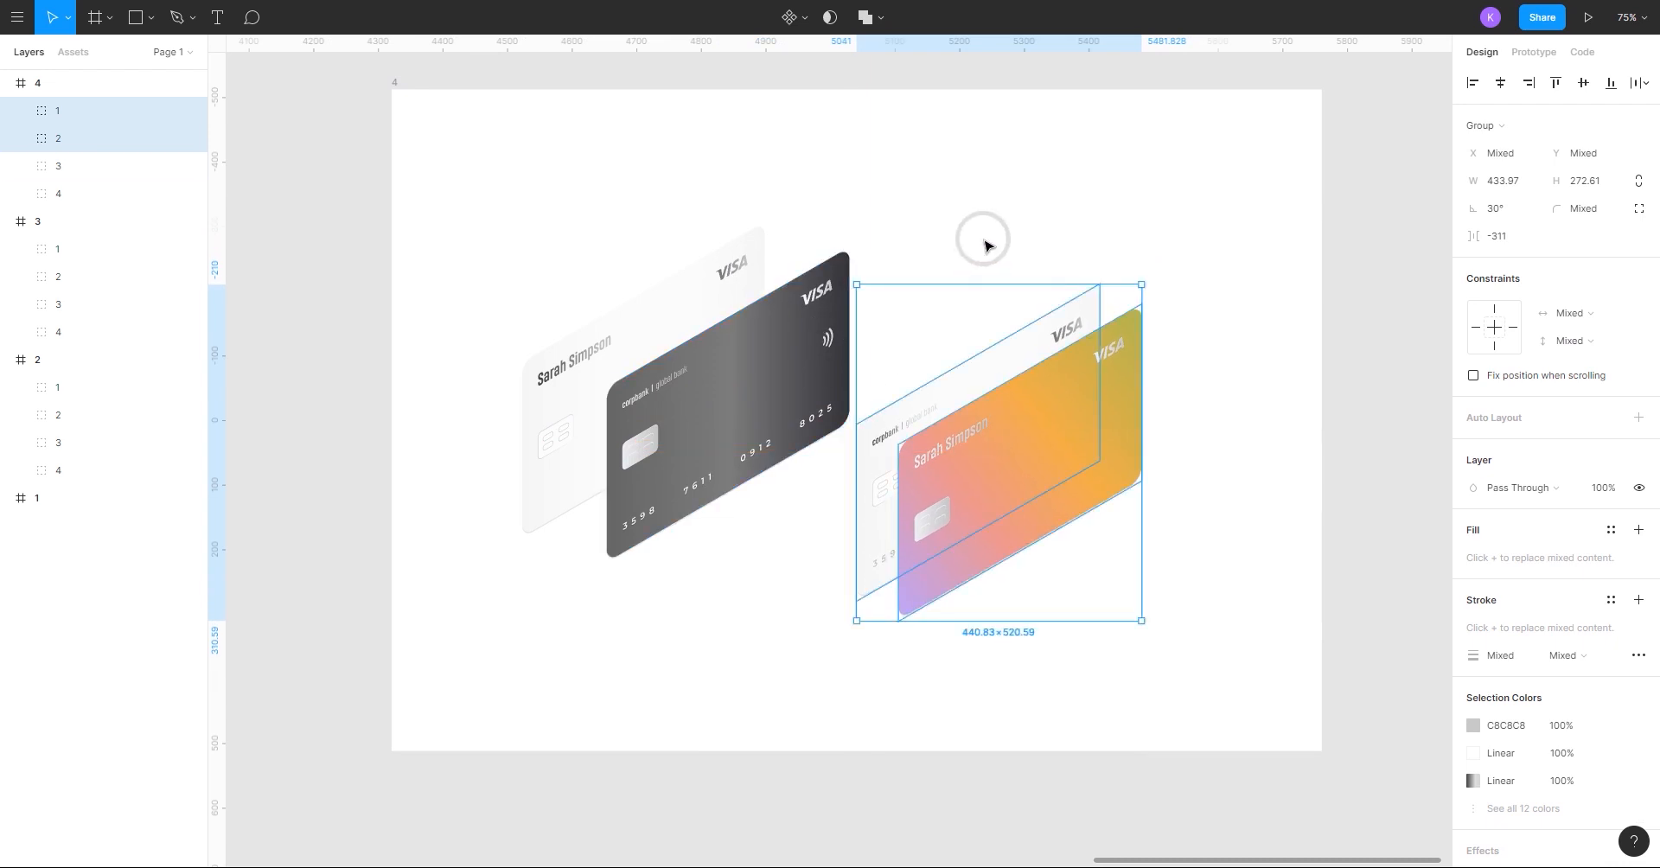
Move the dark card close behind the white and gradient pair, and the rear white card behind it at X 597, Y 391.98.
{"action": "left_click", "coordinate": [735, 393]}
{"action": "left_click_drag", "start_coordinate": [735, 393], "coordinate": [940, 387]}
{"action": "left_click", "coordinate": [857, 264]}
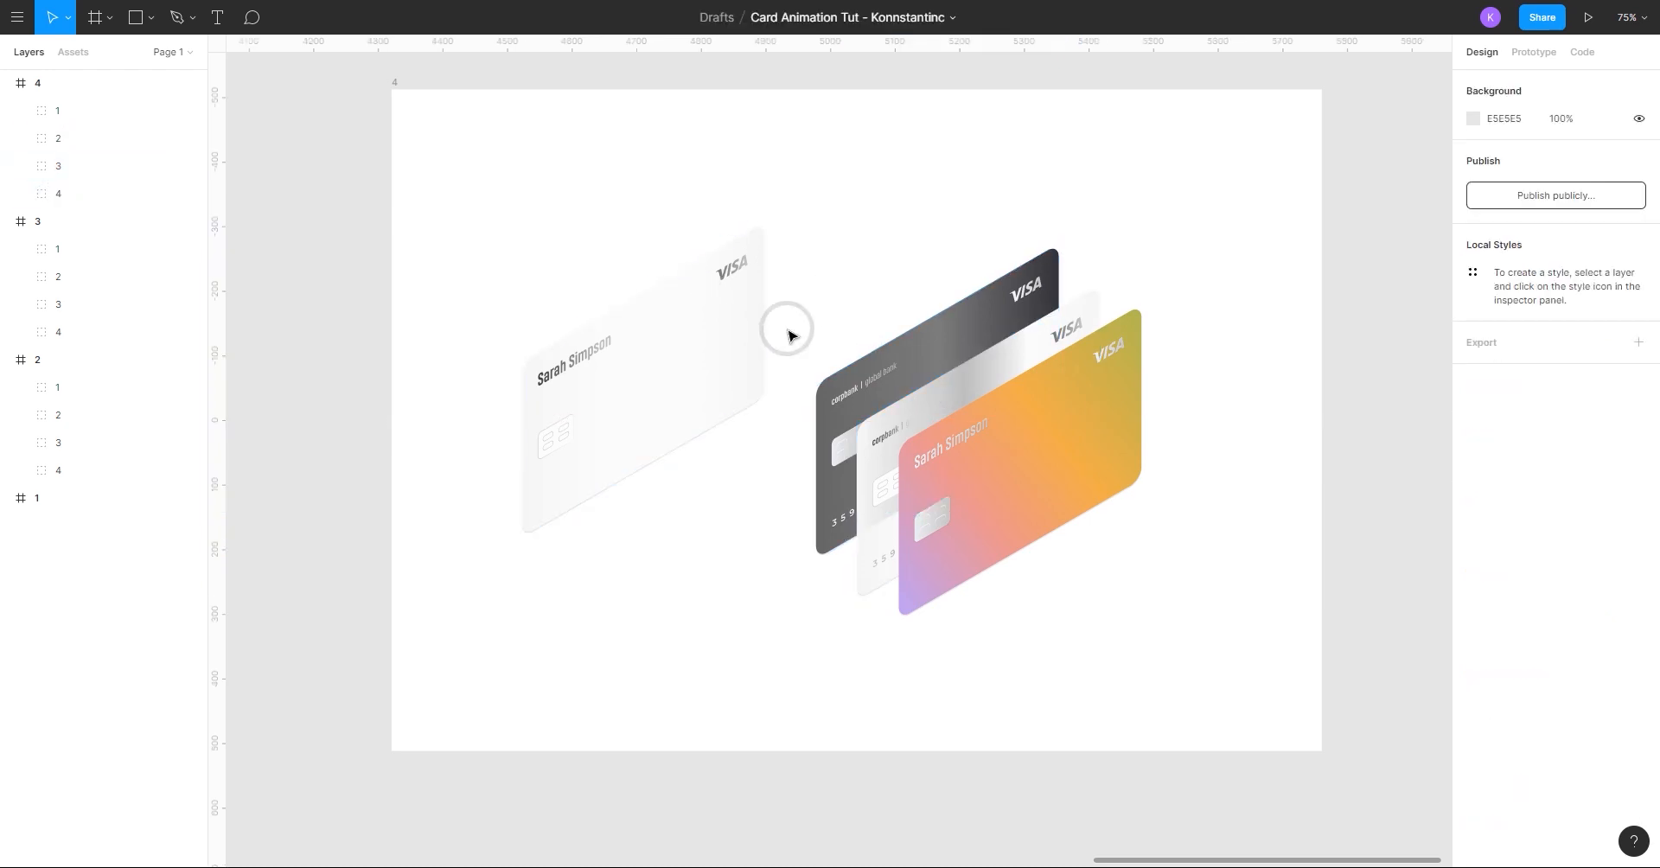
{"action": "left_click_drag", "start_coordinate": [858, 216], "coordinate": [790, 334]}
{"action": "left_click_drag", "start_coordinate": [675, 433], "coordinate": [851, 447]}
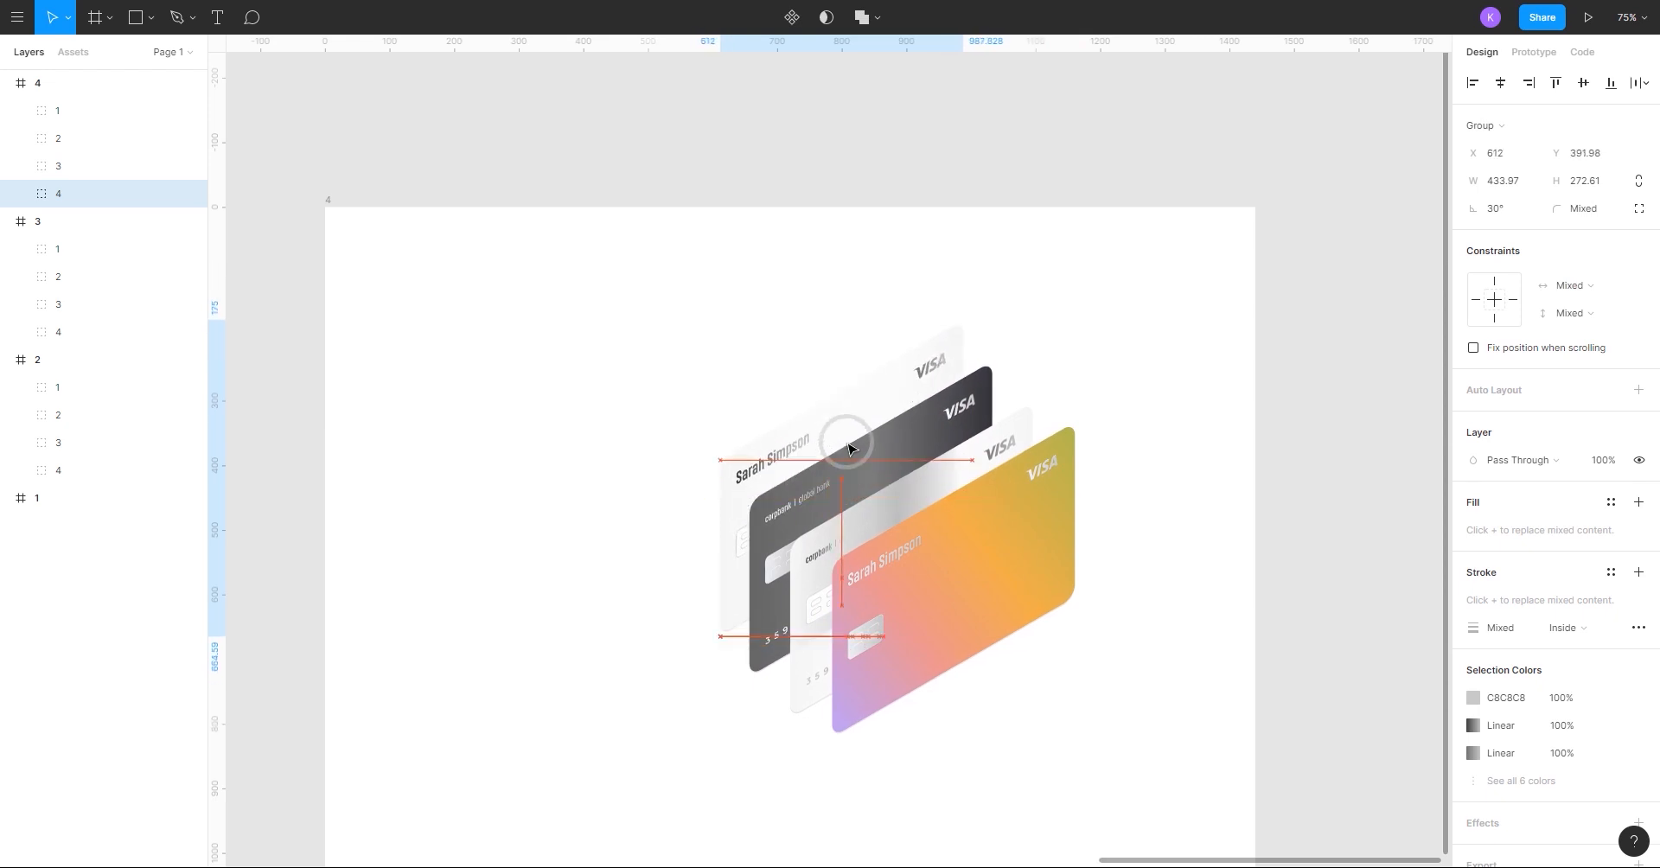
{"action": "left_click_drag", "start_coordinate": [847, 454], "coordinate": [845, 448]}
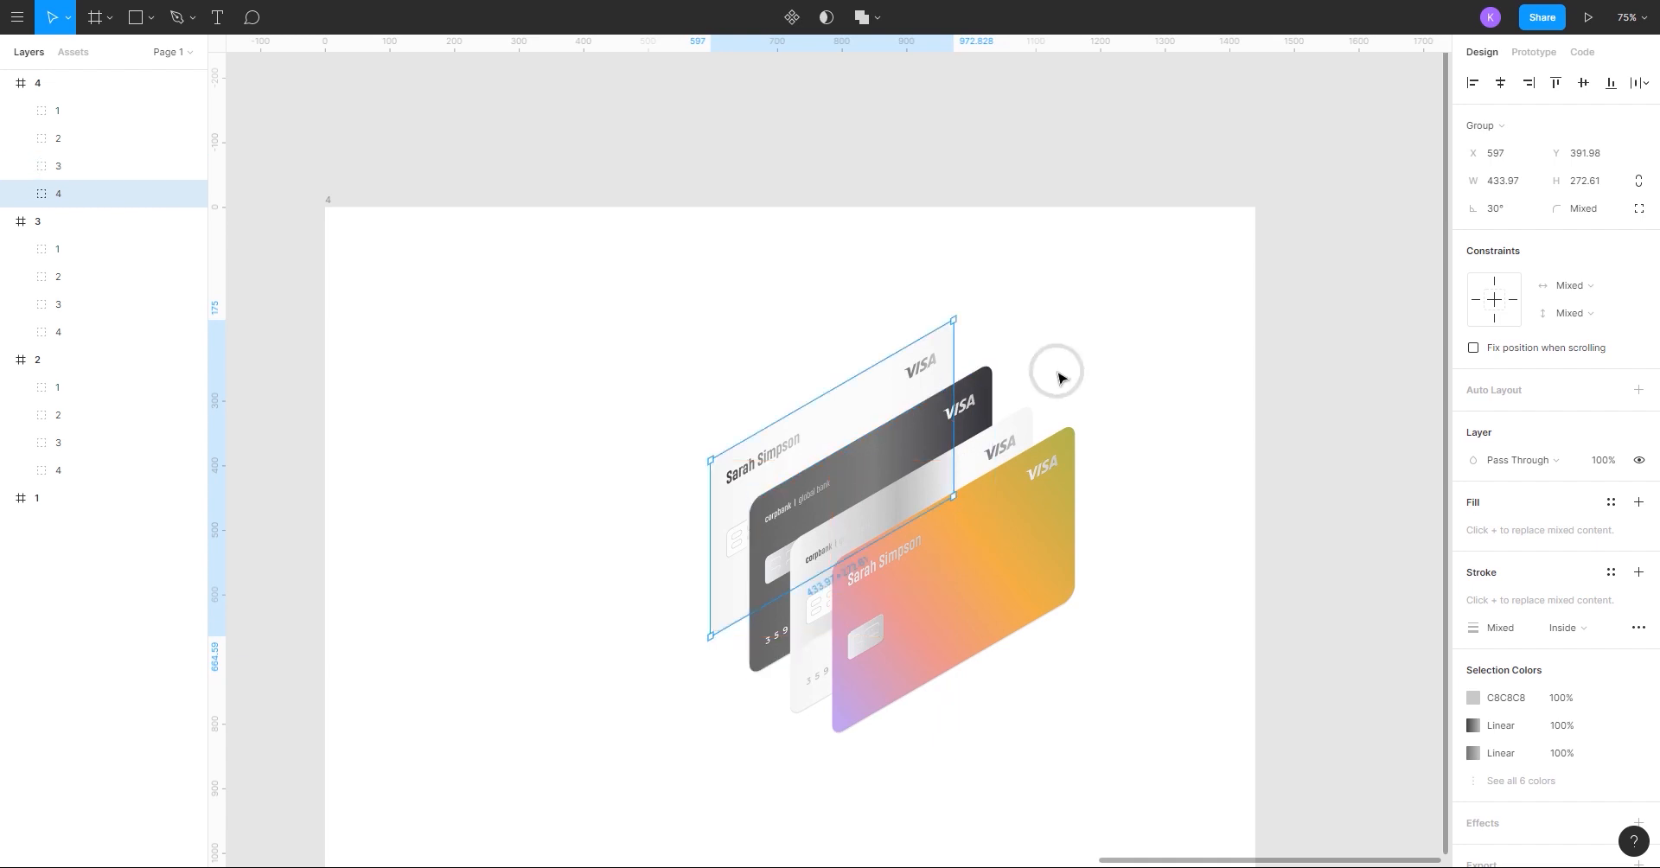
{"action": "left_click", "coordinate": [1119, 364]}
Distribute the horizontal spacing evenly between the four upright cards in frame 4.
{"action": "left_click_drag", "start_coordinate": [1093, 283], "coordinate": [711, 631]}
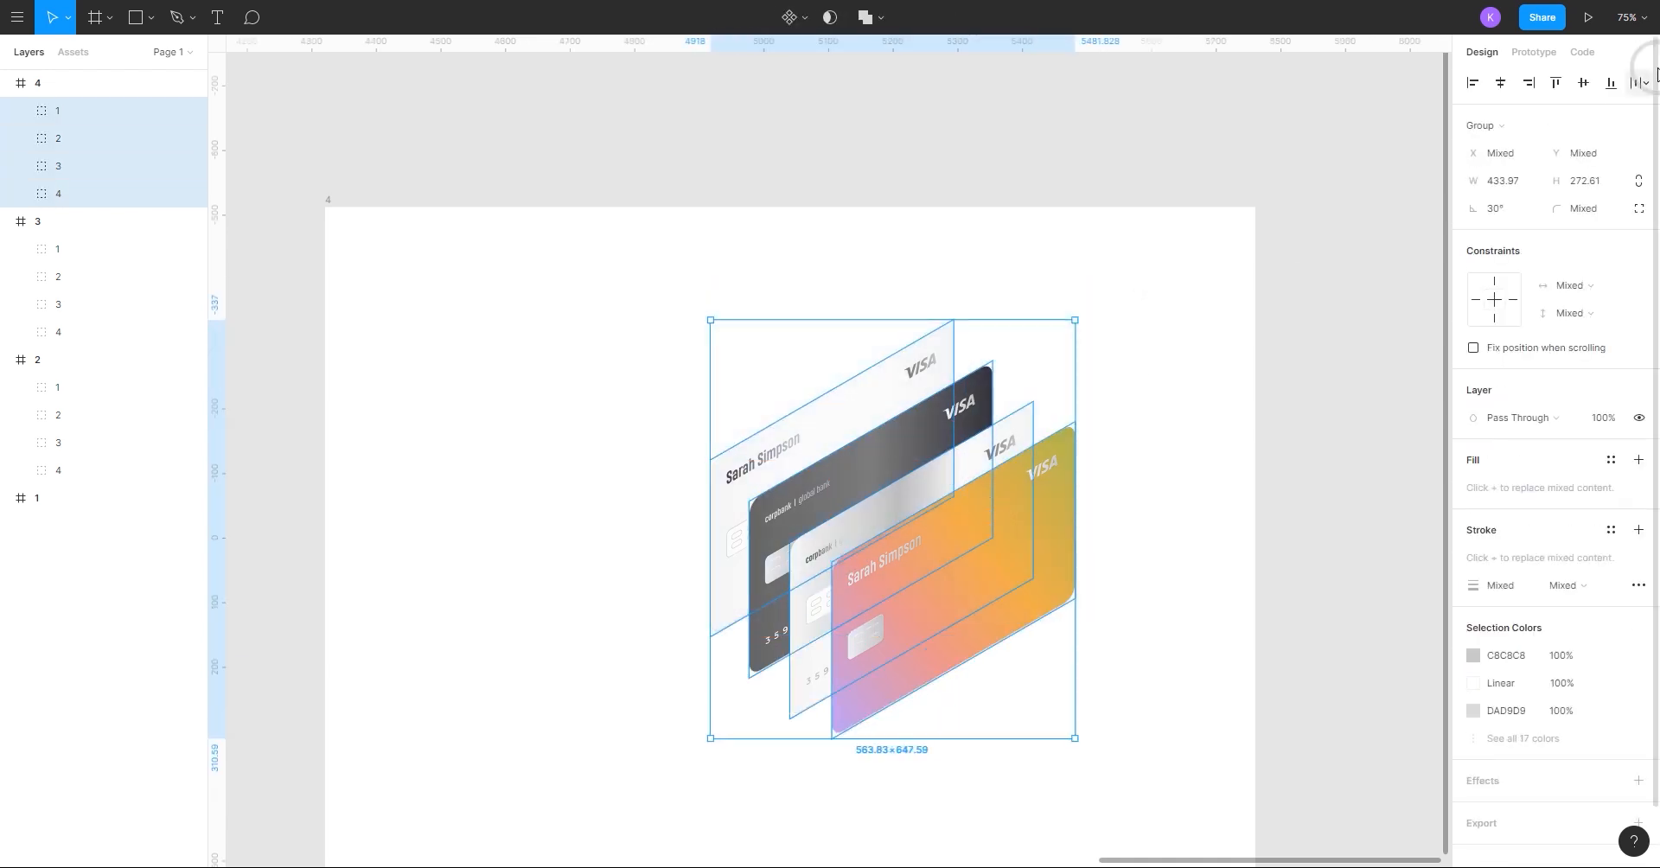
{"action": "left_click", "coordinate": [1631, 98]}
{"action": "left_click", "coordinate": [1538, 159]}
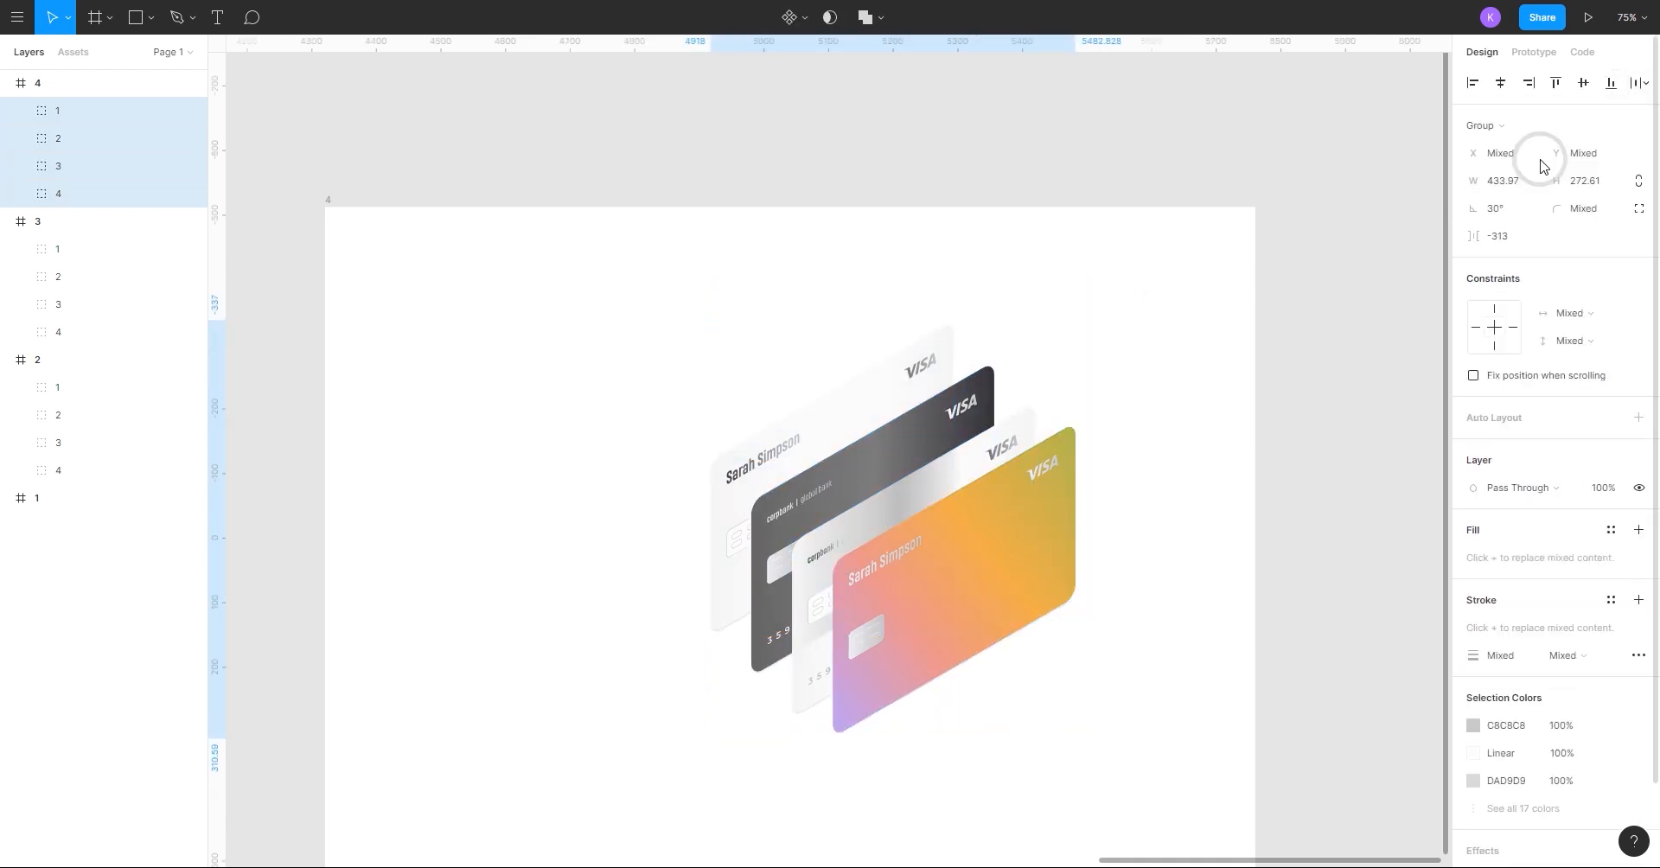
Move the row of four upright cards horizontally to the centre of frame 4.
{"action": "left_click_drag", "start_coordinate": [1120, 574], "coordinate": [1146, 318]}
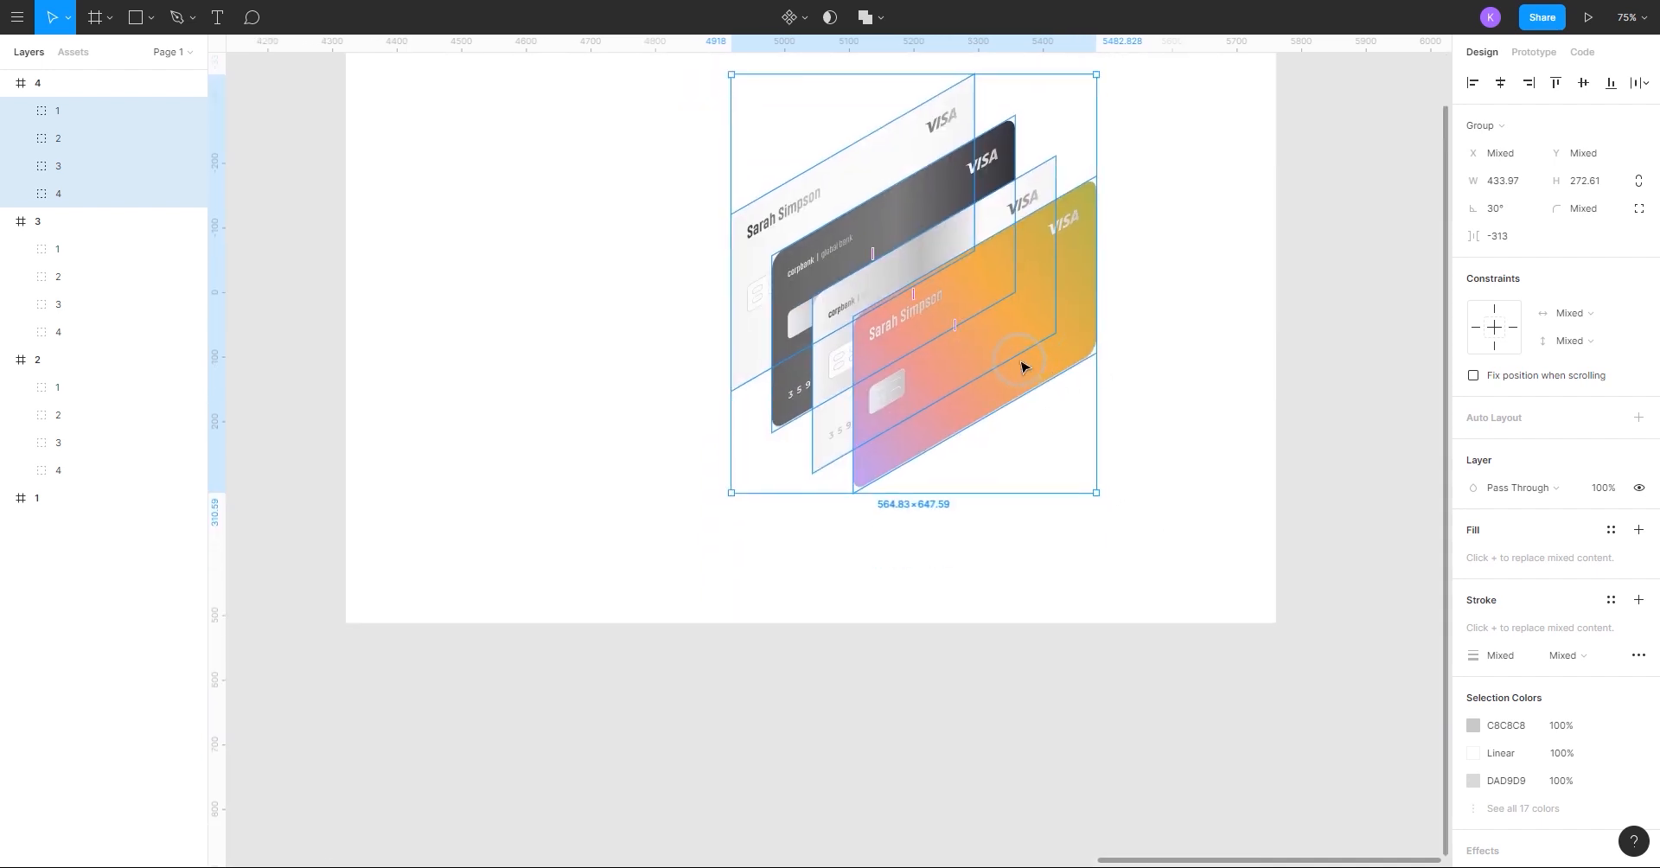
{"action": "left_click_drag", "start_coordinate": [997, 341], "coordinate": [896, 391]}
{"action": "scroll", "coordinate": [982, 351], "scroll_direction": "up", "scroll_amount": 4}
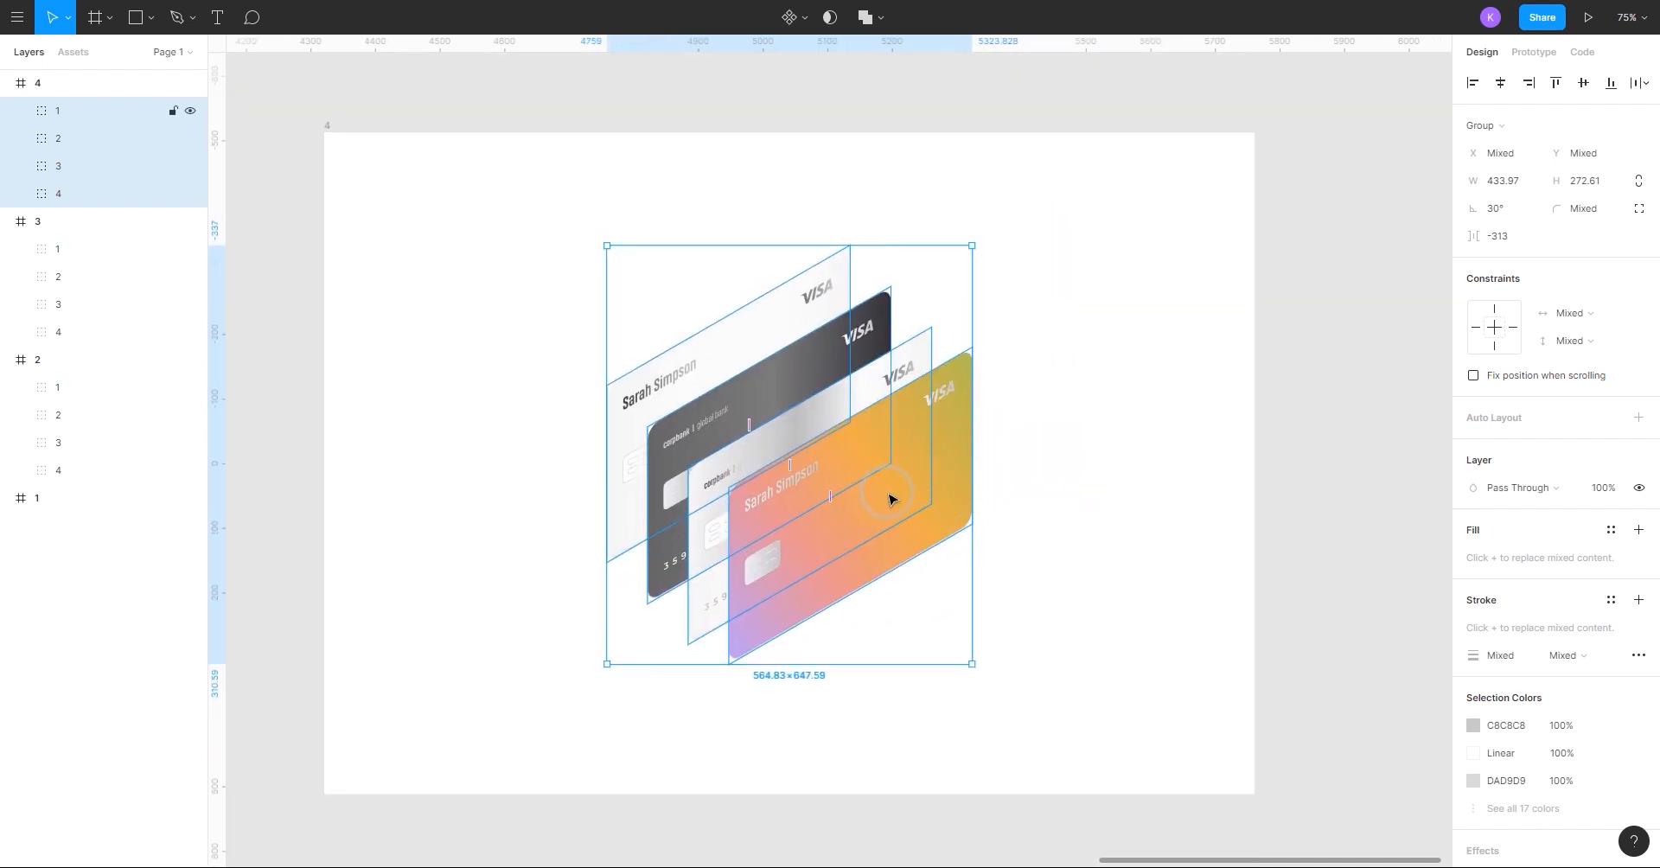
Duplicate frame 4 with its row of upright cards and place the copy beside the original.
{"action": "mouse_move", "coordinate": [889, 499]}
{"action": "left_mouse_down"}
{"action": "mouse_move", "coordinate": [896, 515]}
{"action": "mouse_move", "coordinate": [900, 493]}
{"action": "mouse_move", "coordinate": [870, 505]}
{"action": "mouse_move", "coordinate": [871, 488]}
{"action": "mouse_move", "coordinate": [870, 505]}
{"action": "left_mouse_up"}
{"action": "left_click", "coordinate": [1044, 490]}
{"action": "scroll", "coordinate": [1045, 491], "scroll_direction": "down", "scroll_amount": 2}
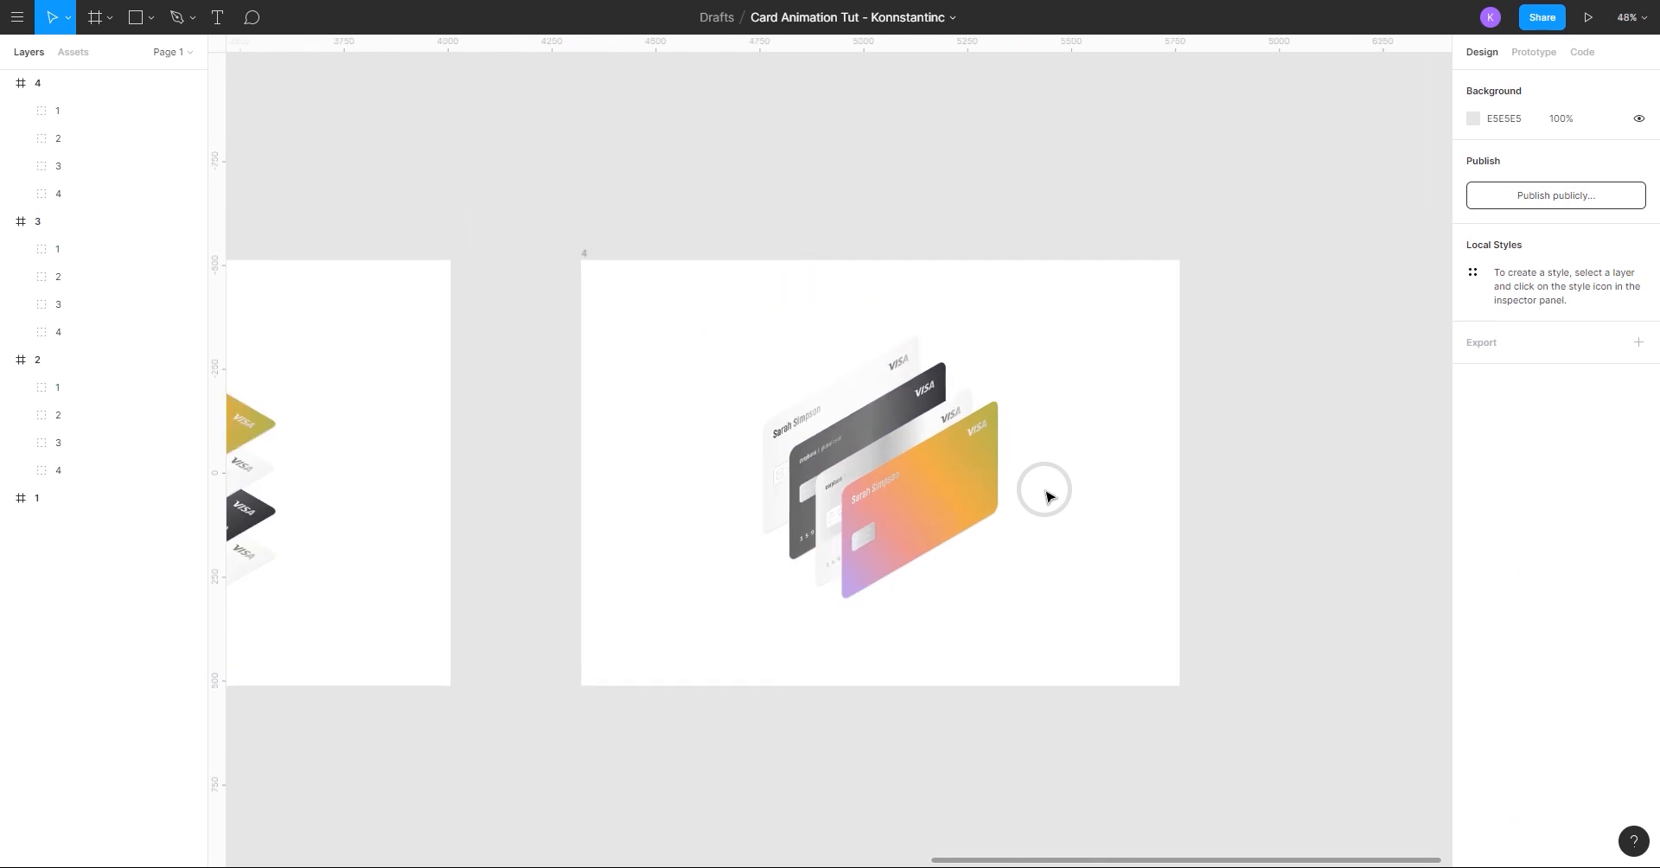
{"action": "scroll", "coordinate": [1046, 493], "scroll_direction": "down", "scroll_amount": 5}
{"action": "scroll", "coordinate": [1048, 494], "scroll_direction": "up", "scroll_amount": 5}
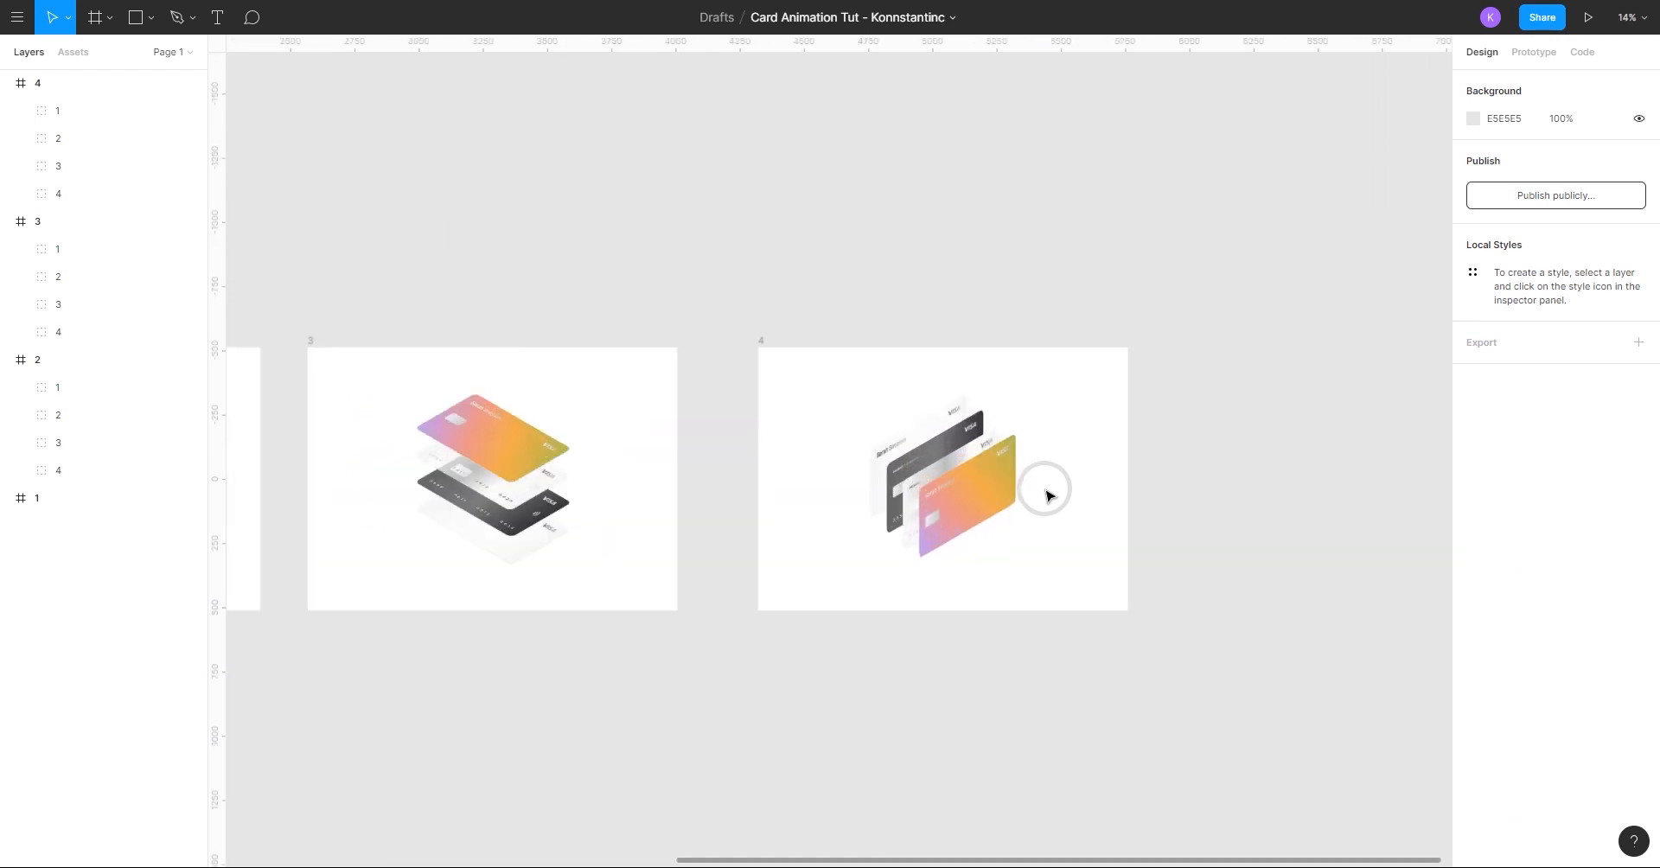
{"action": "left_click", "coordinate": [622, 271]}
{"action": "left_click_drag", "start_coordinate": [893, 322], "coordinate": [749, 267]}
{"action": "key", "text": "ctrl+d"}
{"action": "scroll", "coordinate": [1004, 565], "scroll_direction": "up", "scroll_amount": 1}
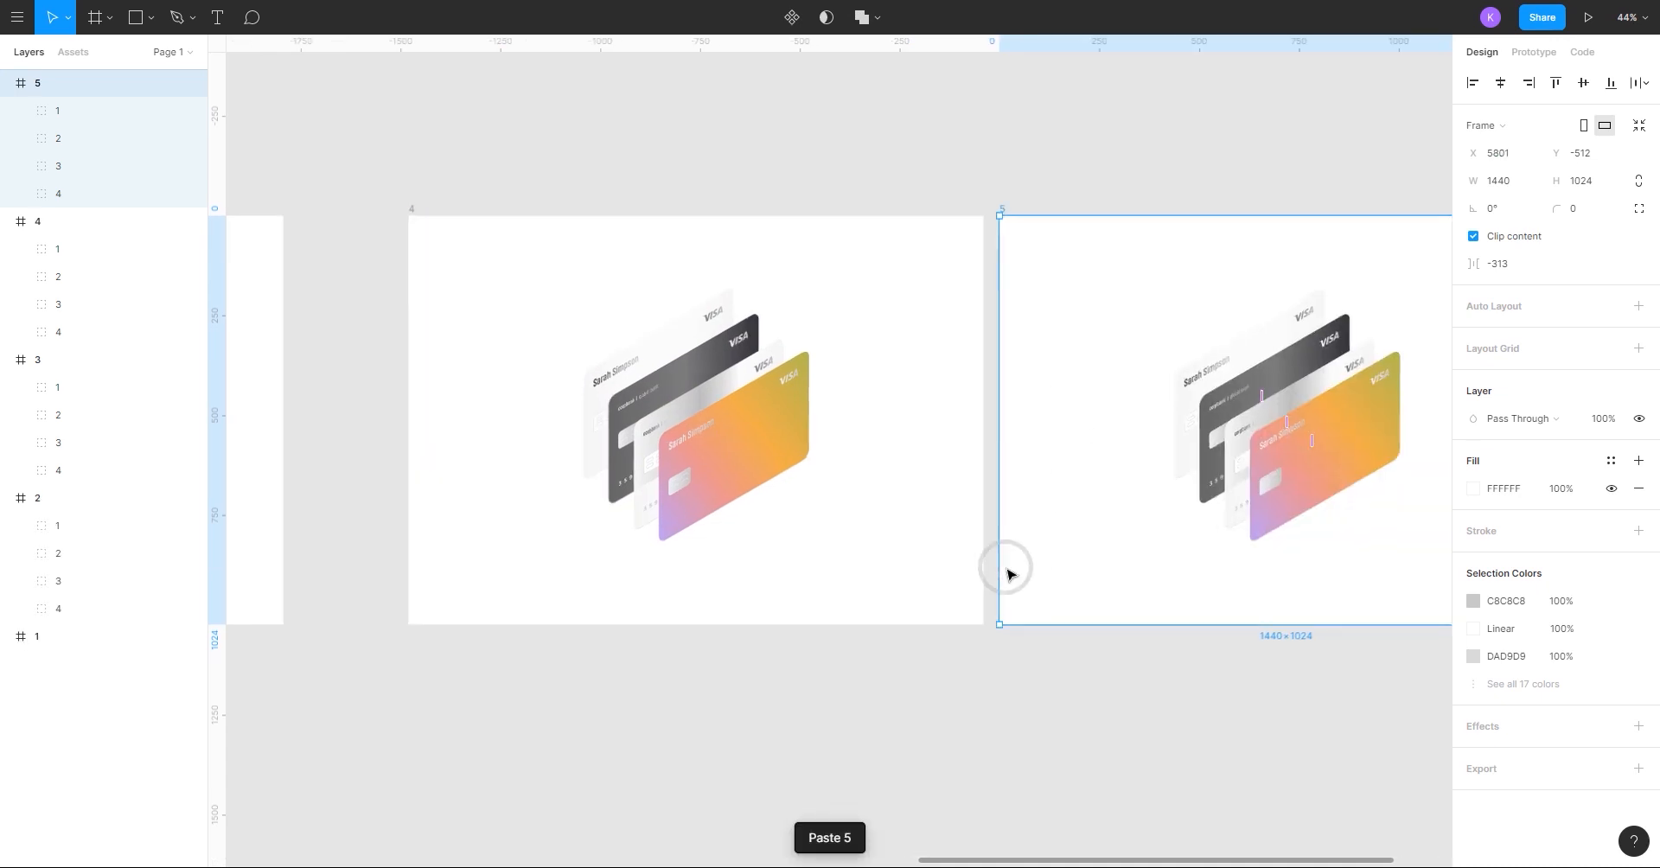
{"action": "left_click_drag", "start_coordinate": [1006, 568], "coordinate": [562, 543]}
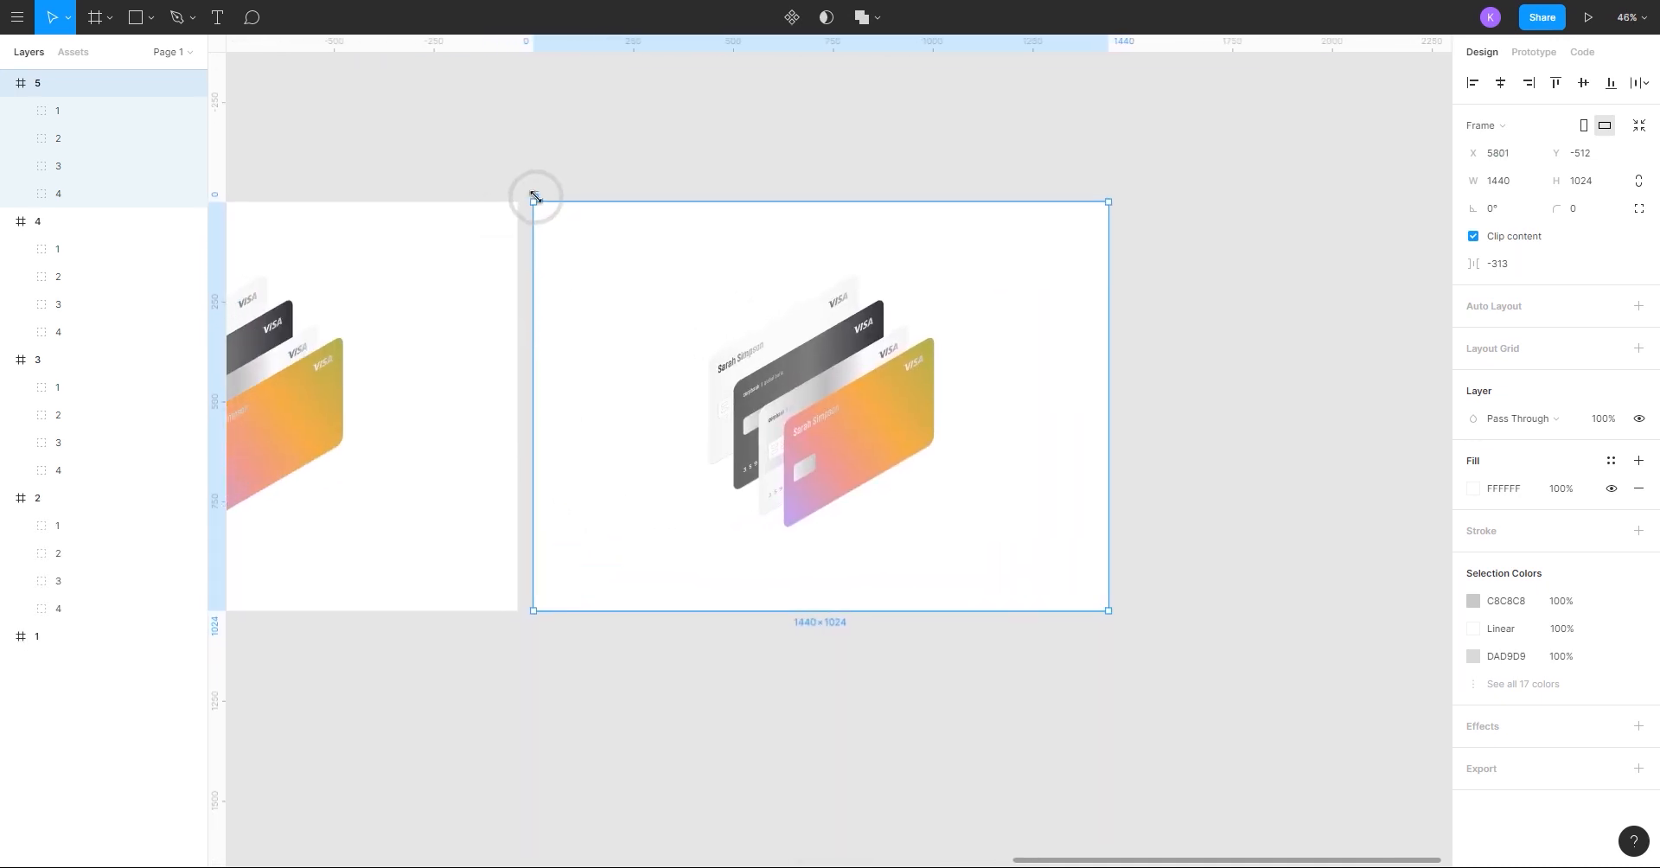
Move frame 5 horizontally away from frame 4 to X 6003.
{"action": "key", "text": "Right"}
{"action": "key", "text": "Right"}
{"action": "key", "text": "shift+Right"}
{"action": "key", "text": "shift+Right"}
{"action": "key", "text": "shift+Right"}
{"action": "key", "text": "shift+Right"}
{"action": "key", "text": "shift+Right"}
{"action": "key", "text": "shift+Right"}
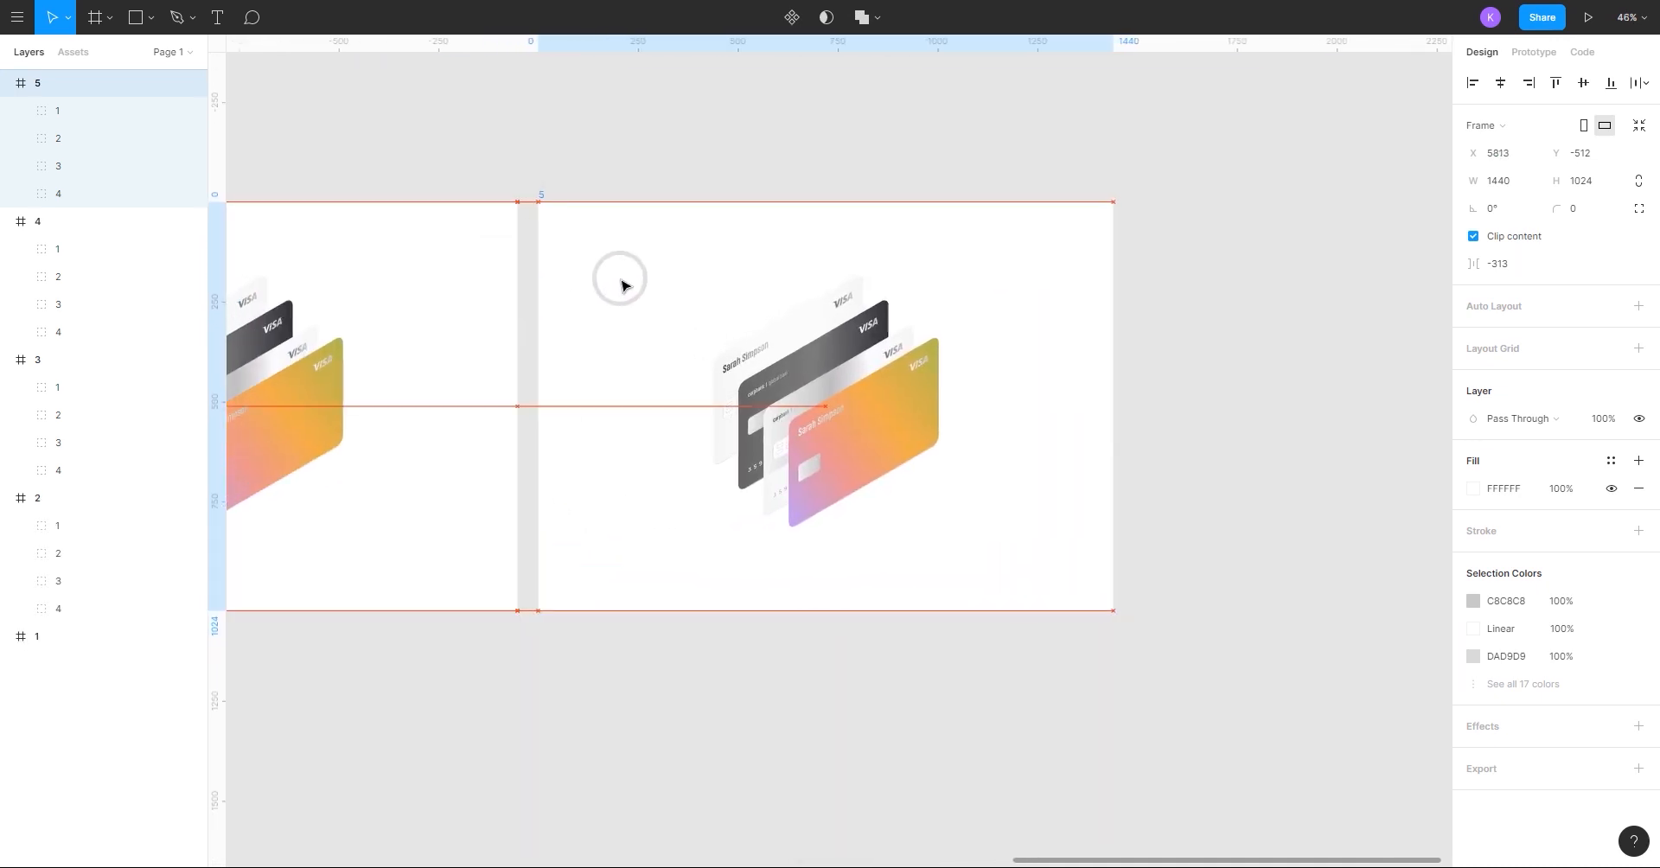
{"action": "key", "text": "shift+Right"}
{"action": "key", "text": "shift+Right"}
{"action": "key", "text": "shift+Right"}
{"action": "key", "text": "shift+Right"}
{"action": "key", "text": "shift+Right"}
{"action": "key", "text": "shift+Right"}
{"action": "key", "text": "shift+Right"}
{"action": "key", "text": "shift+Right"}
{"action": "key", "text": "shift+Right"}
{"action": "key", "text": "shift+Right"}
{"action": "key", "text": "shift+Right"}
{"action": "key", "text": "shift+Right"}
{"action": "key", "text": "shift+Right"}
{"action": "key", "text": "shift+Right"}
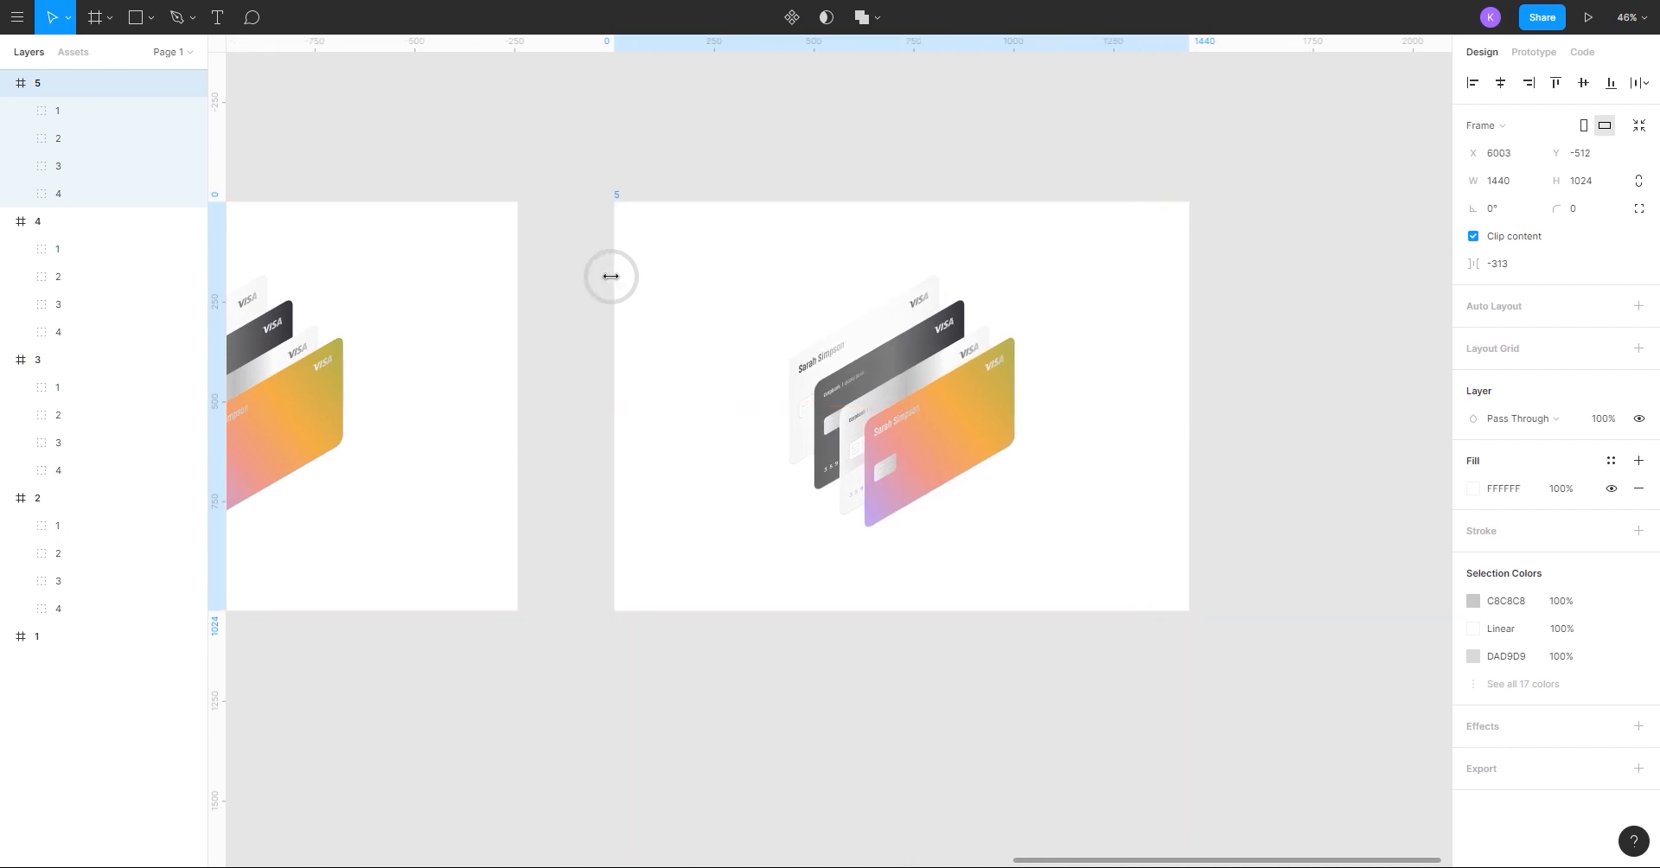
{"action": "key", "text": "shift+2"}
{"action": "scroll", "coordinate": [1007, 513], "scroll_direction": "up", "scroll_amount": 5}
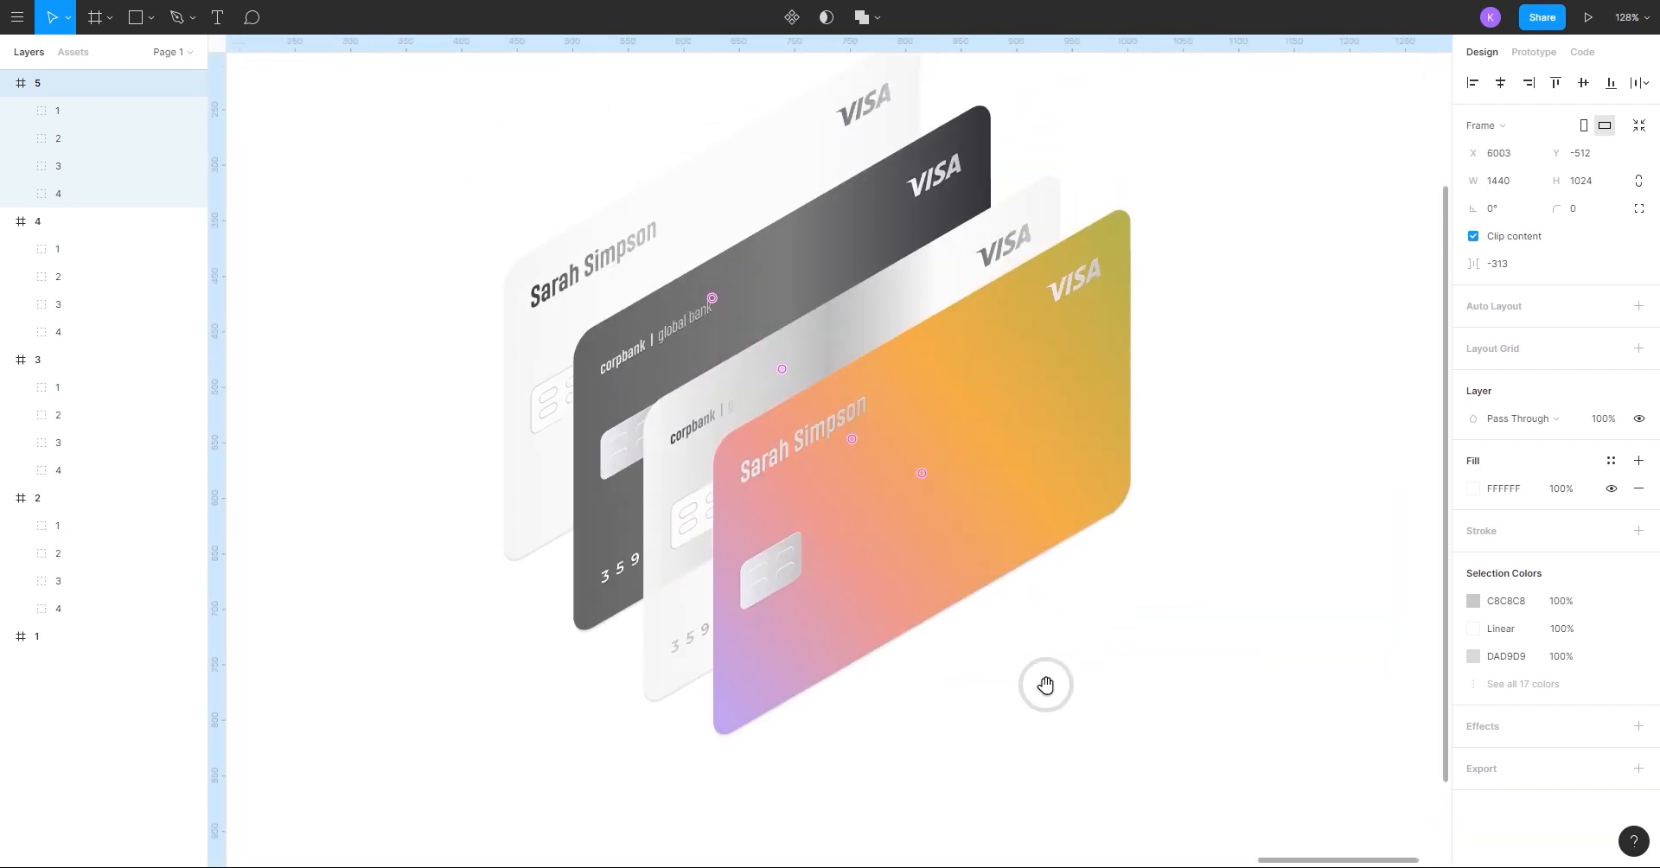
{"action": "left_click", "coordinate": [856, 512]}
{"action": "left_click_drag", "start_coordinate": [879, 512], "coordinate": [834, 419]}
{"action": "key", "text": "ctrl+z"}
{"action": "key", "text": "ctrl+z"}
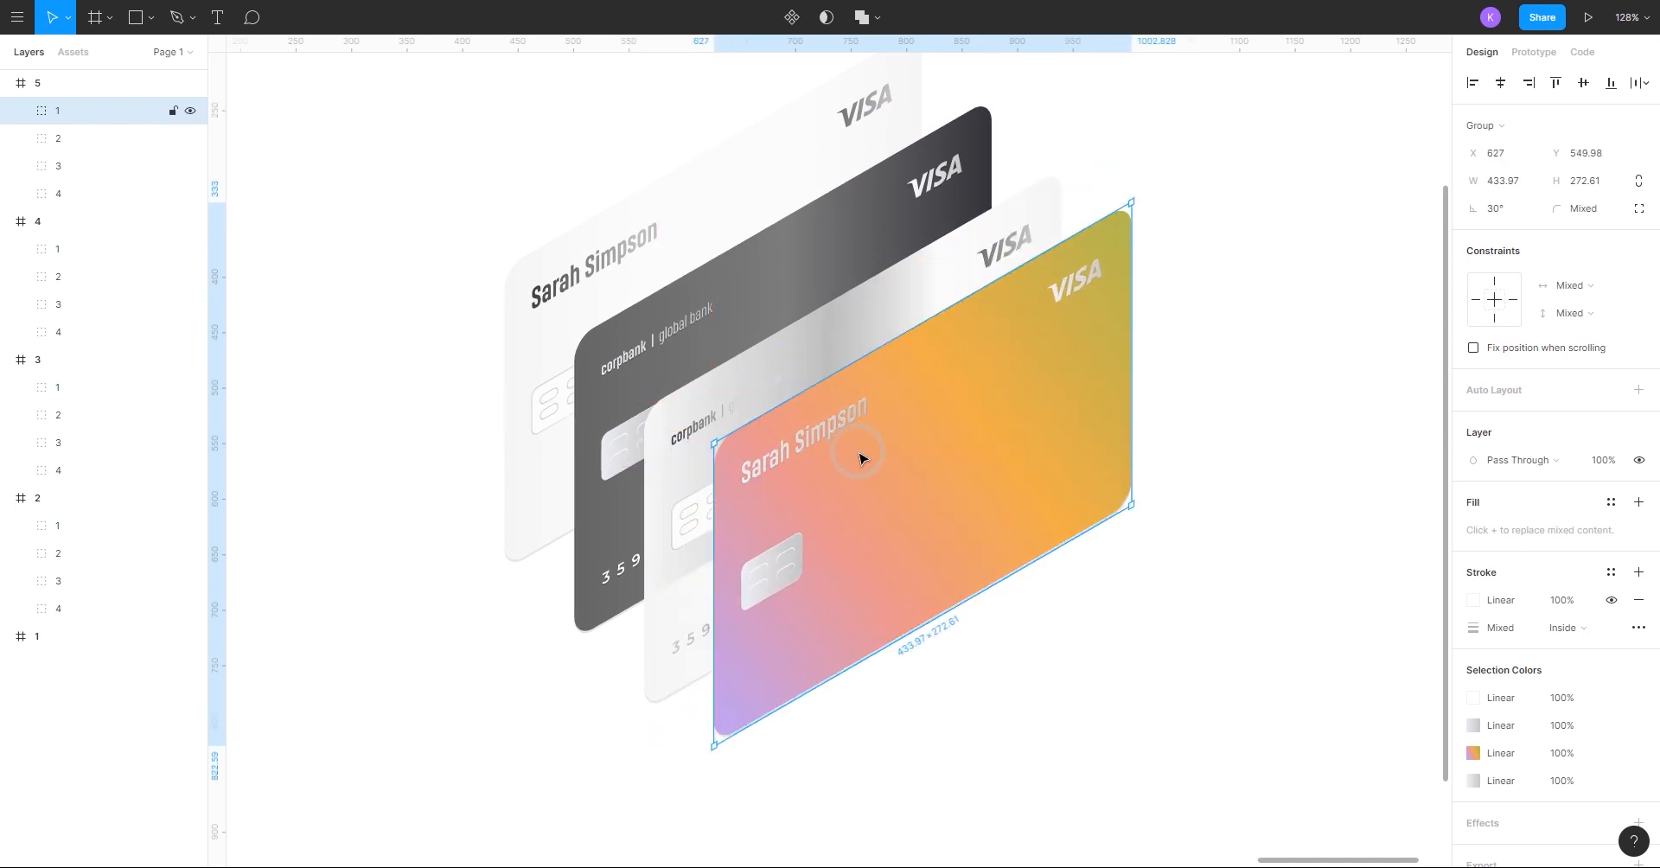
{"action": "left_click_drag", "start_coordinate": [905, 462], "coordinate": [849, 449]}
{"action": "left_click_drag", "start_coordinate": [556, 344], "coordinate": [671, 456]}
{"action": "key", "text": "ctrl+z"}
{"action": "key", "text": "ctrl+z"}
Shift the gradient card over its white neighbour at X 581, and move both up close in front of the dark card.
{"action": "left_click", "coordinate": [843, 490]}
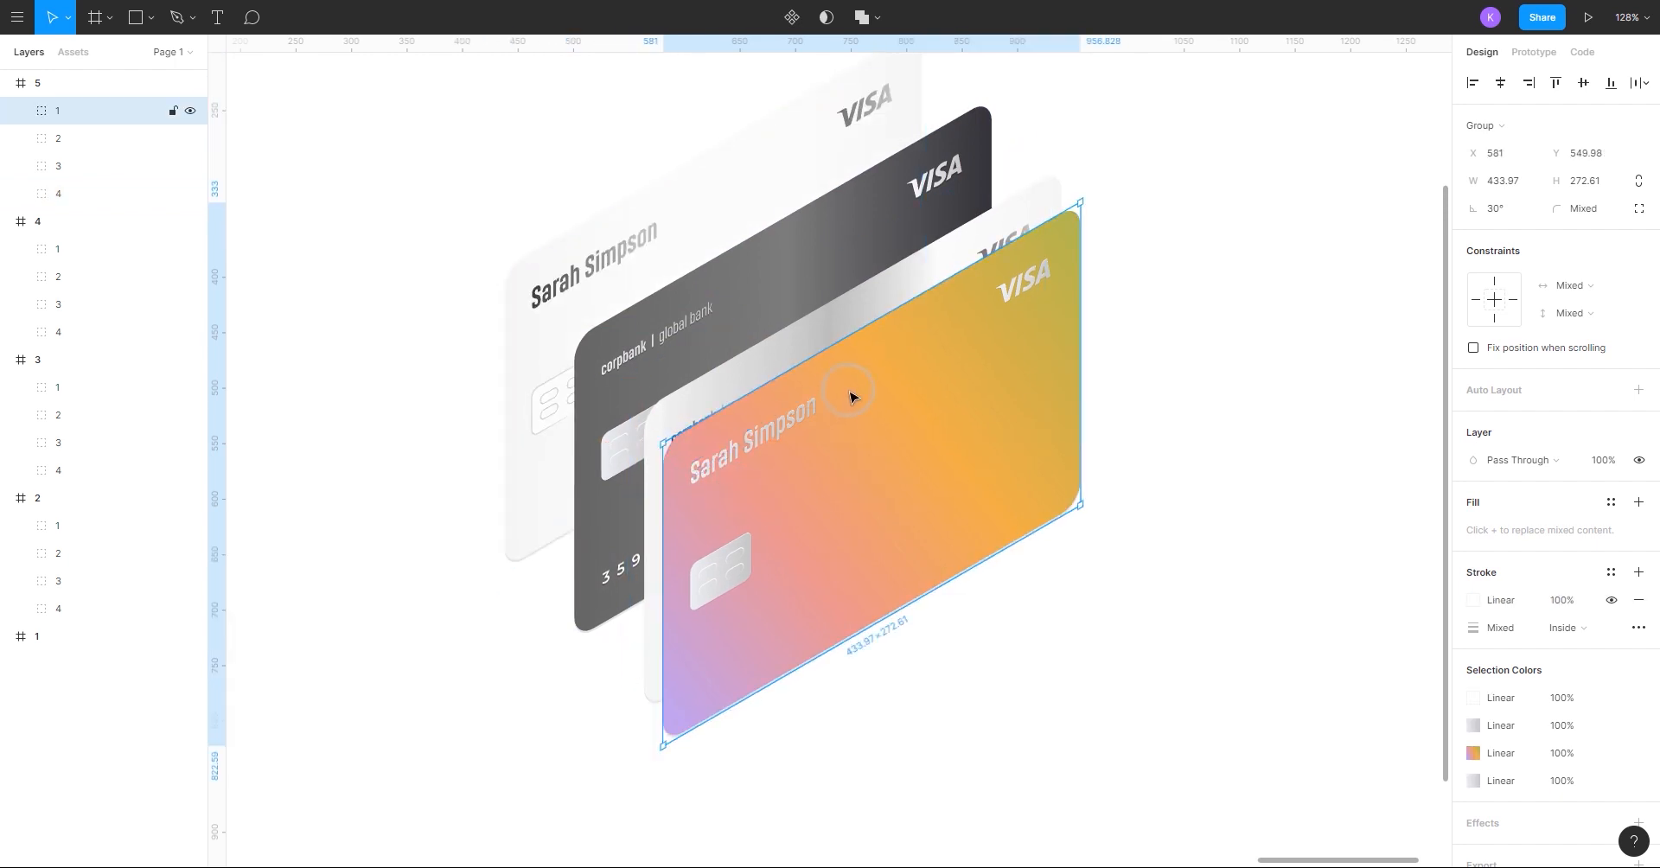
{"action": "left_click", "coordinate": [828, 335], "text": "shift"}
{"action": "left_click_drag", "start_coordinate": [829, 339], "coordinate": [811, 390]}
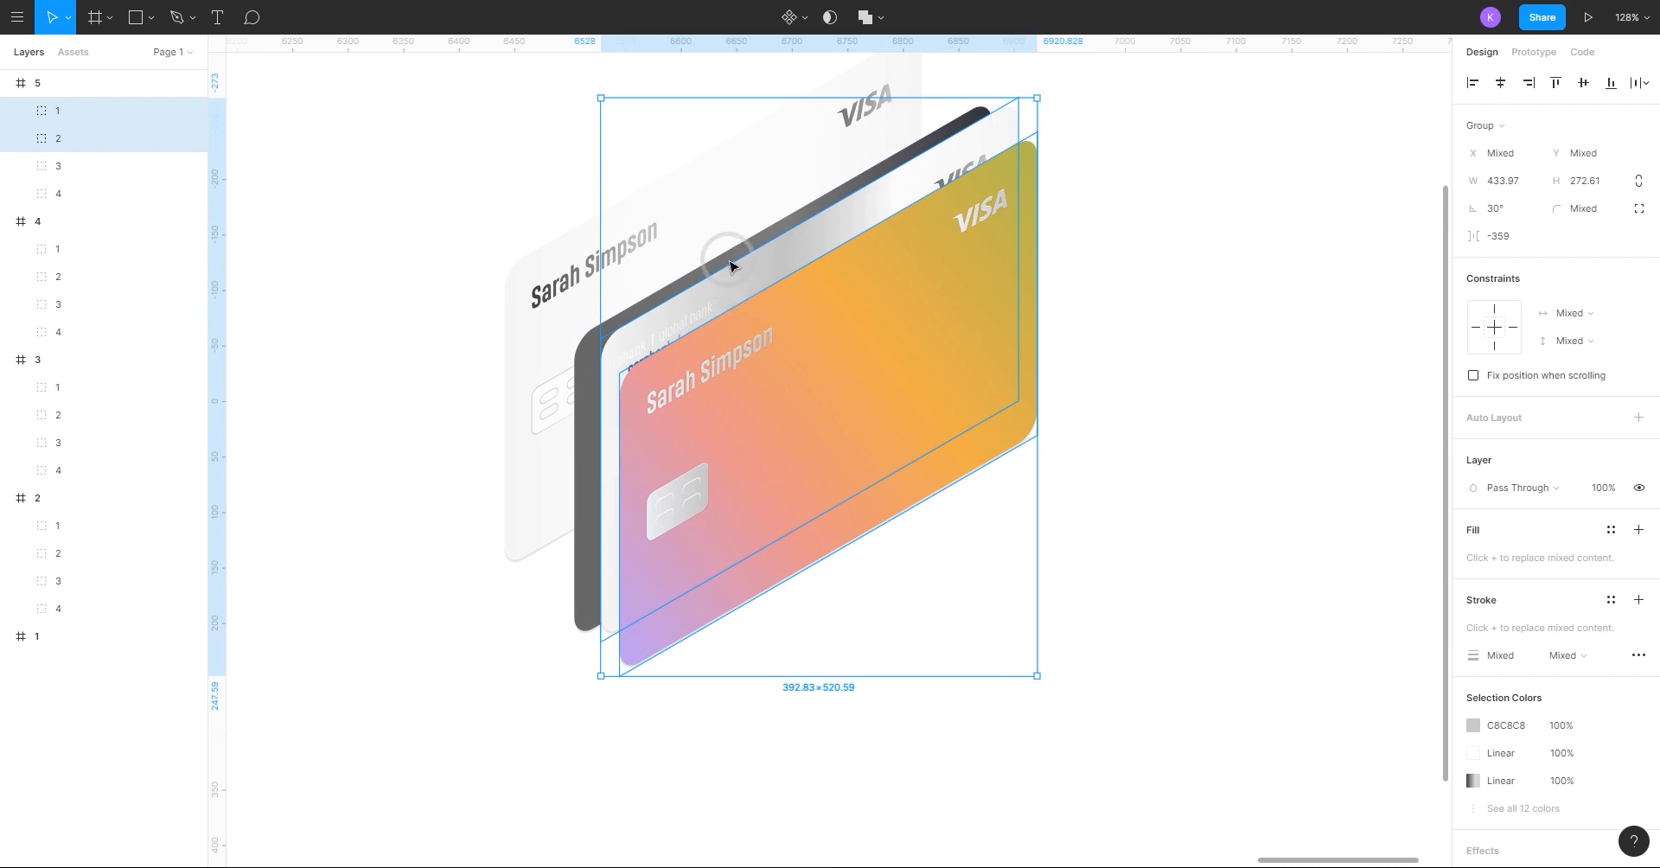
Add the dark card to the gradient and white pair and move all three close in front of the rear white card.
{"action": "scroll", "coordinate": [728, 259], "scroll_direction": "up", "scroll_amount": 5}
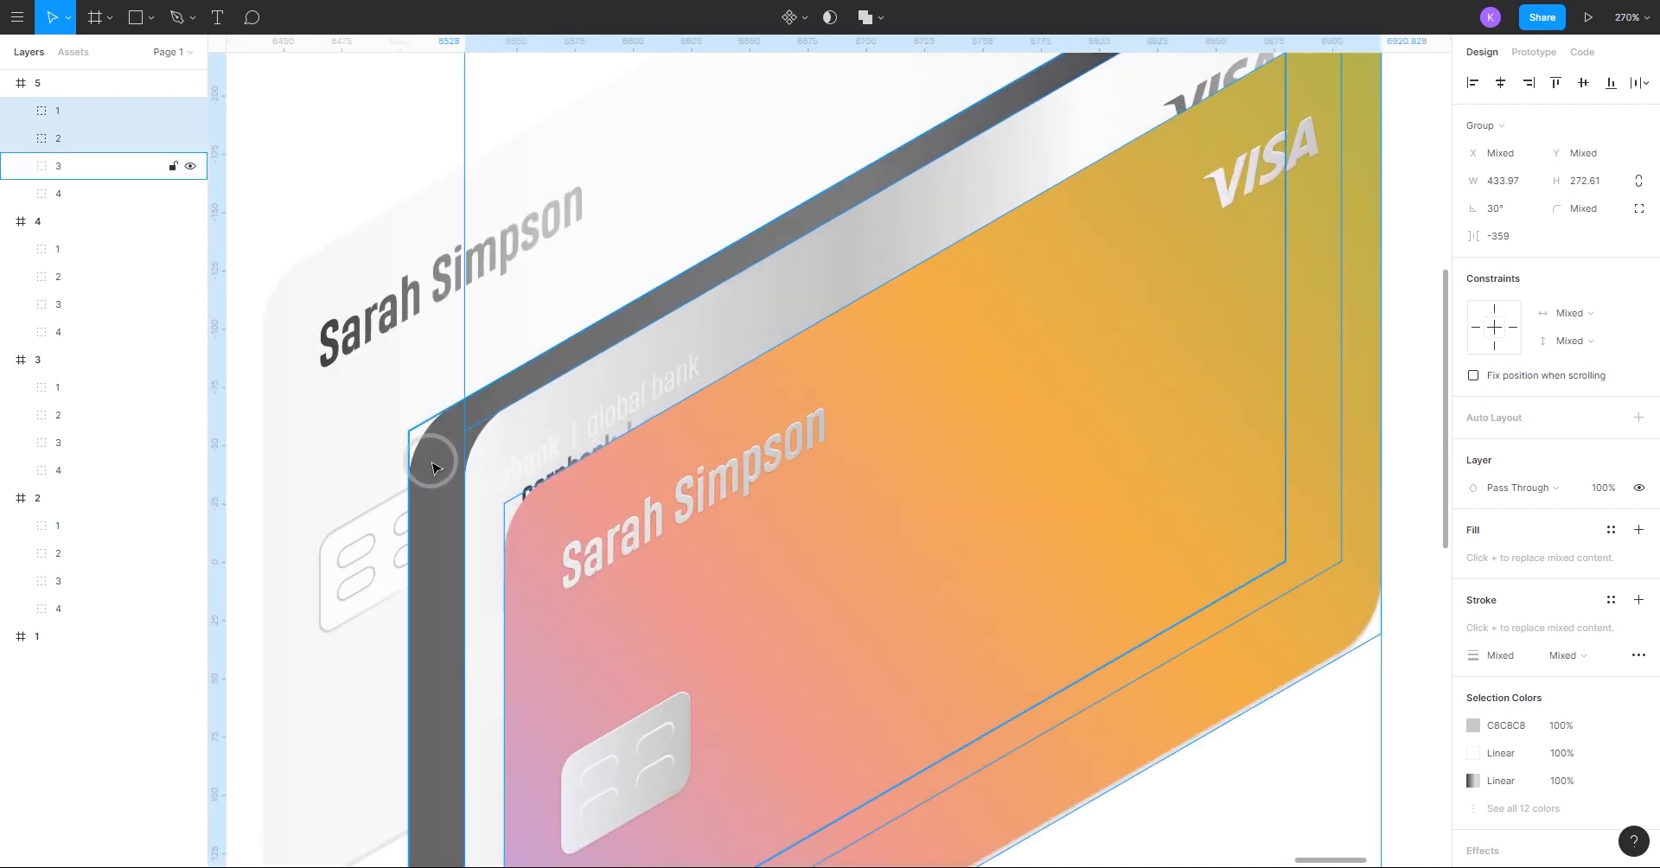
{"action": "left_click", "coordinate": [419, 400], "text": "shift"}
{"action": "left_click_drag", "start_coordinate": [419, 400], "coordinate": [382, 334]}
{"action": "scroll", "coordinate": [413, 344], "scroll_direction": "down", "scroll_amount": 5}
{"action": "scroll", "coordinate": [545, 440], "scroll_direction": "left", "scroll_amount": 3}
{"action": "scroll", "coordinate": [545, 440], "scroll_direction": "up", "scroll_amount": 2}
{"action": "left_click", "coordinate": [1023, 334]}
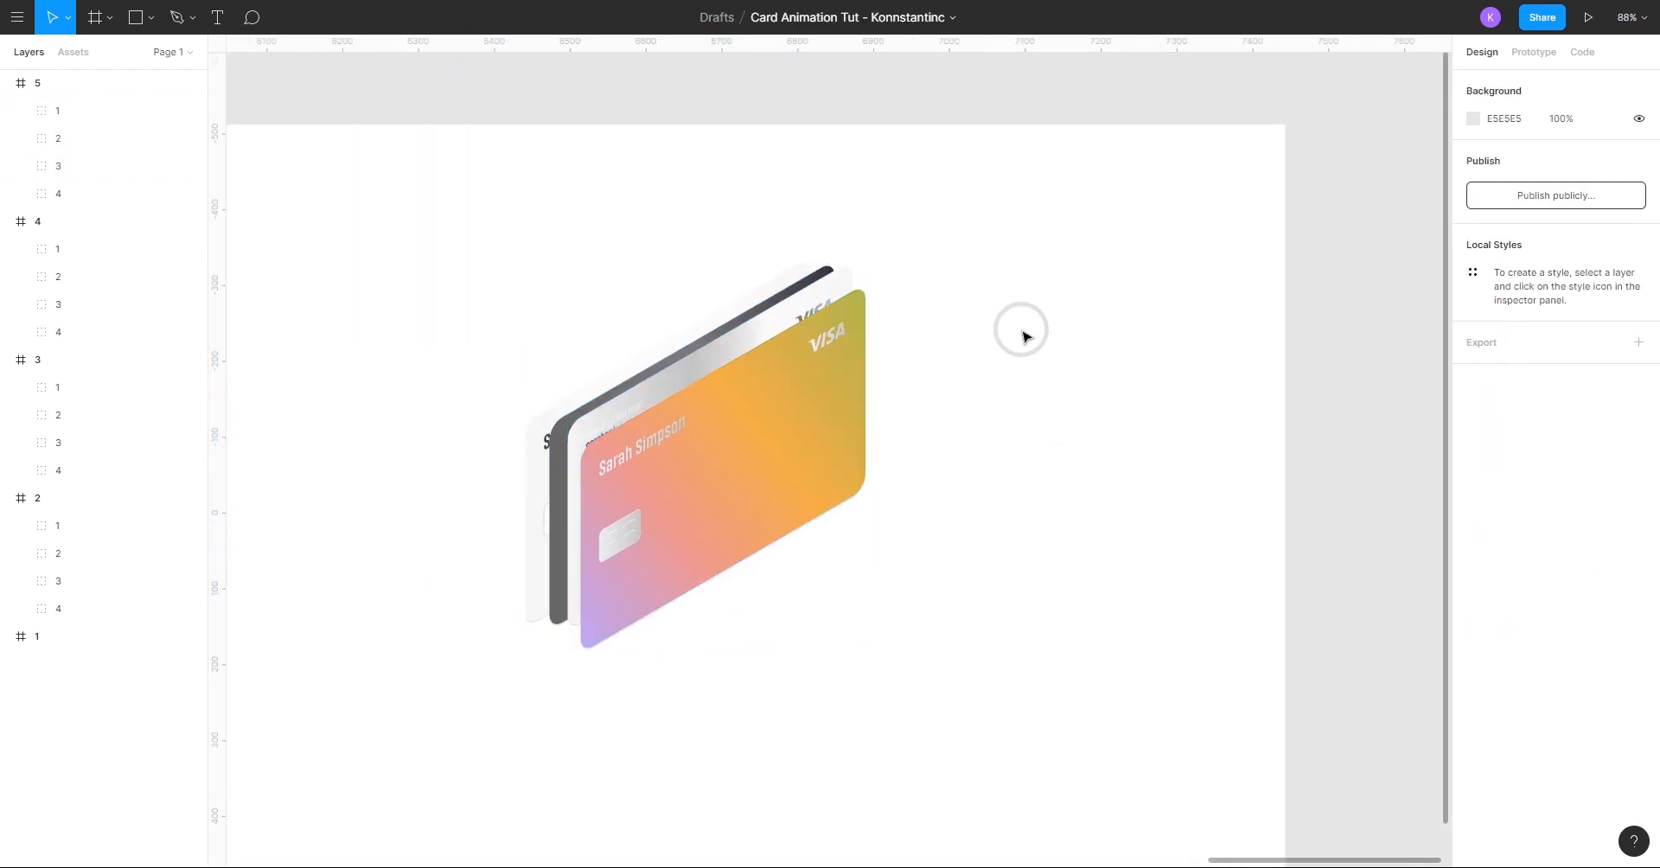
Distribute the horizontal spacing evenly between the four cards in frame 5.
{"action": "left_click_drag", "start_coordinate": [968, 248], "coordinate": [523, 584]}
{"action": "left_click", "coordinate": [1637, 82]}
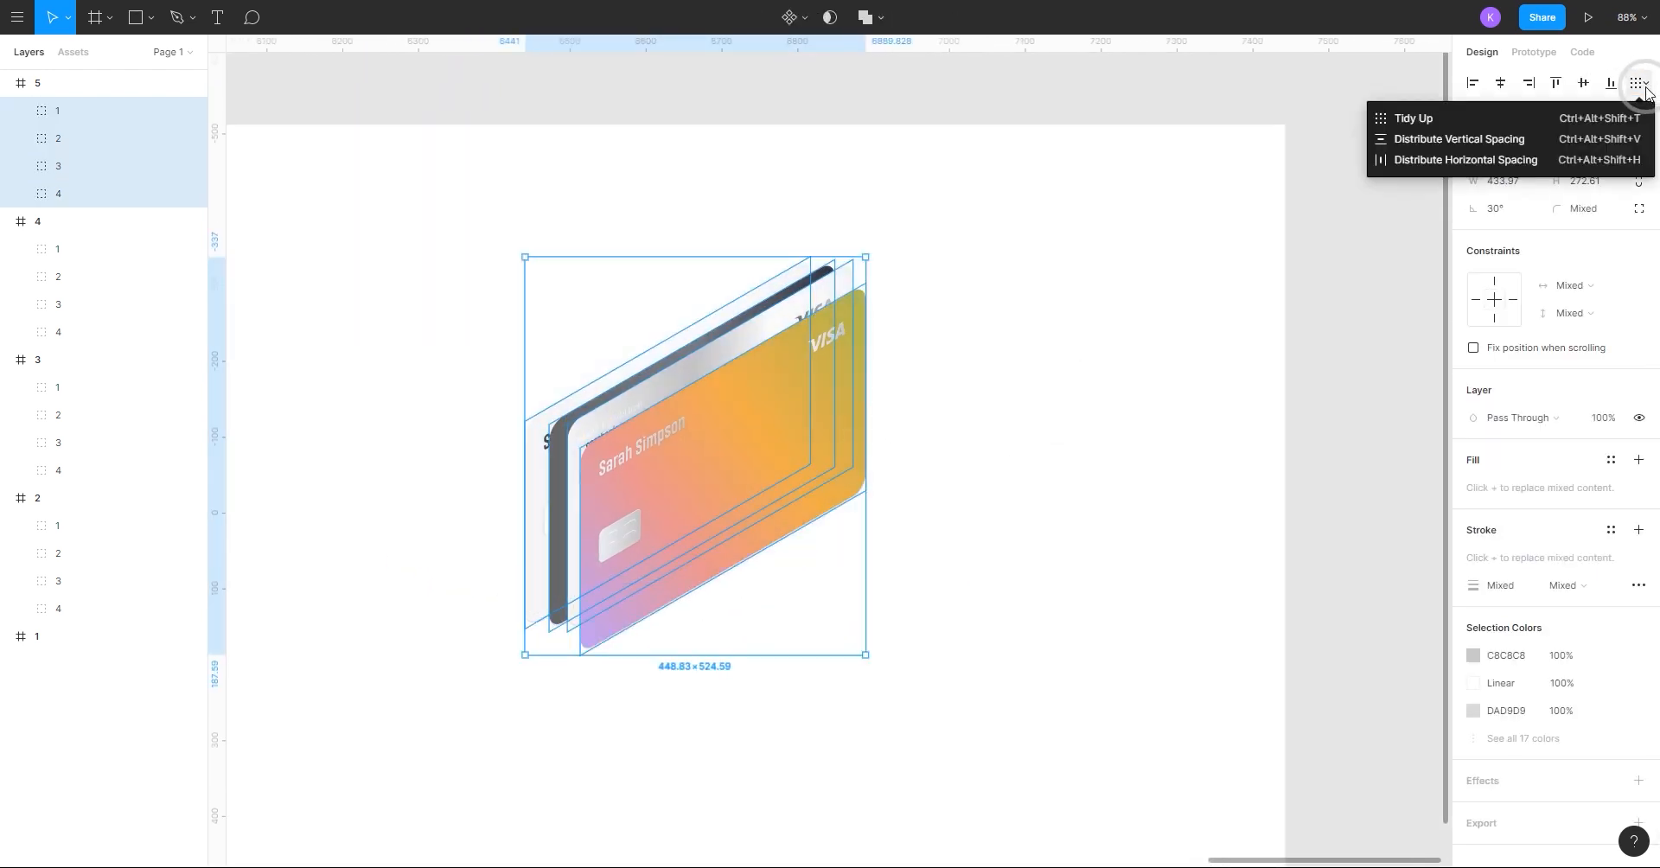
{"action": "left_click", "coordinate": [1532, 160]}
{"action": "left_click", "coordinate": [1164, 430]}
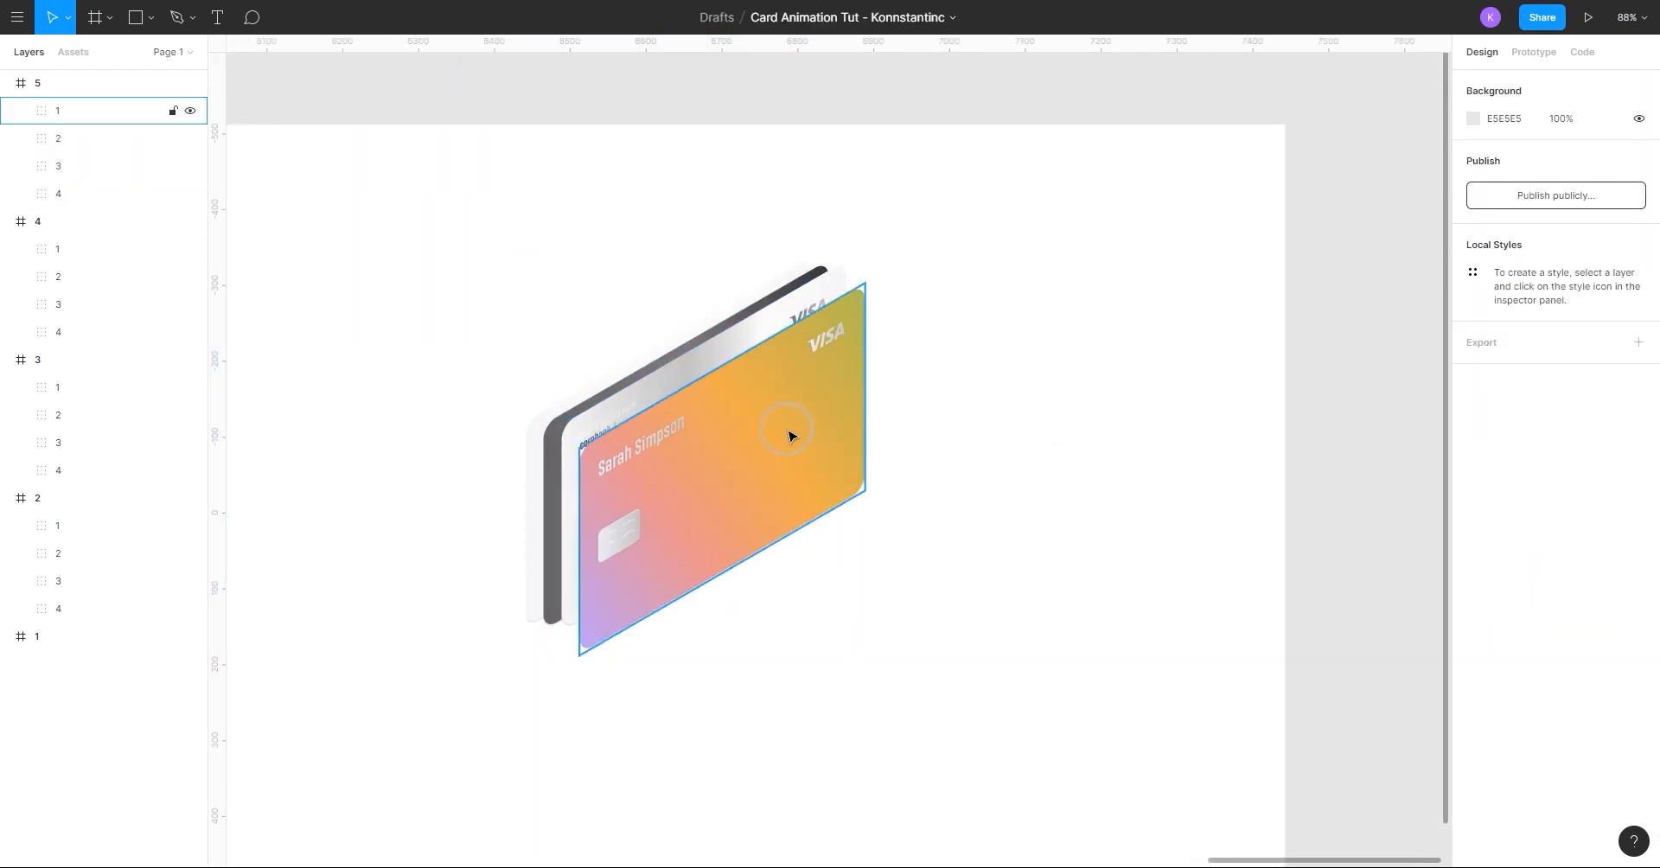
Distribute the vertical spacing evenly between the four cards in frame 5.
{"action": "left_click_drag", "start_coordinate": [905, 241], "coordinate": [505, 669]}
{"action": "left_click", "coordinate": [1637, 83]}
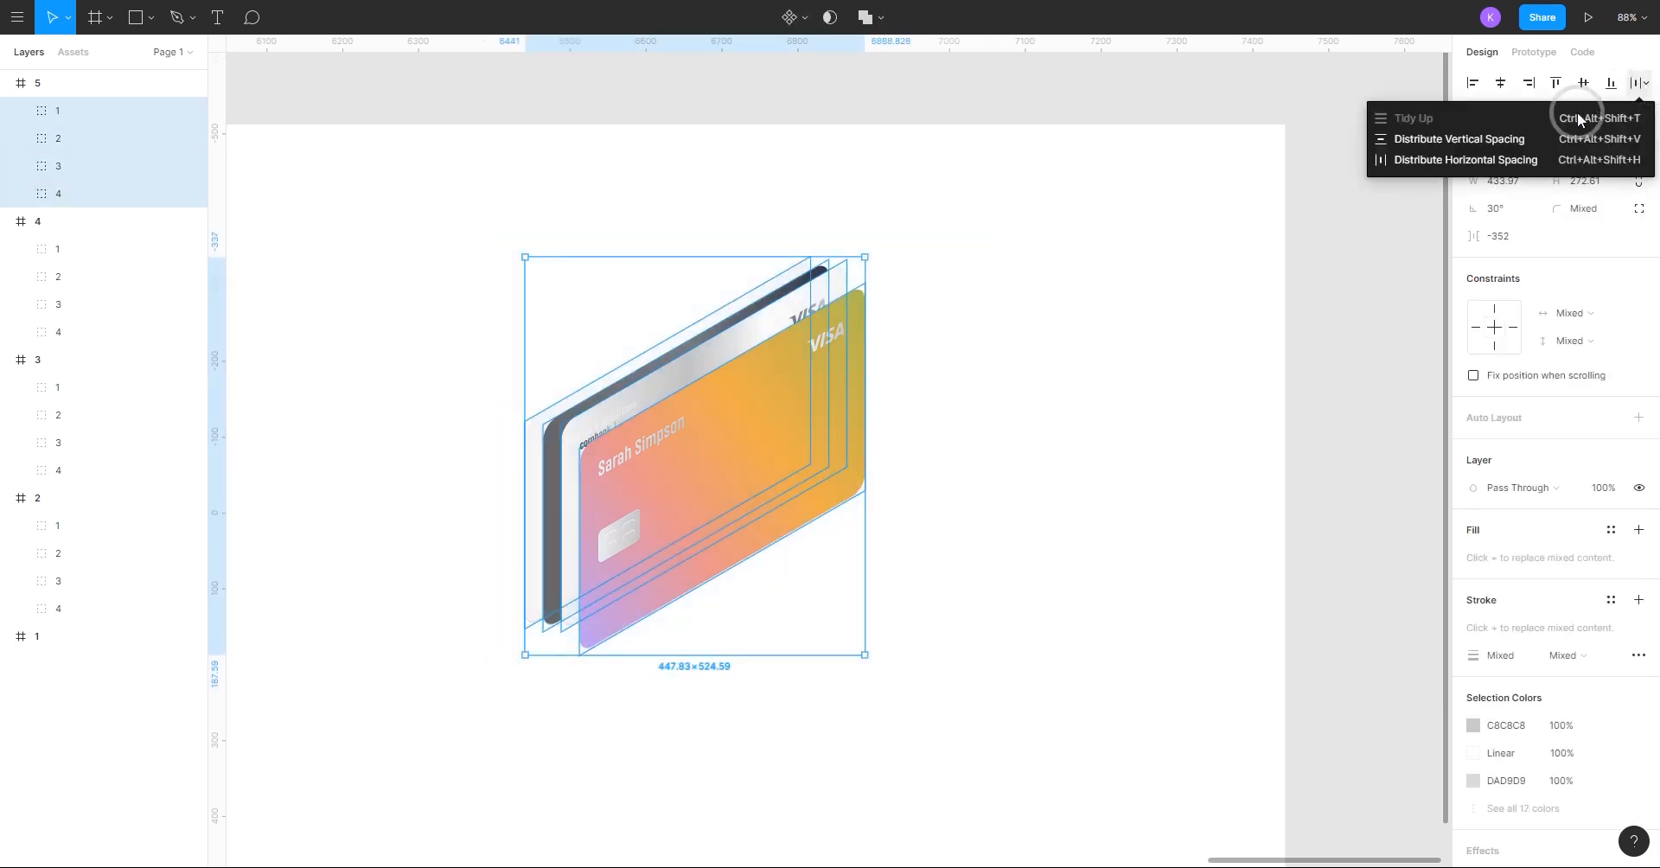
{"action": "left_click", "coordinate": [1518, 137]}
{"action": "left_click", "coordinate": [921, 543]}
Nudge the gradient card in frame 5 left and up to X 500, Y 418.
{"action": "scroll", "coordinate": [893, 567], "scroll_direction": "up", "scroll_amount": 1}
{"action": "left_click_drag", "start_coordinate": [893, 567], "coordinate": [1041, 581]}
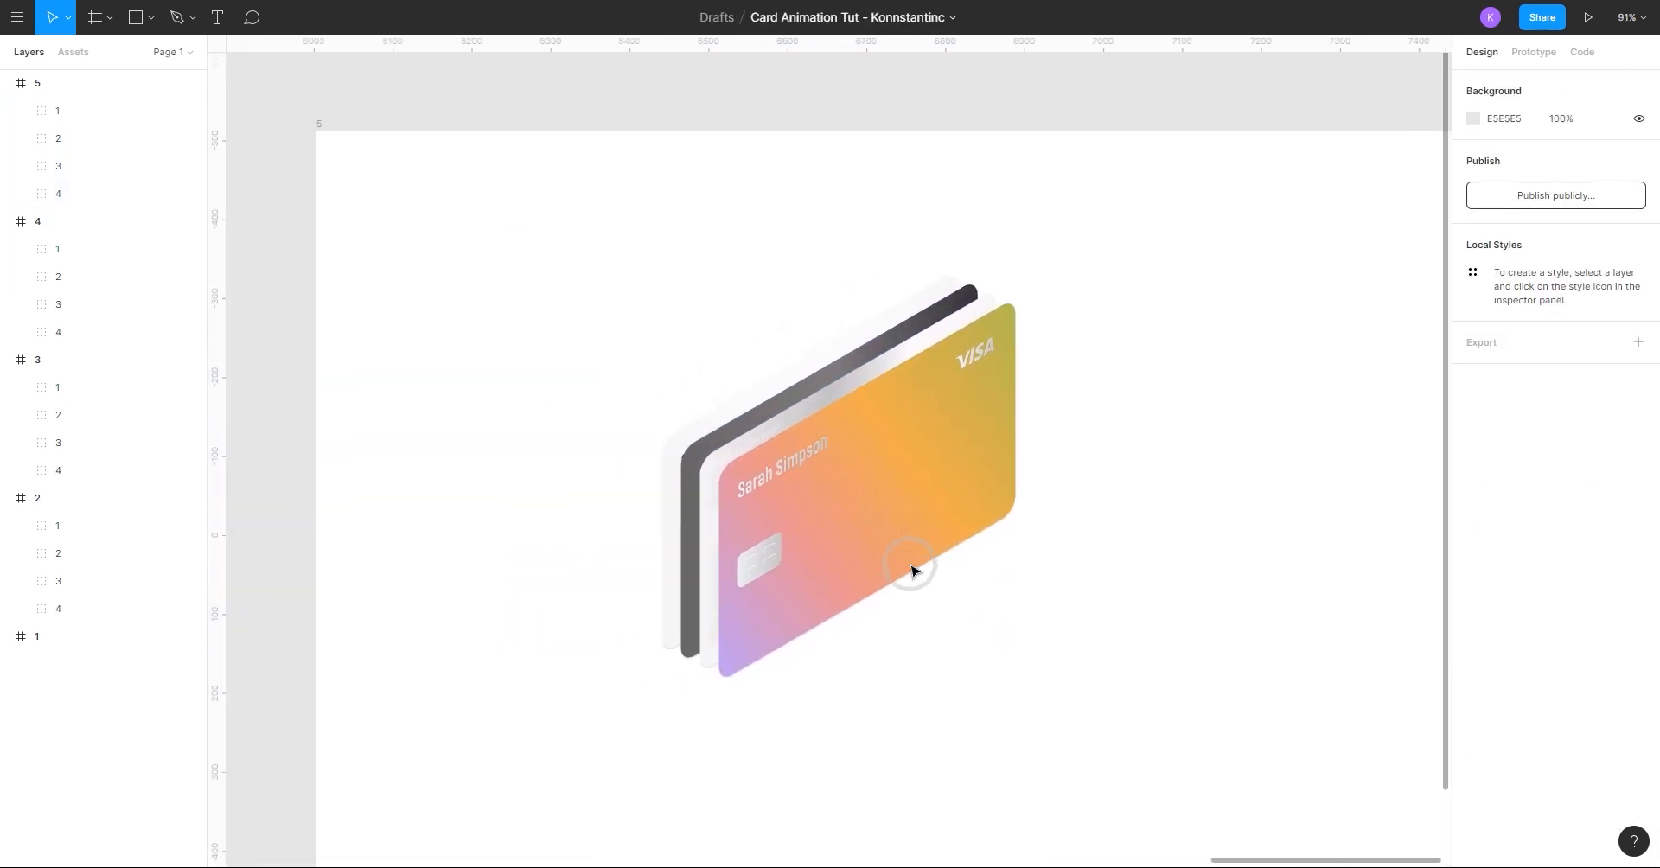
{"action": "left_click", "coordinate": [877, 542]}
{"action": "scroll", "coordinate": [856, 530], "scroll_direction": "up", "scroll_amount": 1}
{"action": "scroll", "coordinate": [845, 525], "scroll_direction": "up", "scroll_amount": 5}
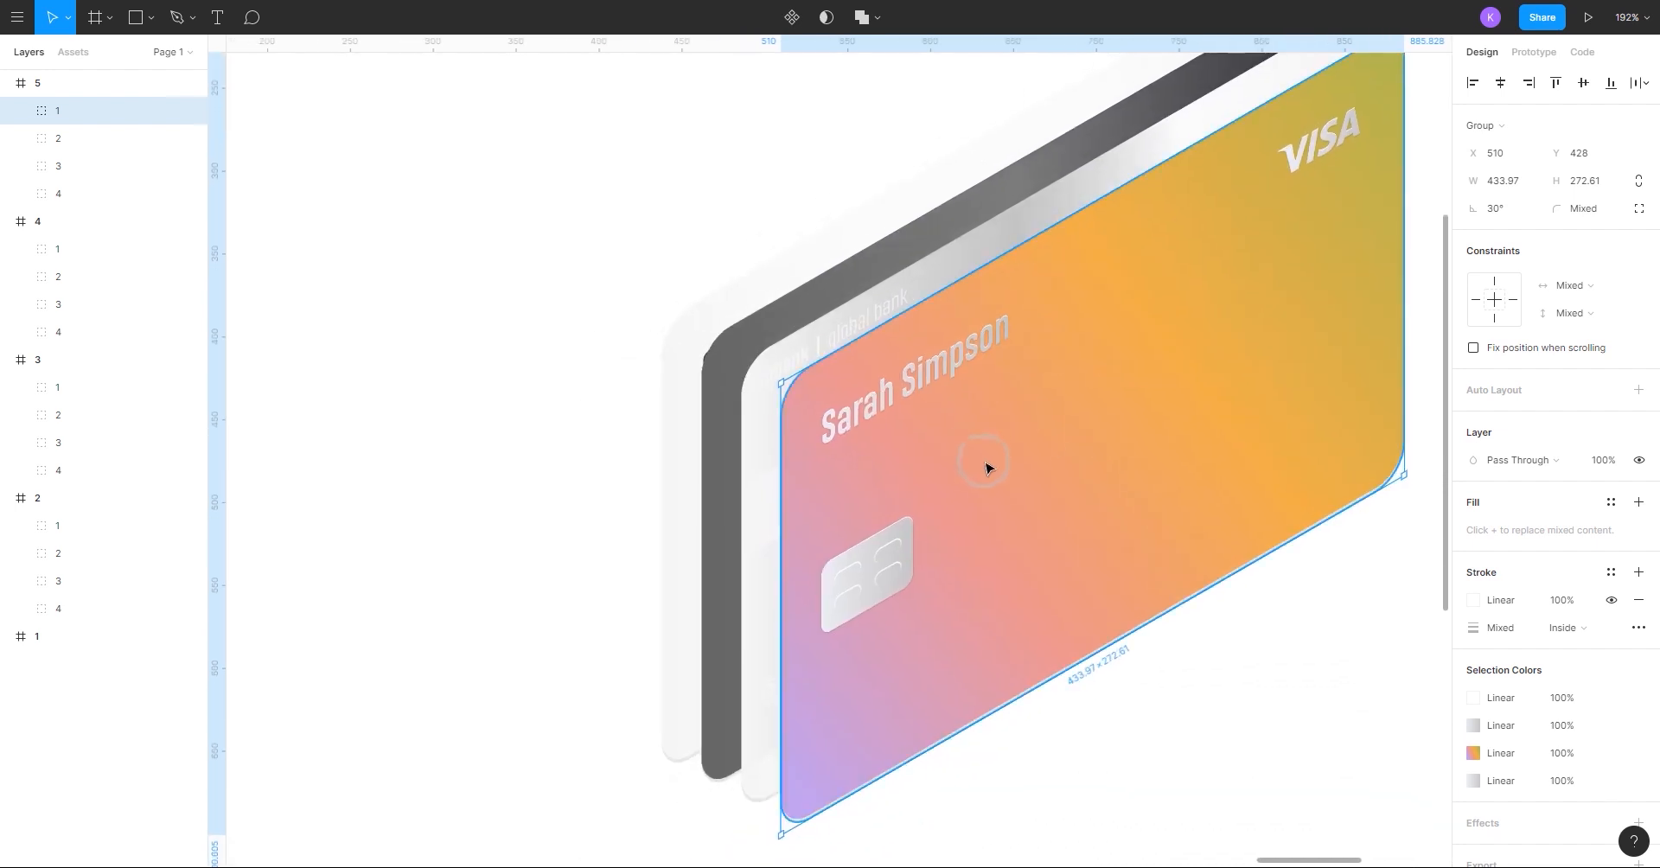
{"action": "key", "text": "ctrl+z"}
{"action": "key", "text": "shift+Left"}
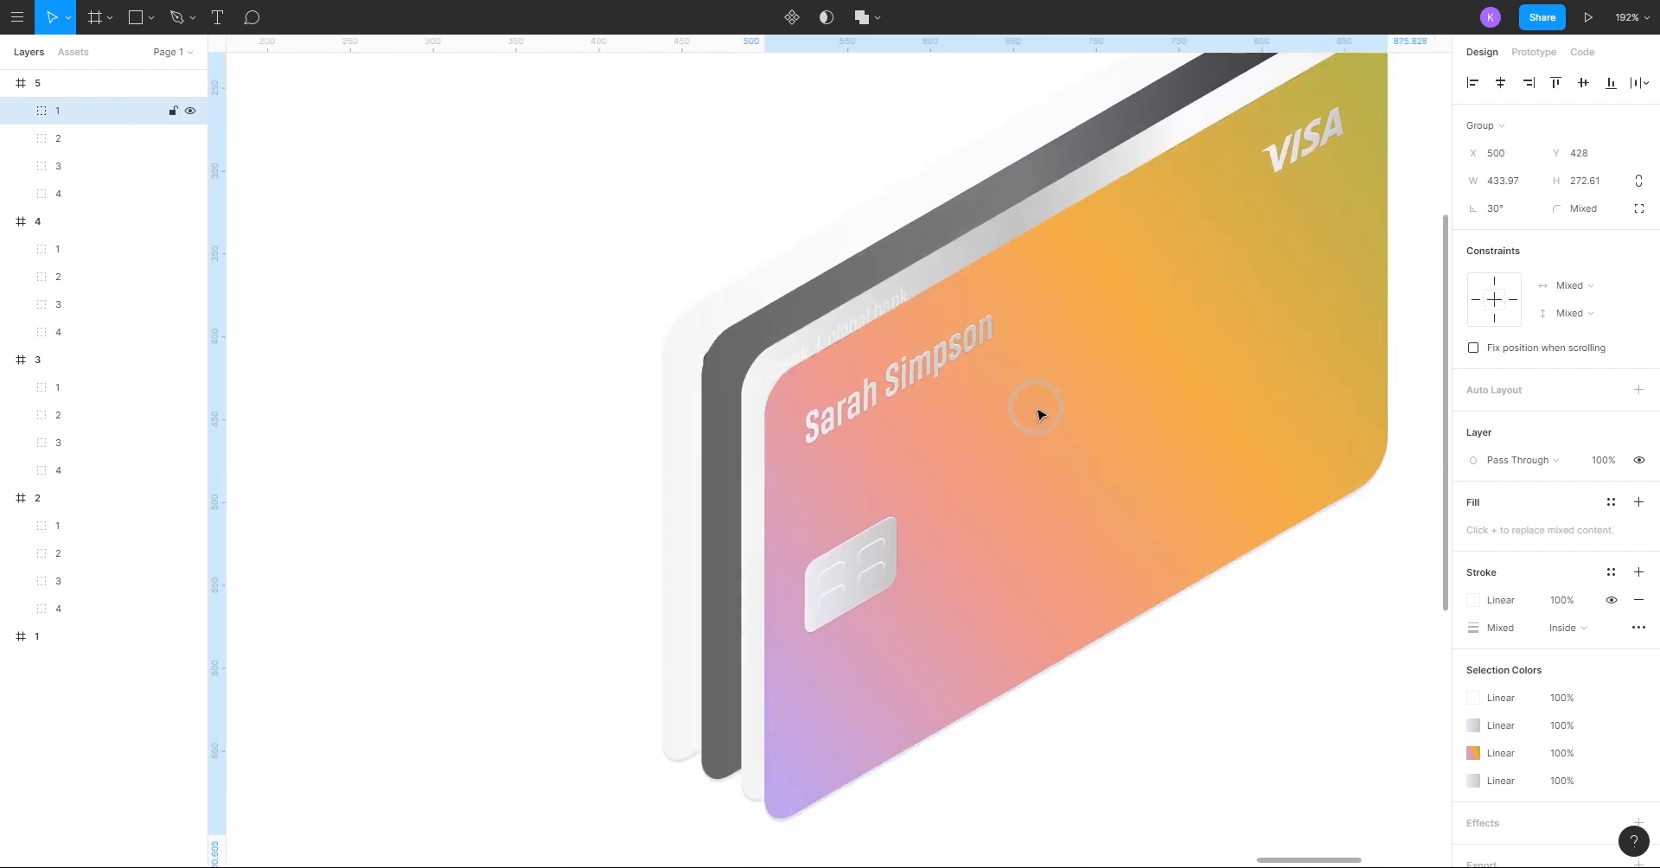
{"action": "key", "text": "shift+Up"}
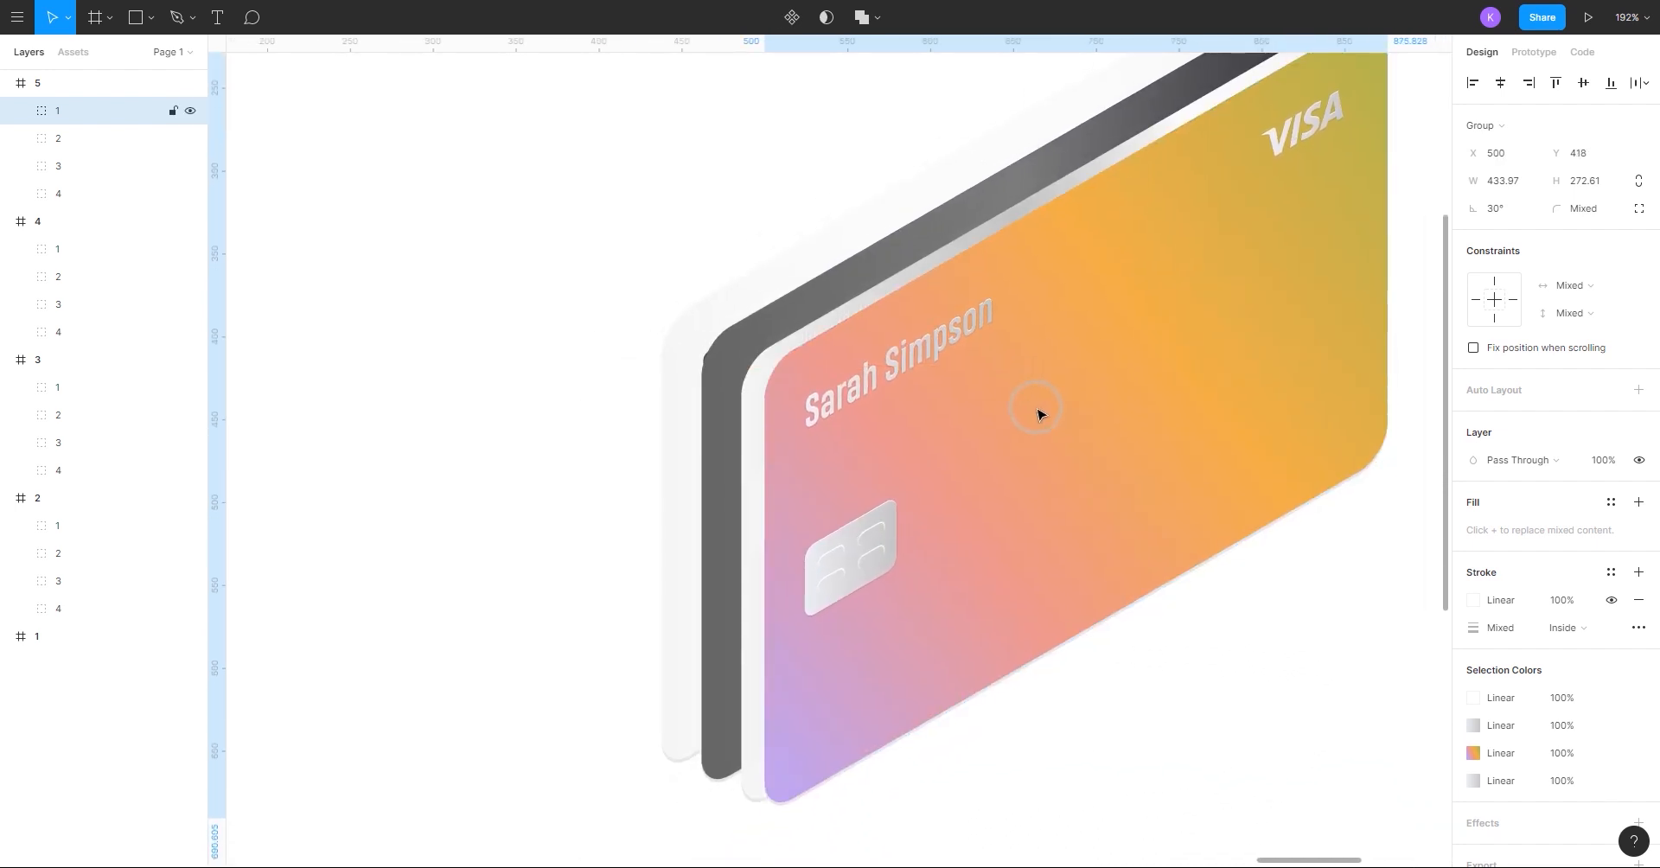
Nudge the gradient card and the white card behind it together by 10 left and 10 up.
{"action": "left_click", "coordinate": [750, 576], "text": "shift"}
{"action": "key", "text": "shift+Left"}
{"action": "key", "text": "shift+Up"}
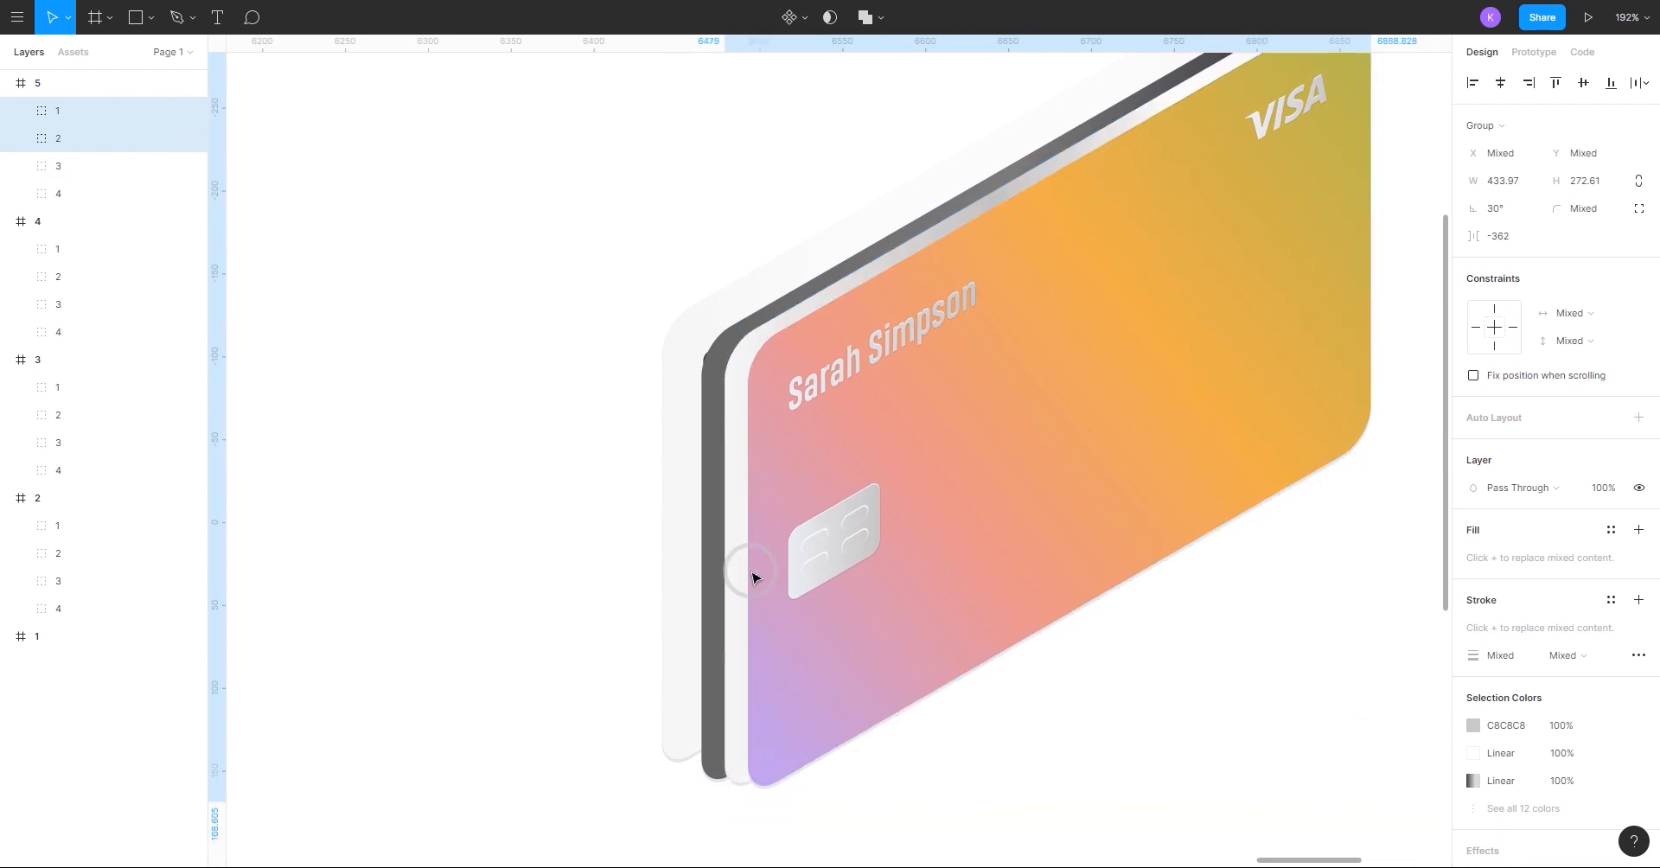
Add the dark card to the selection and nudge the three front cards by 10 left and 10 up.
{"action": "left_click", "coordinate": [705, 569], "text": "shift"}
{"action": "key", "text": "shift+Left"}
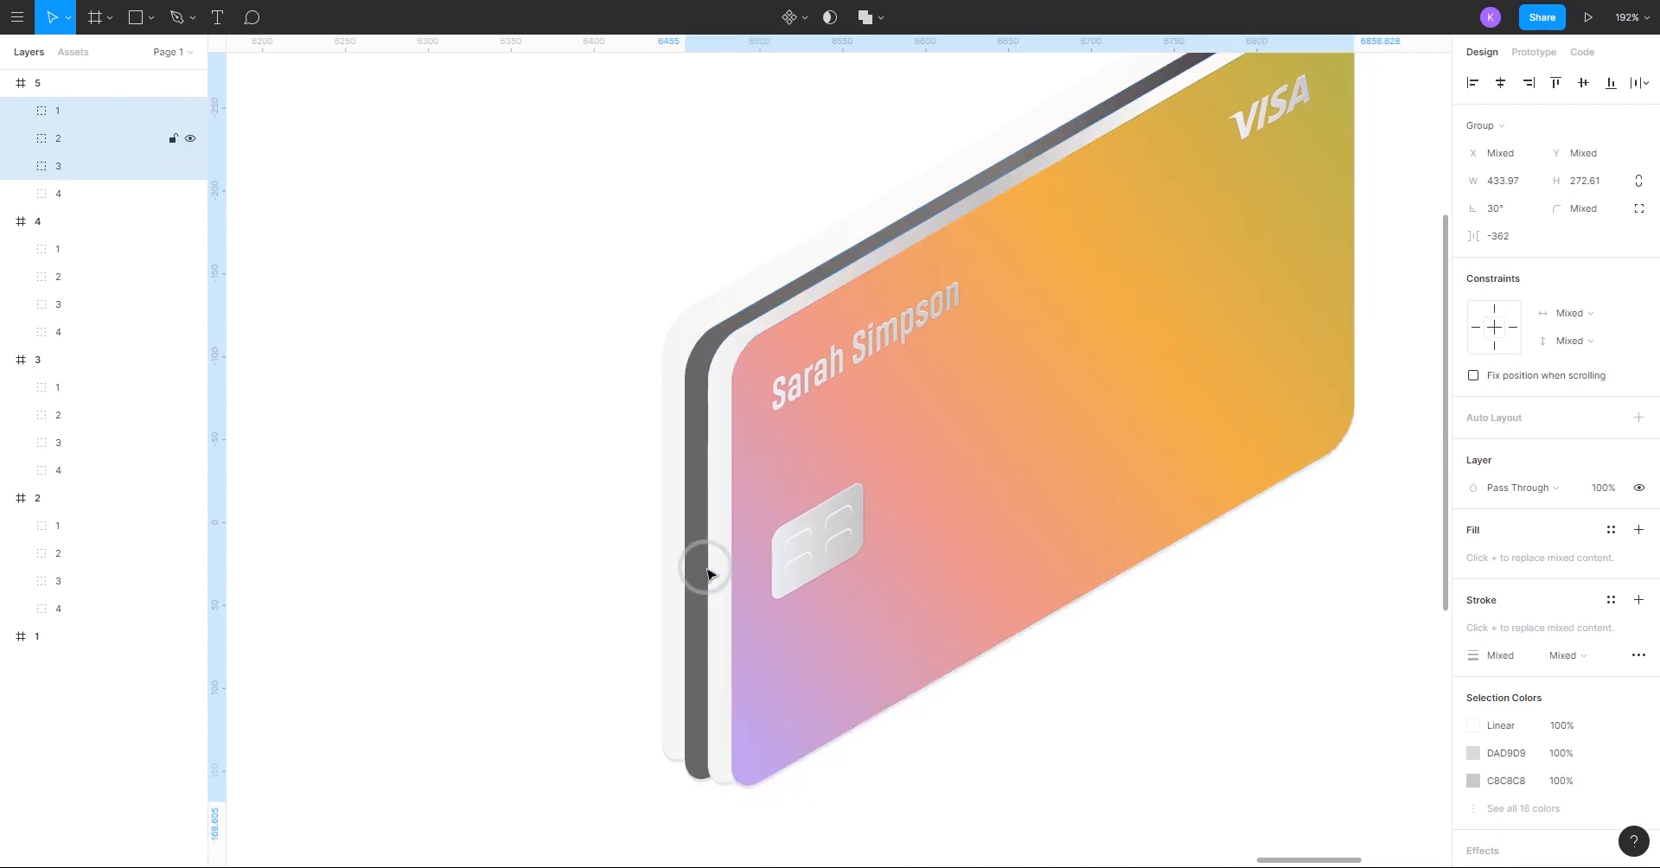
{"action": "key", "text": "shift+Up"}
{"action": "scroll", "coordinate": [708, 568], "scroll_direction": "down", "scroll_amount": 6}
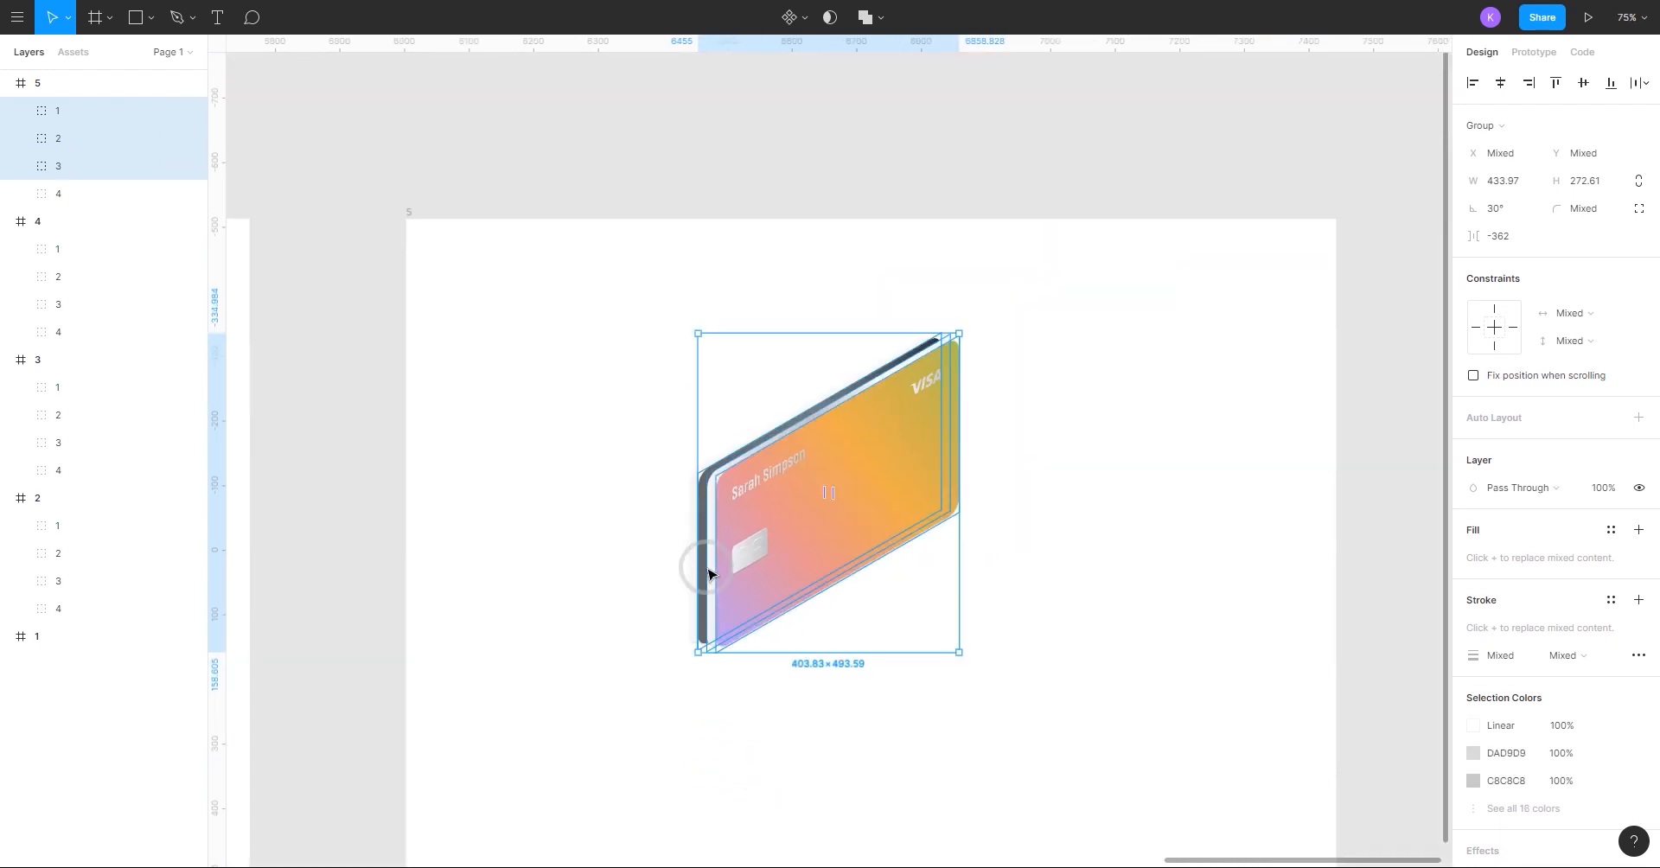
Move the tightened stack of four cards to the centre of frame 5 and deselect it.
{"action": "left_click", "coordinate": [991, 527]}
{"action": "left_click_drag", "start_coordinate": [981, 413], "coordinate": [727, 578]}
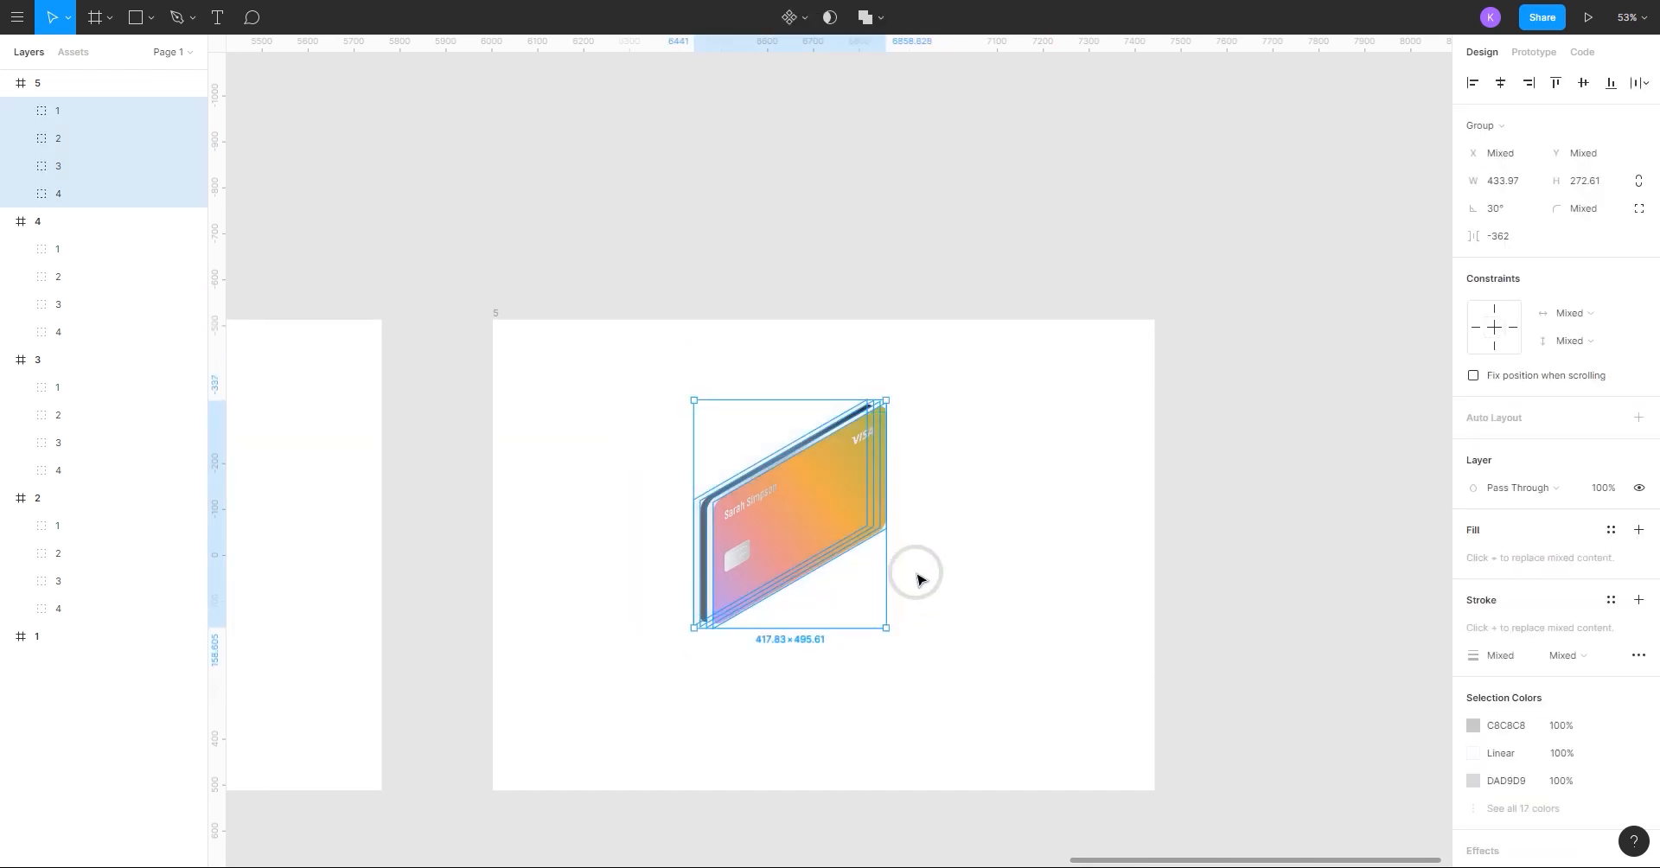
{"action": "left_click_drag", "start_coordinate": [916, 574], "coordinate": [914, 539]}
{"action": "left_click_drag", "start_coordinate": [811, 497], "coordinate": [862, 533]}
{"action": "left_click", "coordinate": [949, 674]}
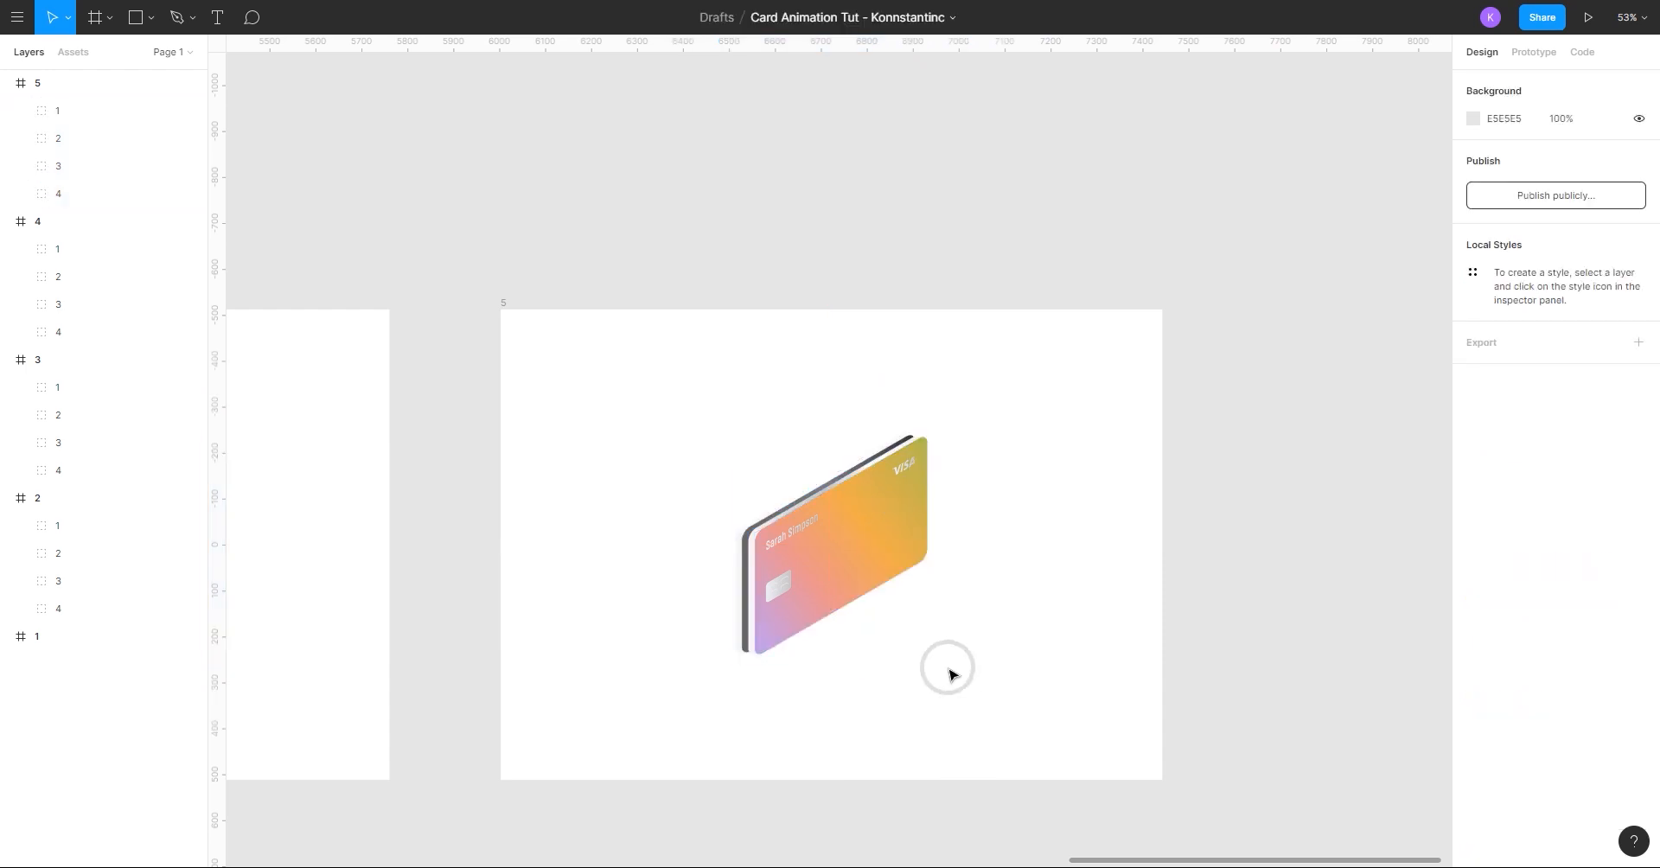
Switch to prototyping and connect frame 1 to frame 2 with a Navigate To interaction.
{"action": "scroll", "coordinate": [949, 674], "scroll_direction": "down", "scroll_amount": 2}
{"action": "scroll", "coordinate": [951, 630], "scroll_direction": "down", "scroll_amount": 7}
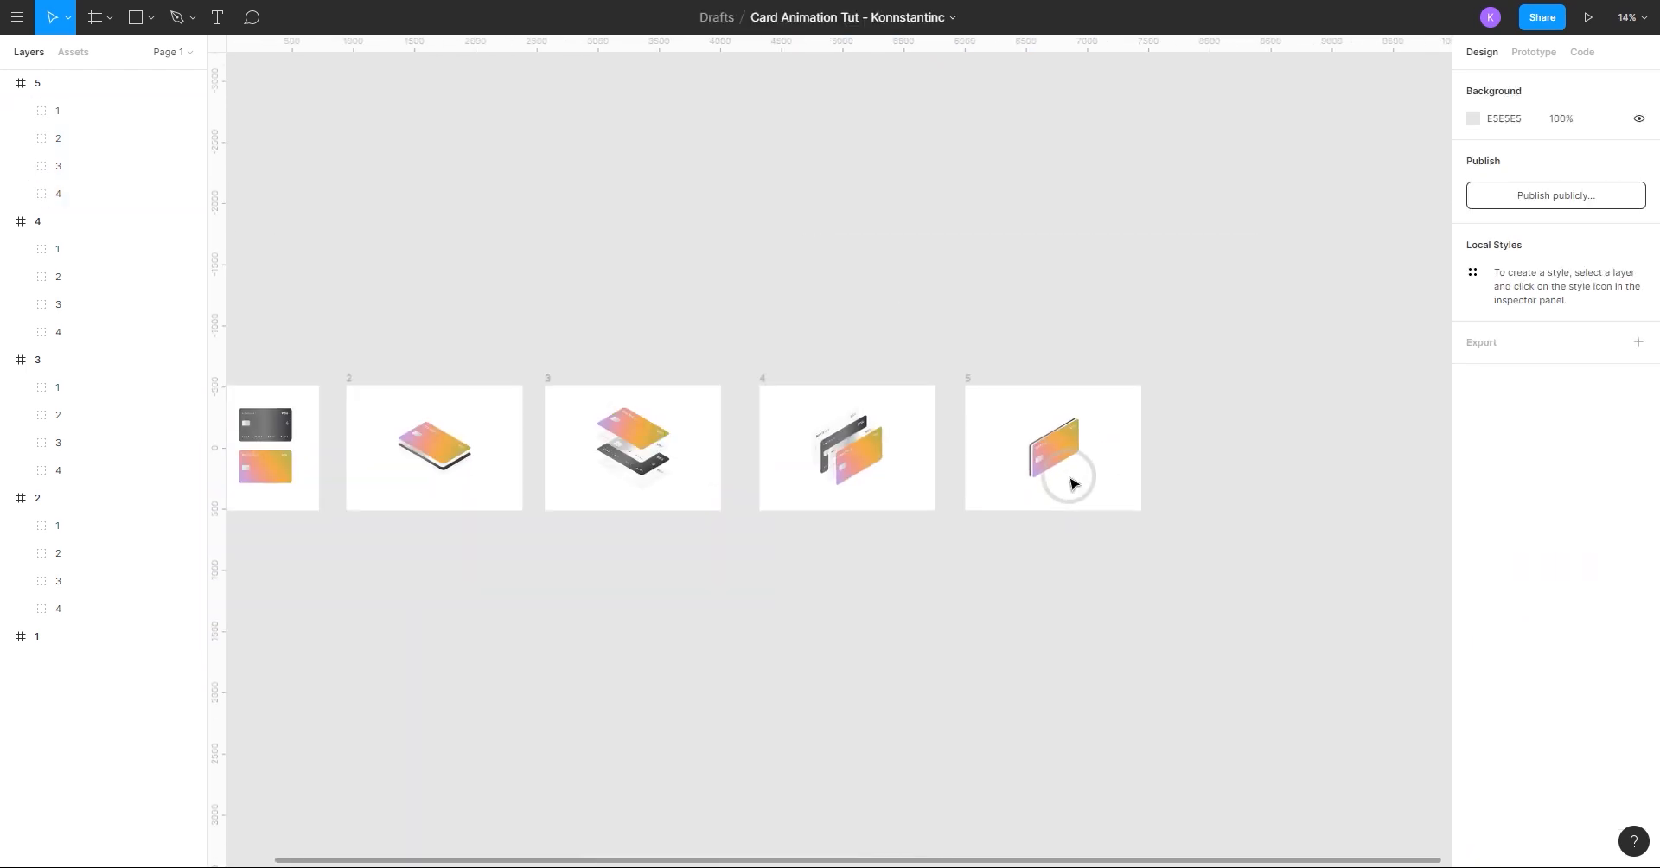
{"action": "scroll", "coordinate": [867, 649], "scroll_direction": "up", "scroll_amount": 1}
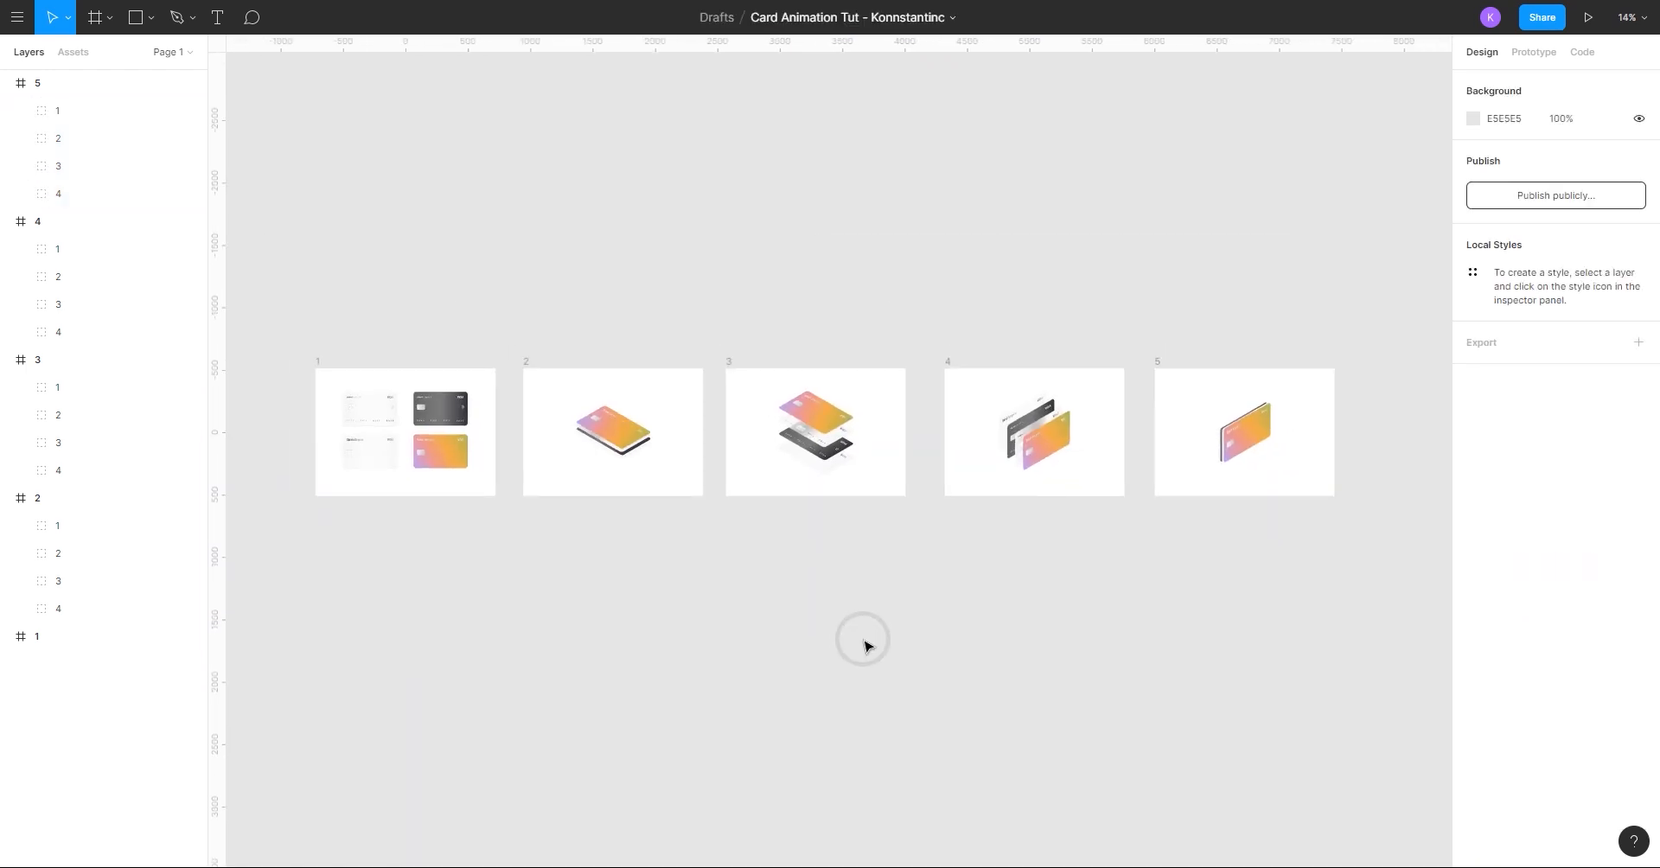
{"action": "mouse_move", "coordinate": [867, 646]}
{"action": "left_mouse_down"}
{"action": "mouse_move", "coordinate": [890, 630]}
{"action": "mouse_move", "coordinate": [893, 663]}
{"action": "left_mouse_up"}
{"action": "scroll", "coordinate": [738, 665], "scroll_direction": "up", "scroll_amount": 3}
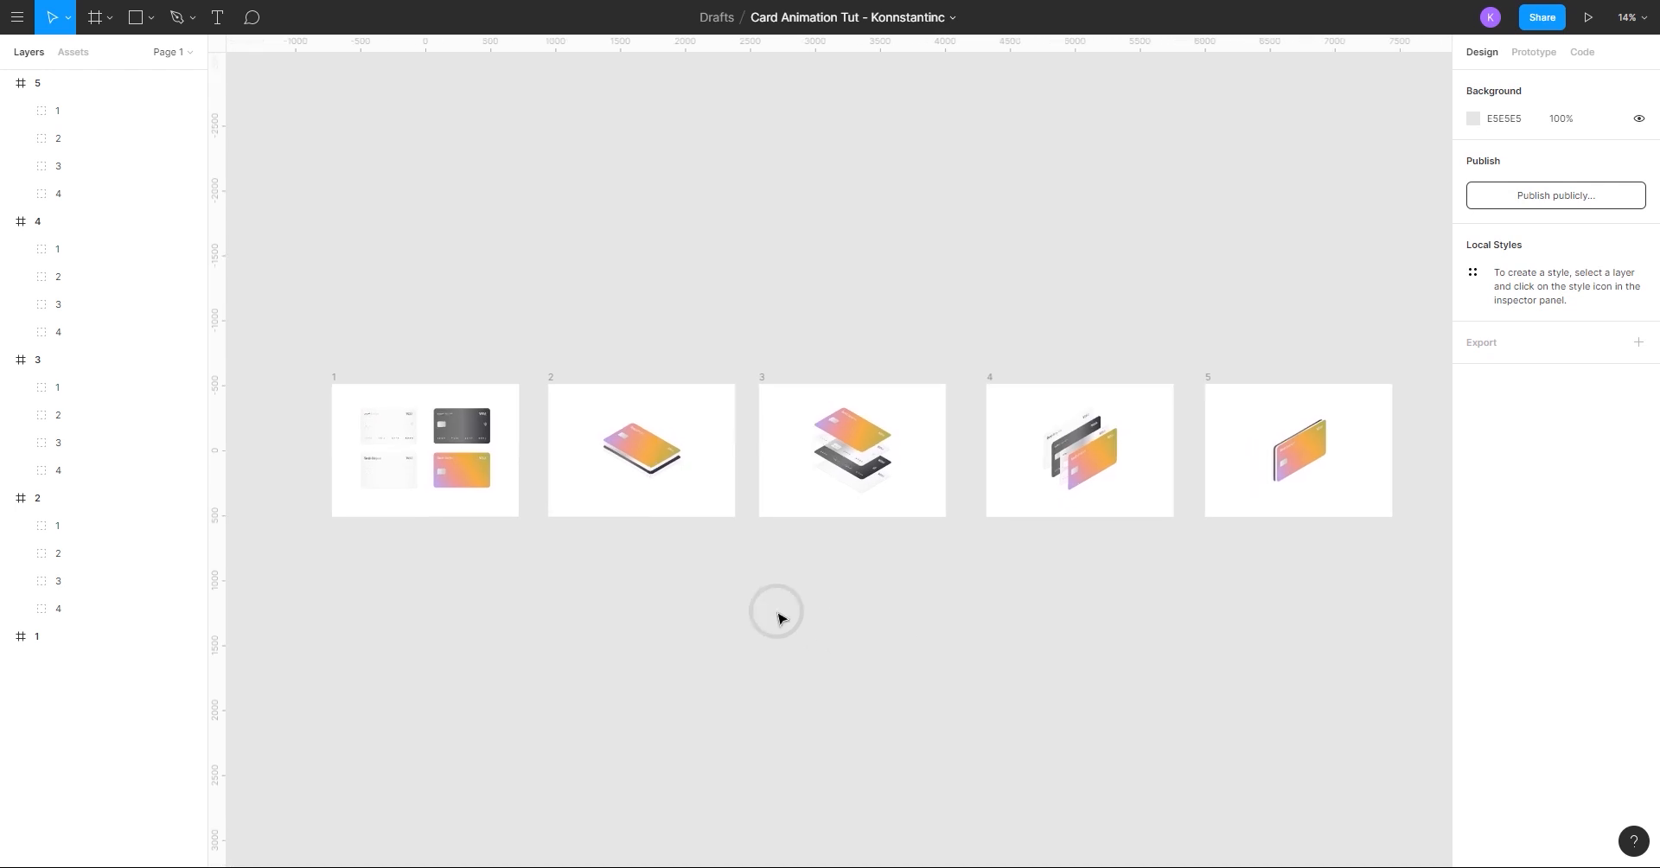
{"action": "left_click_drag", "start_coordinate": [738, 665], "coordinate": [882, 692]}
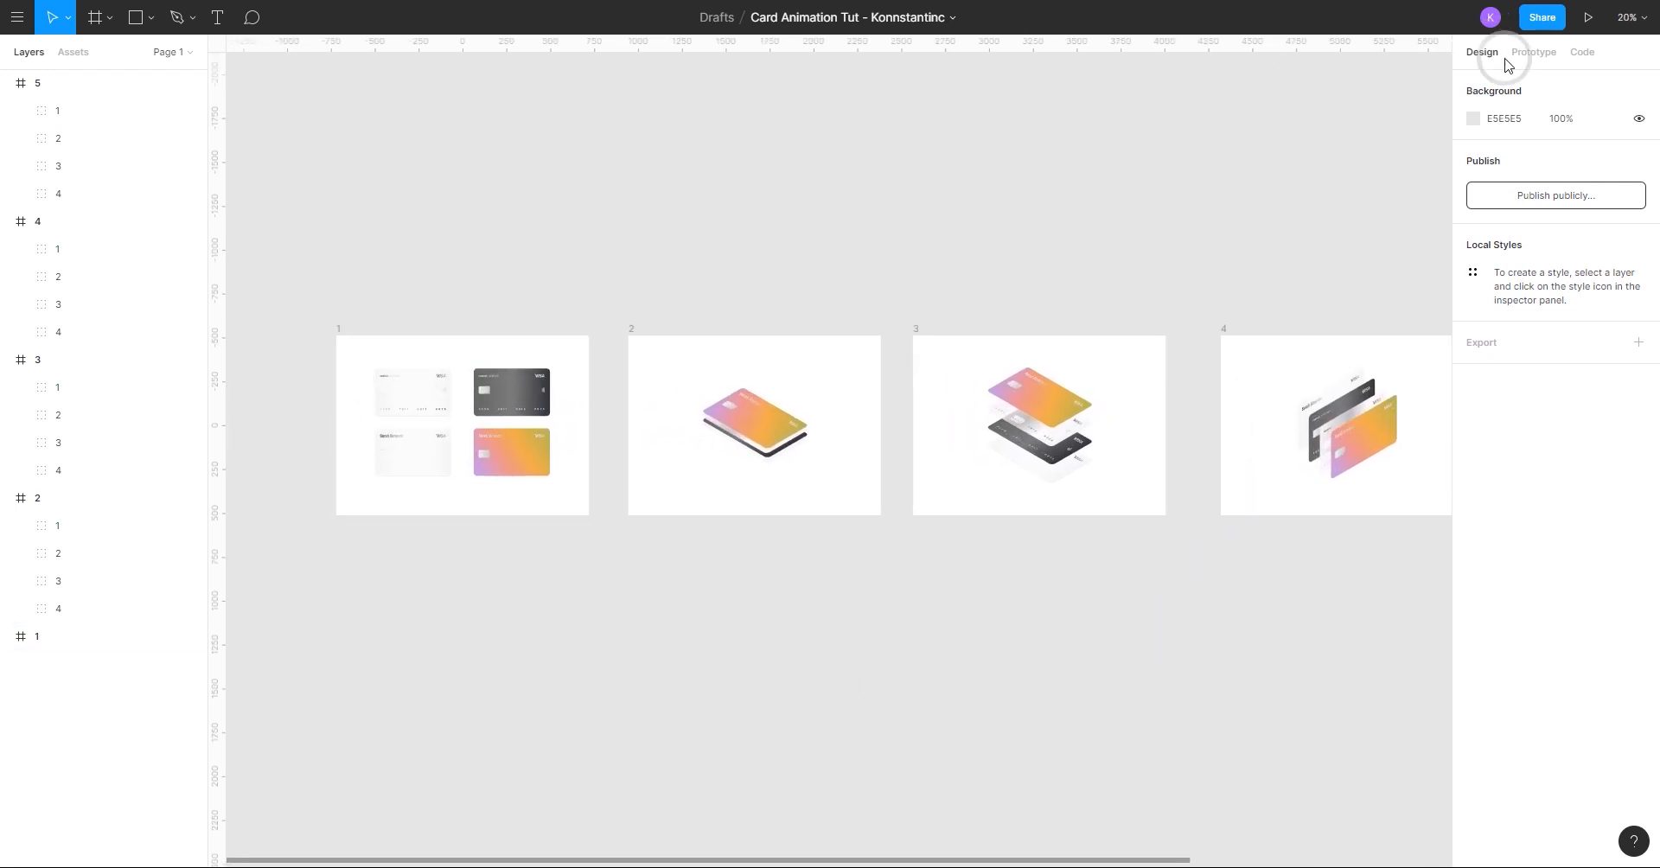
{"action": "left_click", "coordinate": [1531, 54]}
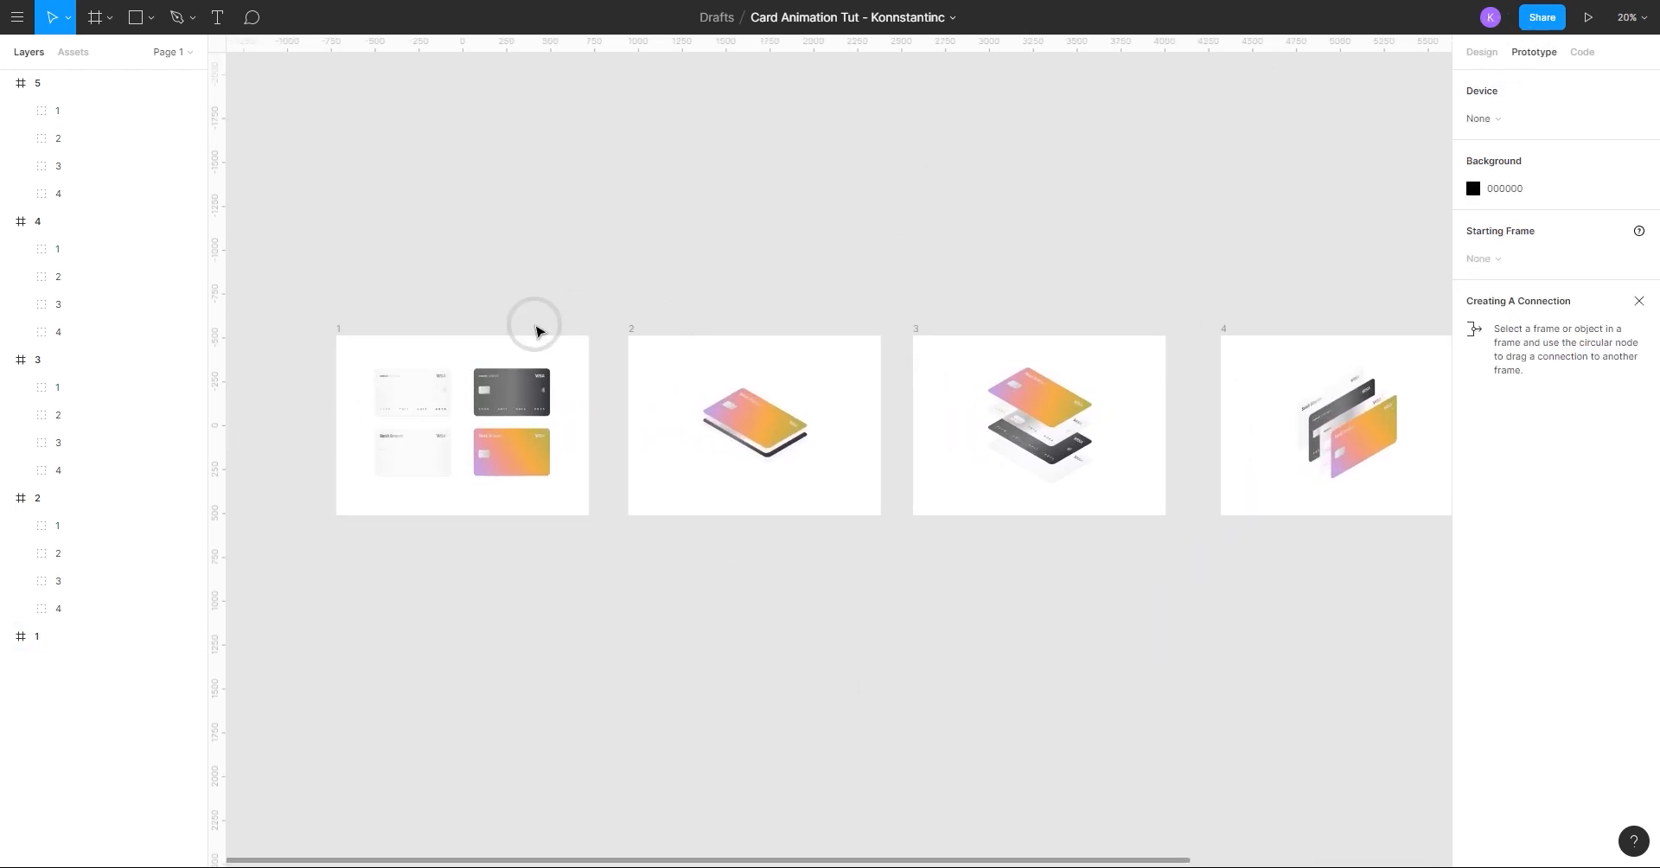
{"action": "scroll", "coordinate": [536, 326], "scroll_direction": "up", "scroll_amount": 1}
{"action": "left_click_drag", "start_coordinate": [545, 243], "coordinate": [456, 283]}
{"action": "left_click_drag", "start_coordinate": [394, 326], "coordinate": [524, 249]}
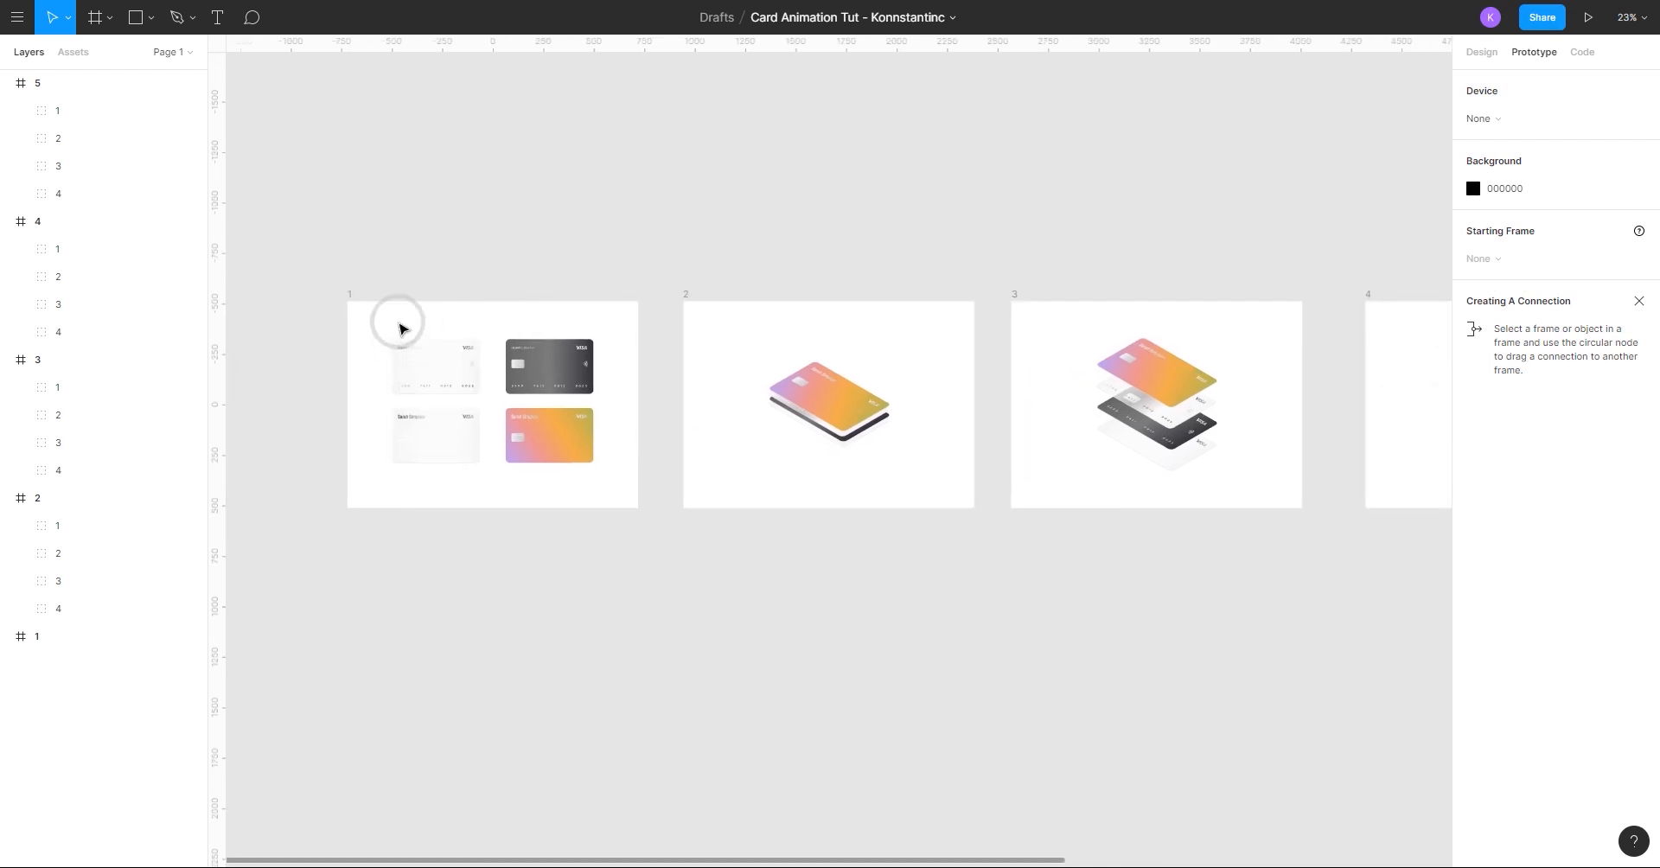
{"action": "left_click", "coordinate": [352, 296]}
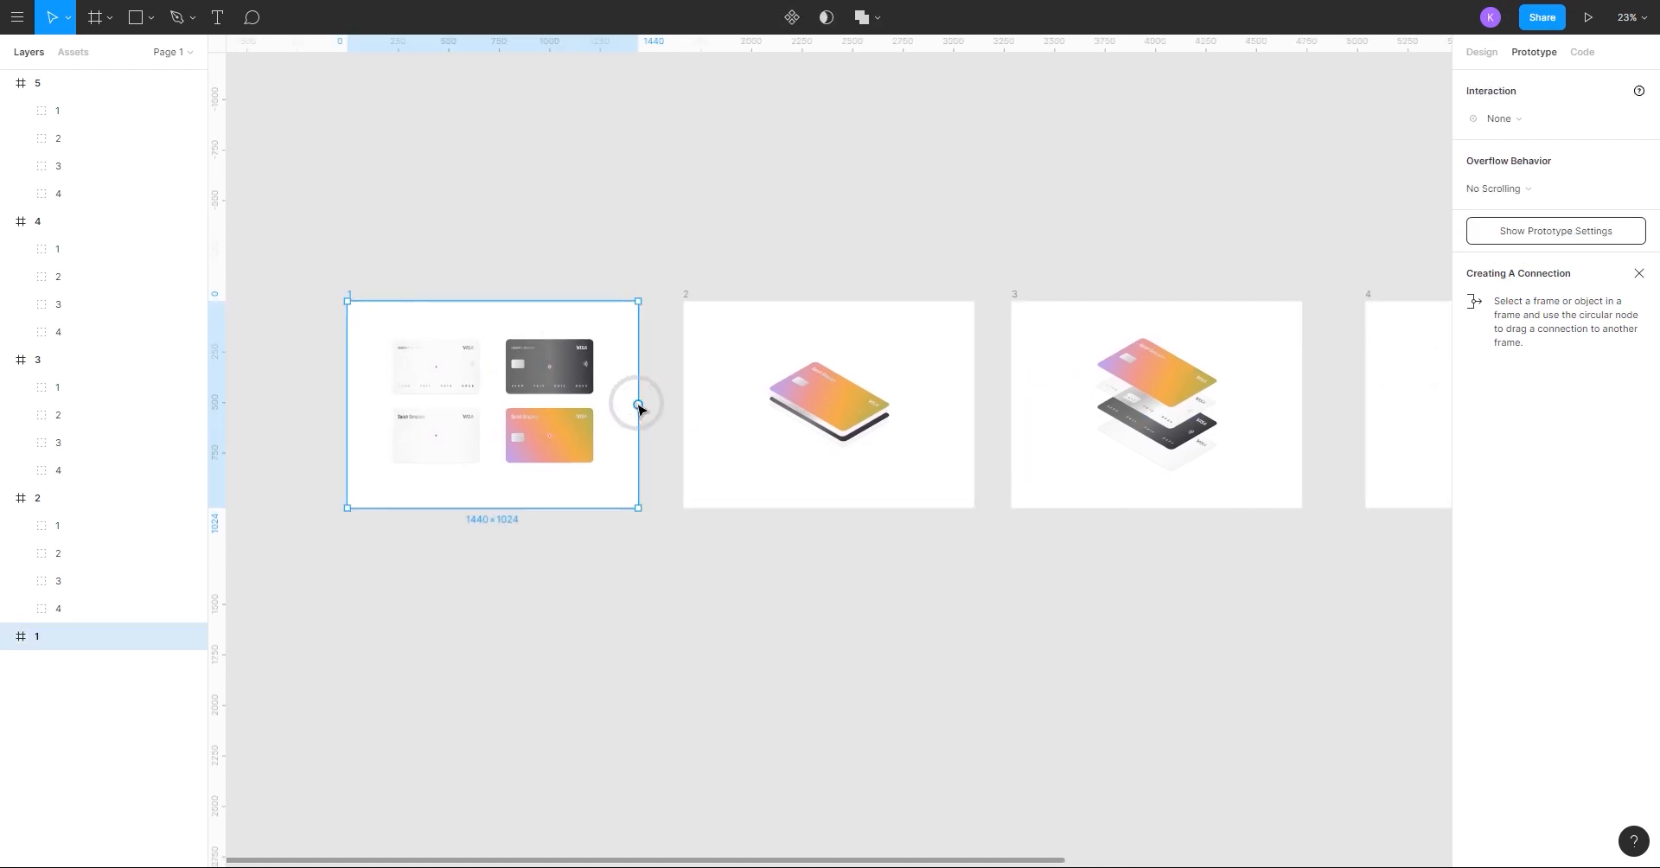
{"action": "left_click_drag", "start_coordinate": [639, 405], "coordinate": [666, 417]}
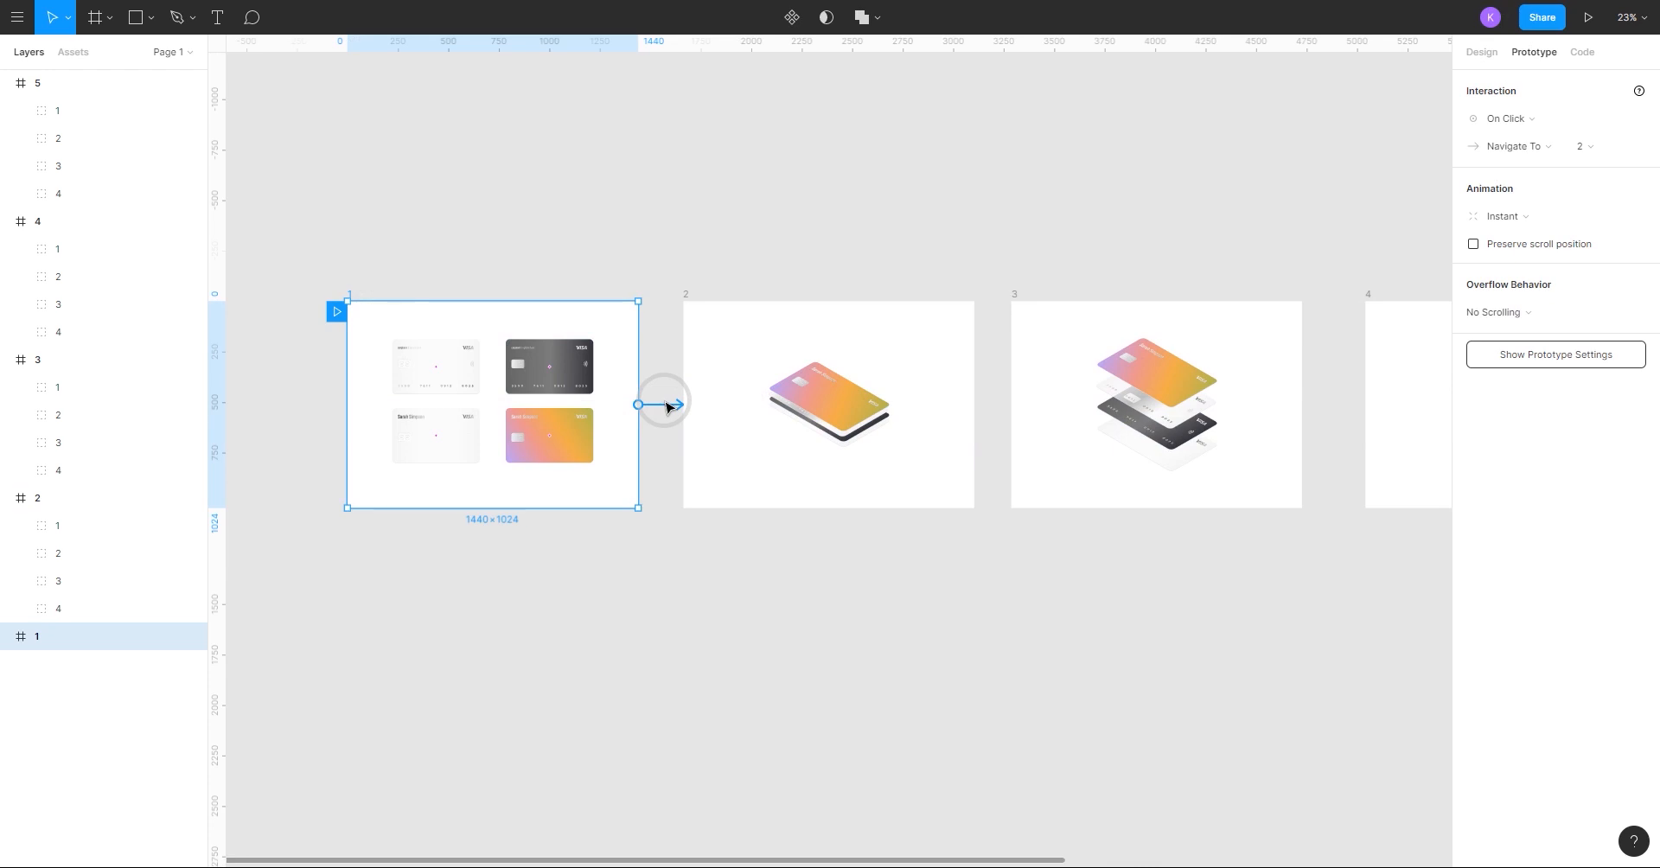
Set frame 1's link to trigger After Delay at 1000 ms and use Smart Animate with Ease In And Out over 500 ms.
{"action": "left_click", "coordinate": [1531, 121]}
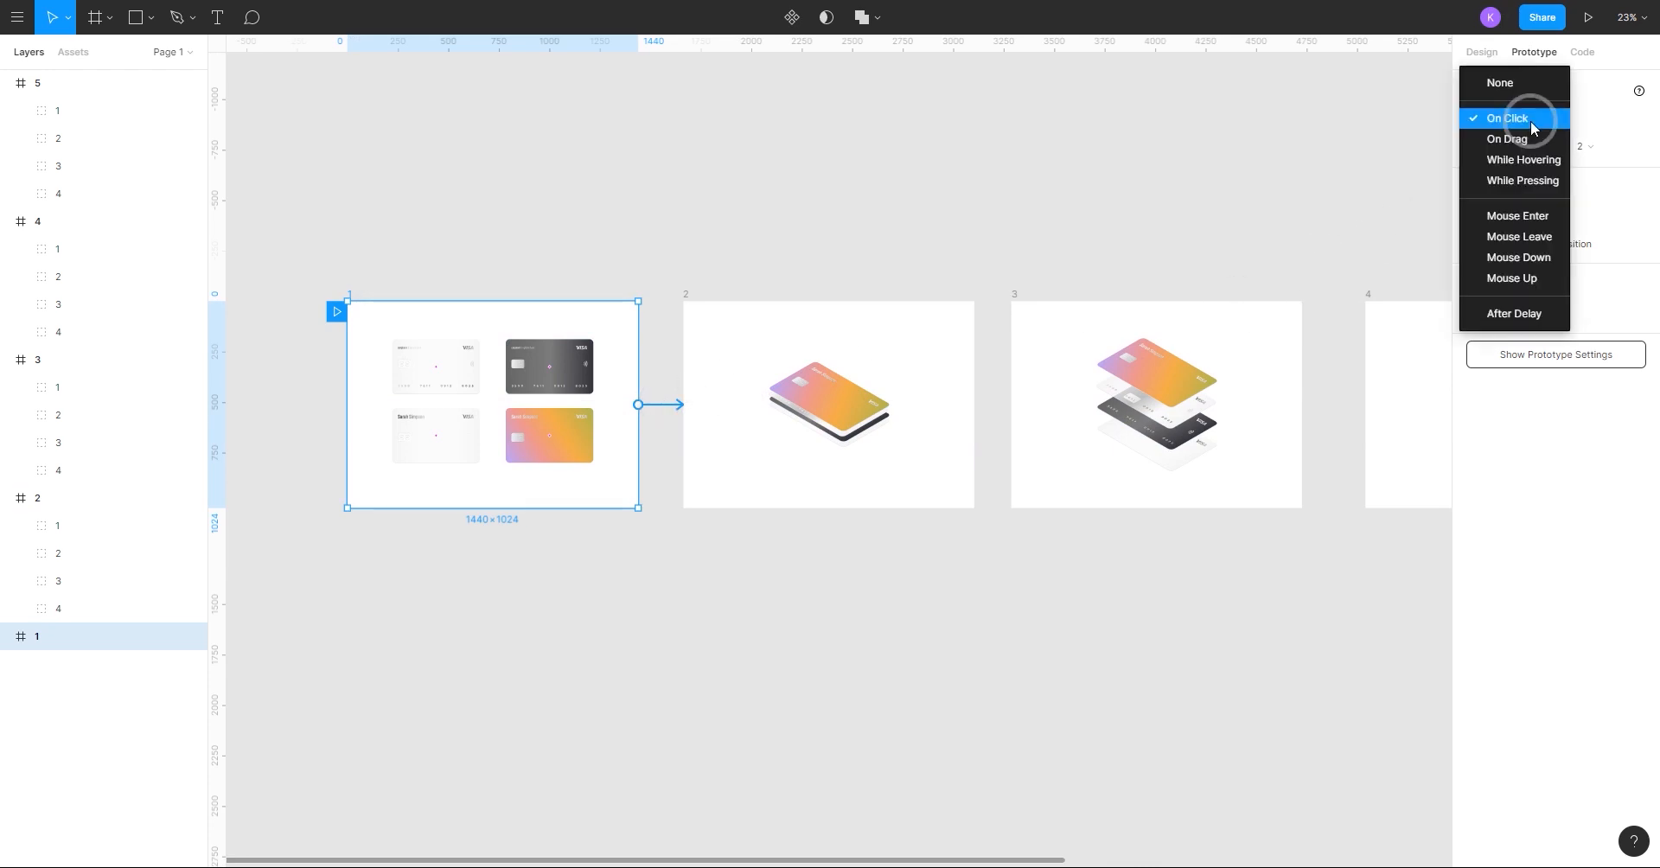
{"action": "left_click", "coordinate": [1513, 314]}
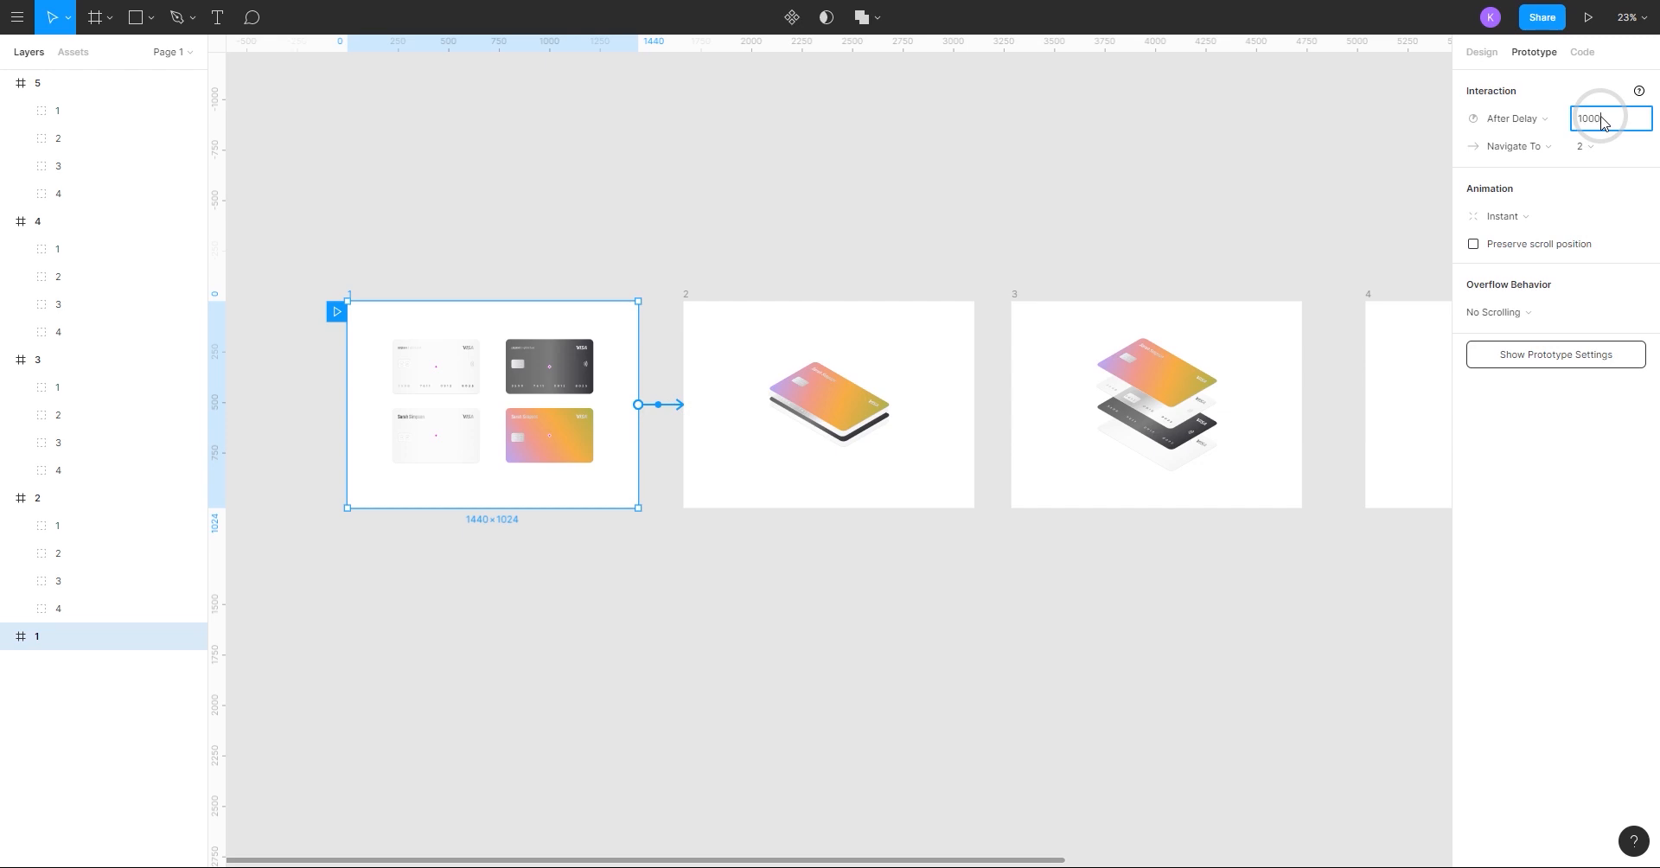
{"action": "left_click", "coordinate": [1523, 218]}
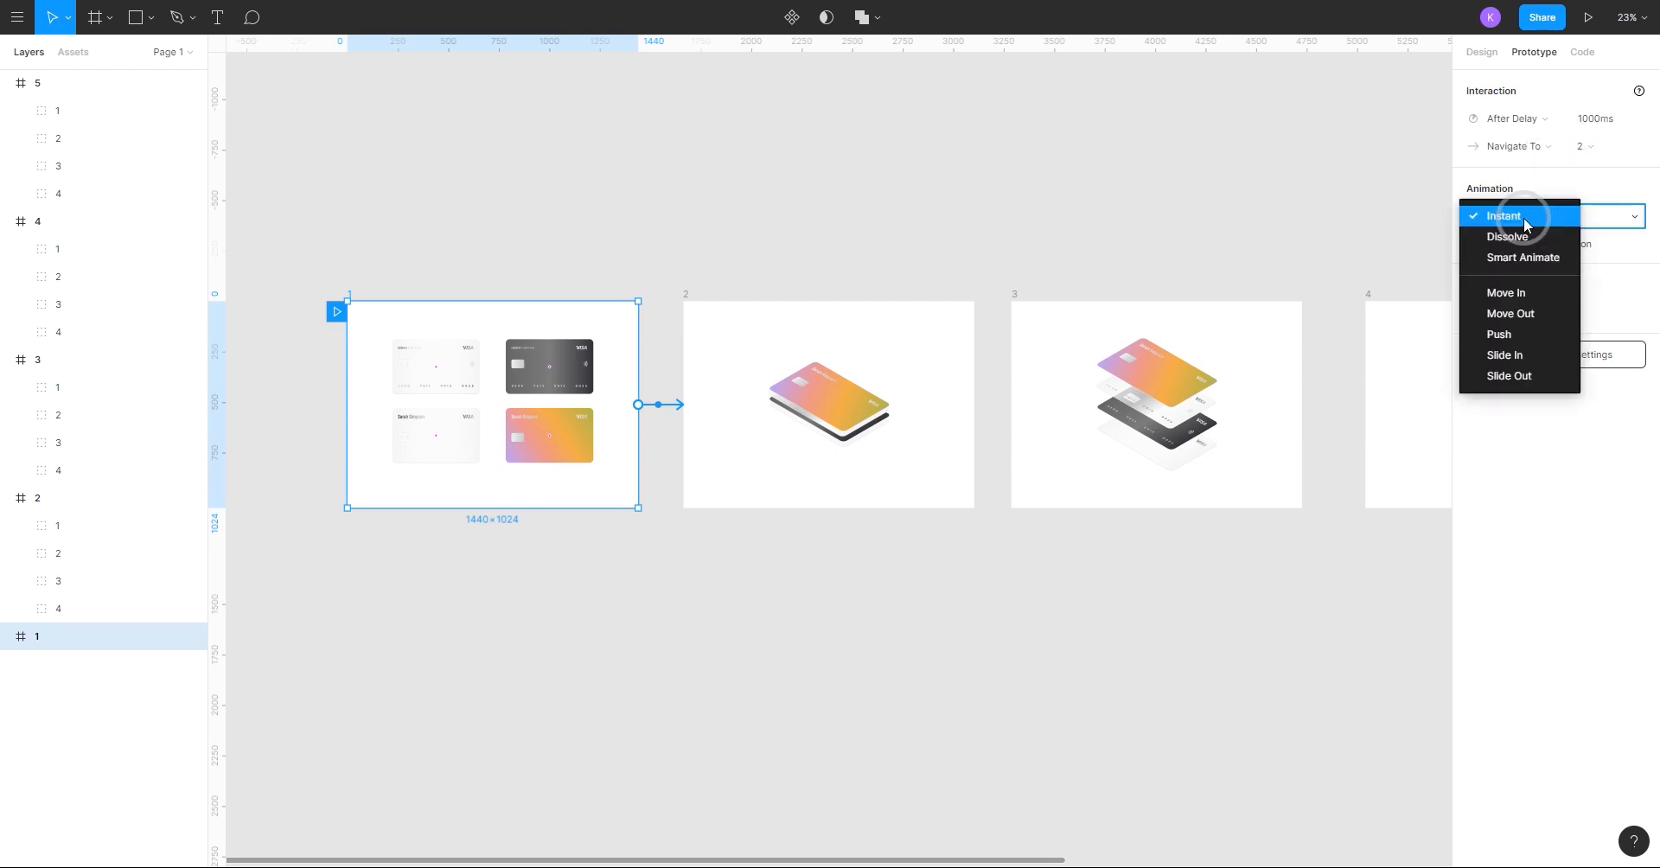
{"action": "left_click", "coordinate": [1519, 258]}
{"action": "left_click", "coordinate": [1520, 247]}
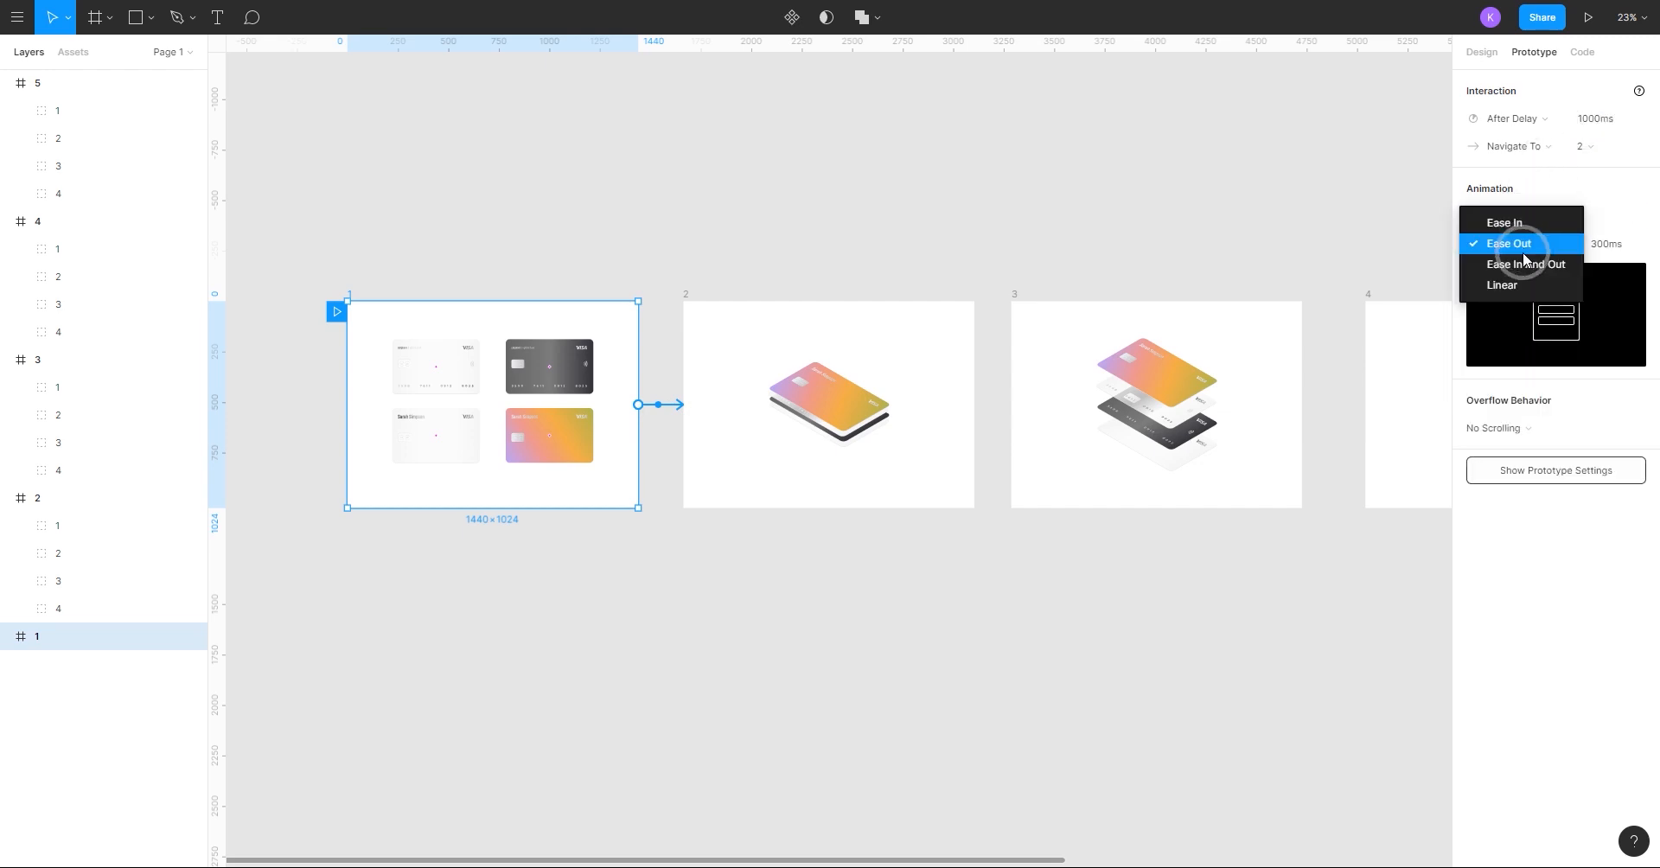
{"action": "left_click", "coordinate": [1522, 249]}
{"action": "left_click", "coordinate": [1617, 244]}
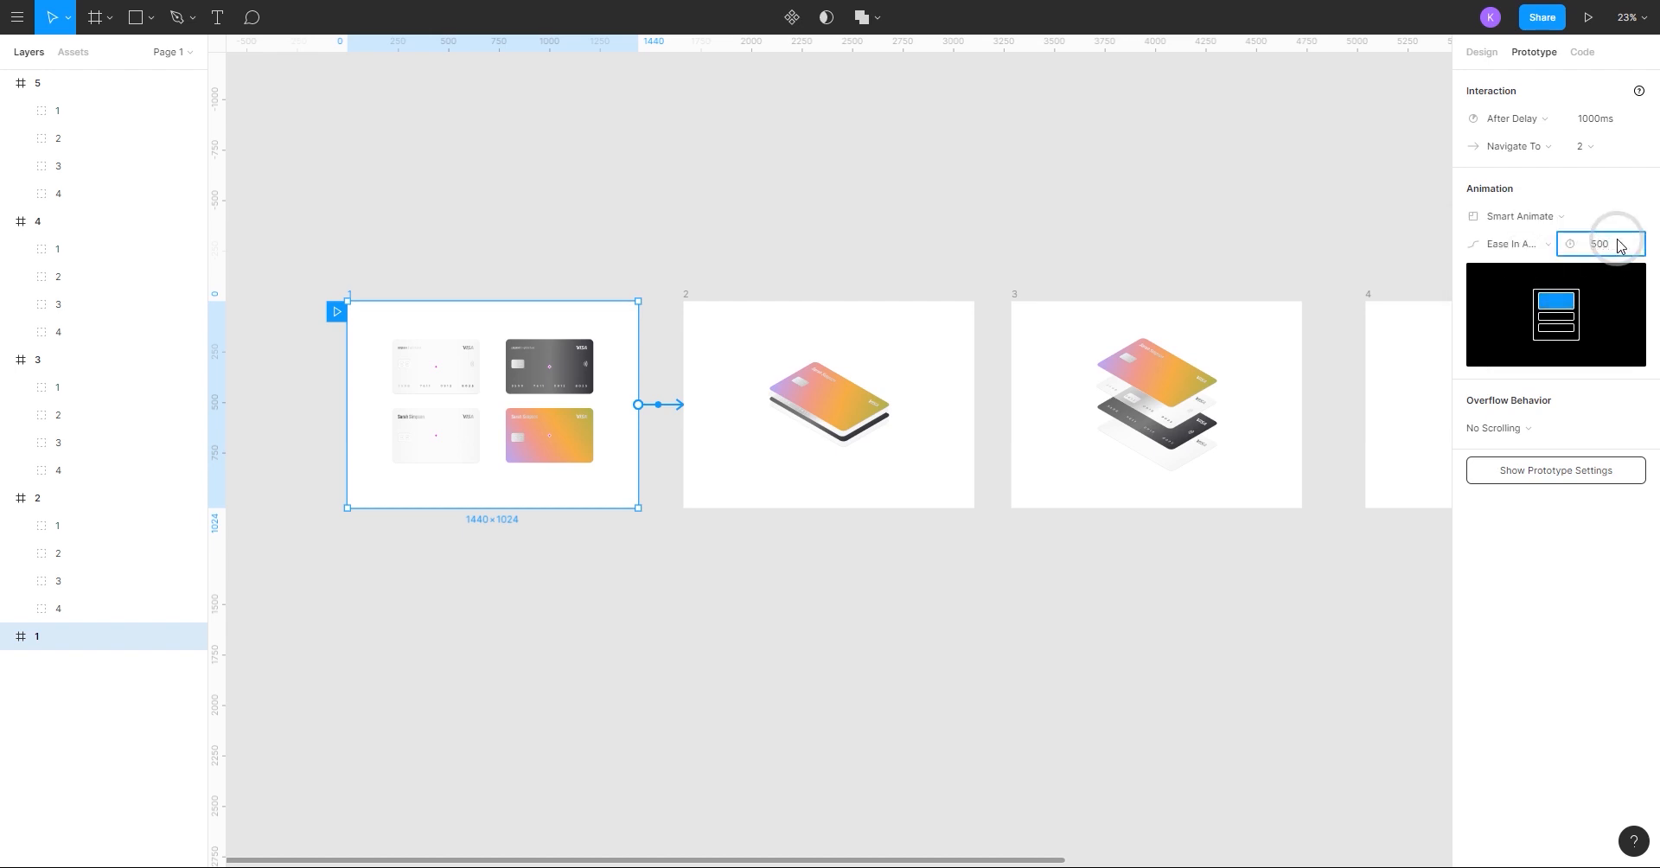
{"action": "key", "text": "Return"}
Connect frame 2 to frame 3 with a Navigate To interaction triggered After Delay at 1000 ms.
{"action": "scroll", "coordinate": [660, 189], "scroll_direction": "right", "scroll_amount": 5}
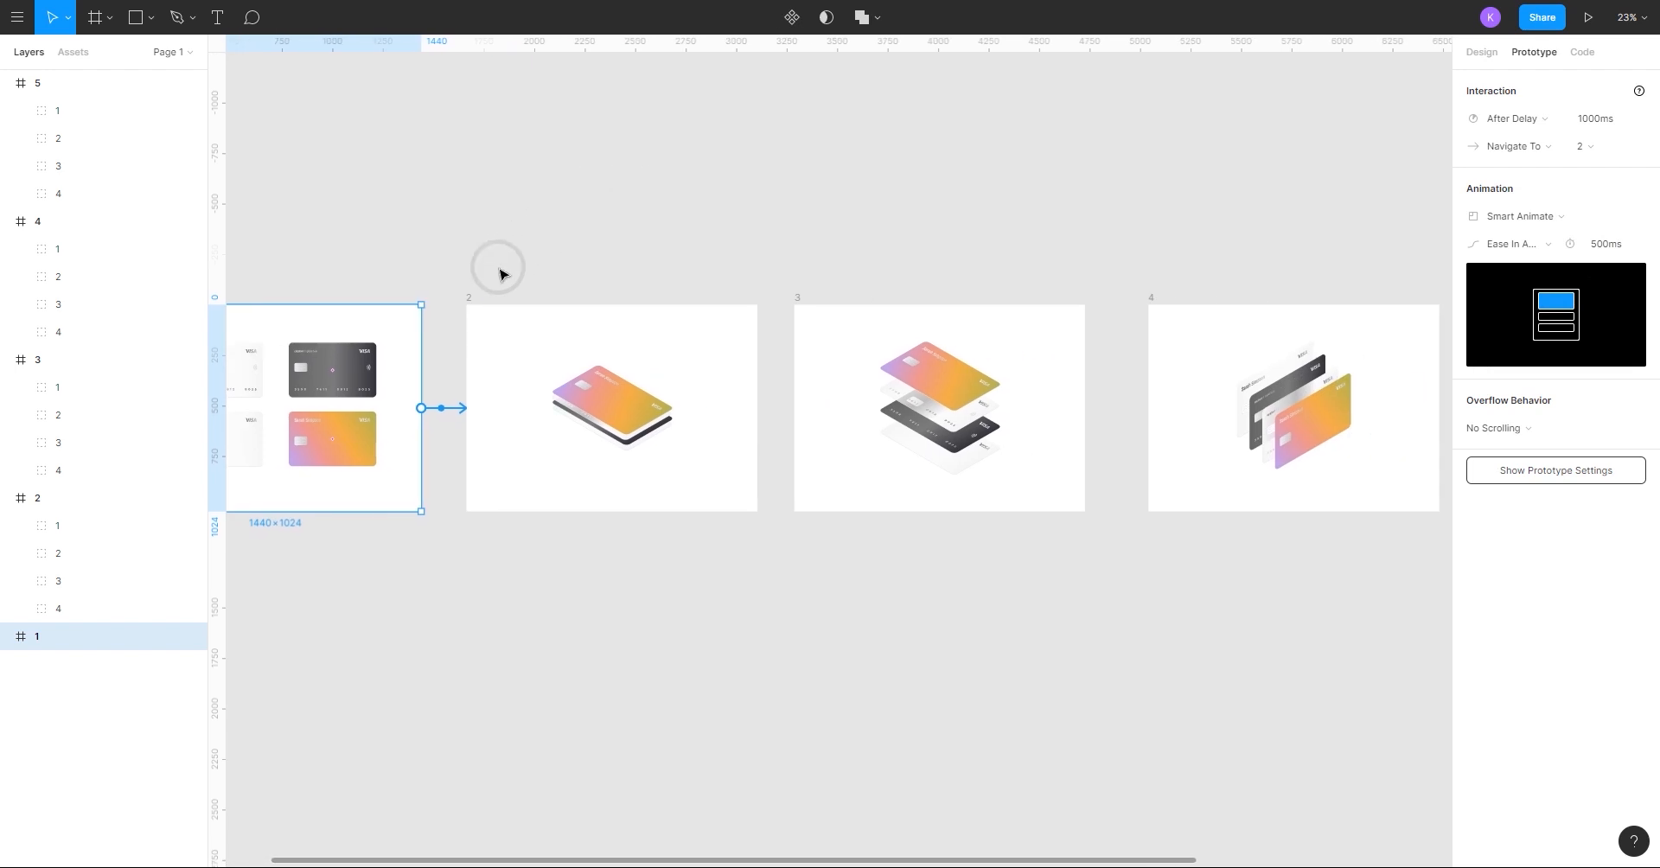
{"action": "left_click", "coordinate": [471, 297]}
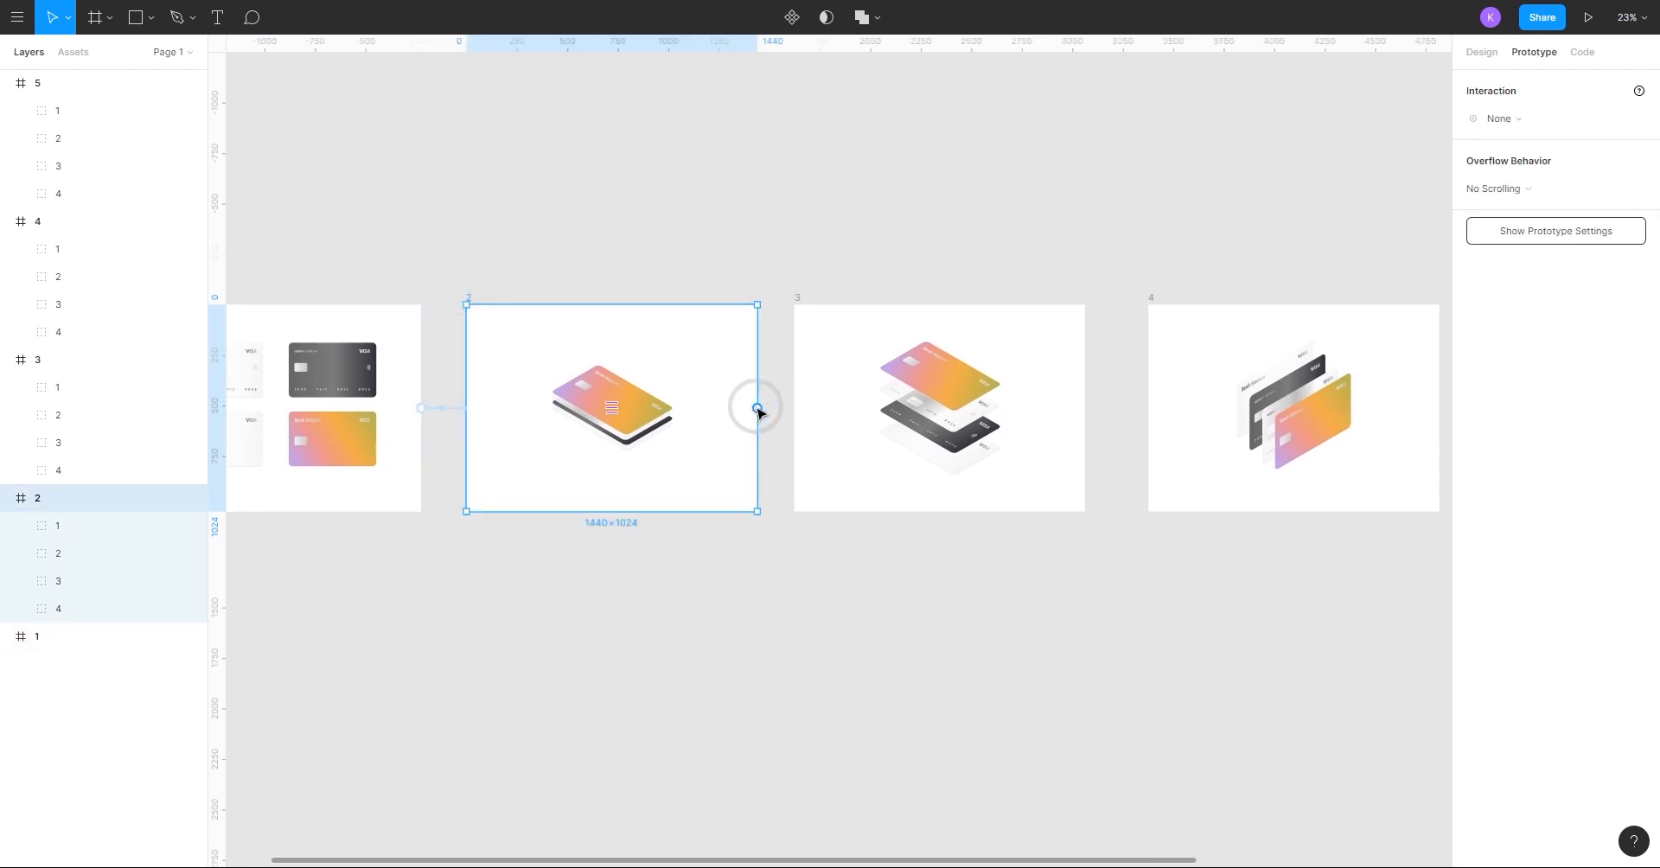
{"action": "left_click_drag", "start_coordinate": [758, 407], "coordinate": [799, 409]}
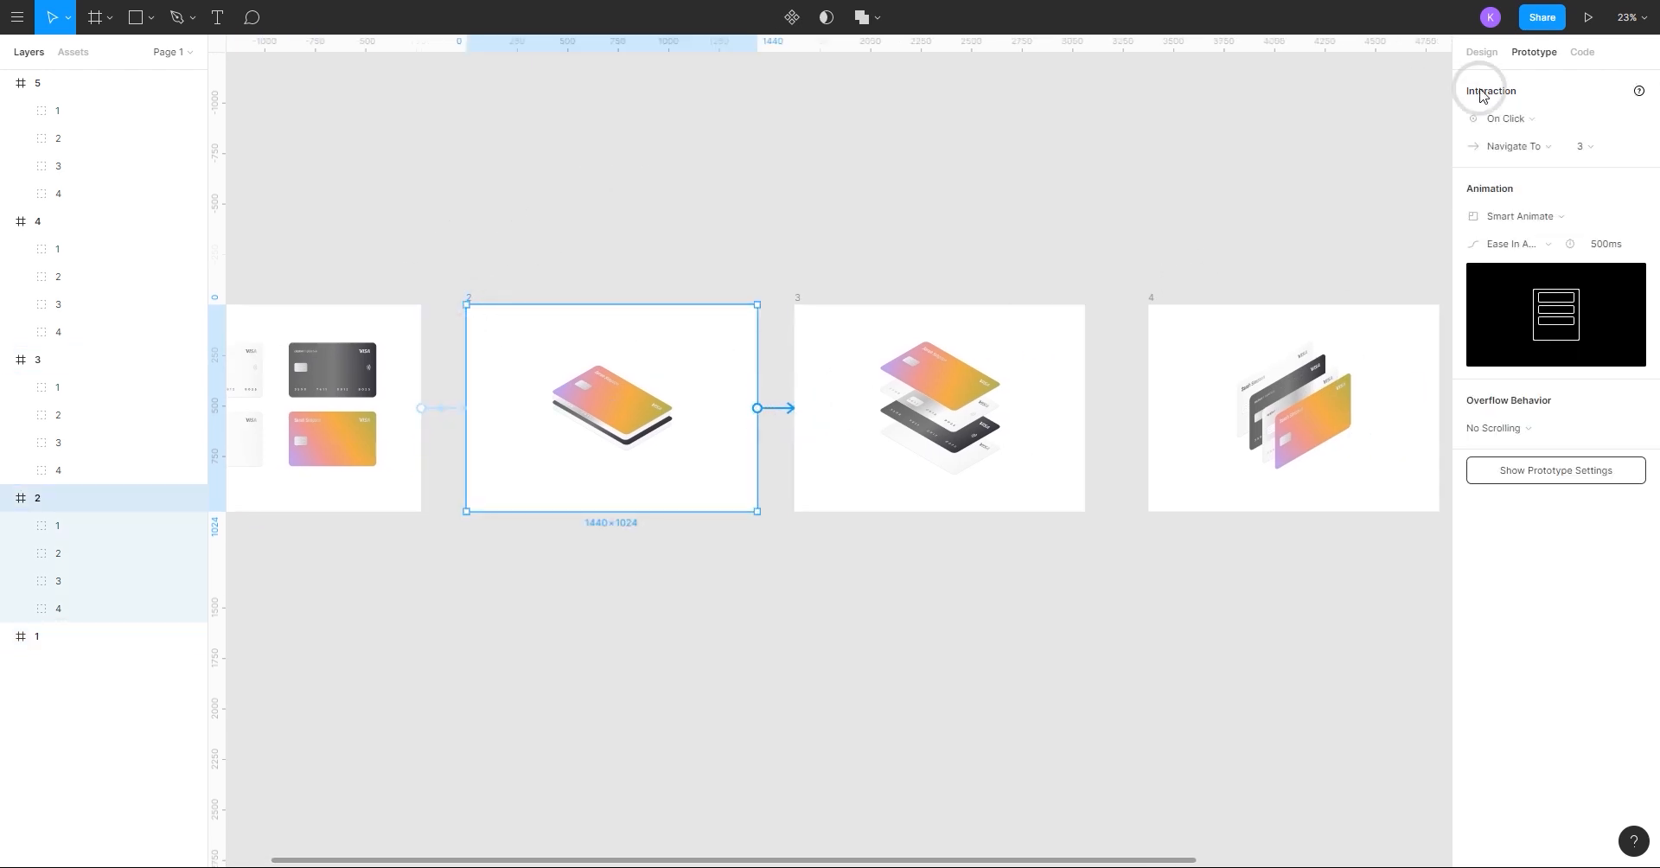
{"action": "left_click", "coordinate": [1507, 117]}
{"action": "left_click", "coordinate": [1534, 311]}
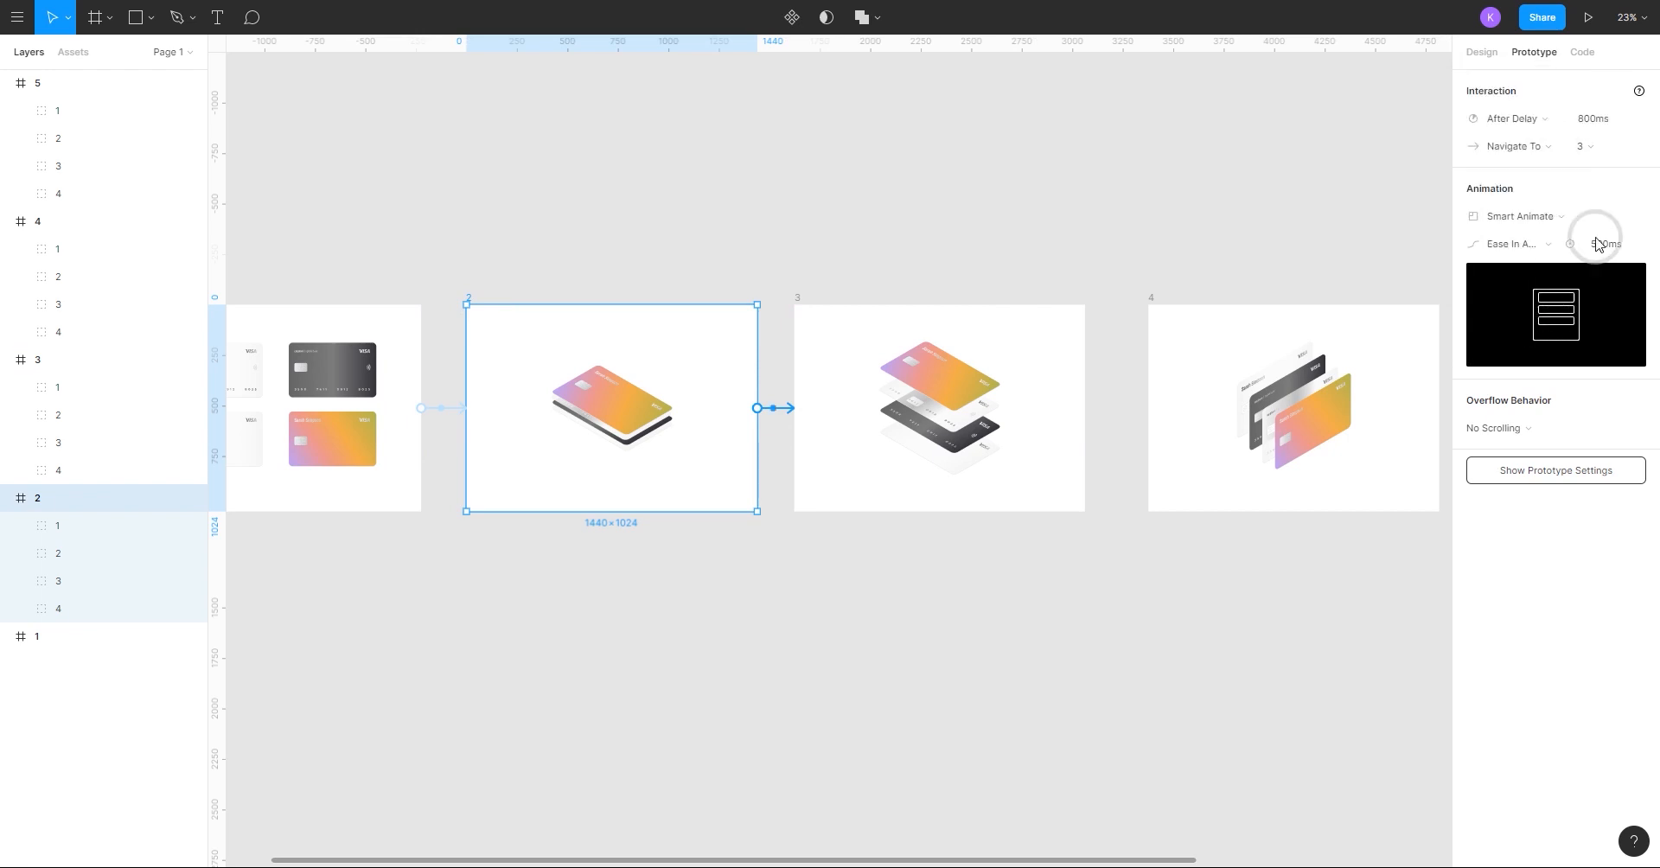
{"action": "left_click", "coordinate": [1611, 120]}
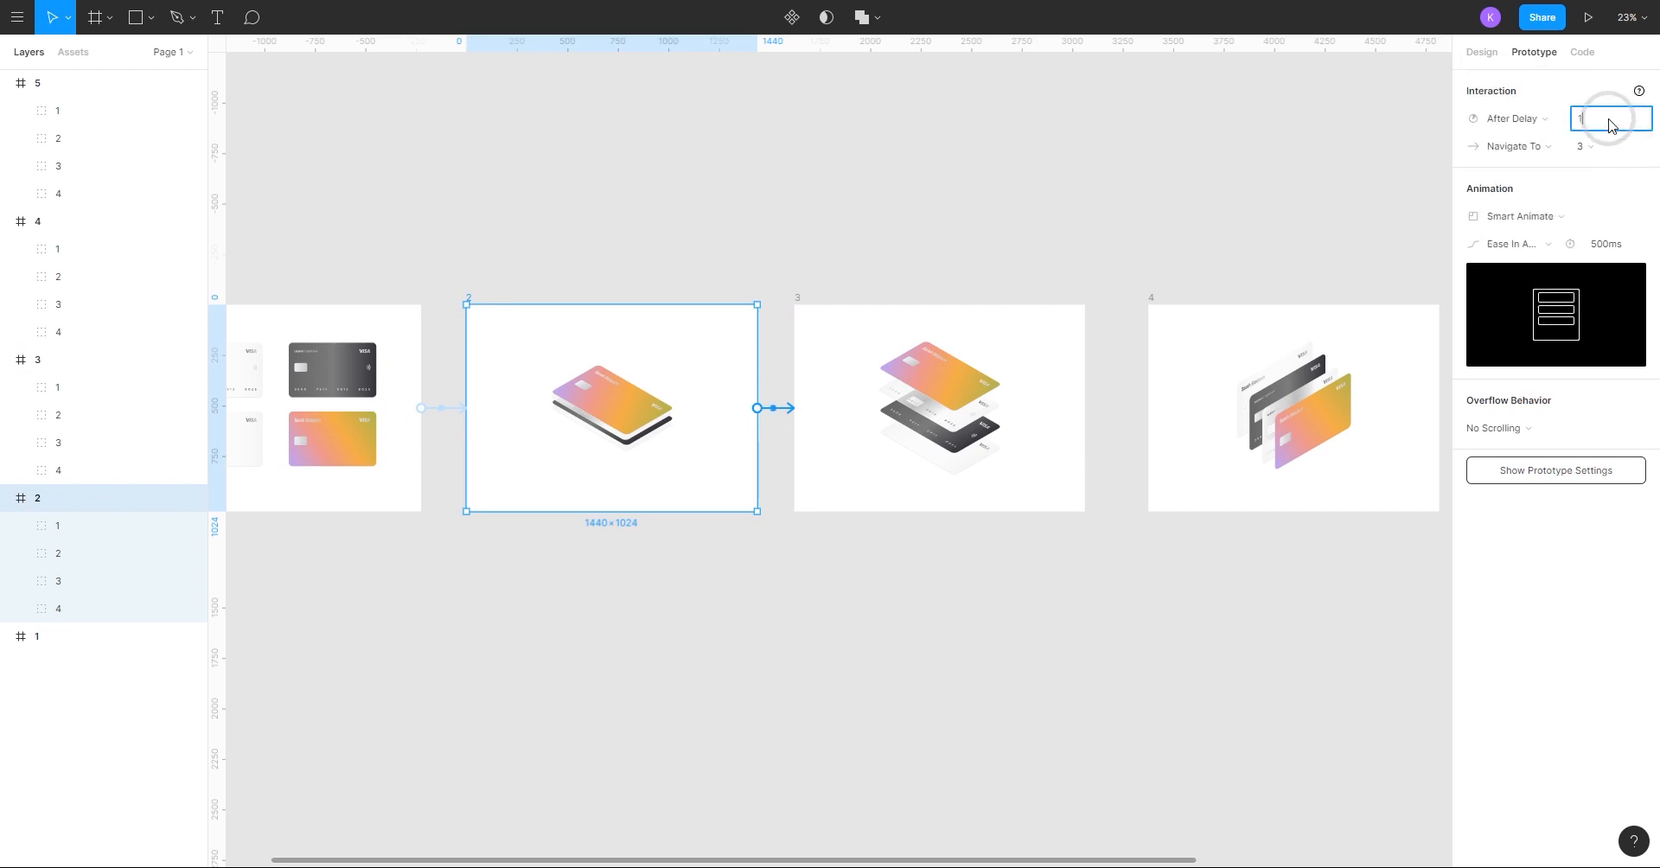
{"action": "left_click", "coordinate": [1592, 144]}
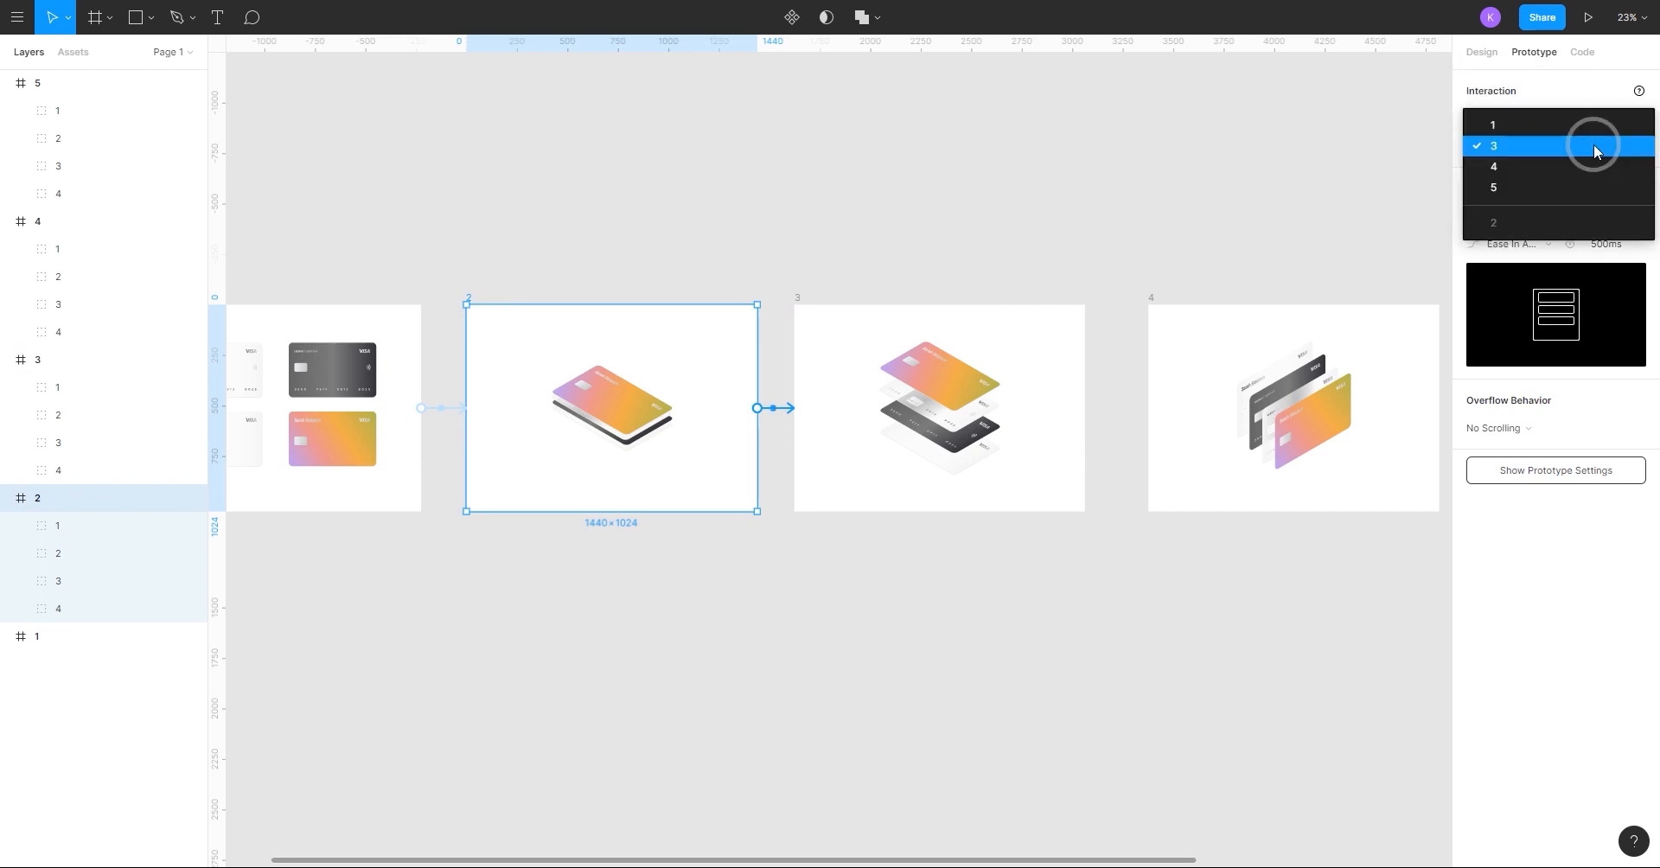
{"action": "left_click", "coordinate": [1338, 93]}
{"action": "left_click", "coordinate": [776, 414]}
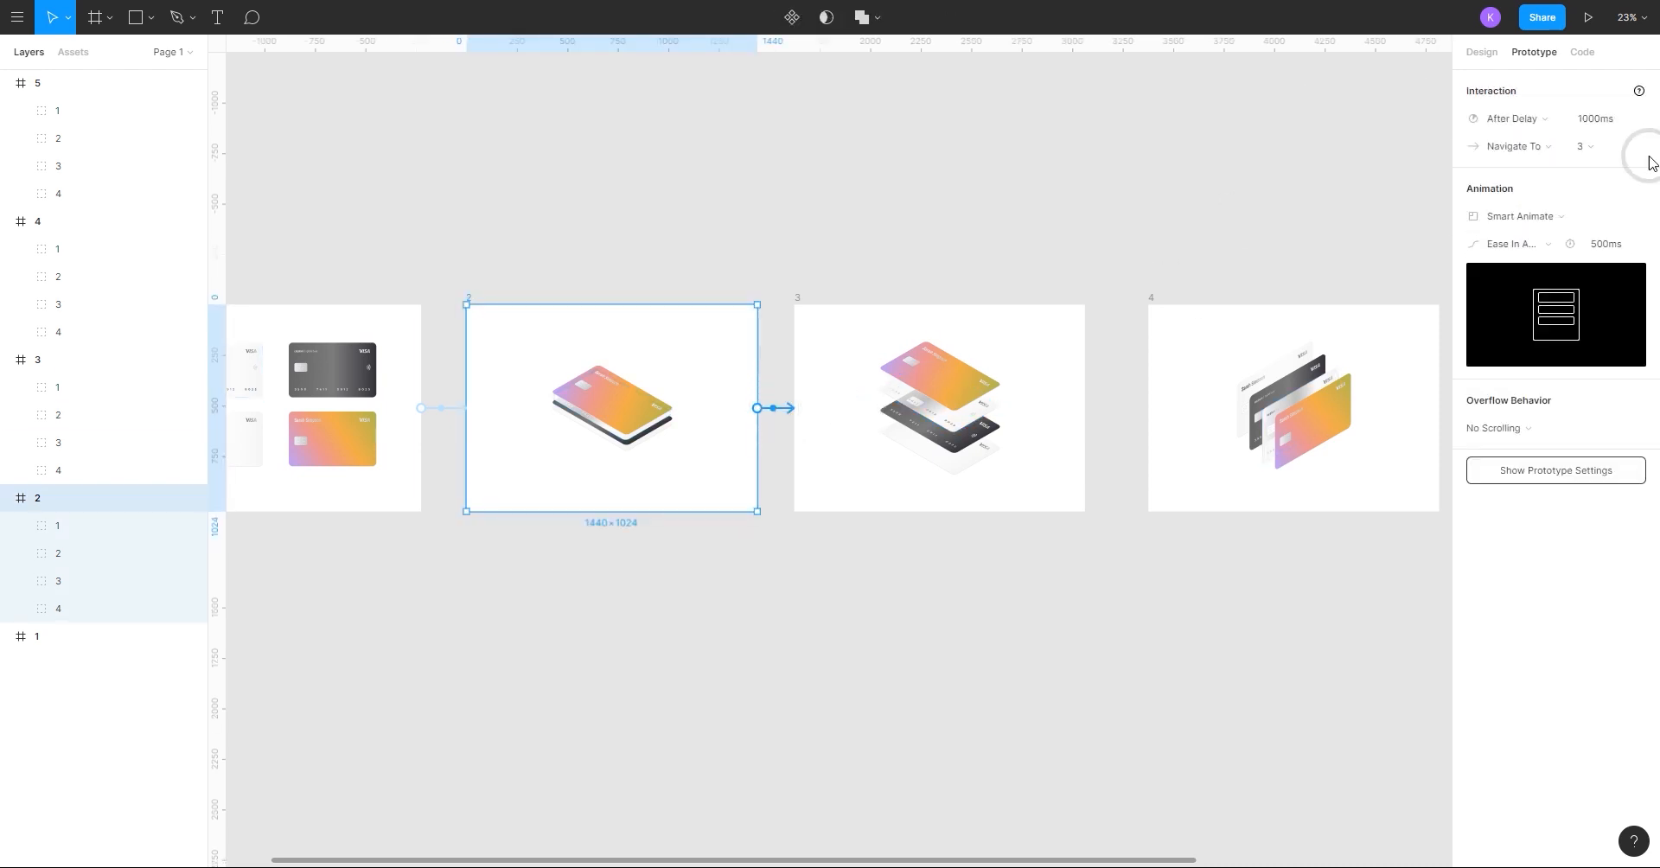
Keep Smart Animate on frame 2's link, set its duration to 800 ms, and deselect the frame.
{"action": "left_click", "coordinate": [1524, 217]}
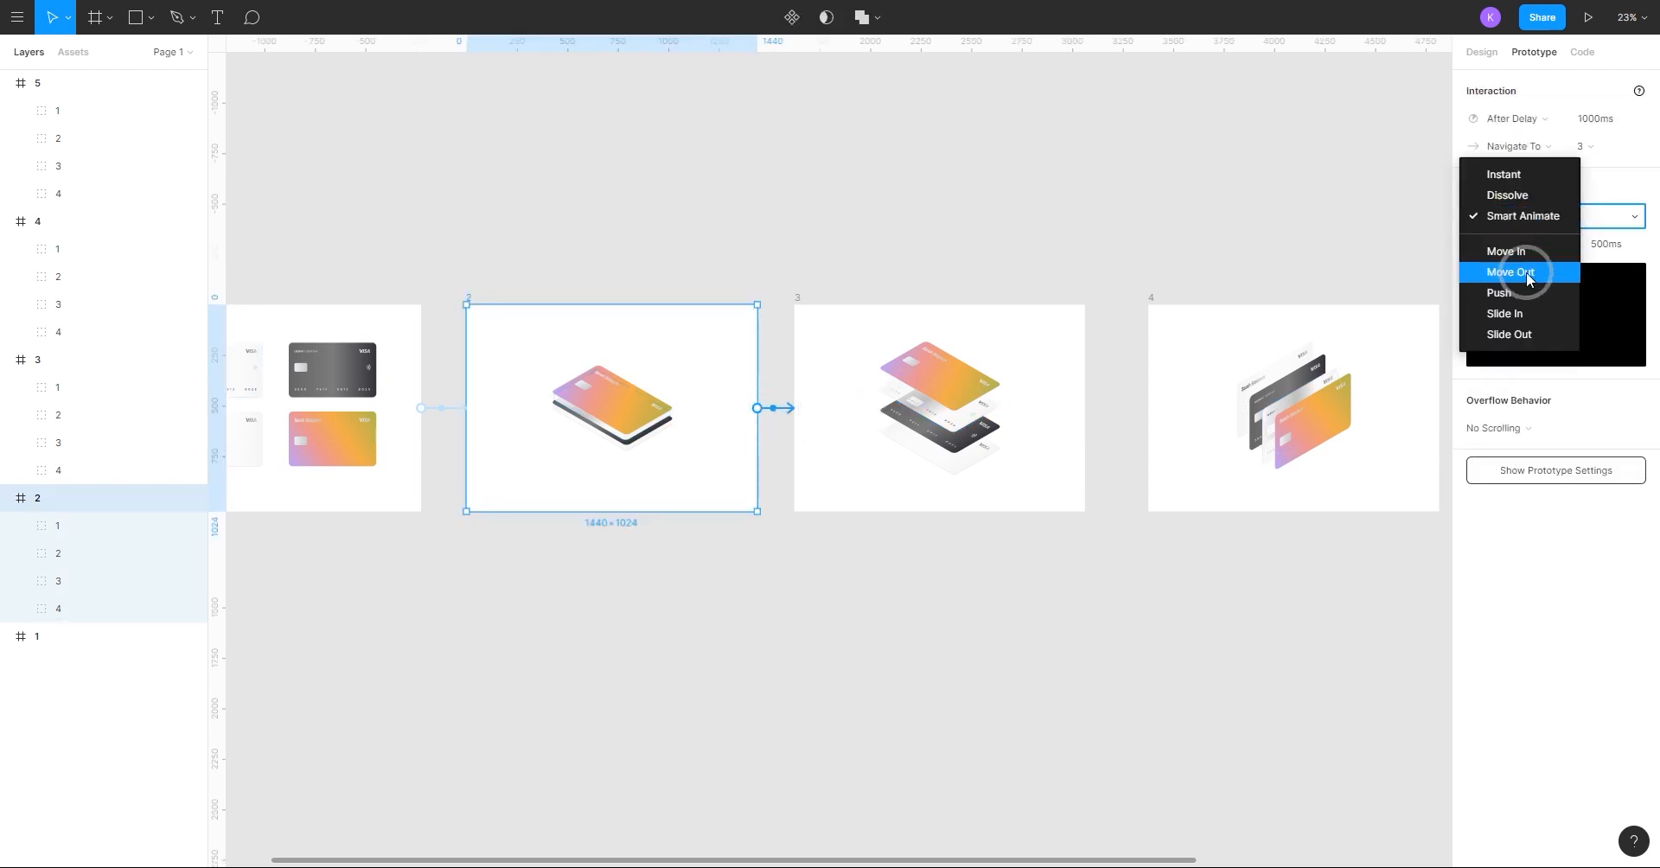
{"action": "left_click", "coordinate": [1536, 227]}
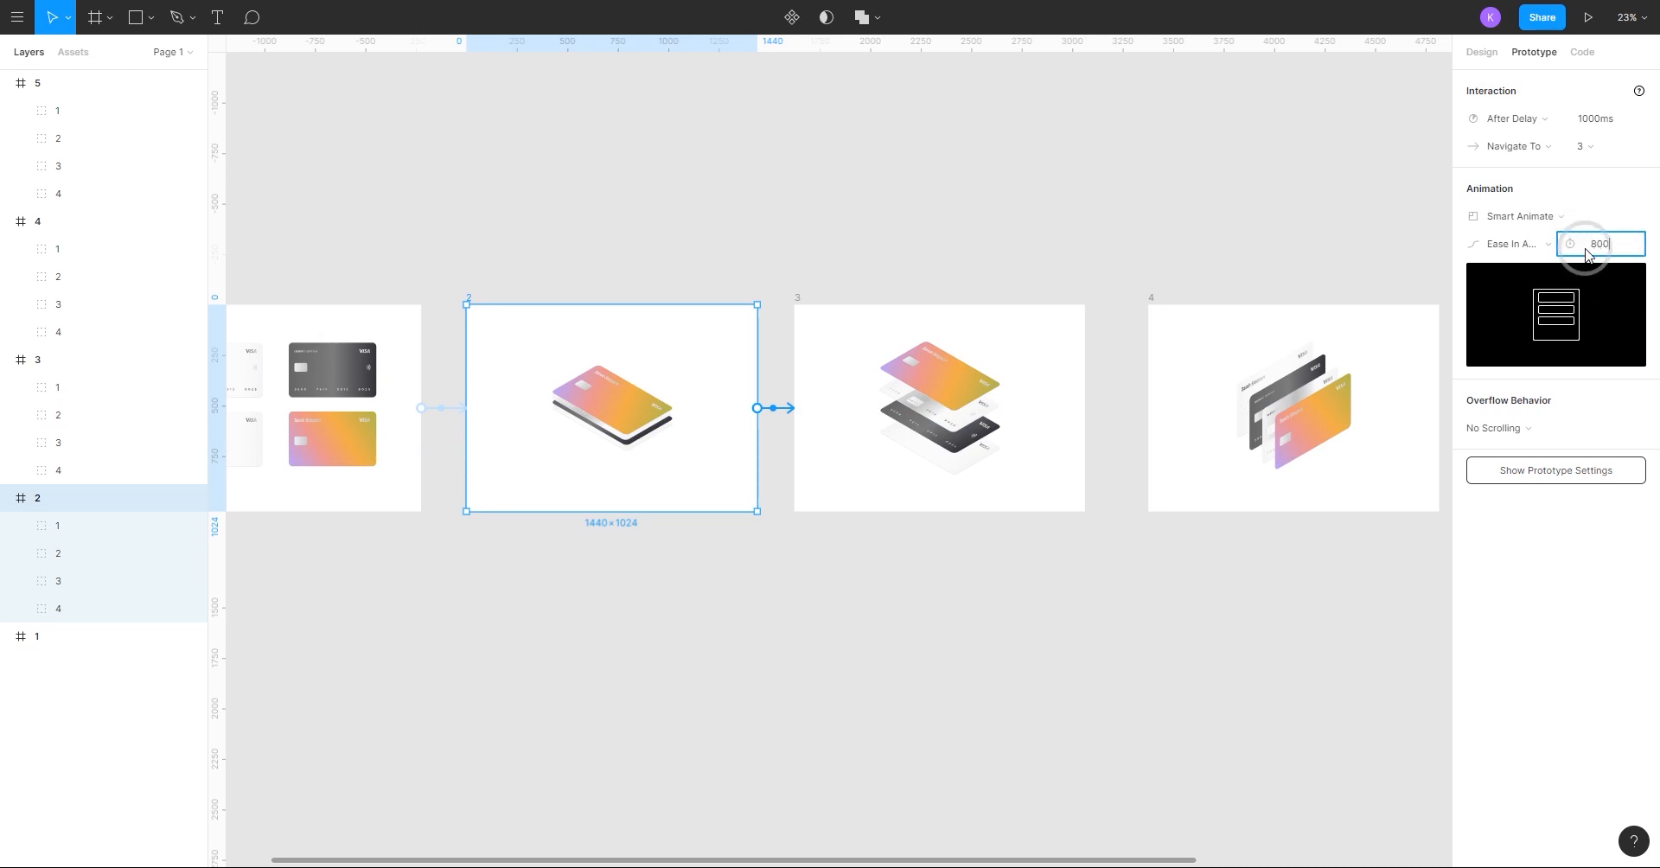
{"action": "left_click", "coordinate": [1534, 246]}
{"action": "left_click", "coordinate": [1086, 196]}
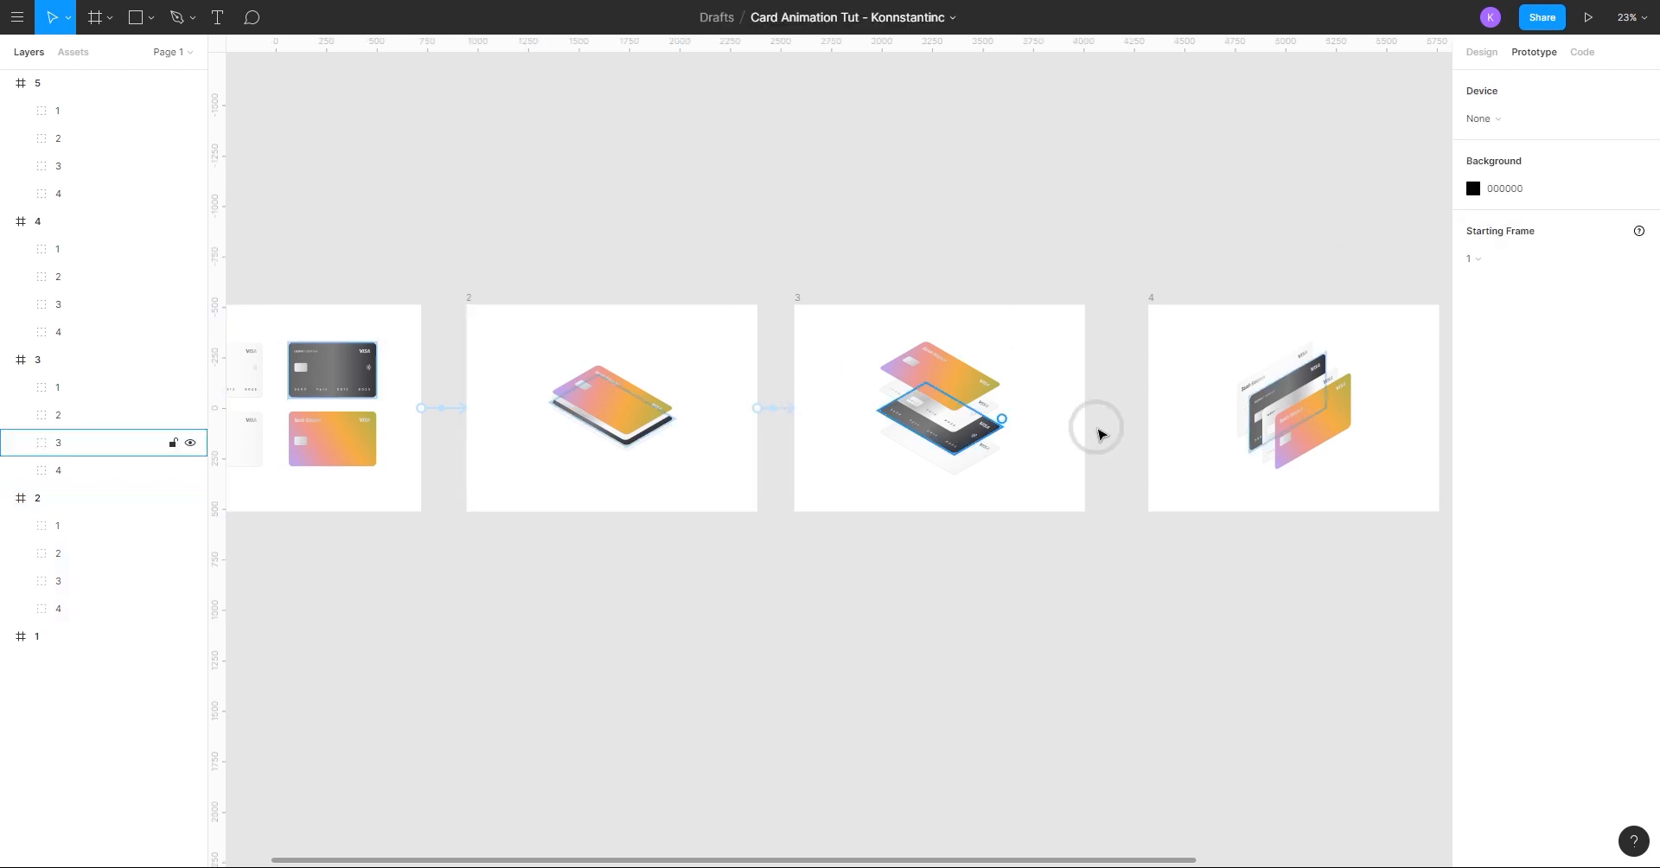
Connect frame 3 to frame 4 with a Navigate To interaction triggered After Delay at 1000 ms.
{"action": "left_click", "coordinate": [798, 298]}
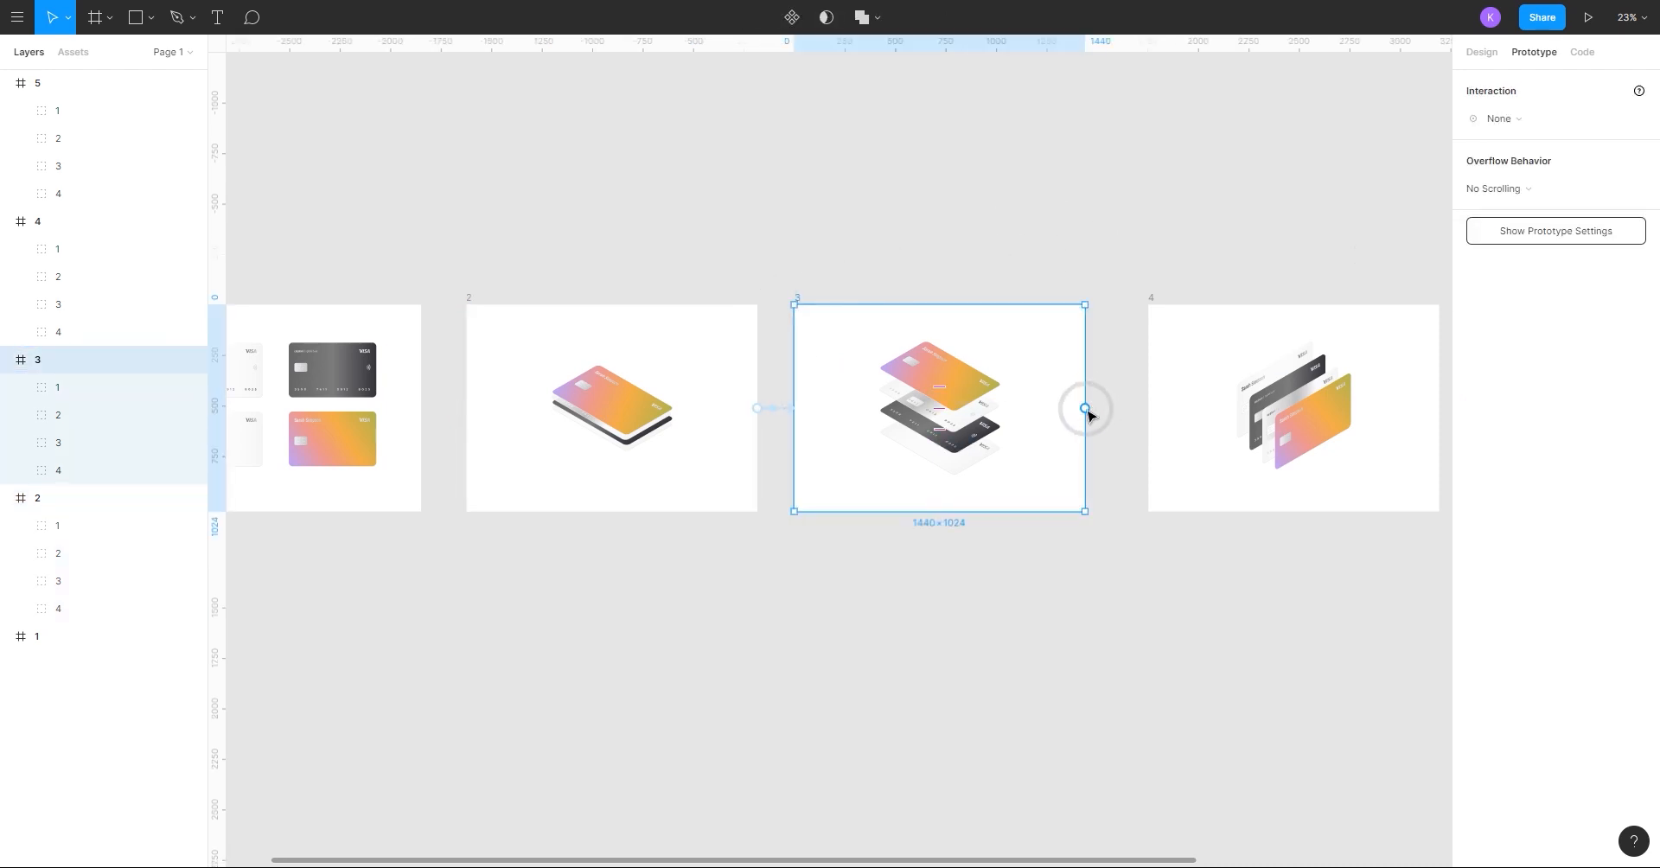
{"action": "left_click_drag", "start_coordinate": [1085, 409], "coordinate": [1178, 412]}
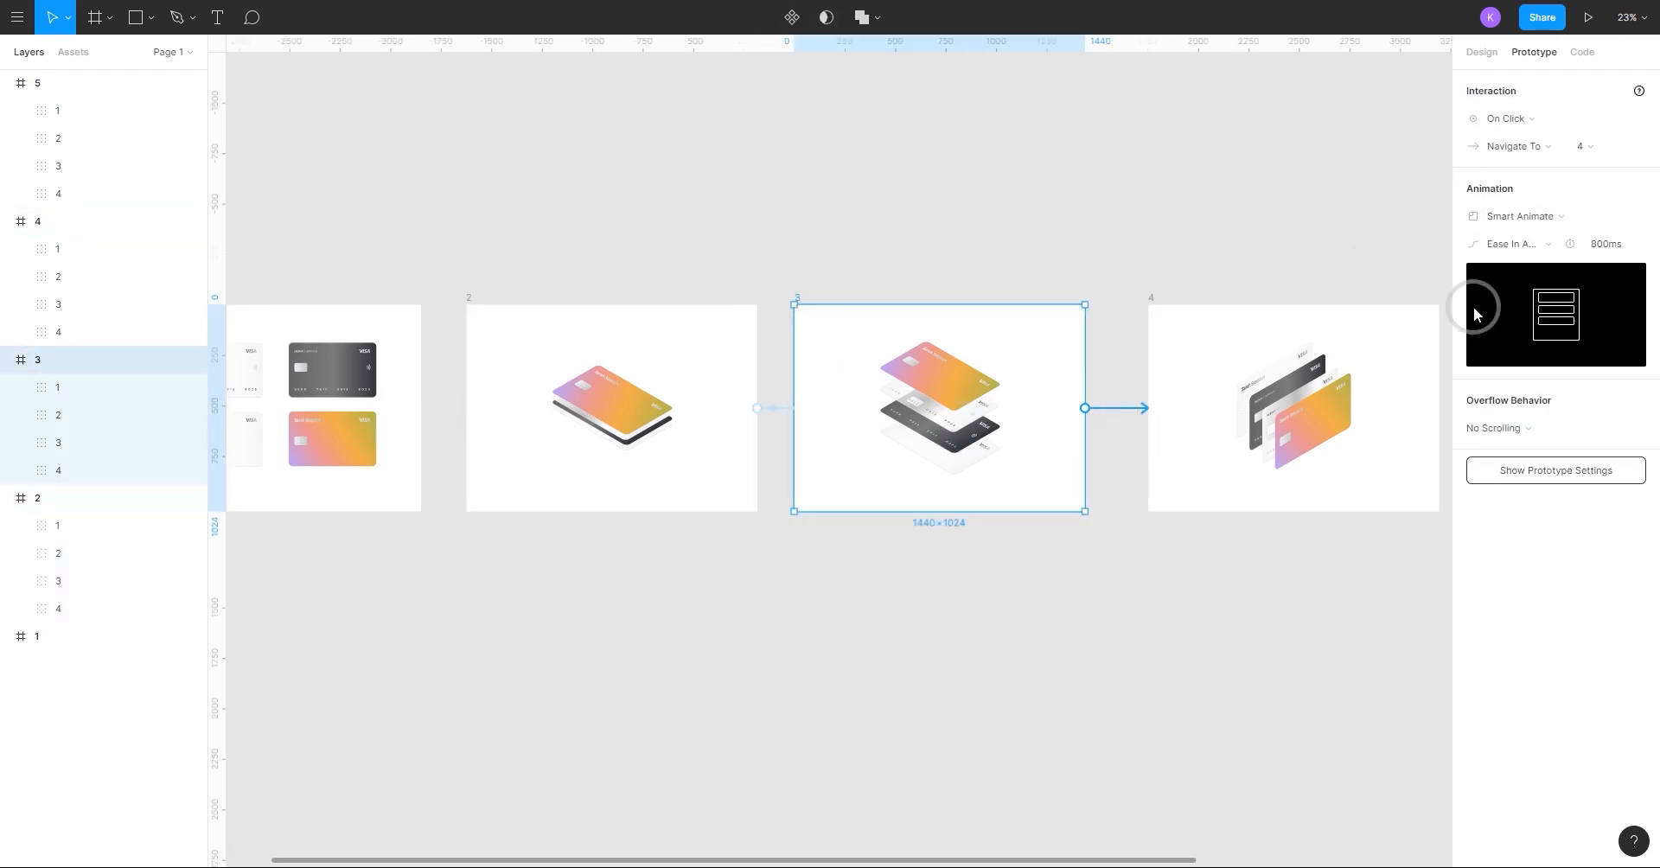
{"action": "left_click", "coordinate": [1533, 128]}
{"action": "left_click", "coordinate": [1522, 310]}
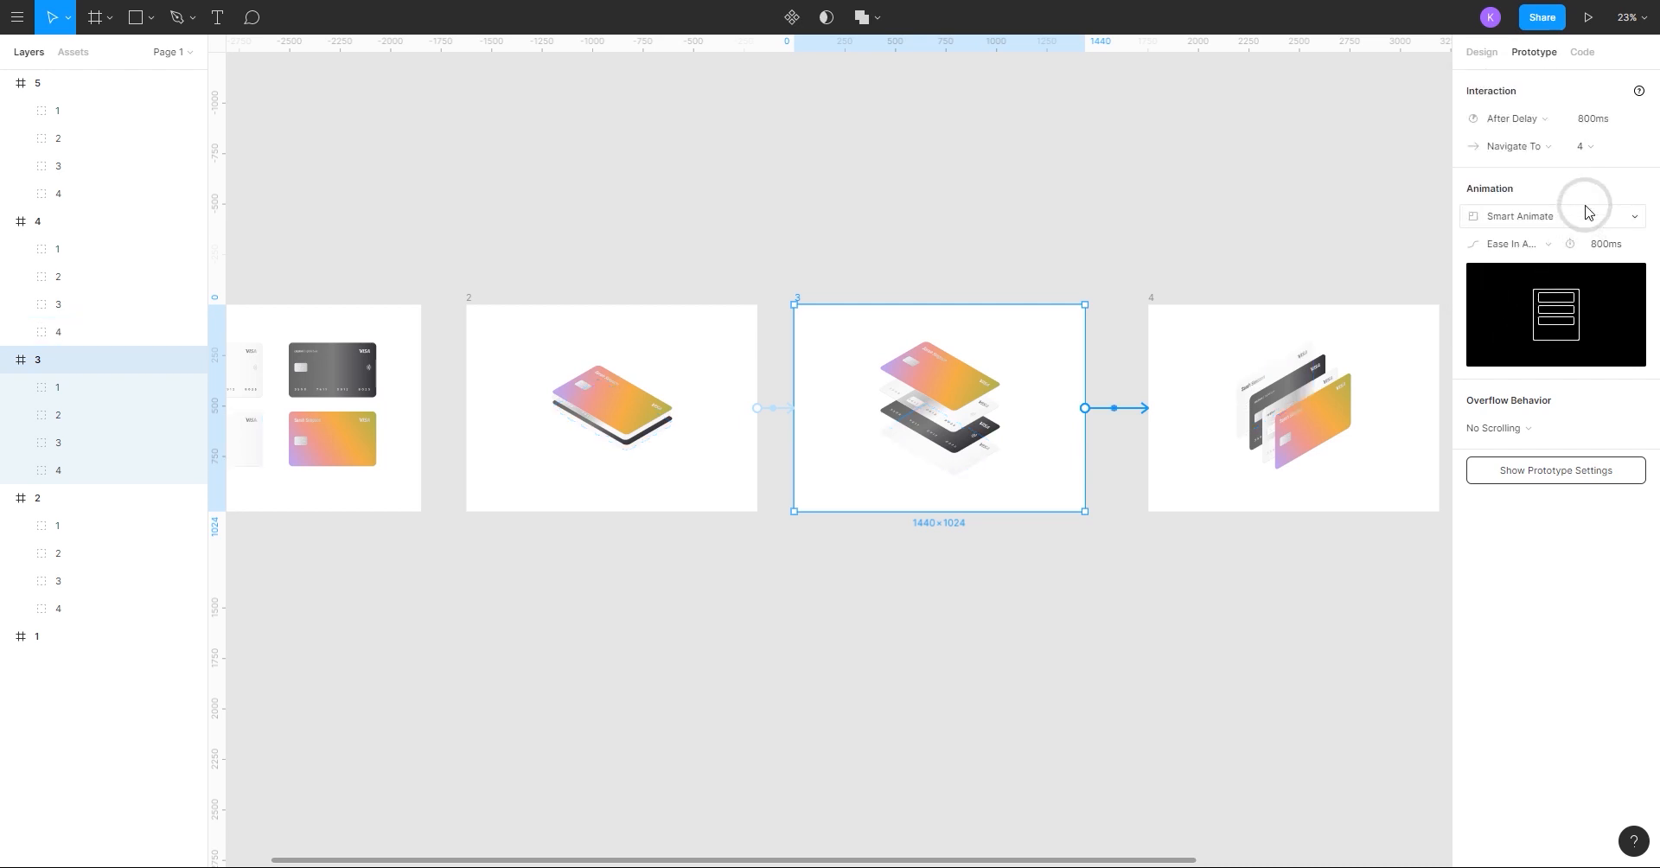
{"action": "left_click", "coordinate": [1593, 120]}
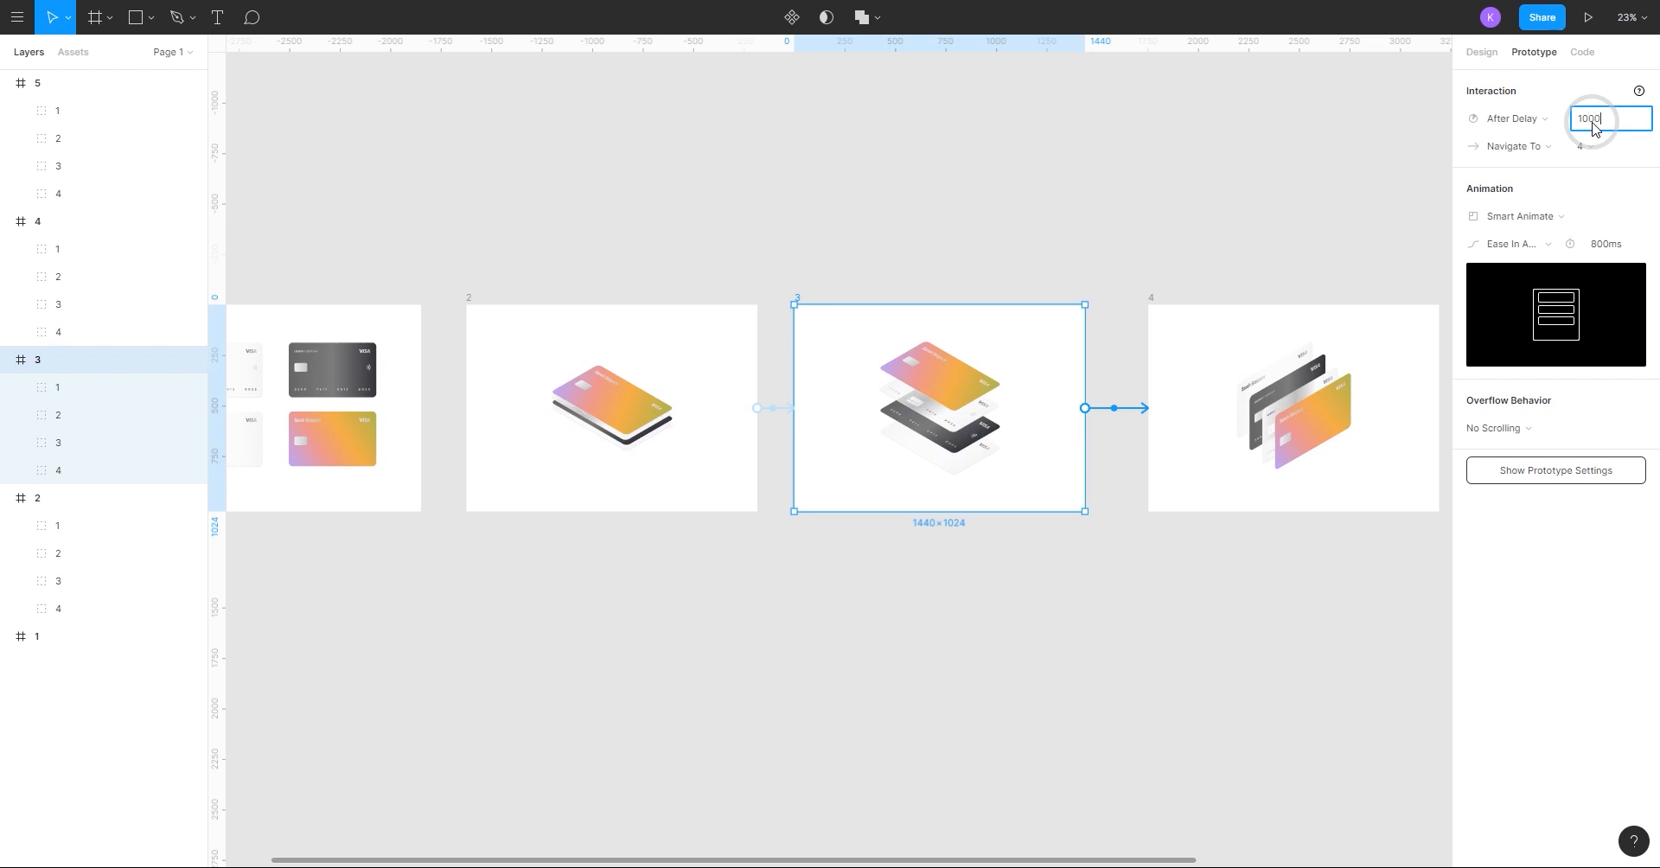
{"action": "left_click", "coordinate": [1548, 242]}
{"action": "left_click", "coordinate": [1605, 246]}
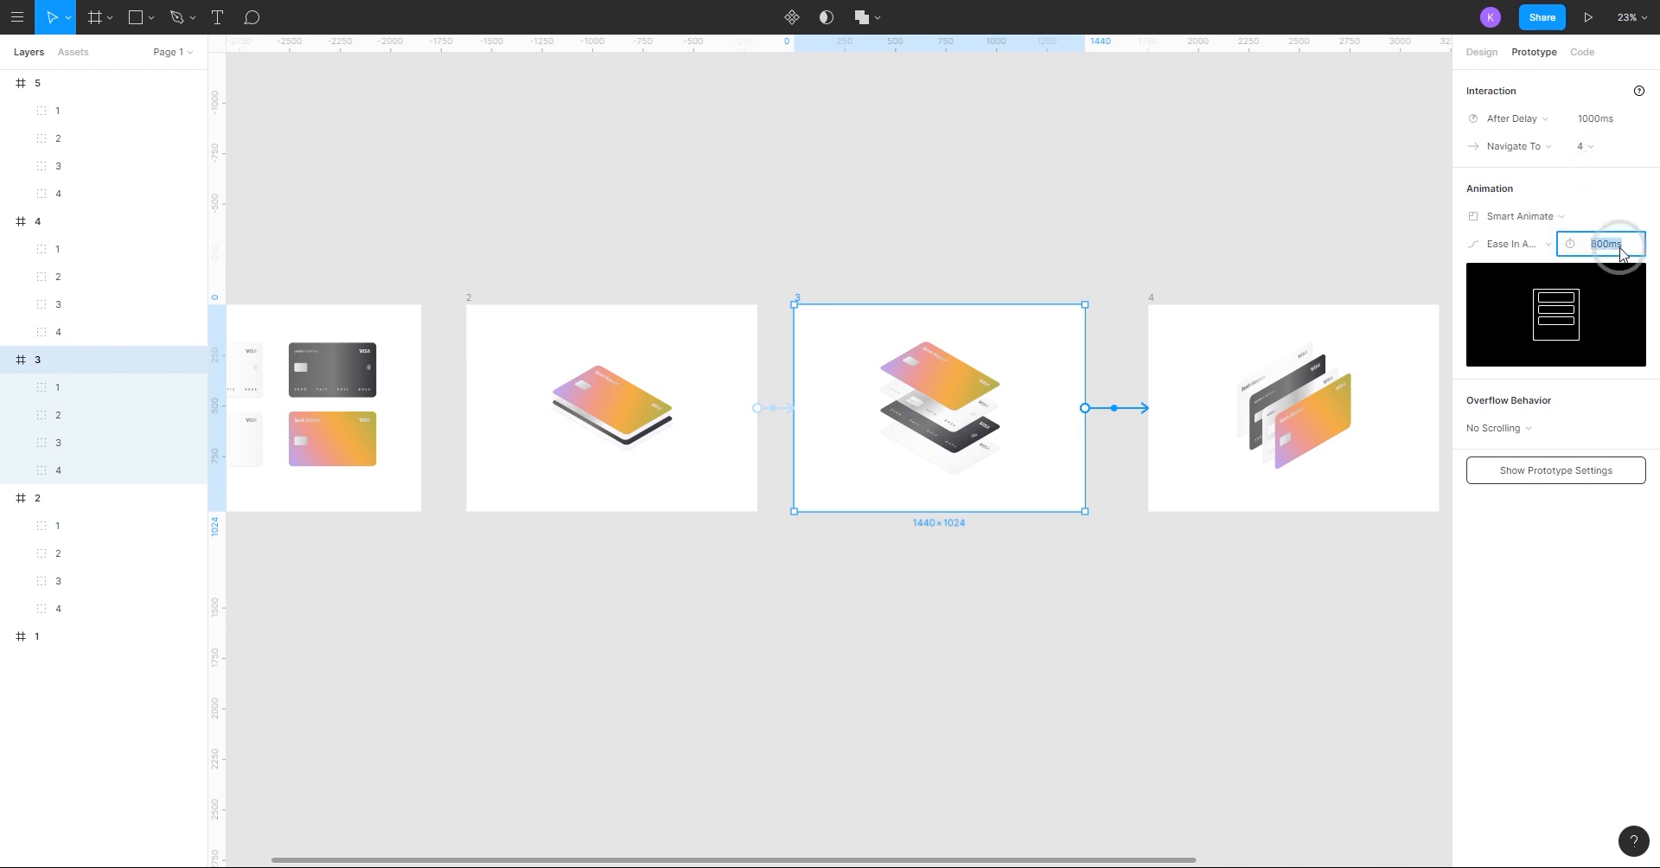
{"action": "left_click", "coordinate": [1180, 235]}
Connect frame 4 to frame 5 with a Navigate To interaction triggered After Delay, and deselect the frame.
{"action": "left_click_drag", "start_coordinate": [1139, 202], "coordinate": [685, 221]}
{"action": "left_click", "coordinate": [717, 321]}
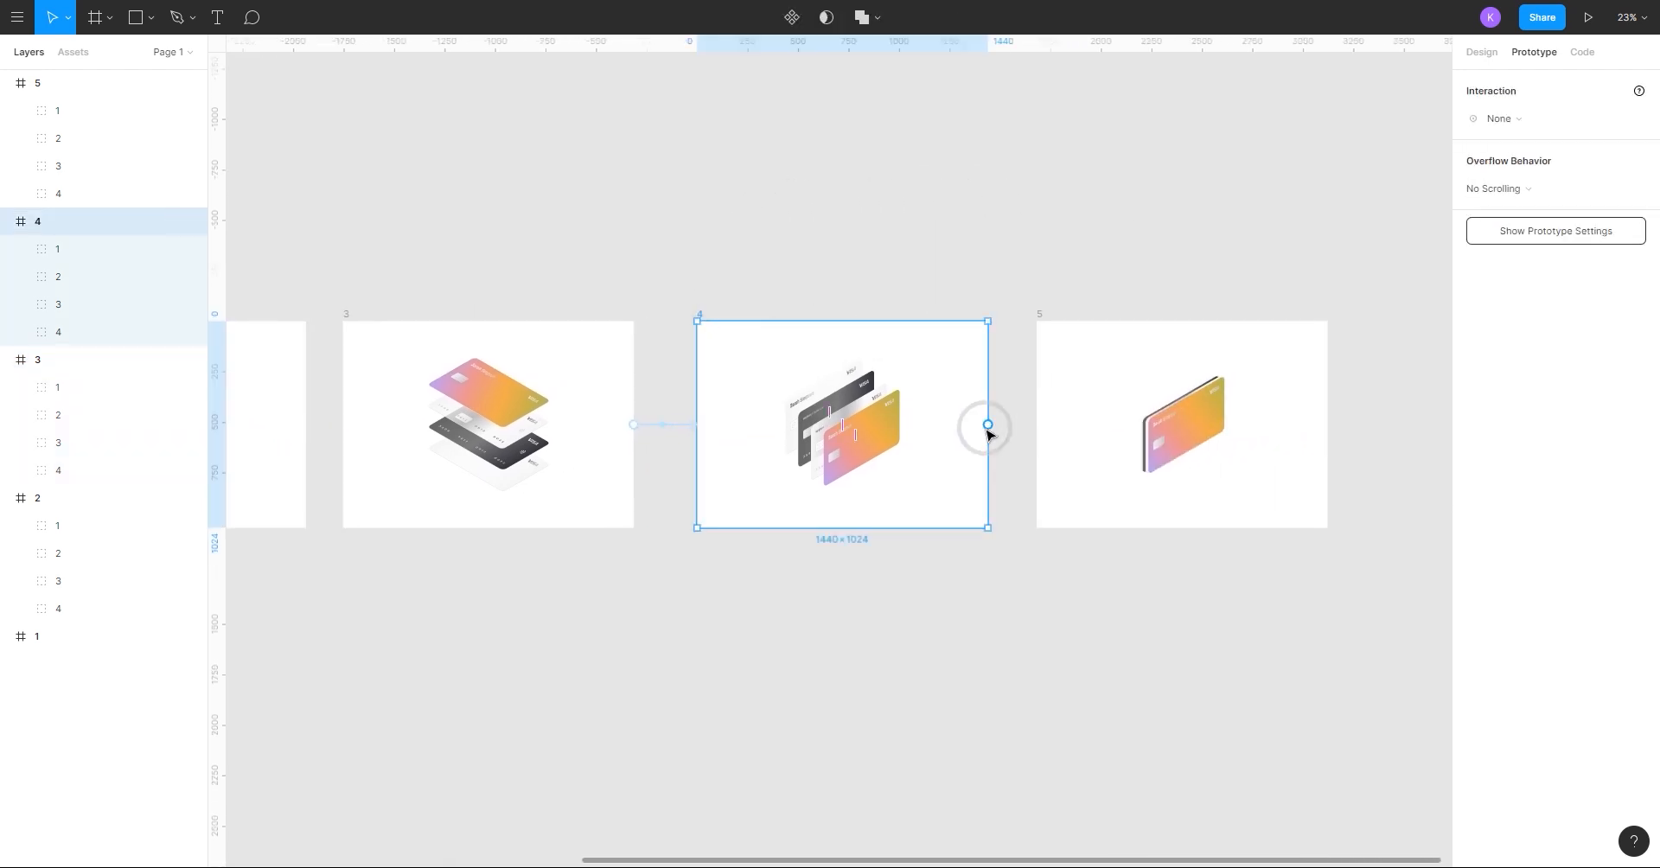
{"action": "left_click_drag", "start_coordinate": [992, 426], "coordinate": [1250, 434]}
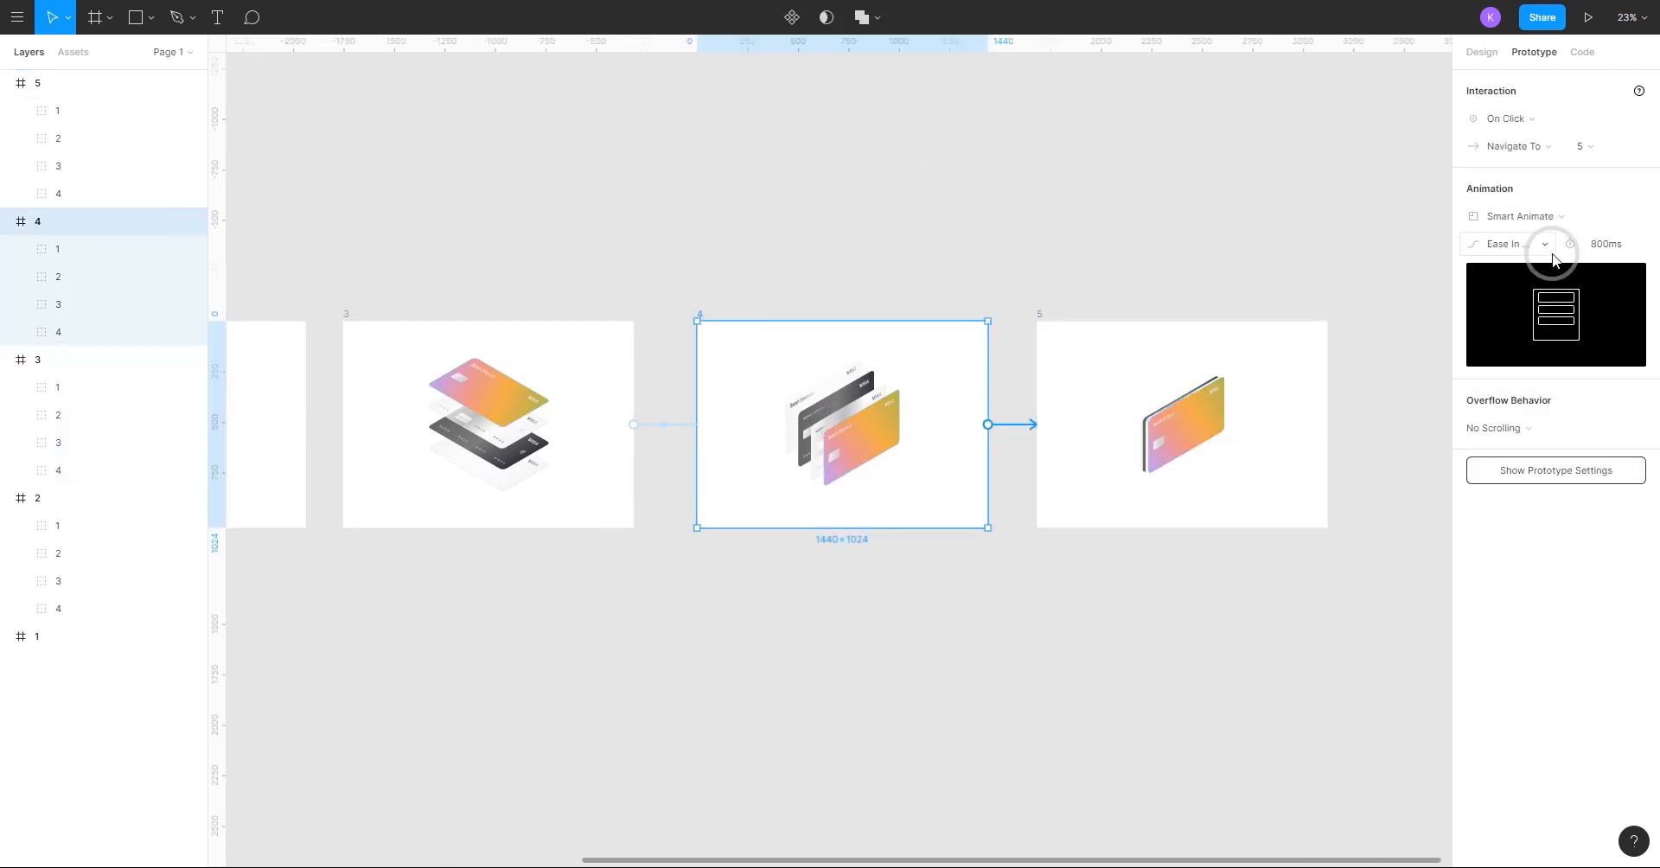
{"action": "left_click", "coordinate": [1506, 118]}
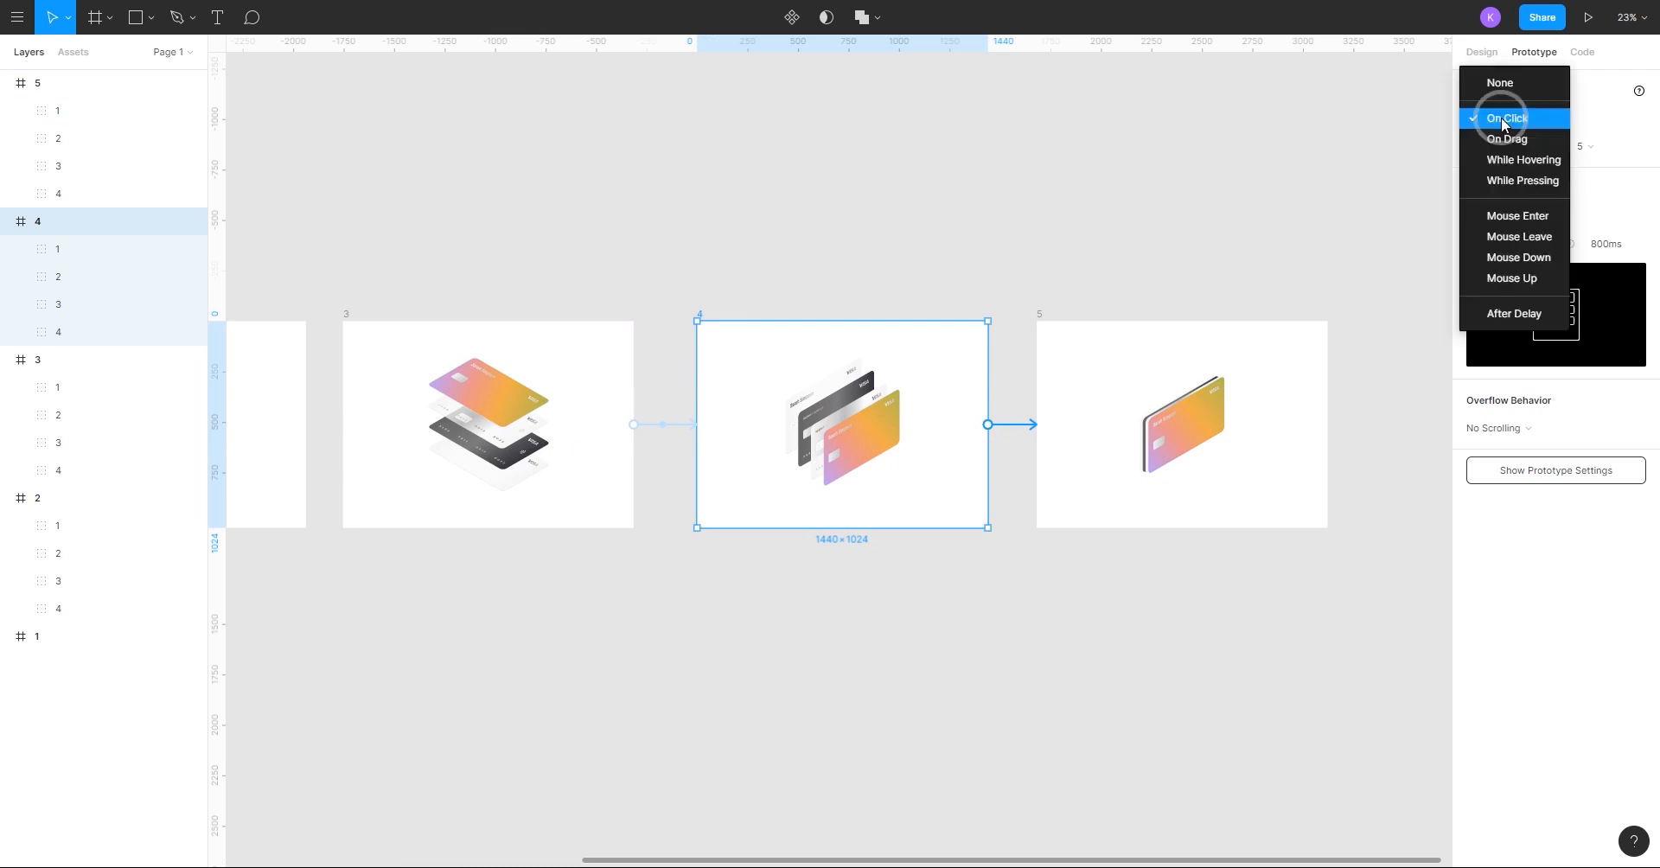
{"action": "left_click", "coordinate": [1544, 320]}
{"action": "left_click_drag", "start_coordinate": [1126, 141], "coordinate": [1309, 173]}
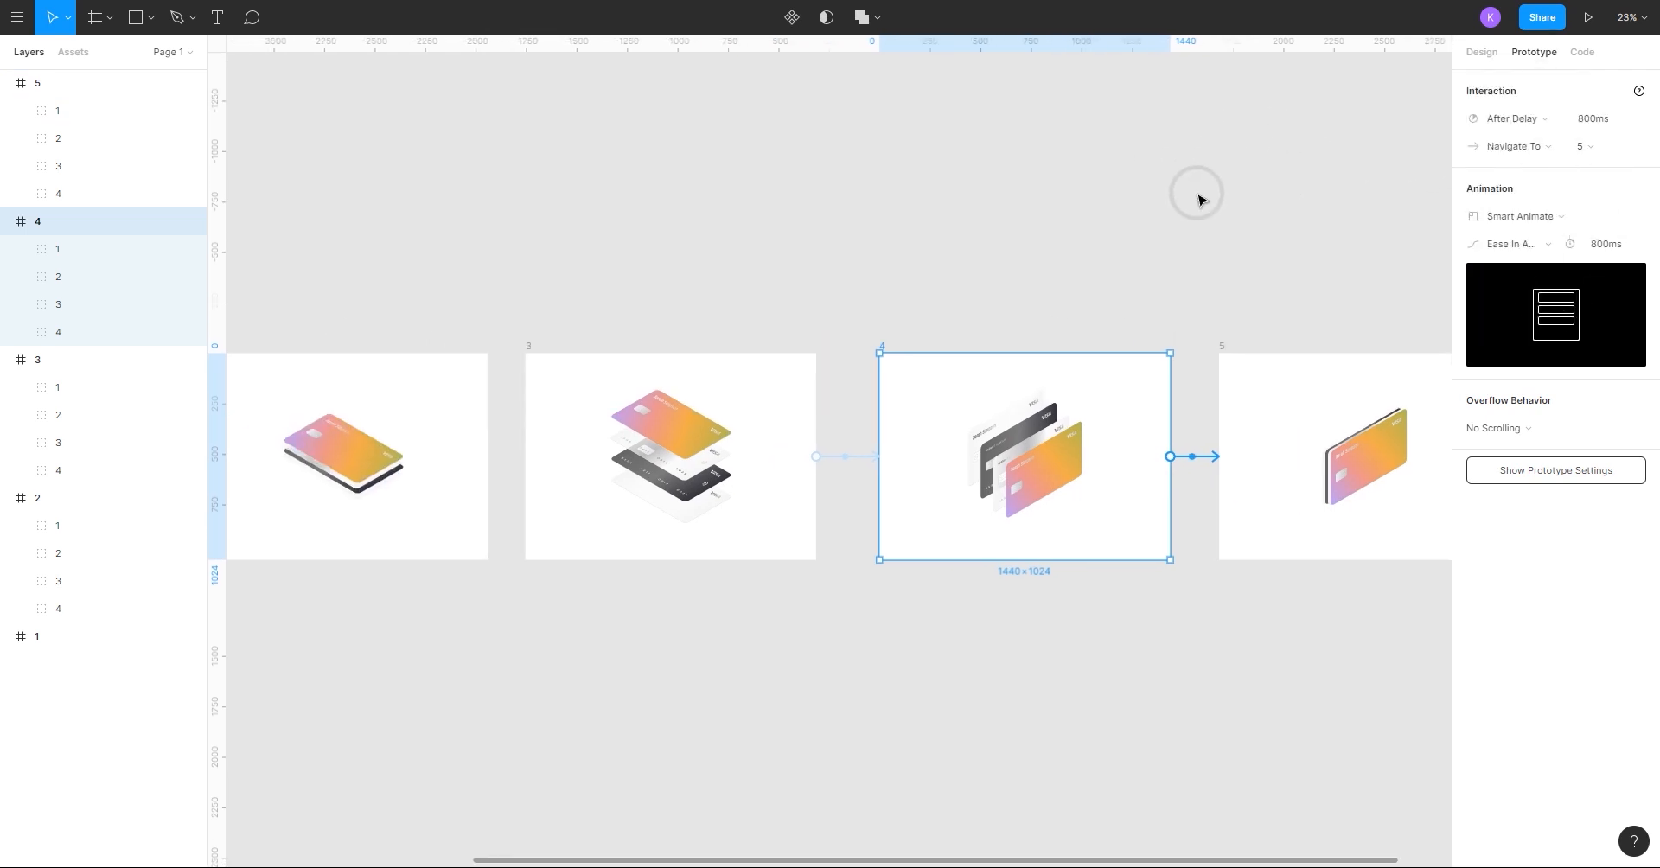
{"action": "scroll", "coordinate": [1198, 199], "scroll_direction": "down", "scroll_amount": 3}
{"action": "left_click_drag", "start_coordinate": [1032, 167], "coordinate": [971, 293]}
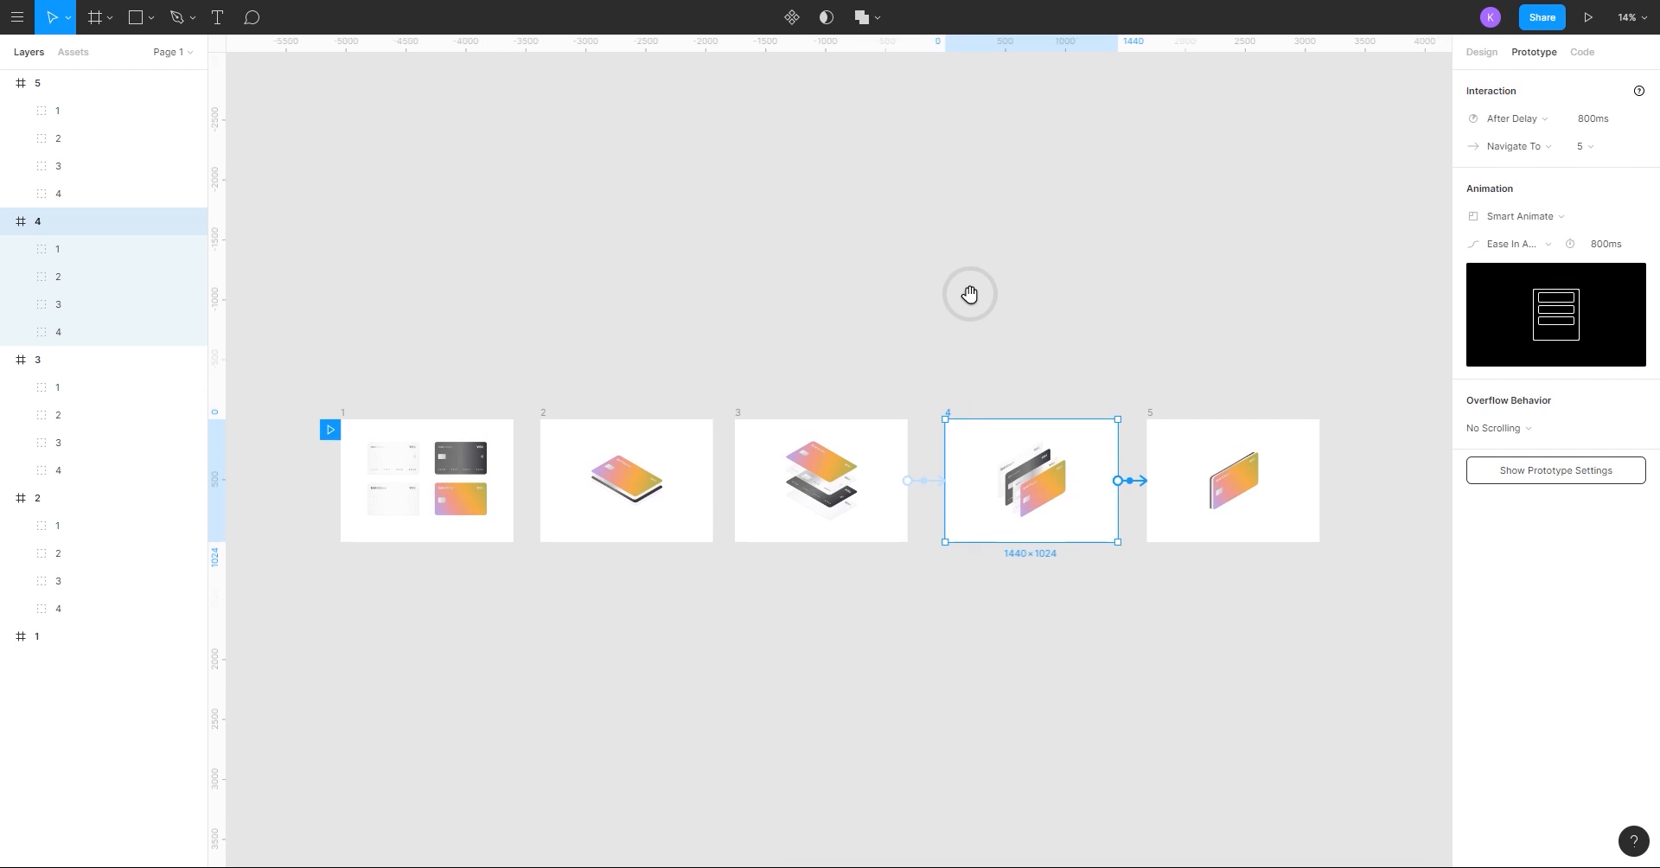
{"action": "left_click", "coordinate": [672, 288]}
Return to the design settings and change frame 3's background fill to near-black 171717.
{"action": "scroll", "coordinate": [846, 430], "scroll_direction": "up", "scroll_amount": 3}
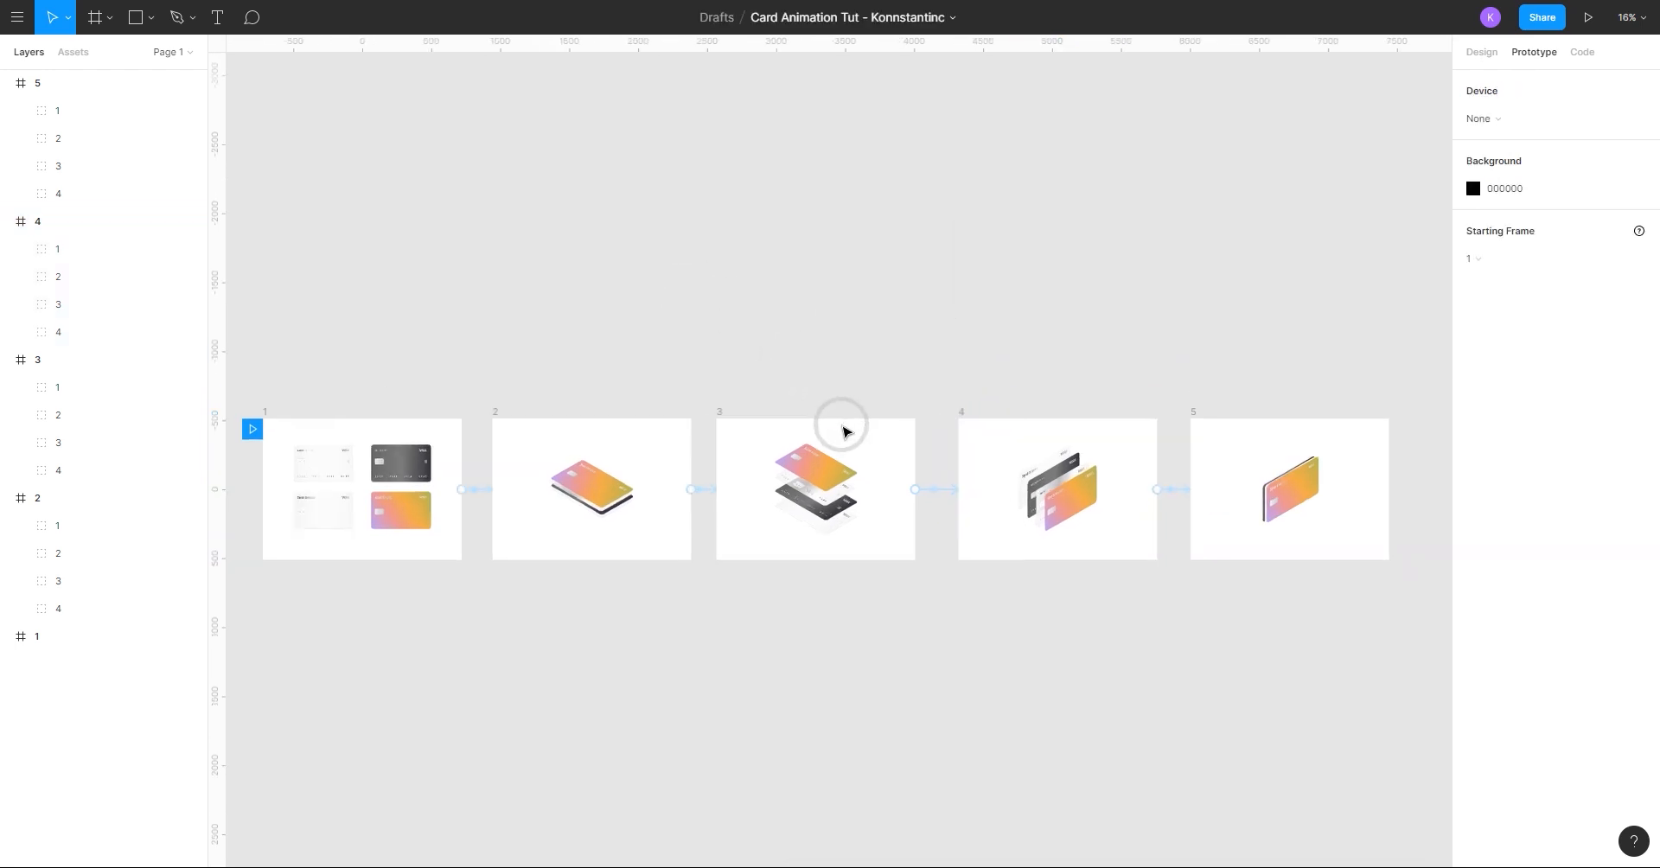
{"action": "left_click_drag", "start_coordinate": [846, 430], "coordinate": [746, 256]}
{"action": "left_click", "coordinate": [667, 314]}
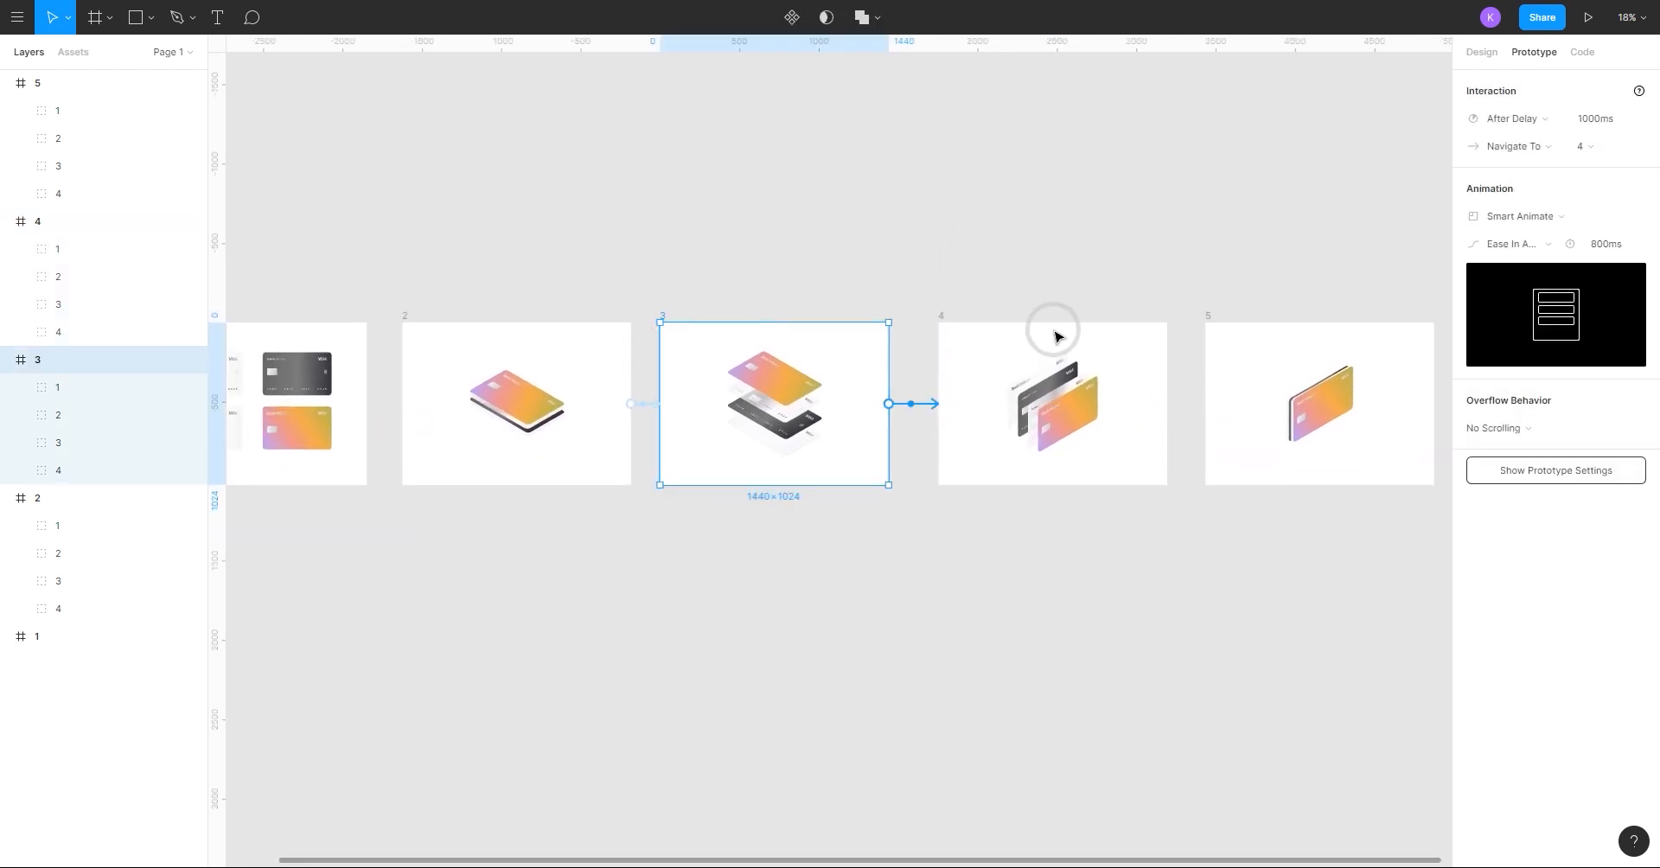
{"action": "left_click", "coordinate": [1479, 52]}
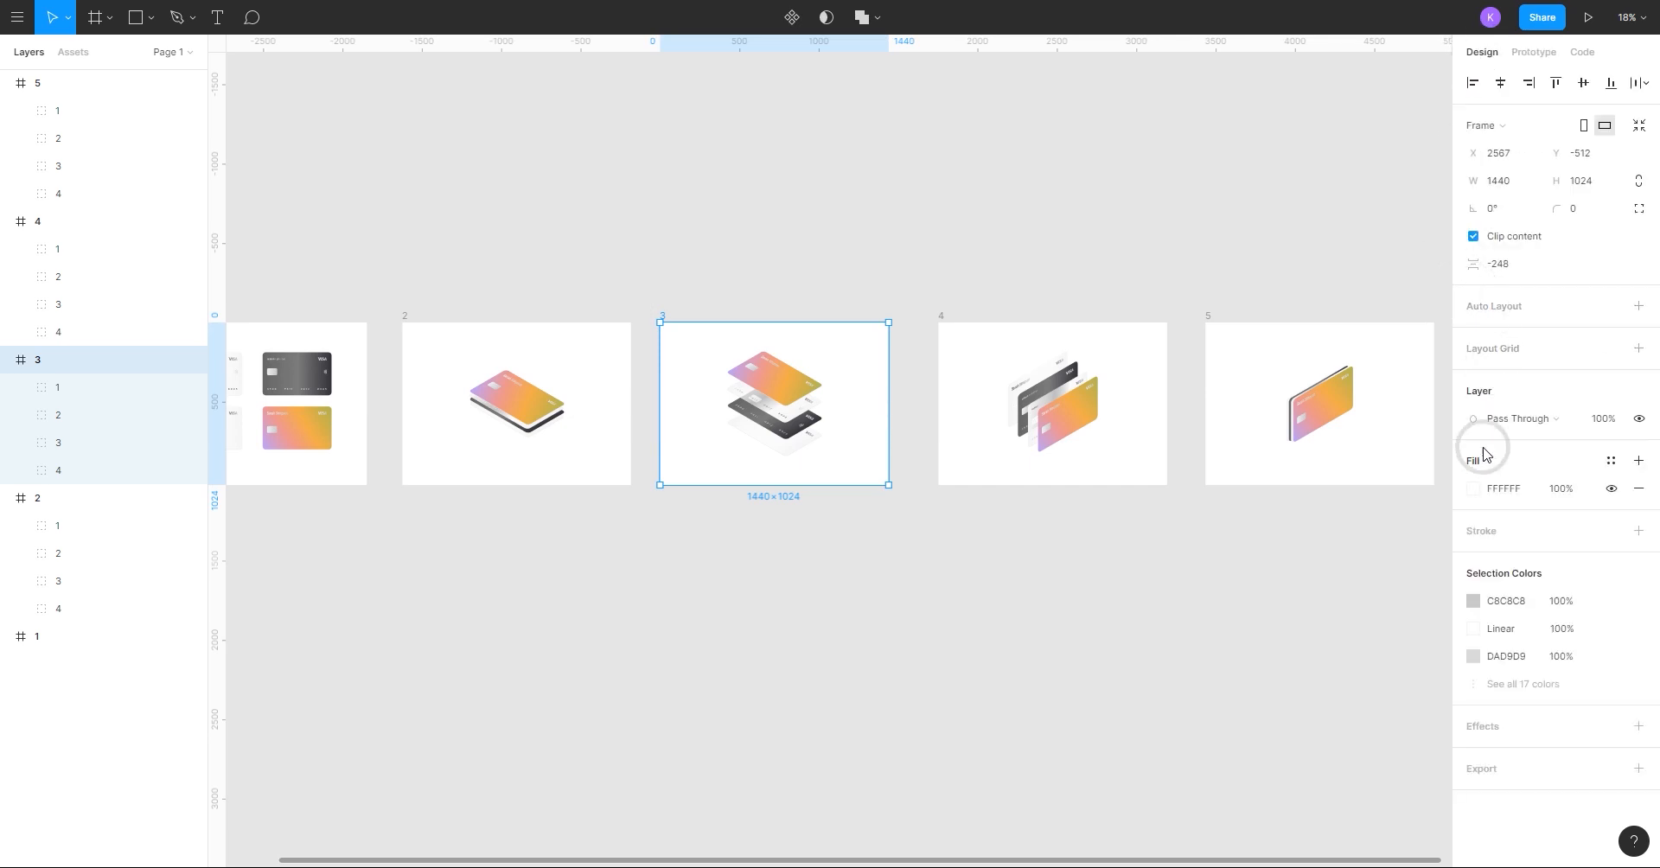
{"action": "left_click", "coordinate": [1475, 495]}
{"action": "left_click_drag", "start_coordinate": [1327, 605], "coordinate": [1230, 602]}
{"action": "scroll", "coordinate": [811, 499], "scroll_direction": "up", "scroll_amount": 5}
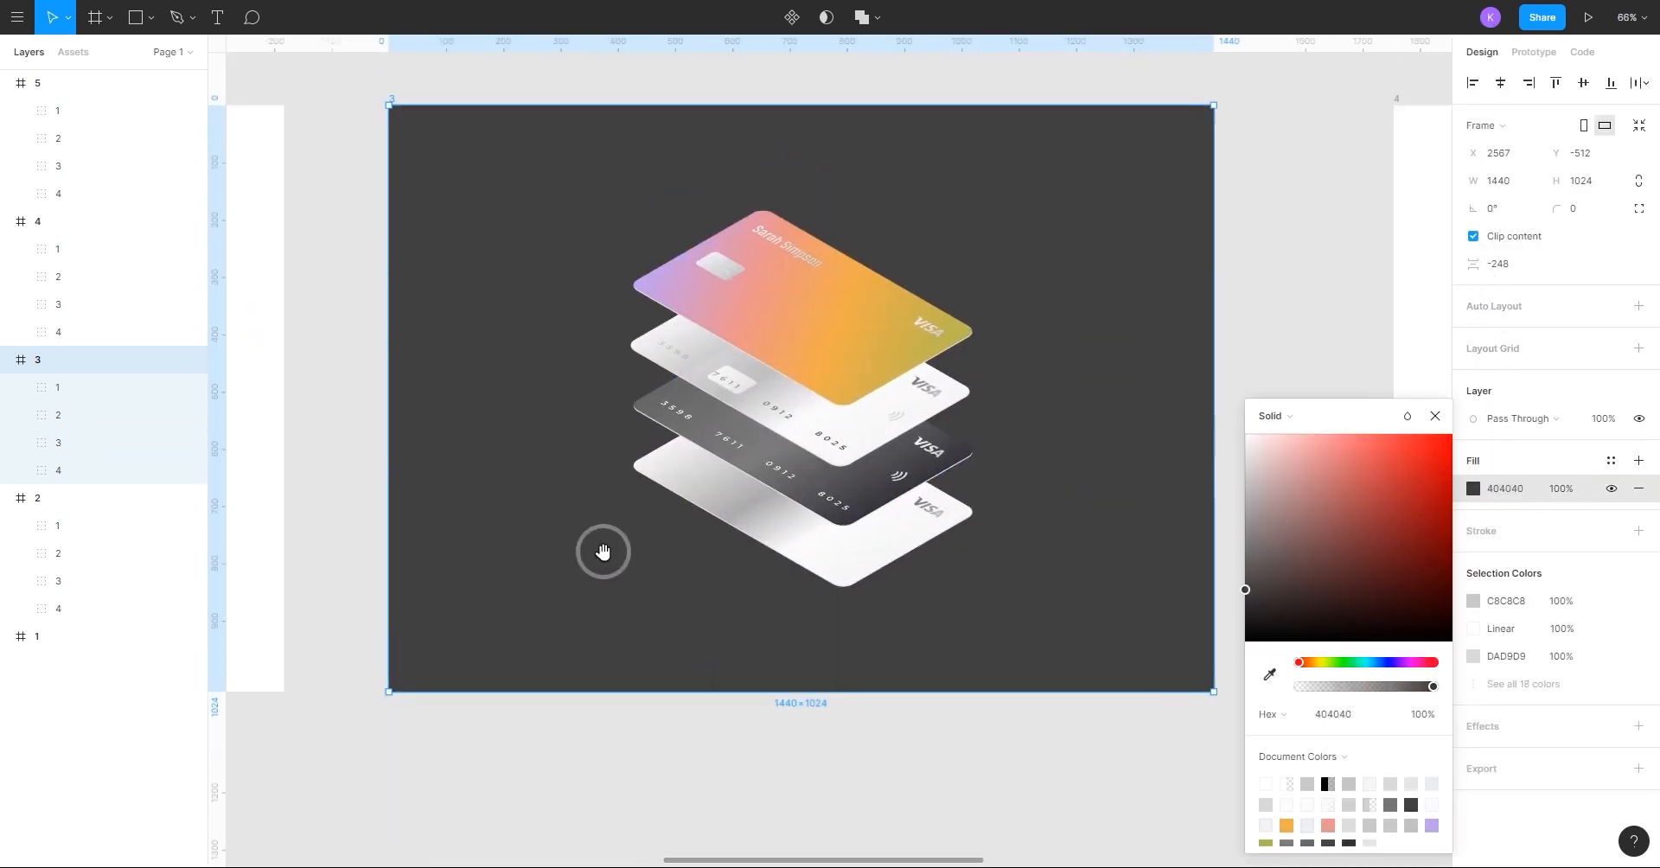
{"action": "left_click_drag", "start_coordinate": [1275, 621], "coordinate": [1212, 628]}
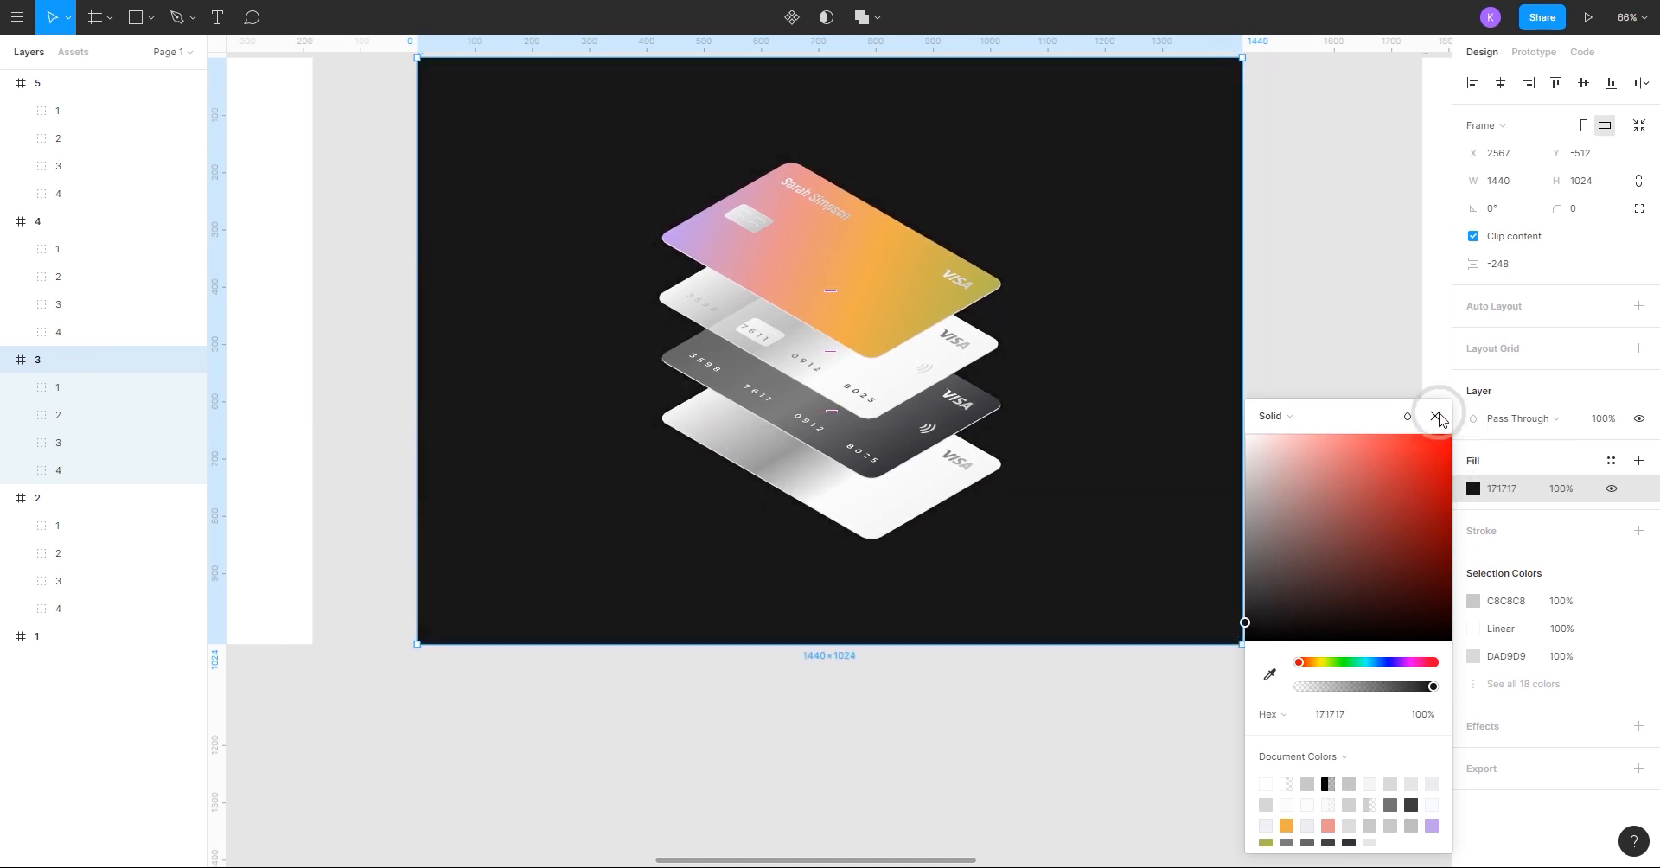
{"action": "left_click", "coordinate": [1440, 420]}
Change frame 4's background fill to dark grey 232323 and deselect the frame.
{"action": "scroll", "coordinate": [760, 734], "scroll_direction": "right", "scroll_amount": 5}
{"action": "scroll", "coordinate": [821, 623], "scroll_direction": "down", "scroll_amount": 5, "text": "ctrl"}
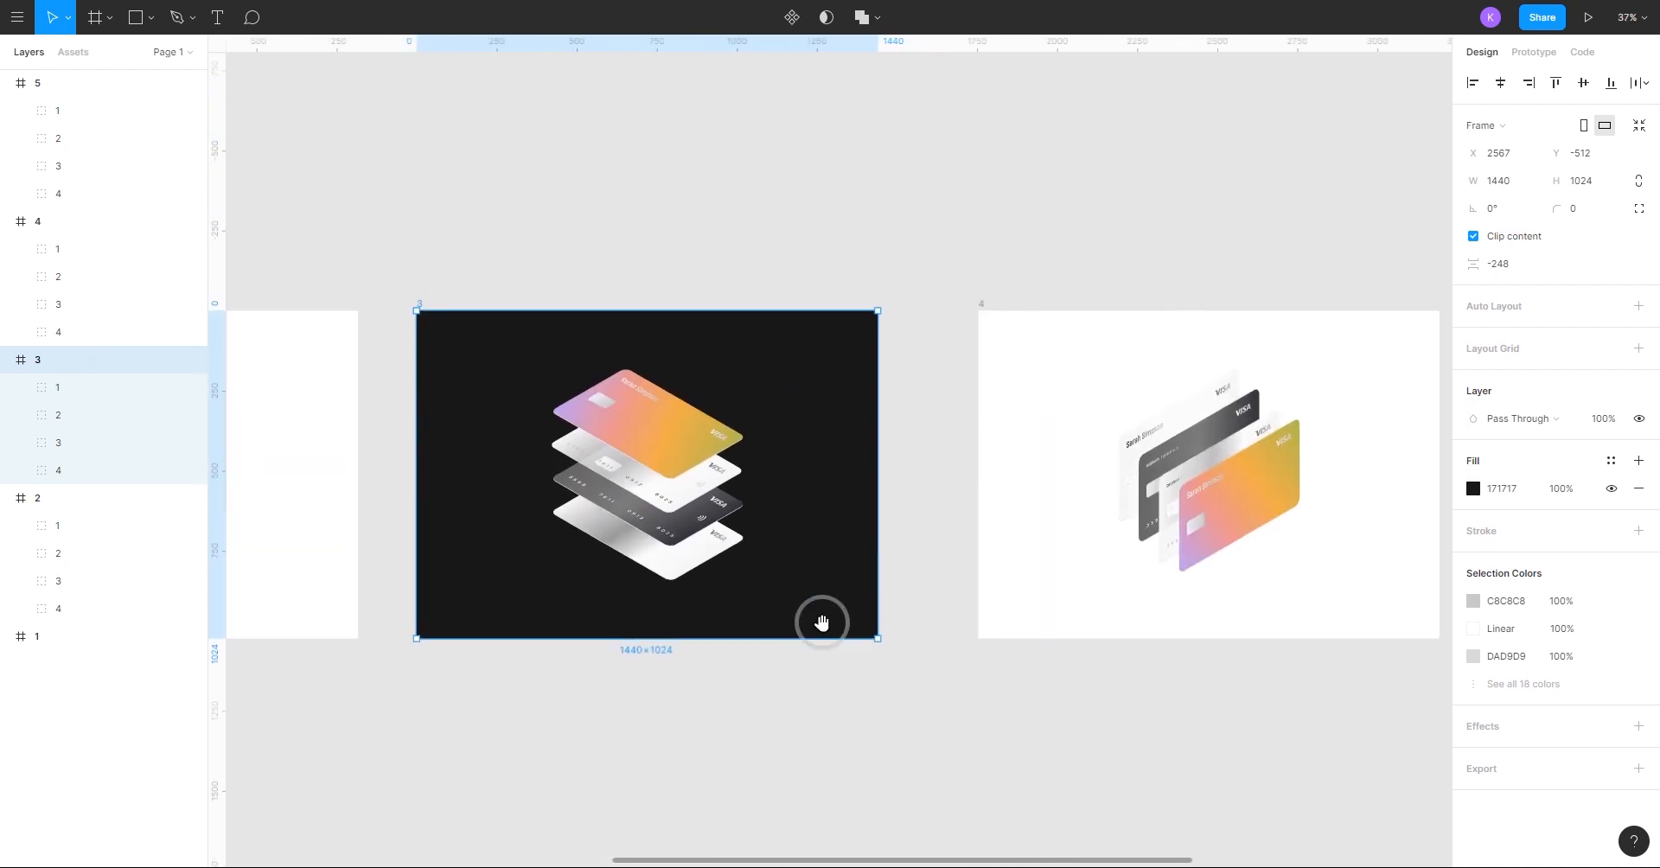
{"action": "scroll", "coordinate": [821, 623], "scroll_direction": "right", "scroll_amount": 3}
{"action": "left_click", "coordinate": [763, 312]}
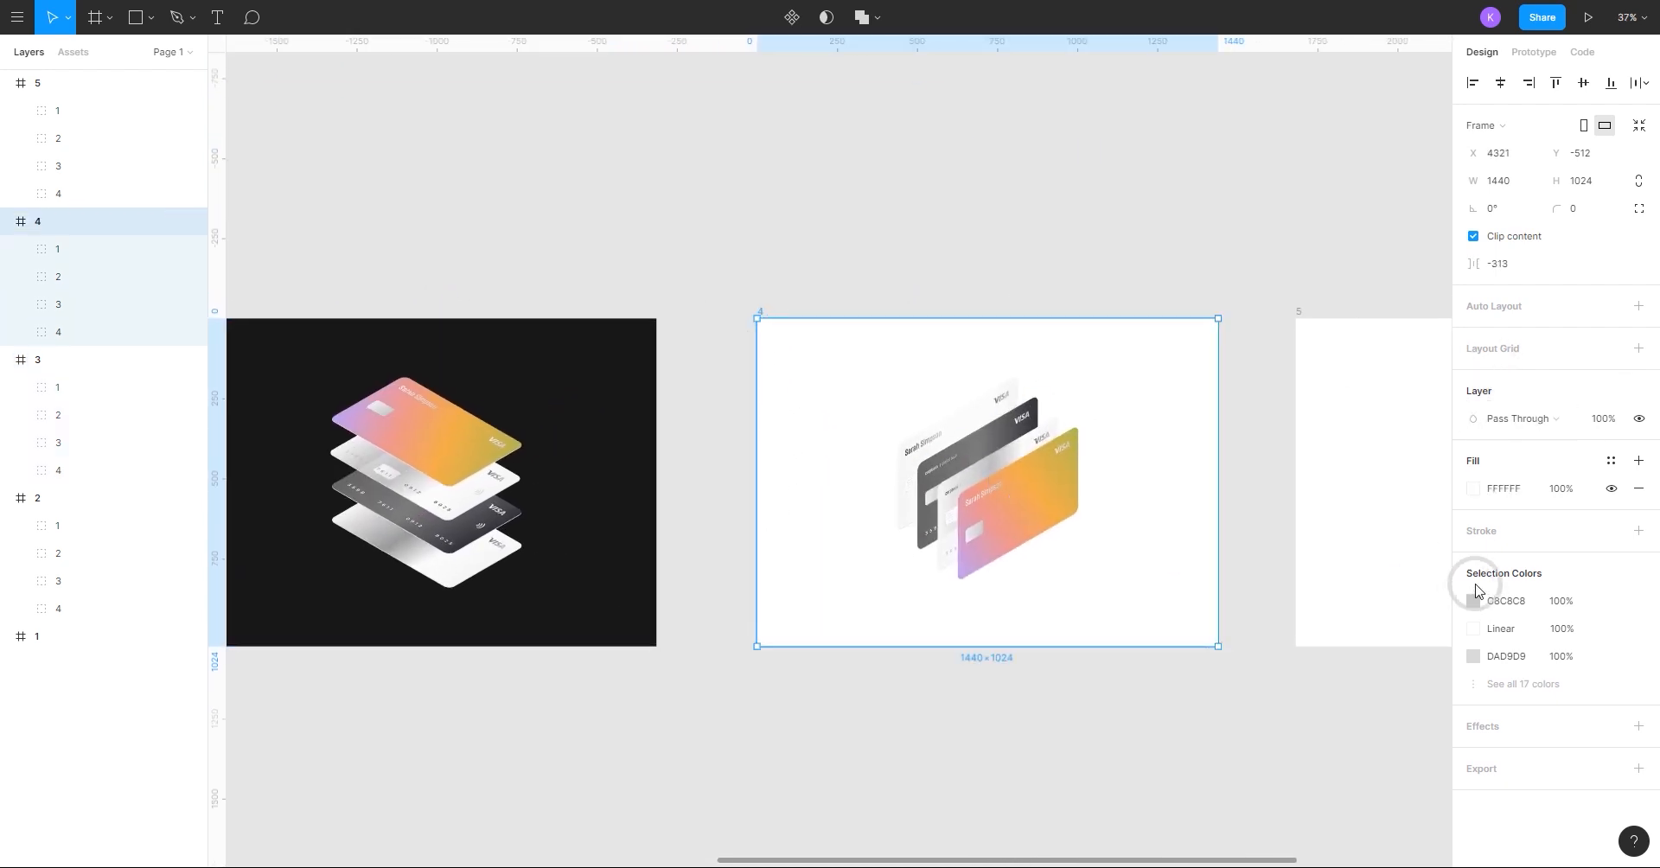
{"action": "left_click", "coordinate": [1475, 490]}
{"action": "left_click_drag", "start_coordinate": [1357, 549], "coordinate": [1228, 595]}
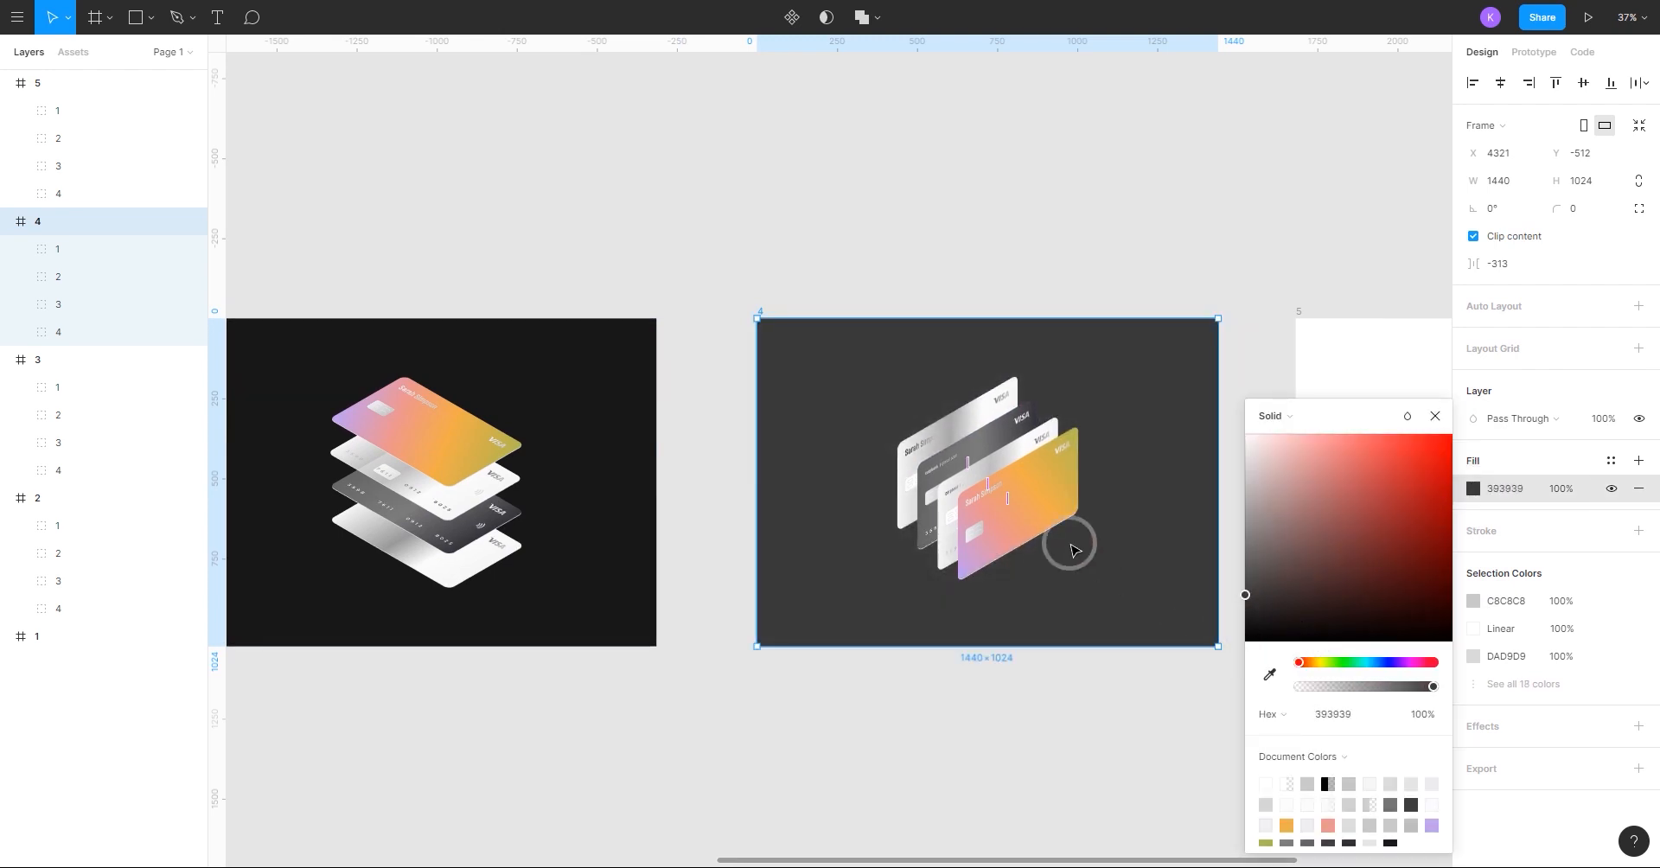
{"action": "scroll", "coordinate": [1069, 544], "scroll_direction": "up", "scroll_amount": 3}
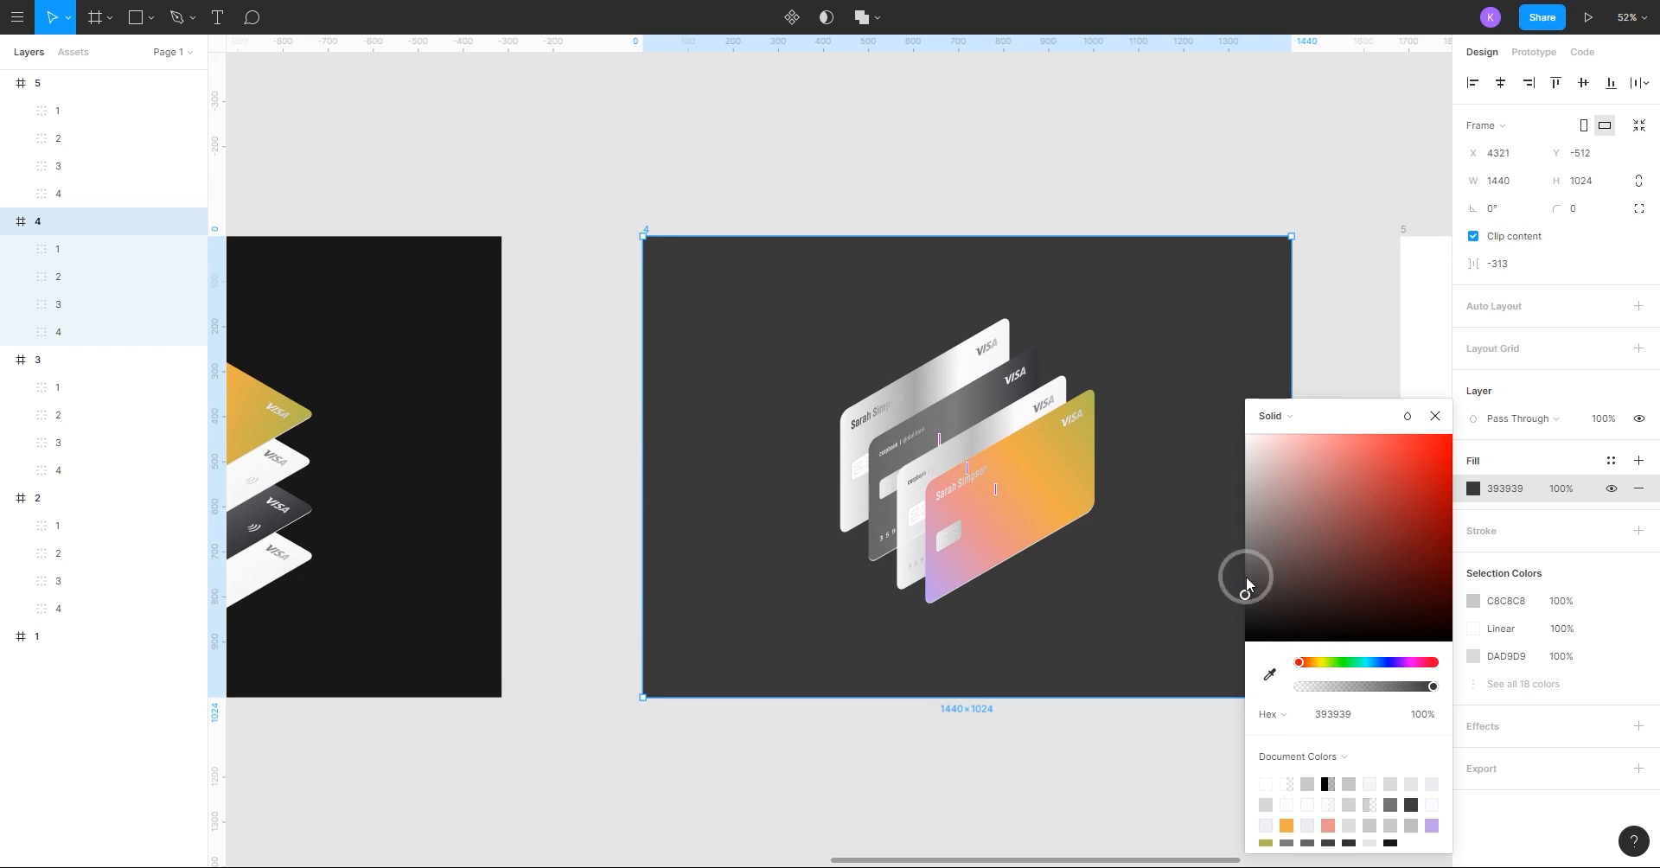
{"action": "left_click_drag", "start_coordinate": [1246, 595], "coordinate": [1239, 621]}
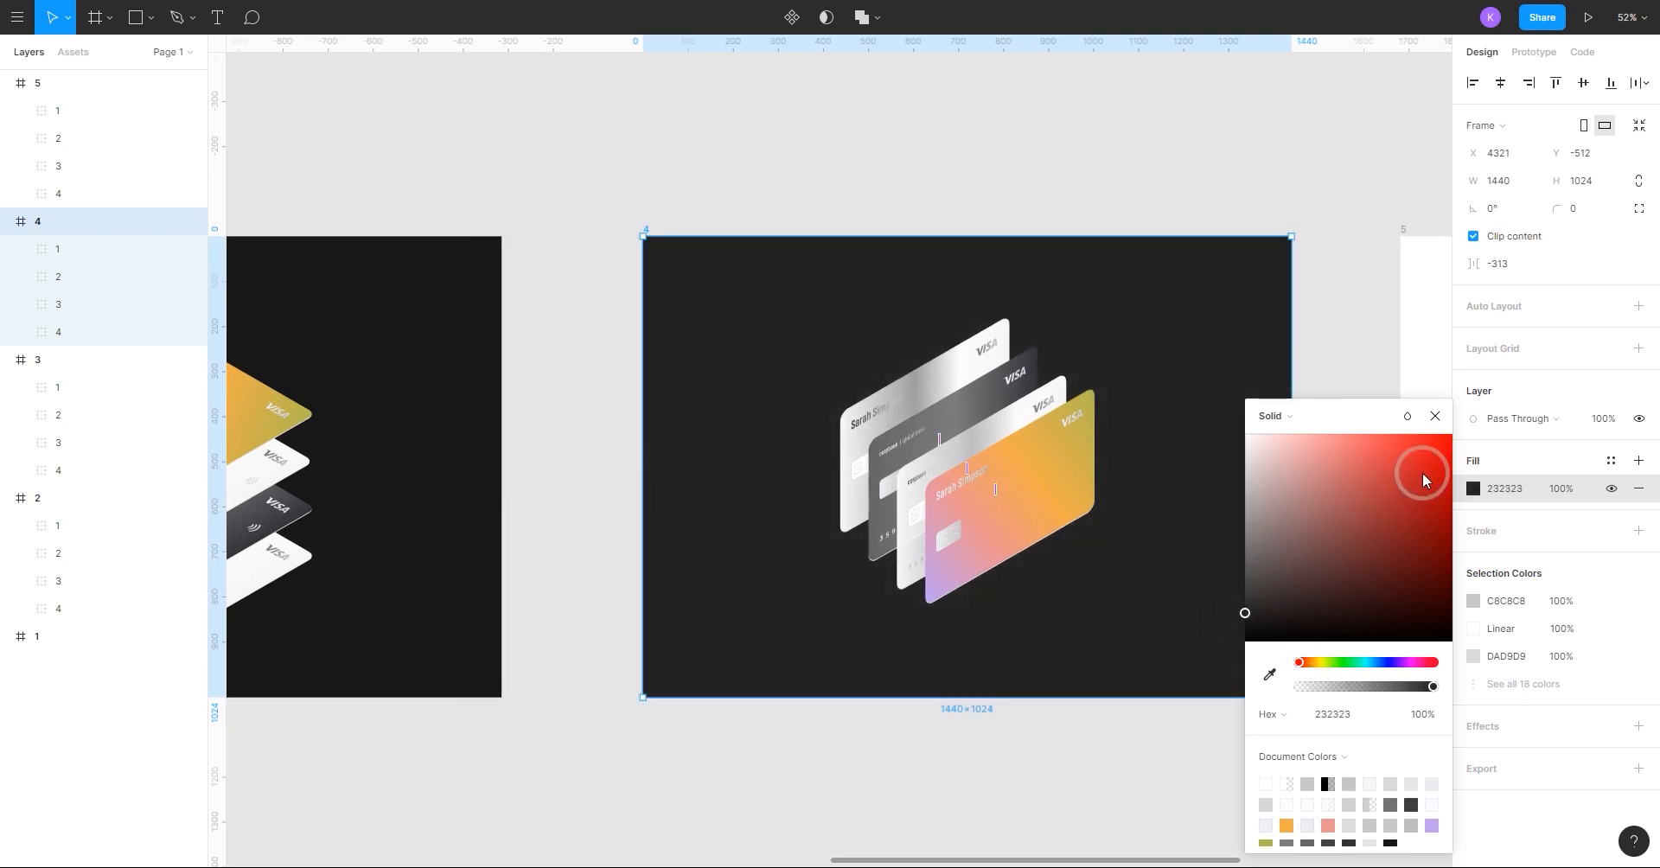
{"action": "left_click", "coordinate": [1436, 416]}
{"action": "left_click", "coordinate": [1047, 156]}
Check frame 1's interaction settings in prototyping, then present the prototype.
{"action": "scroll", "coordinate": [1046, 156], "scroll_direction": "down", "scroll_amount": 8}
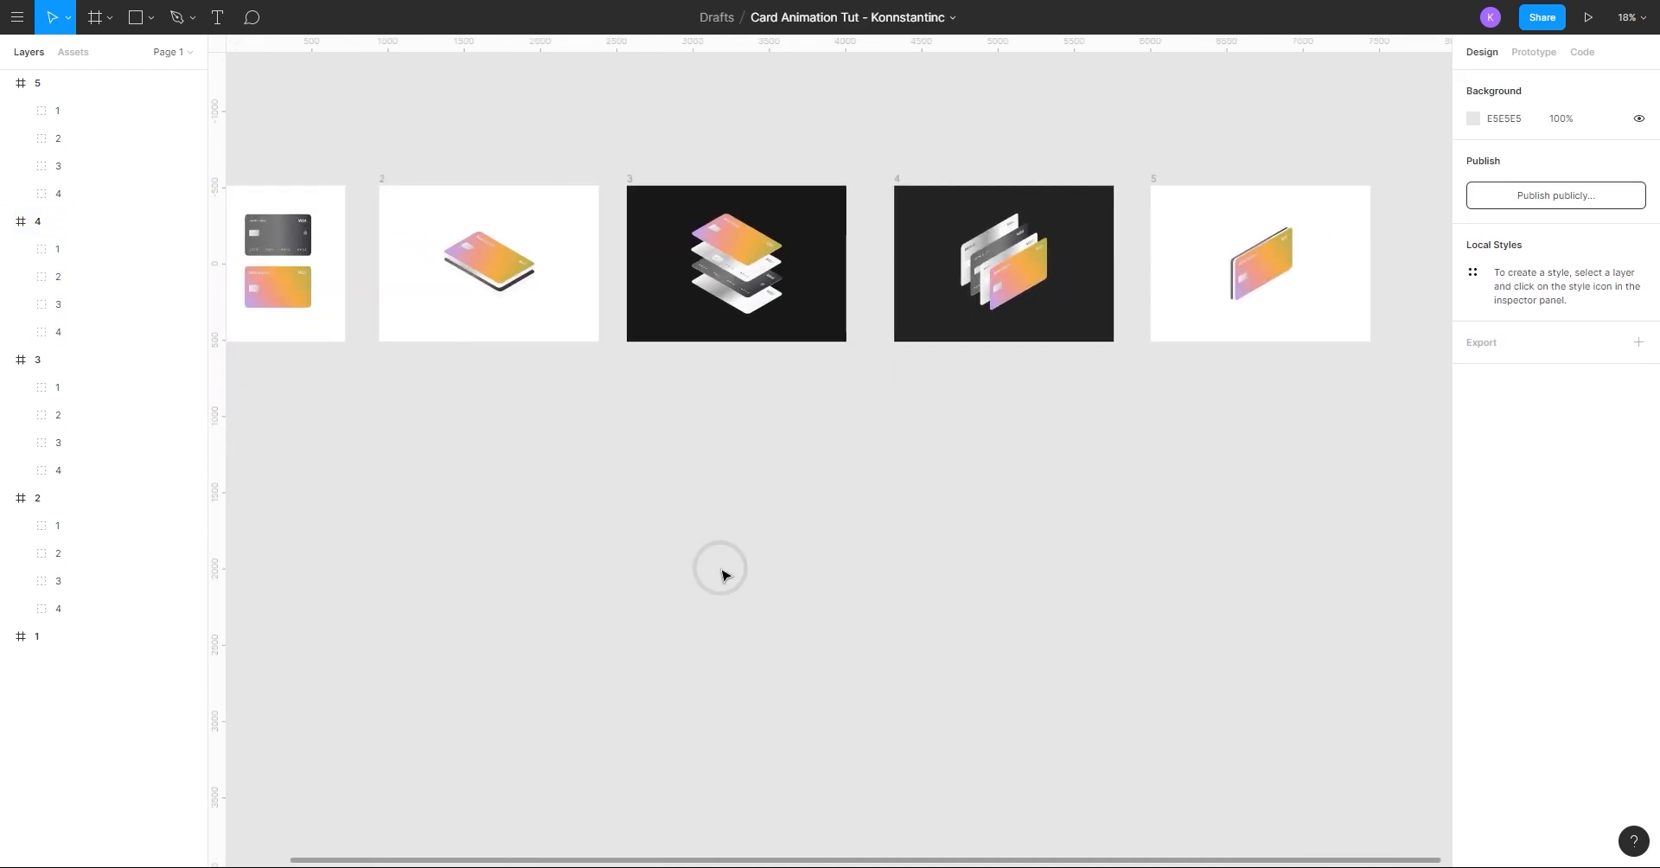
{"action": "scroll", "coordinate": [930, 724], "scroll_direction": "down", "scroll_amount": 6}
{"action": "left_click_drag", "start_coordinate": [939, 681], "coordinate": [879, 668]}
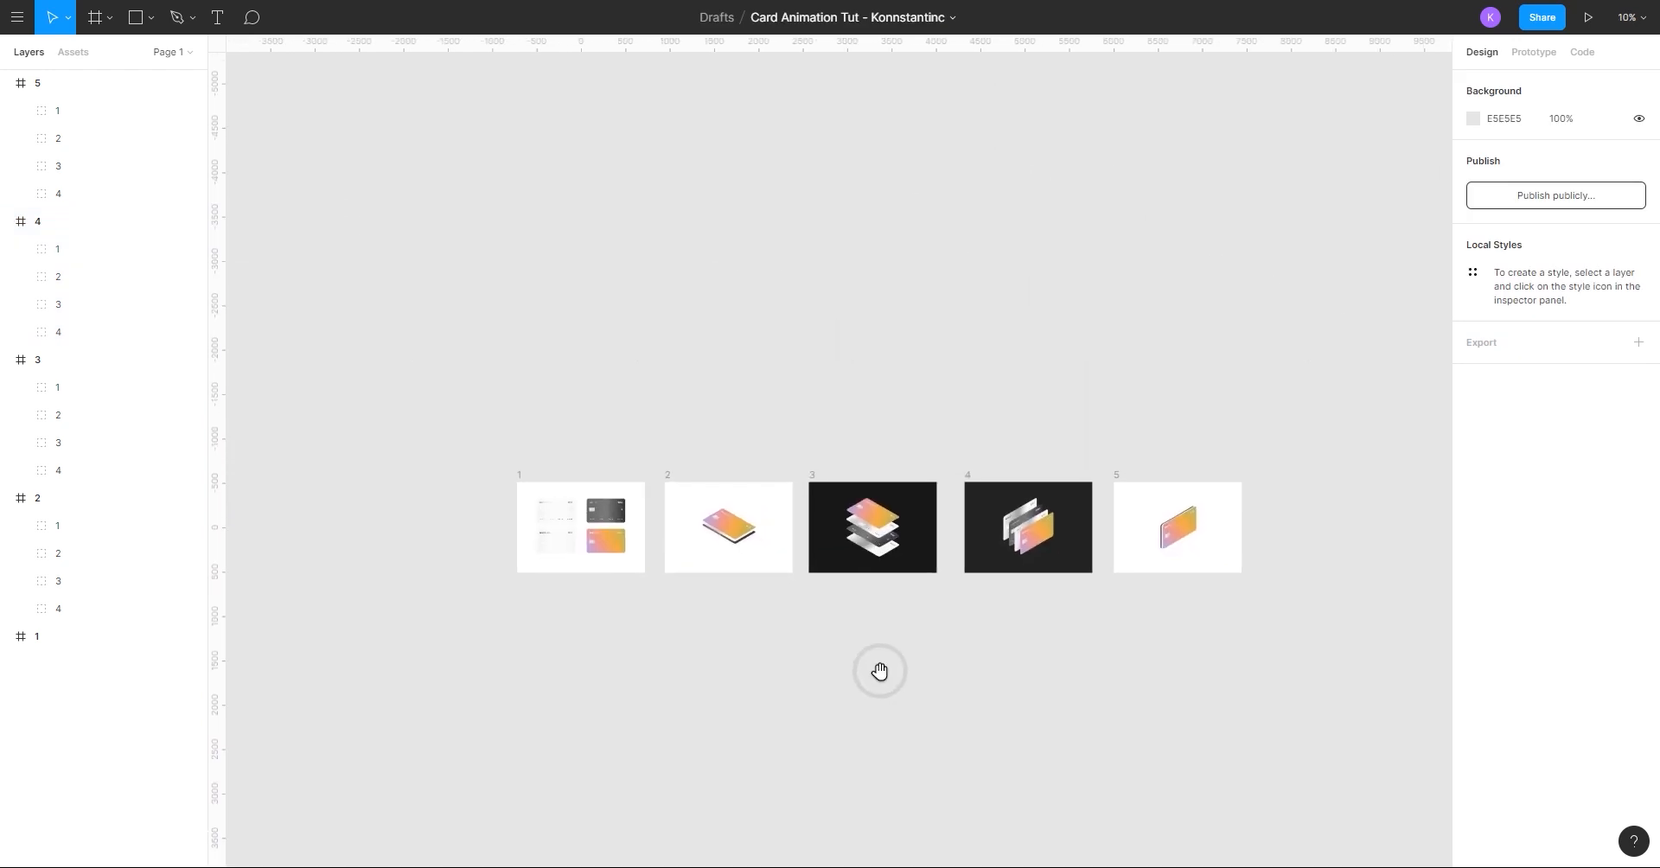
{"action": "left_click", "coordinate": [519, 478]}
{"action": "left_click", "coordinate": [1536, 52]}
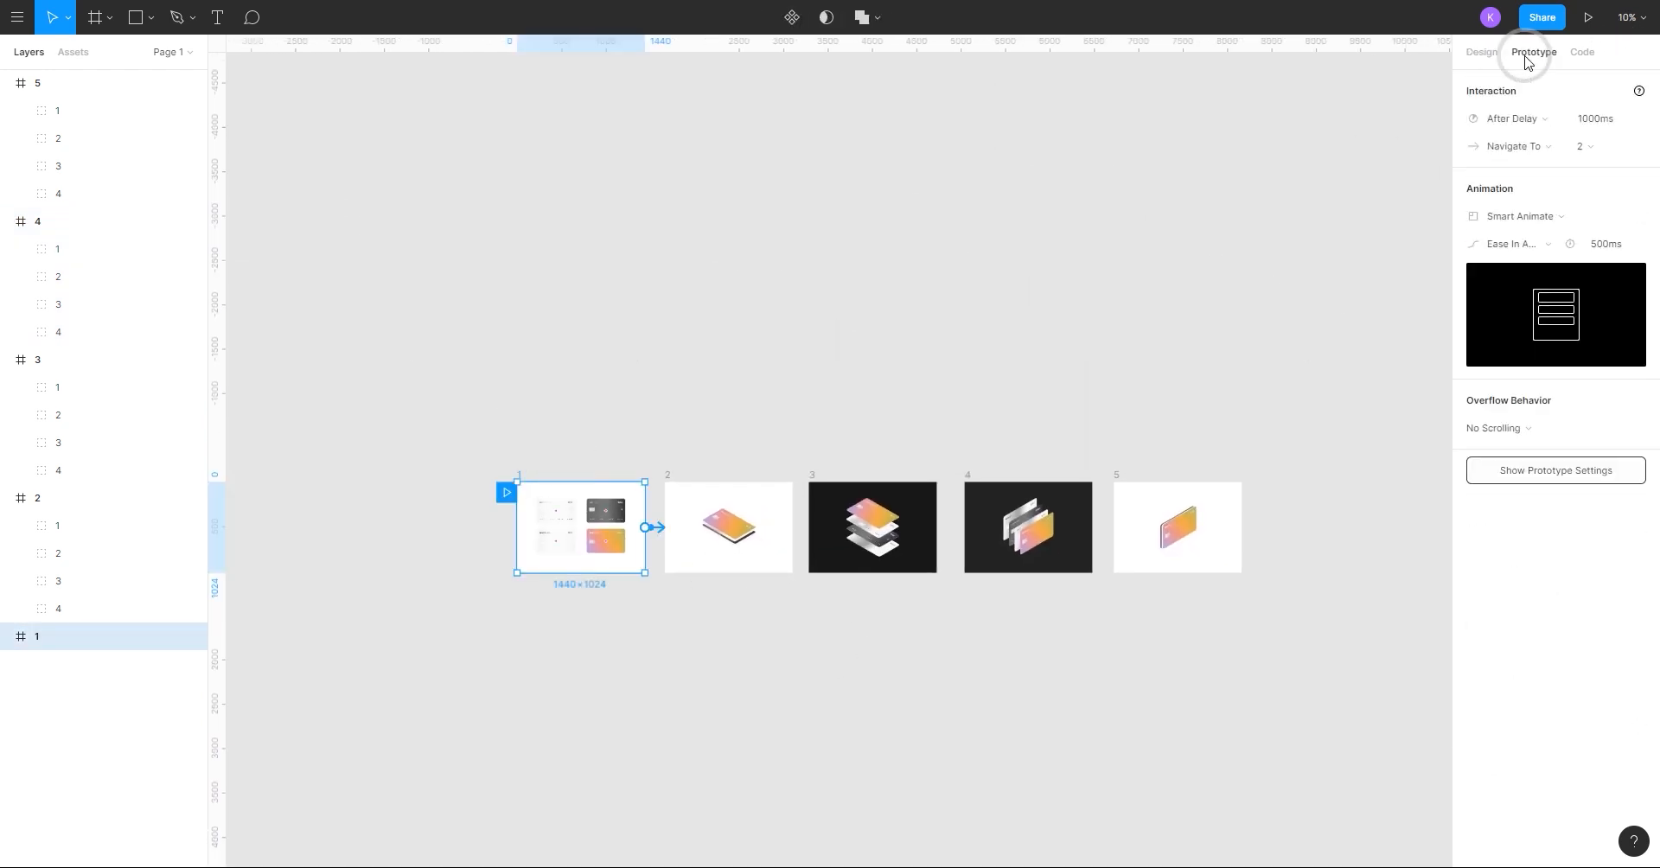
{"action": "left_click", "coordinate": [945, 222]}
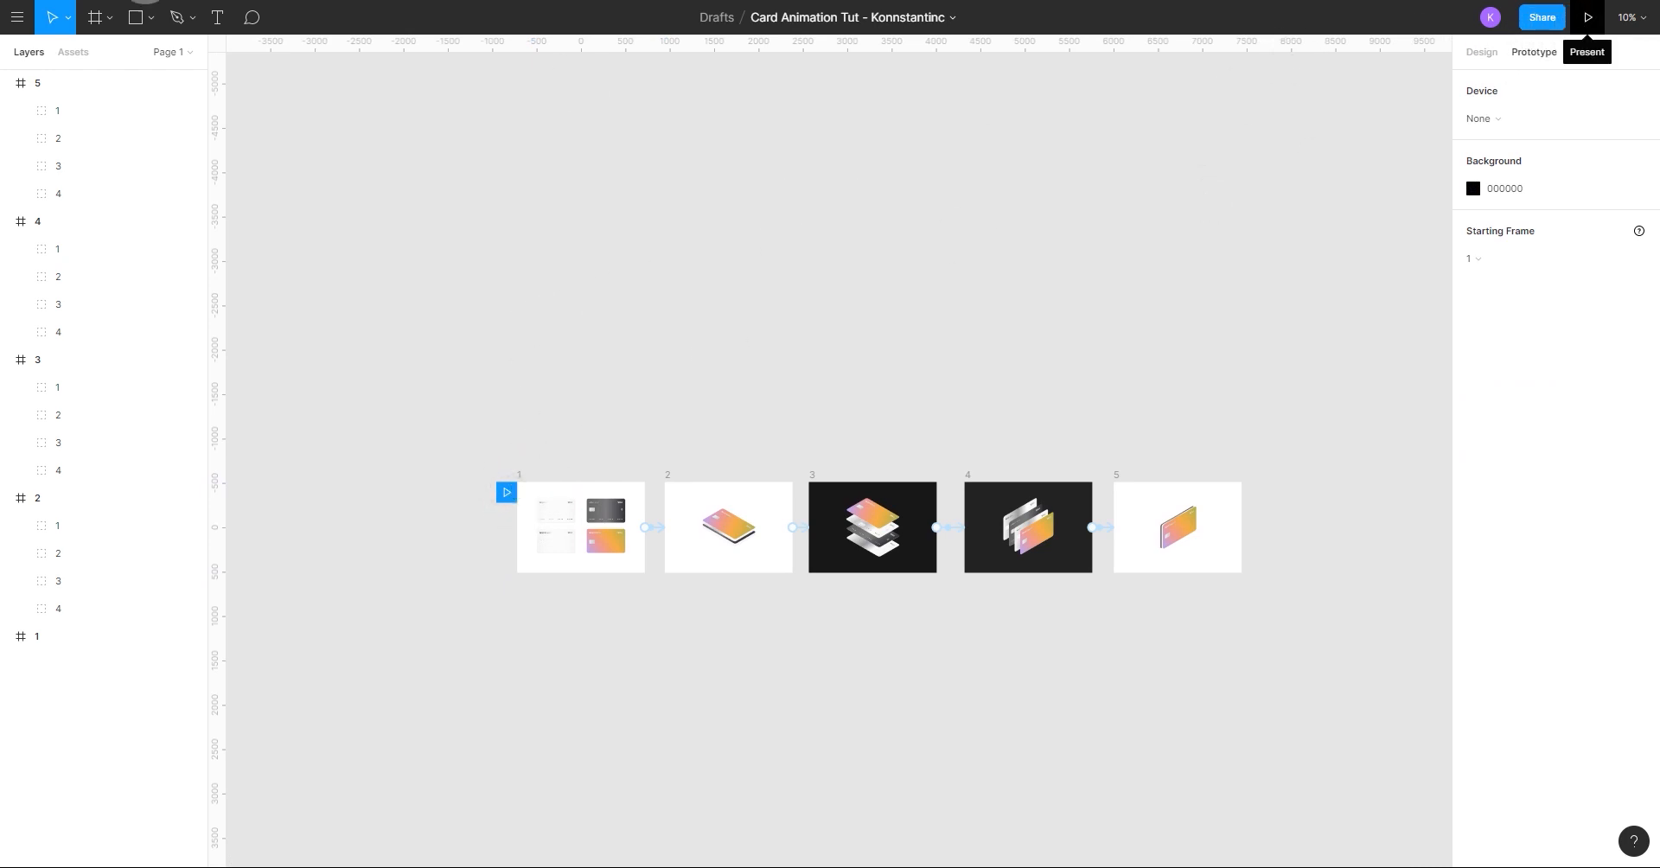
{"action": "left_click", "coordinate": [1588, 17]}
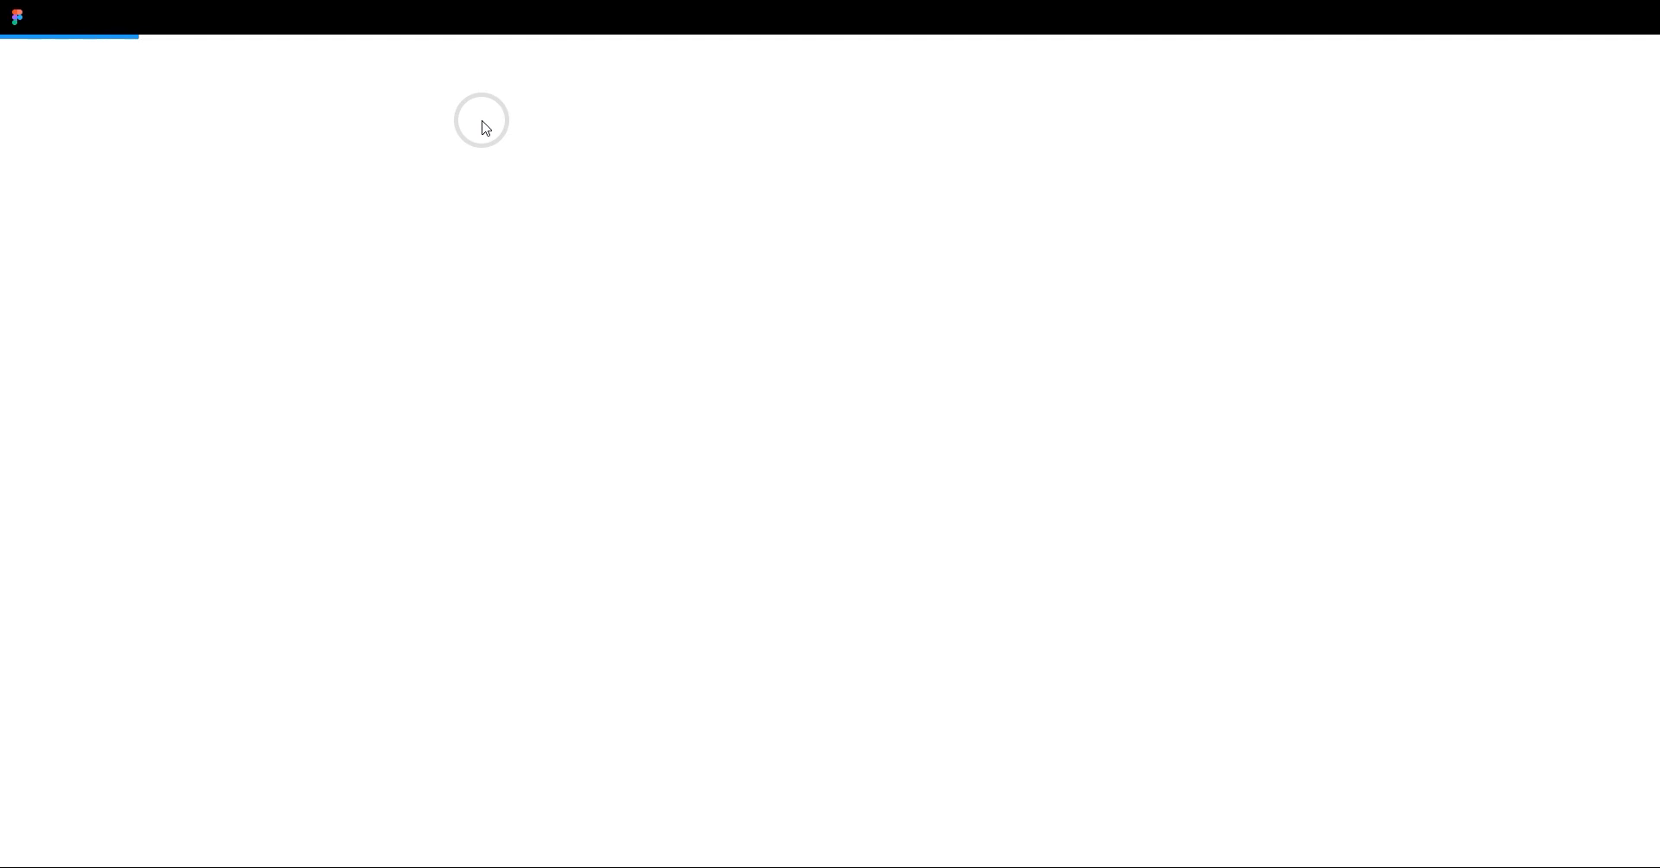